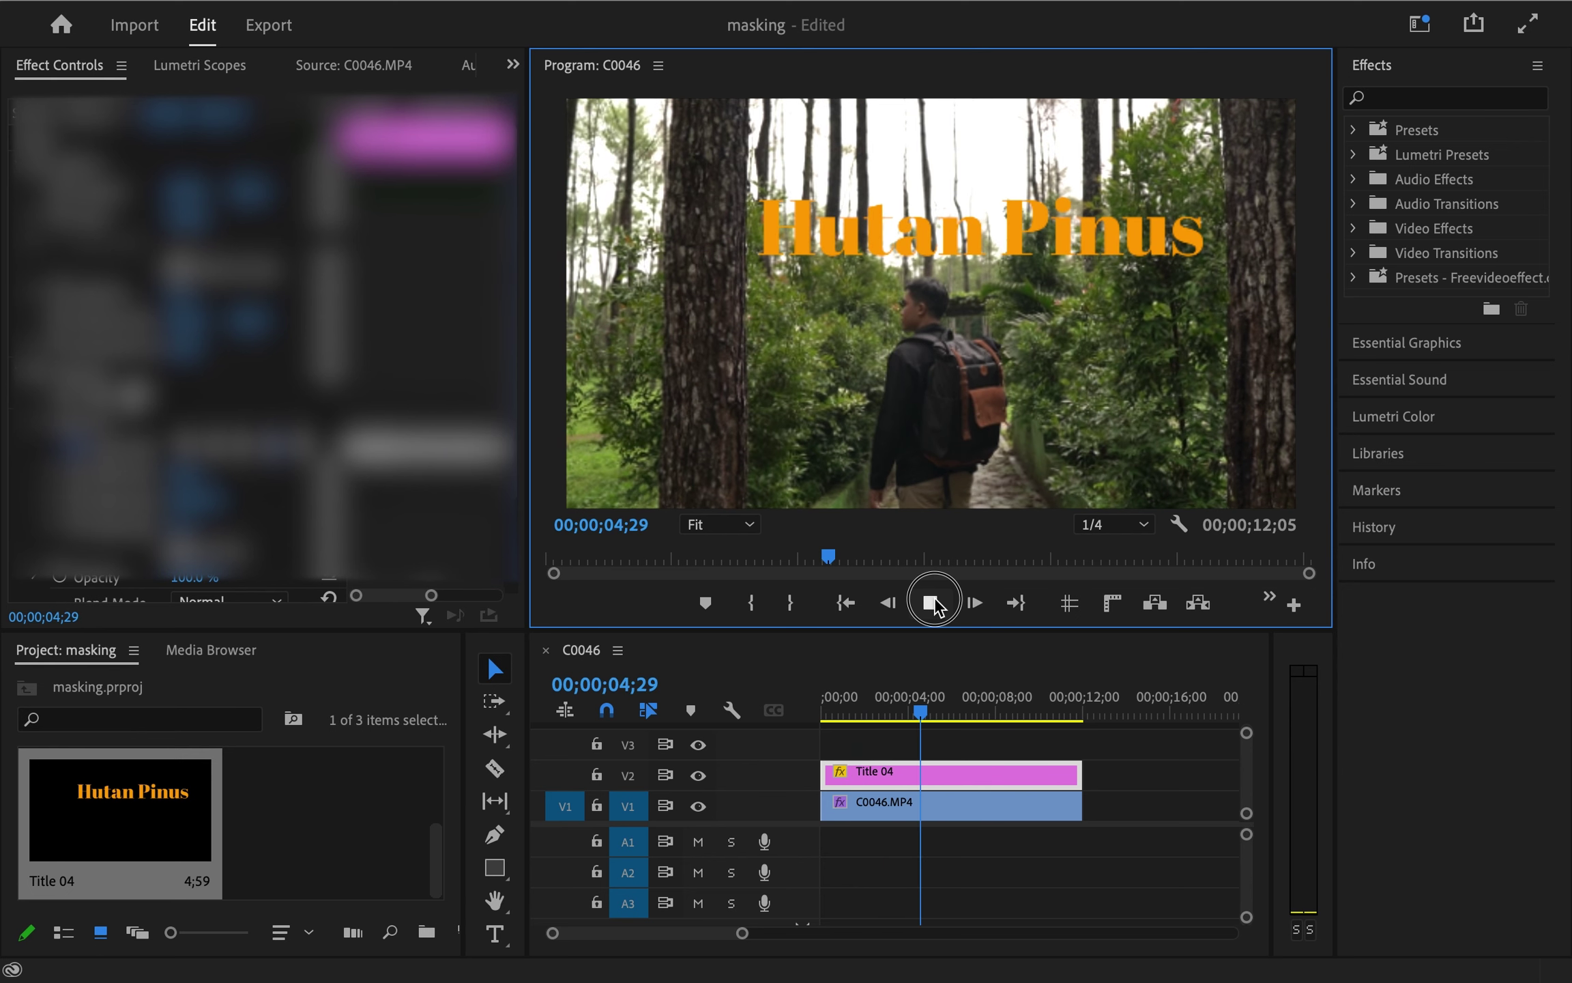
# Play and stop the finished Hutan Pinus preview in the C0046 sequence
pyautogui.press('space')
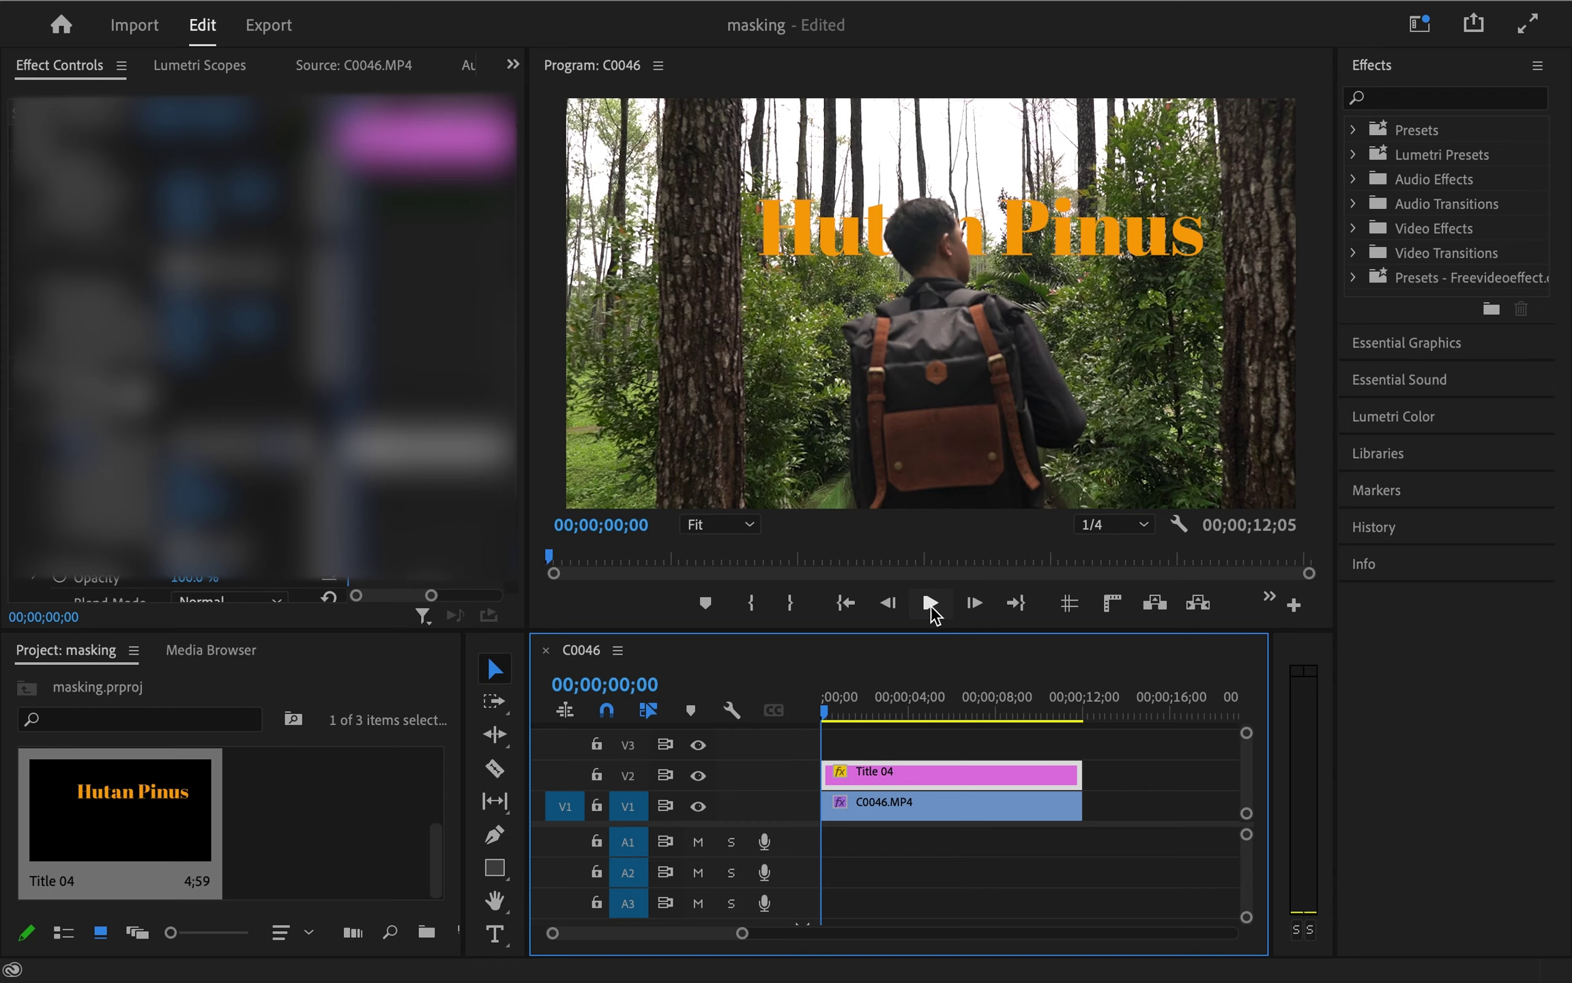
pyautogui.click(931, 600)
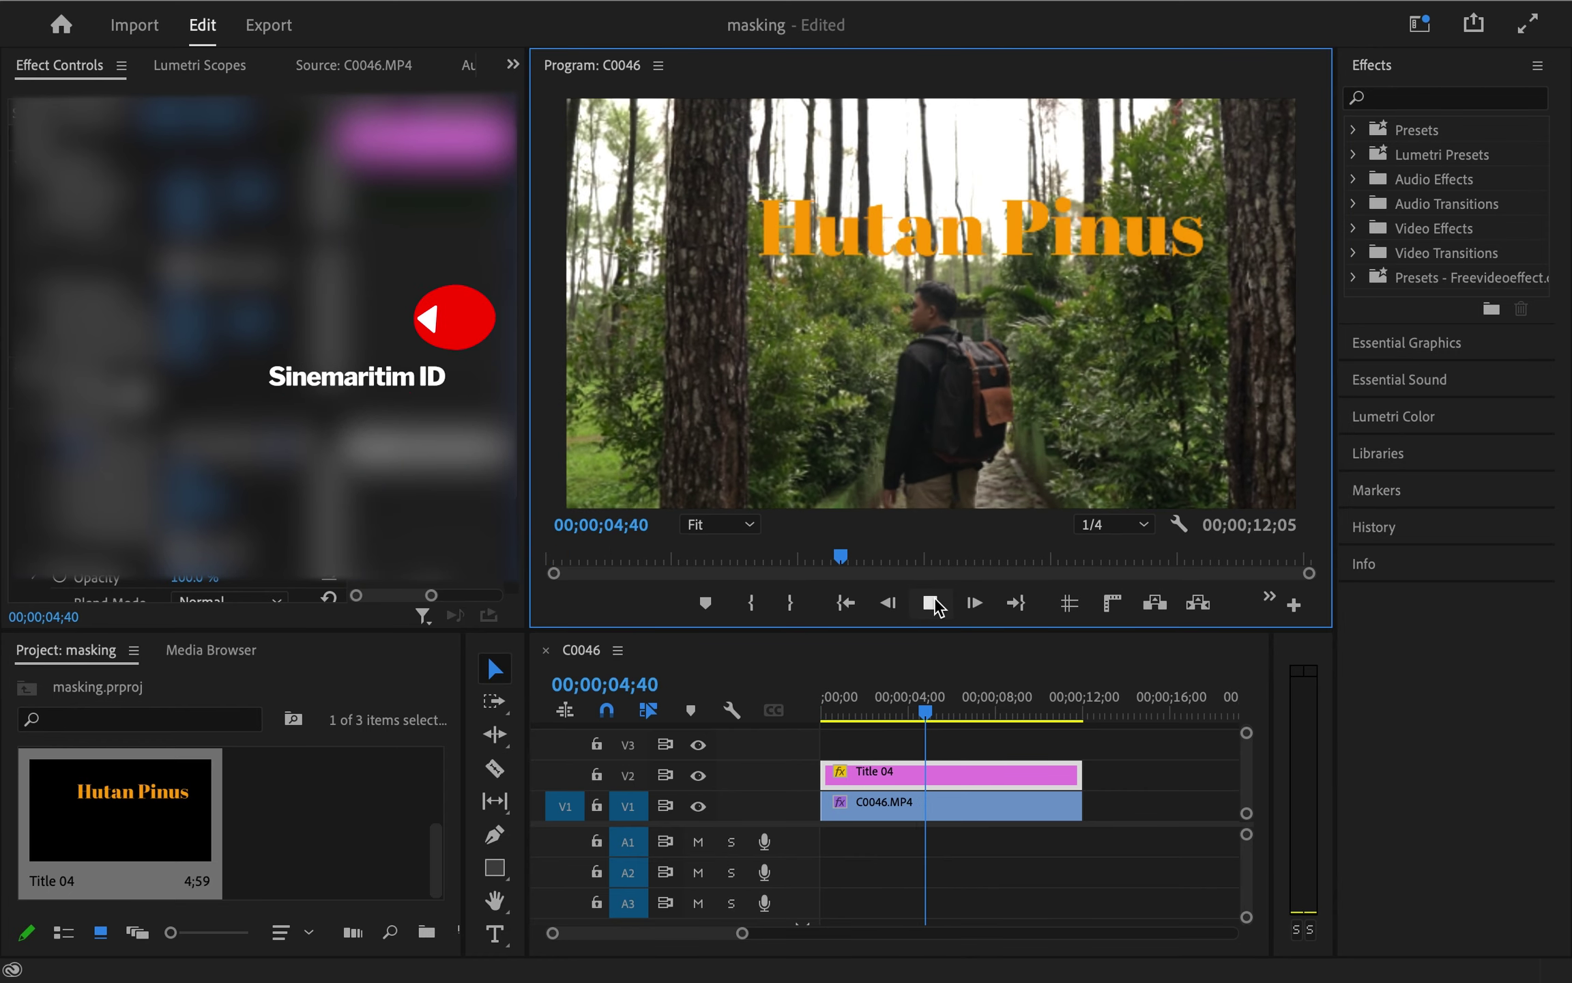
pyautogui.click(930, 603)
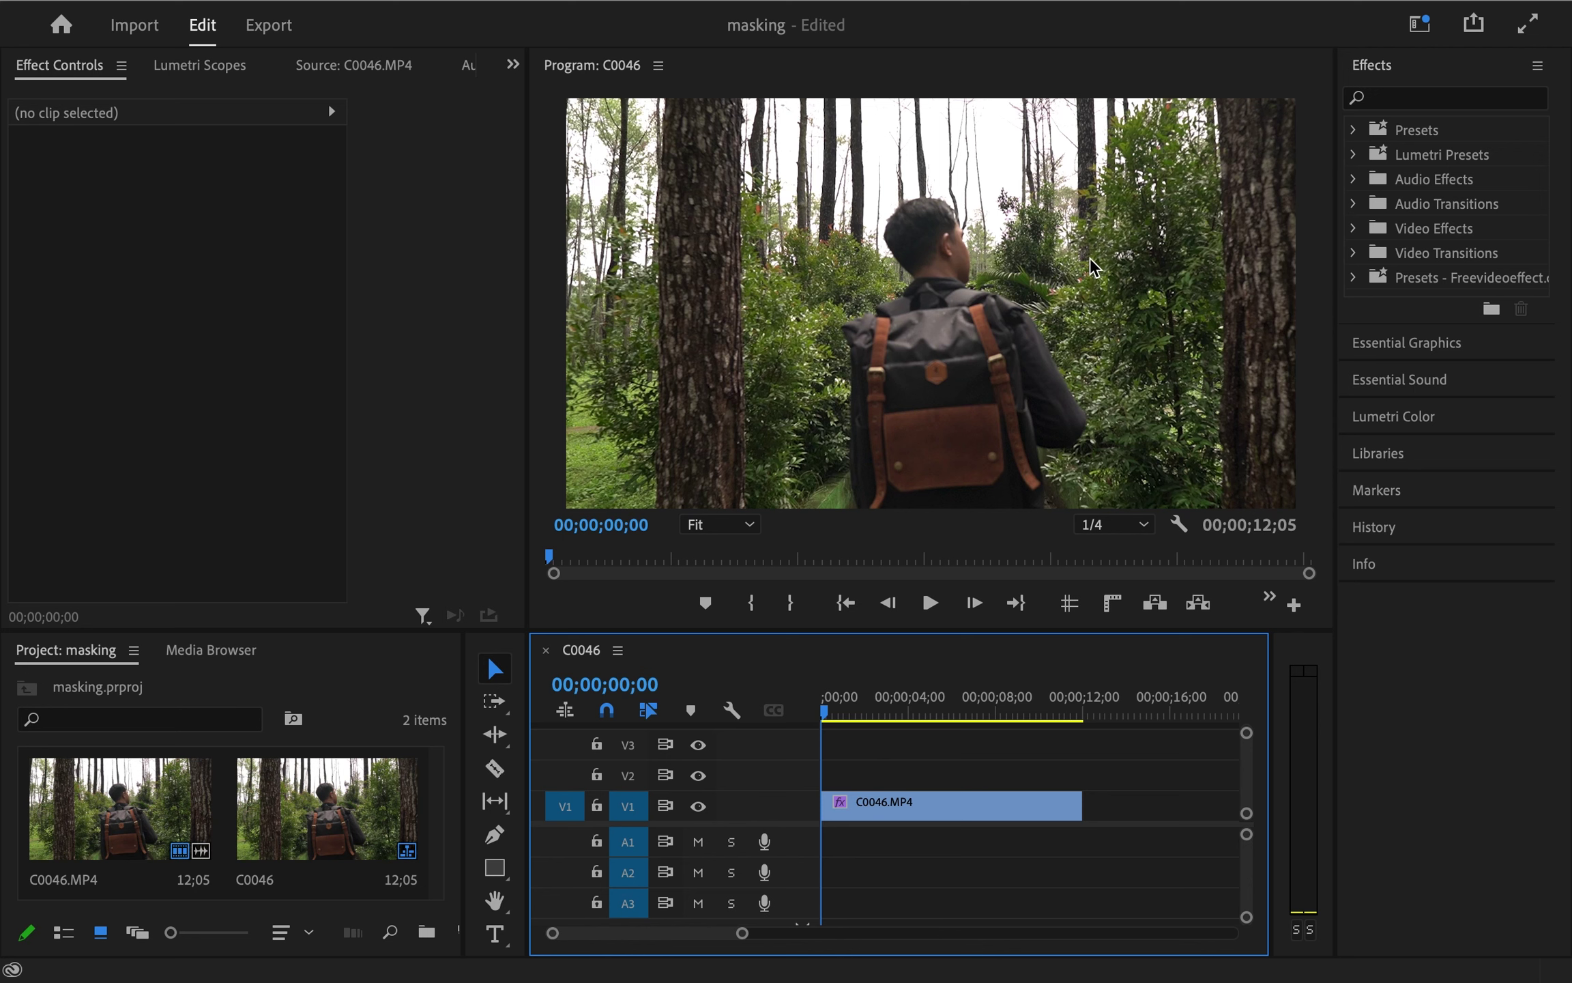
# Create a new Legacy Title named Title 04 and type 'Hutan Pinus' on its canvas
pyautogui.click(213, 15)
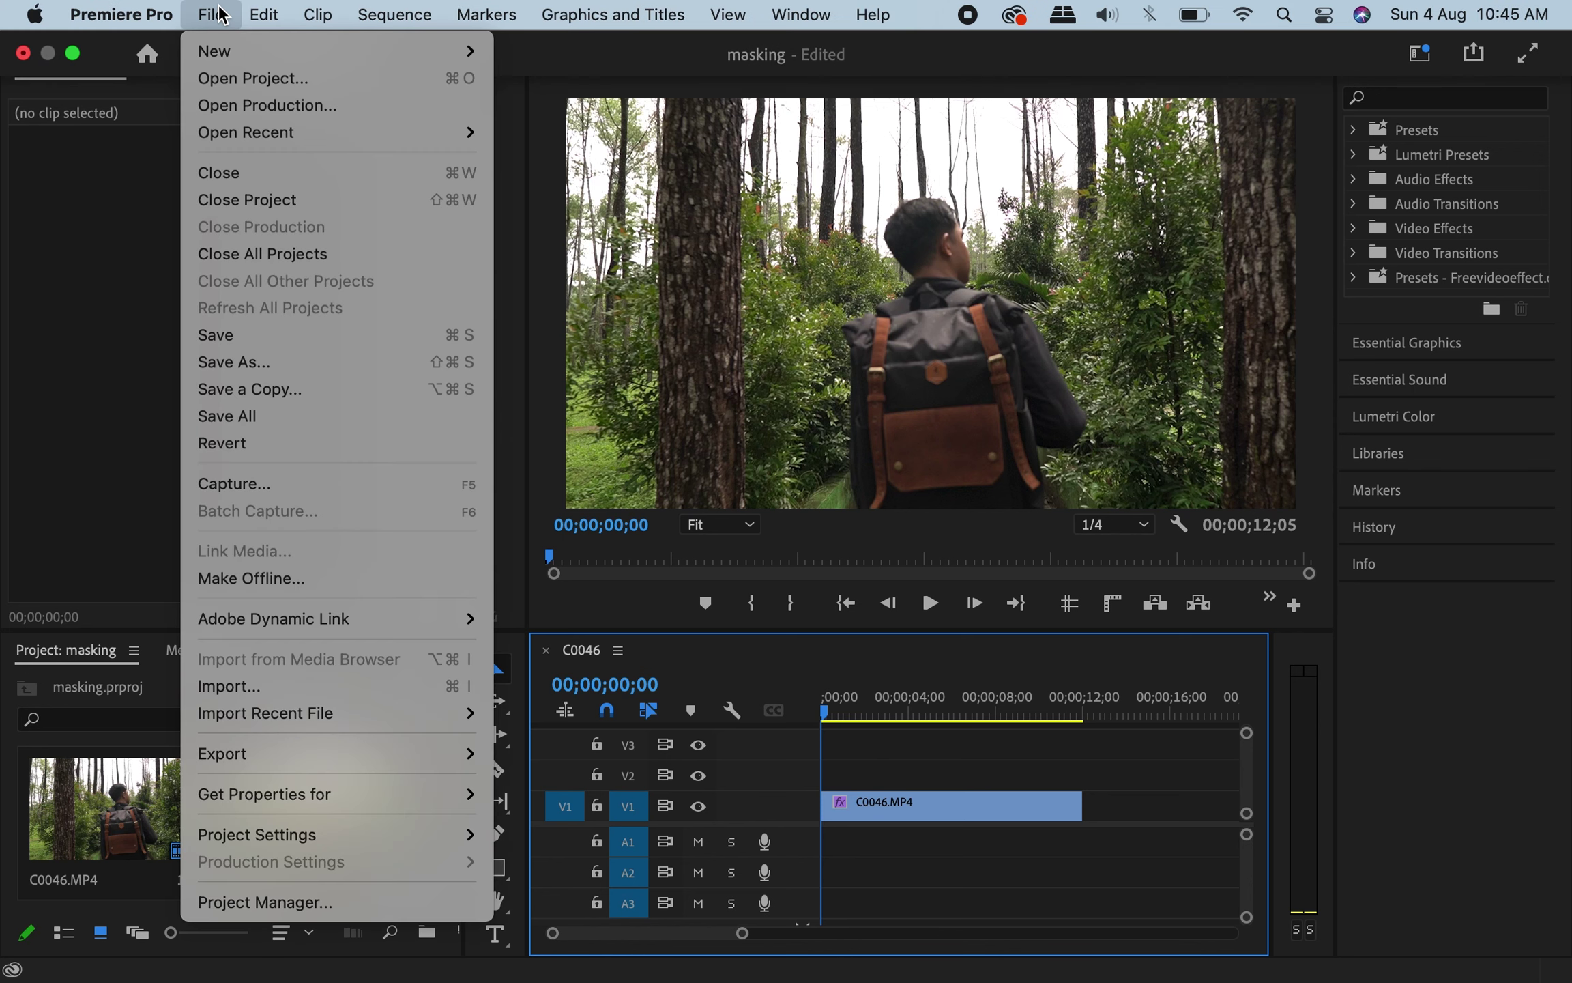
pyautogui.moveTo(232, 53)
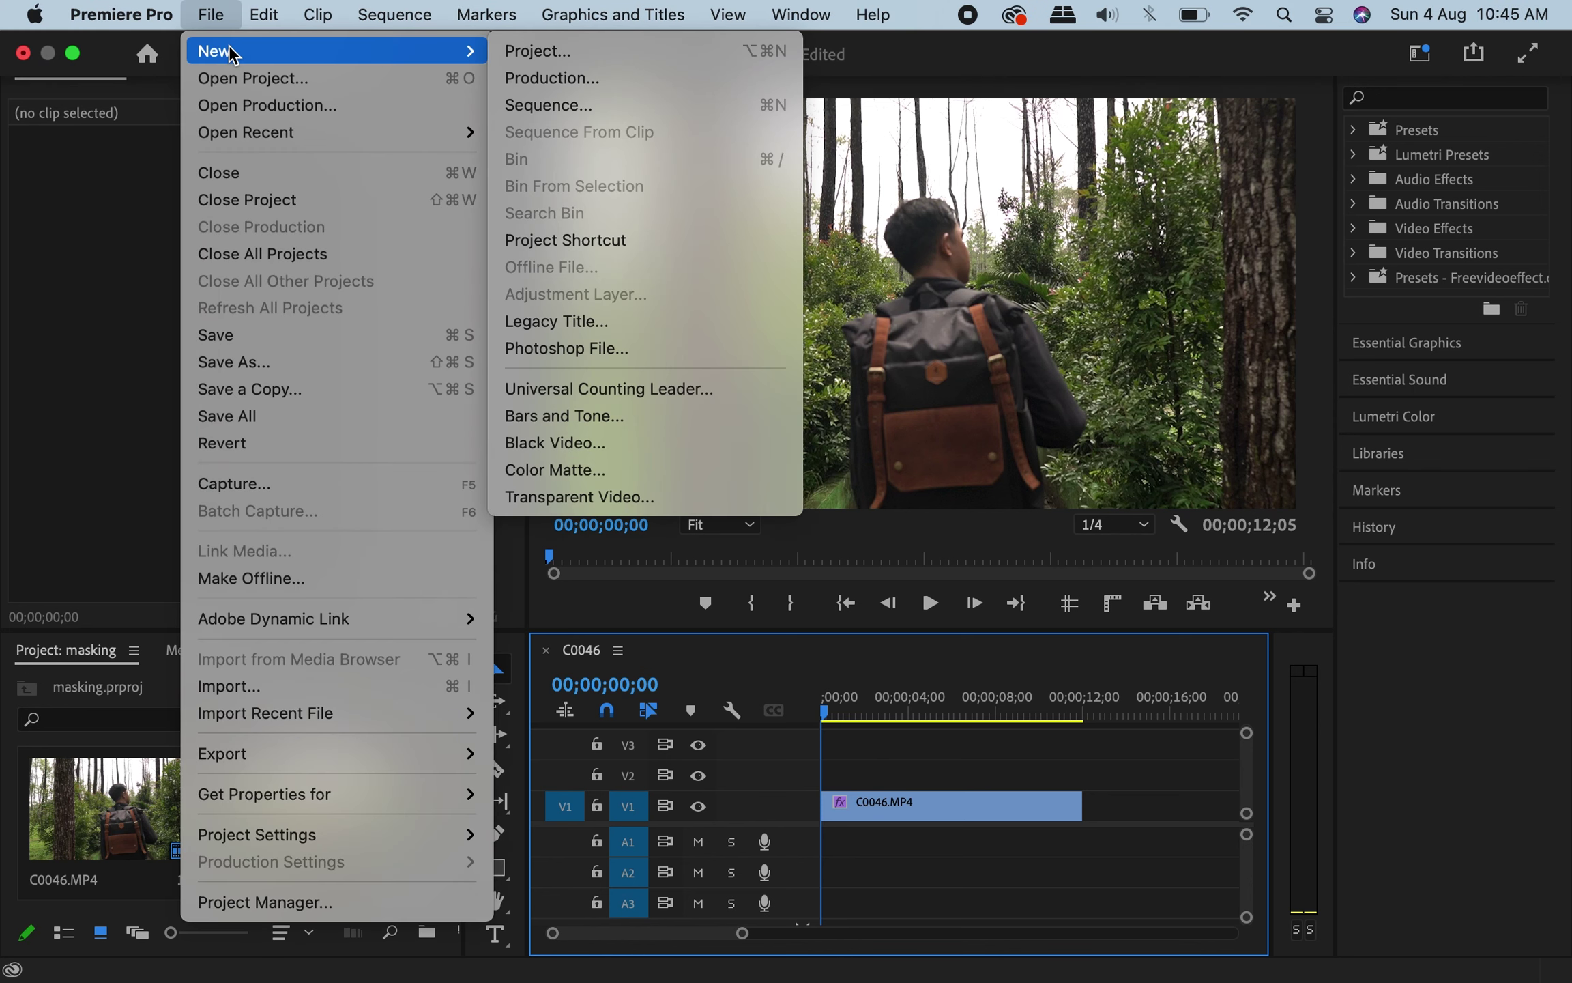
pyautogui.click(590, 322)
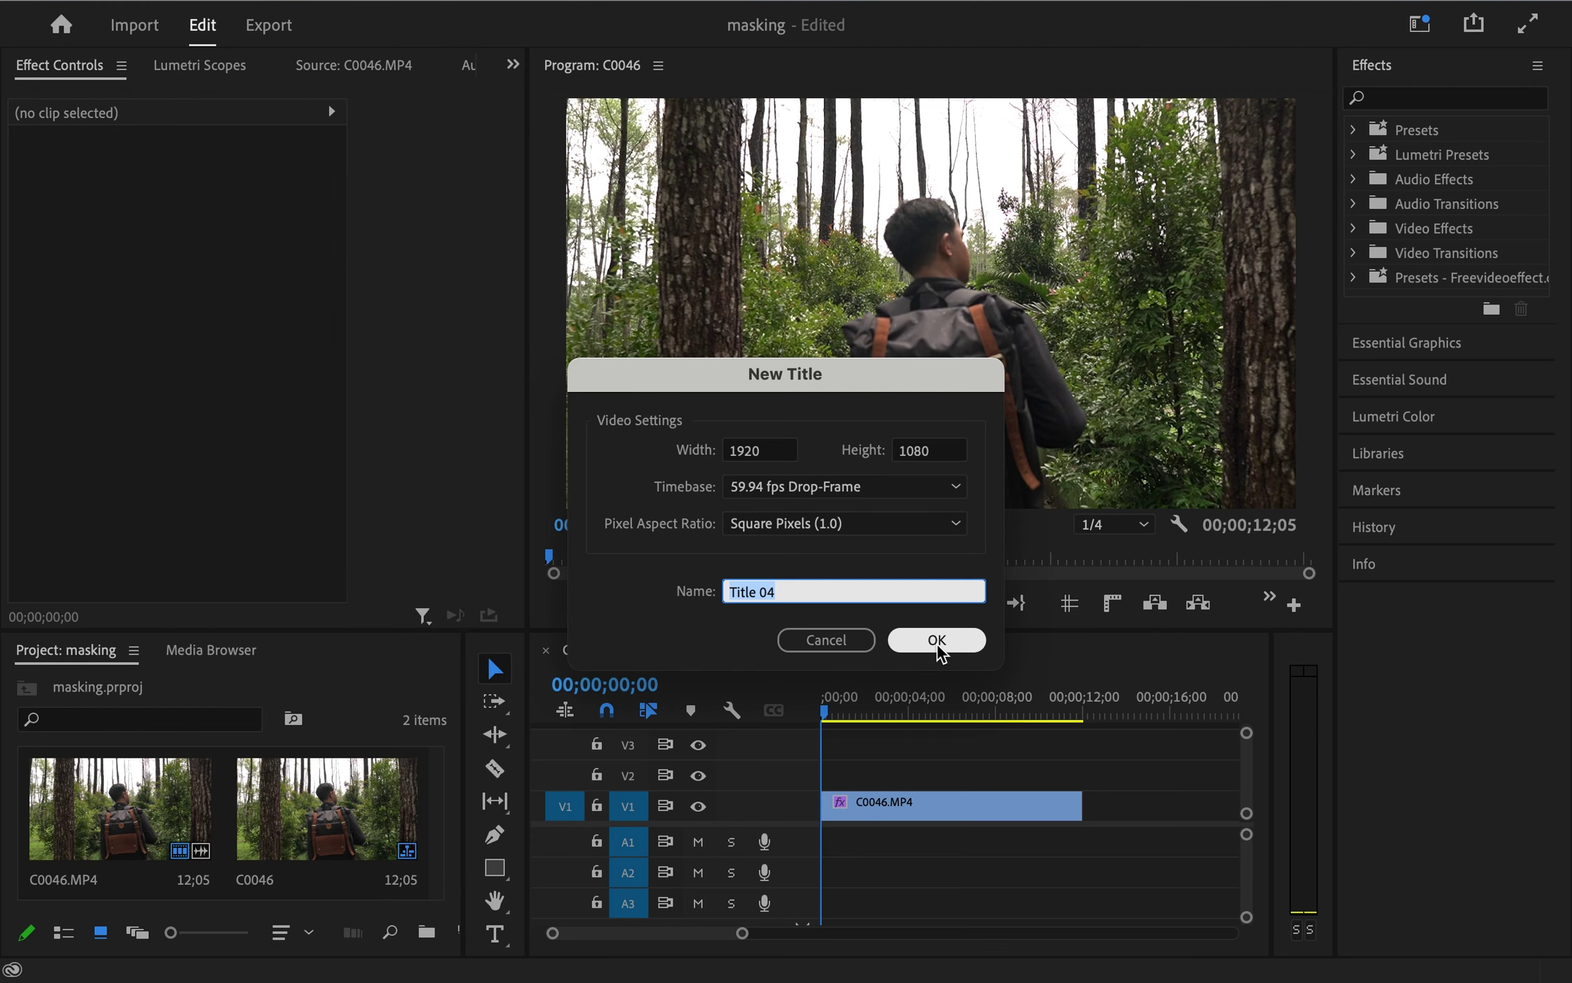
pyautogui.click(932, 641)
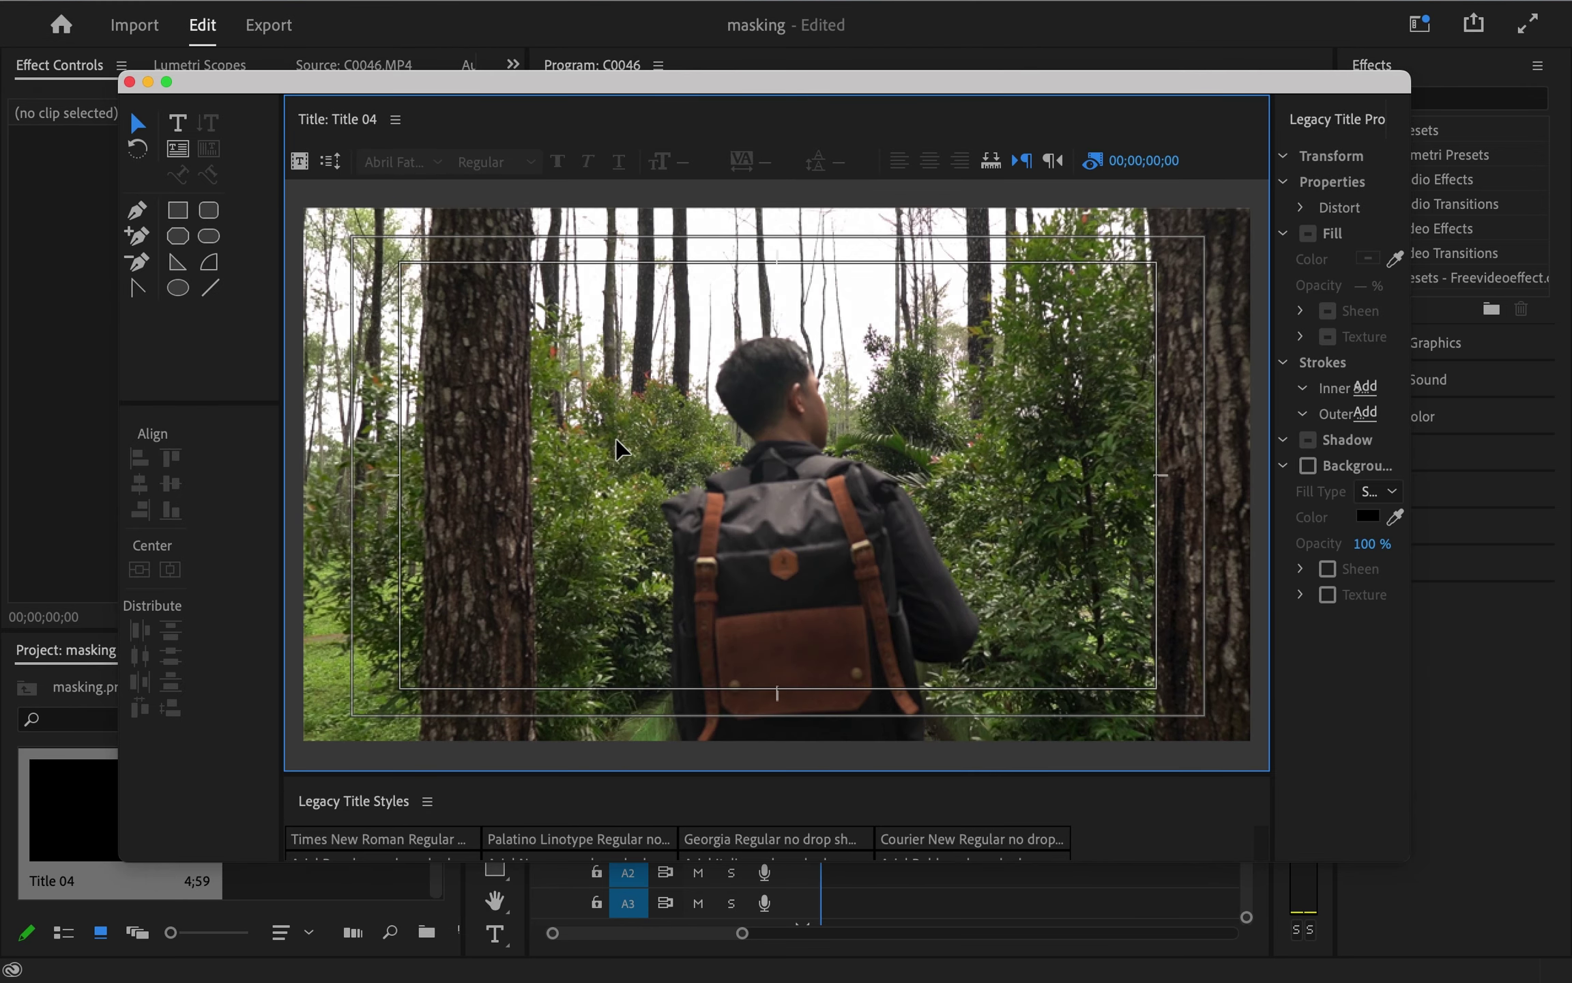
pyautogui.click(178, 124)
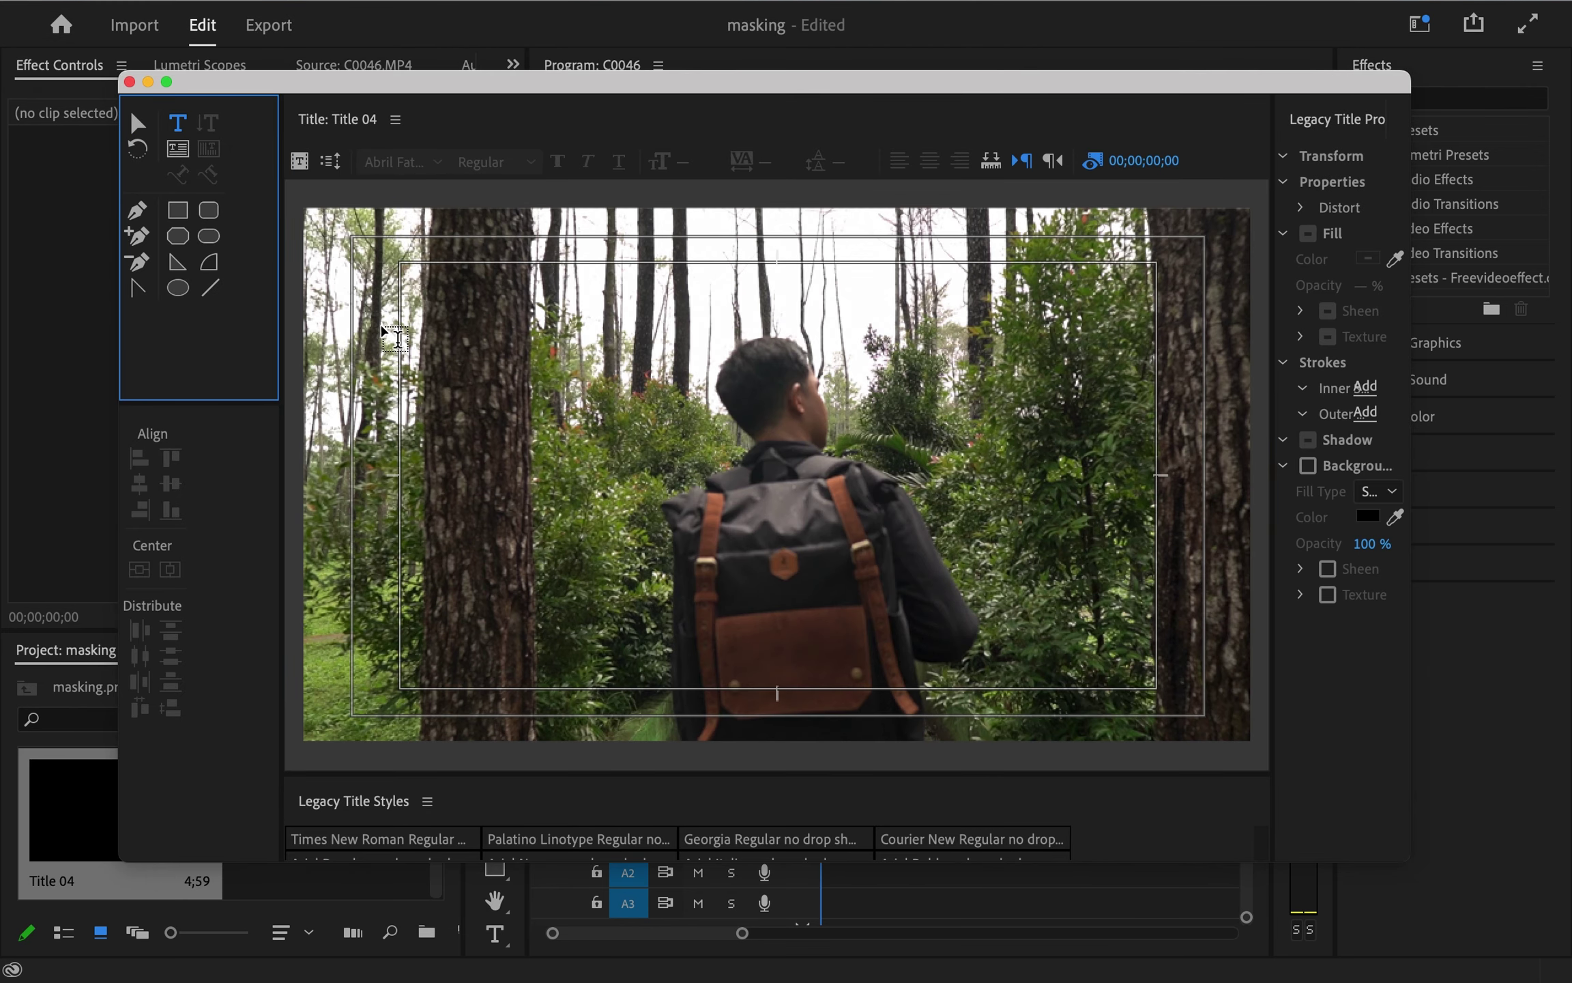
pyautogui.click(565, 401)
pyautogui.moveTo(1294, 979)
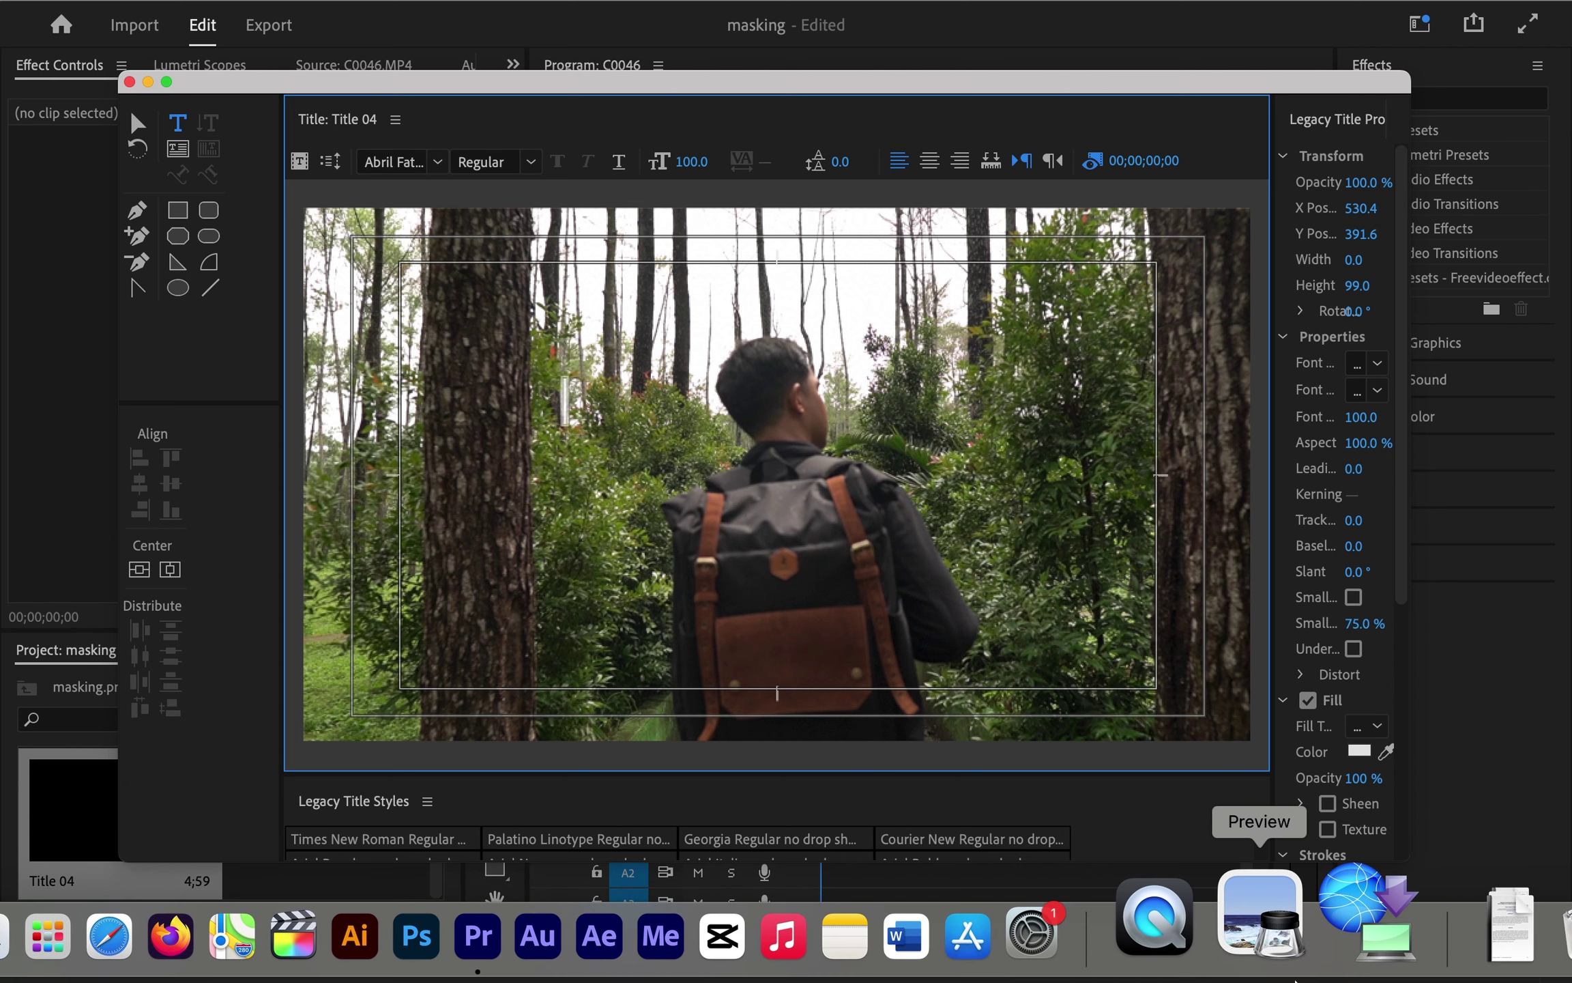
pyautogui.write('Huta')
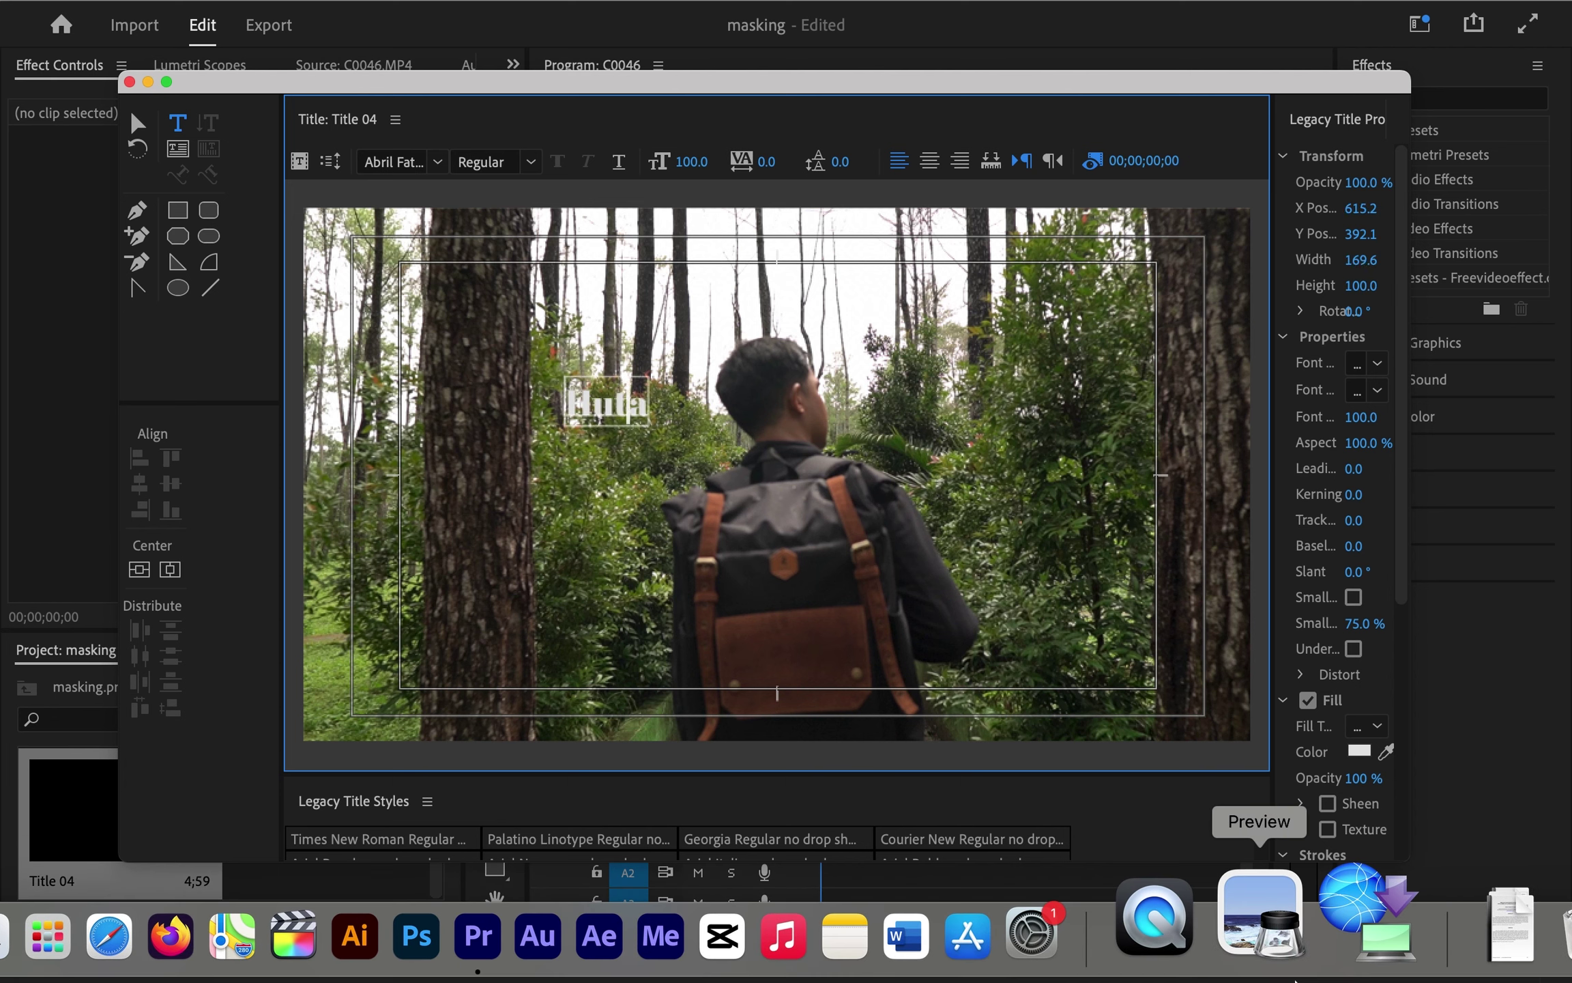
pyautogui.write('n')
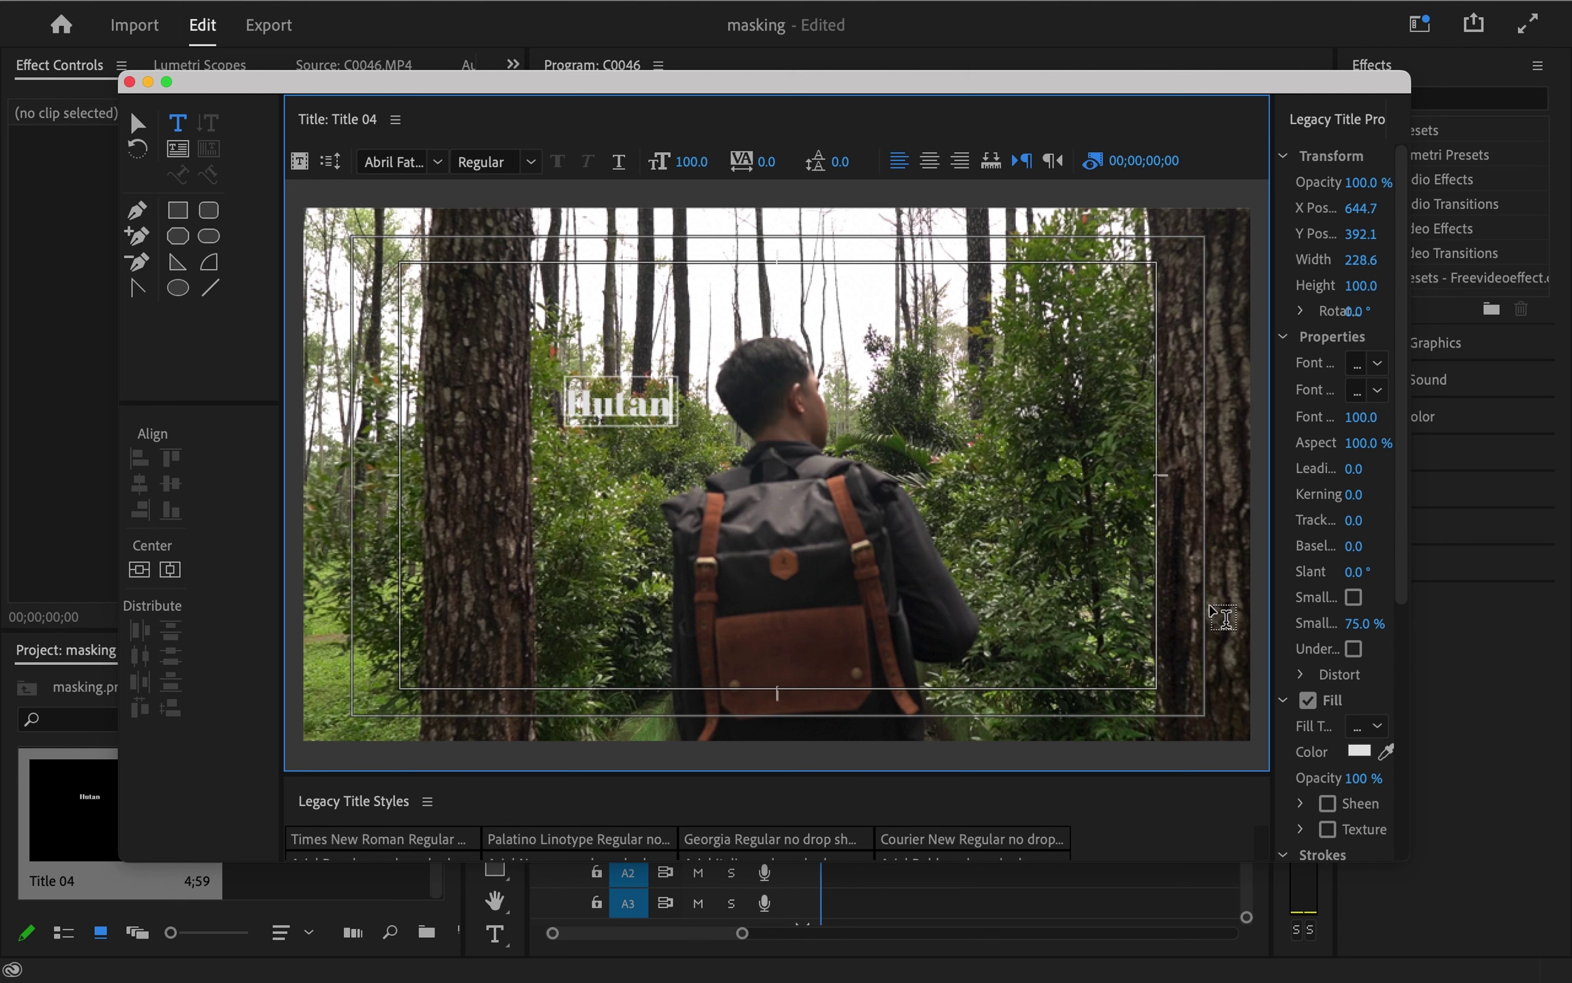
pyautogui.write(' Pin')
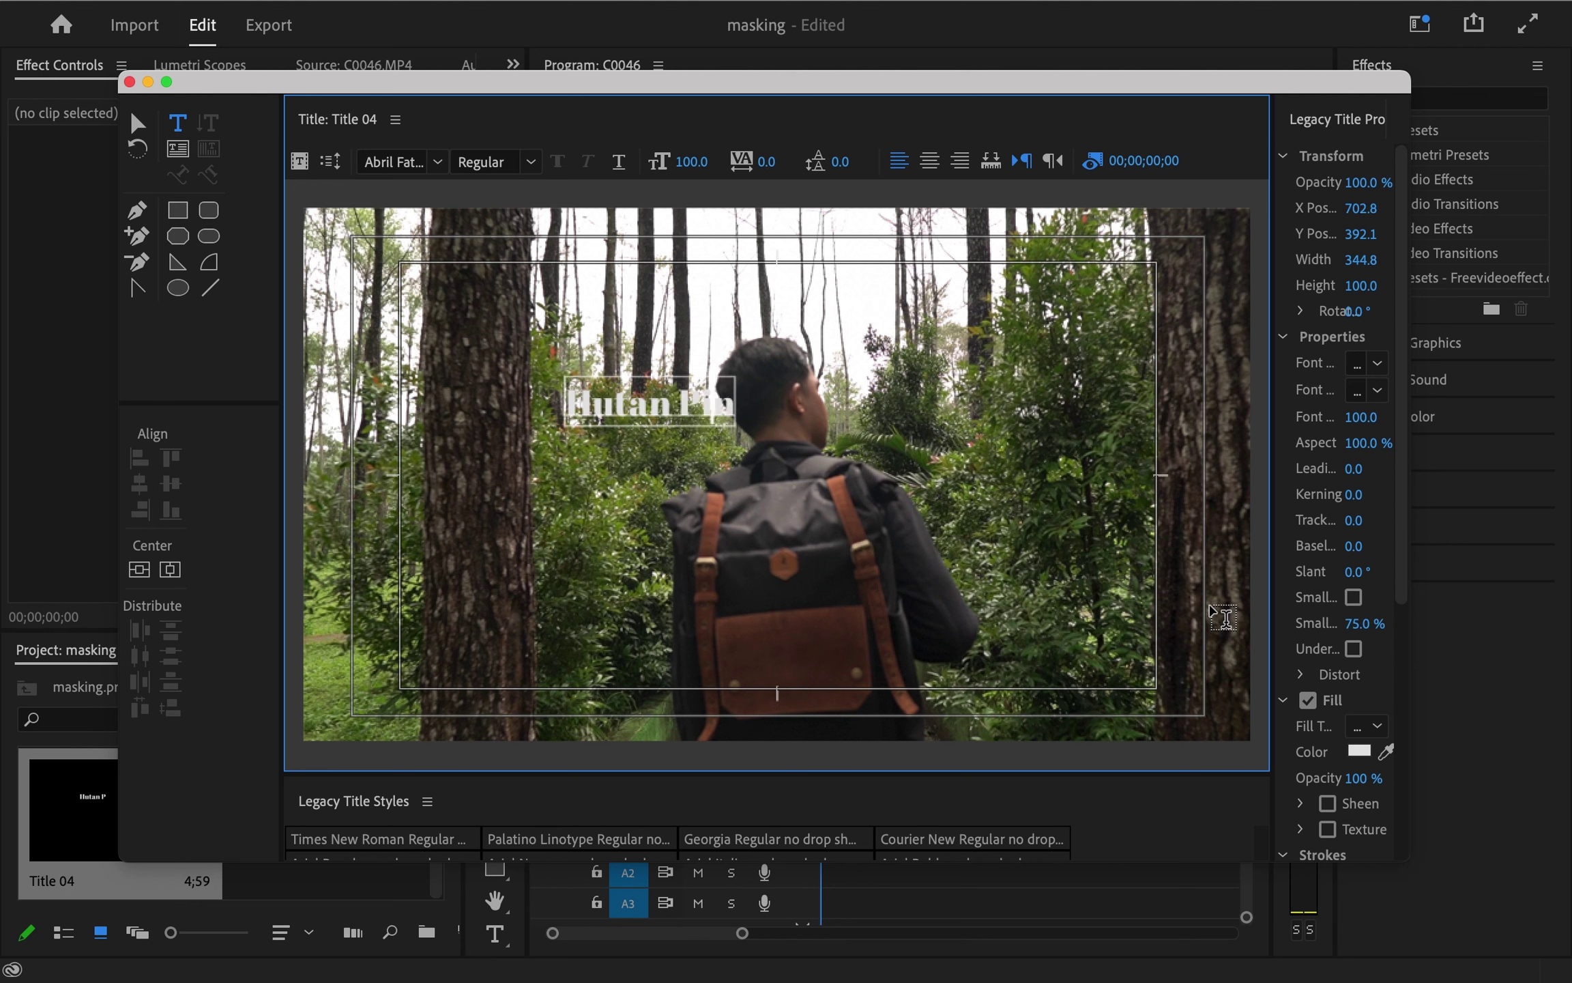
pyautogui.write('us')
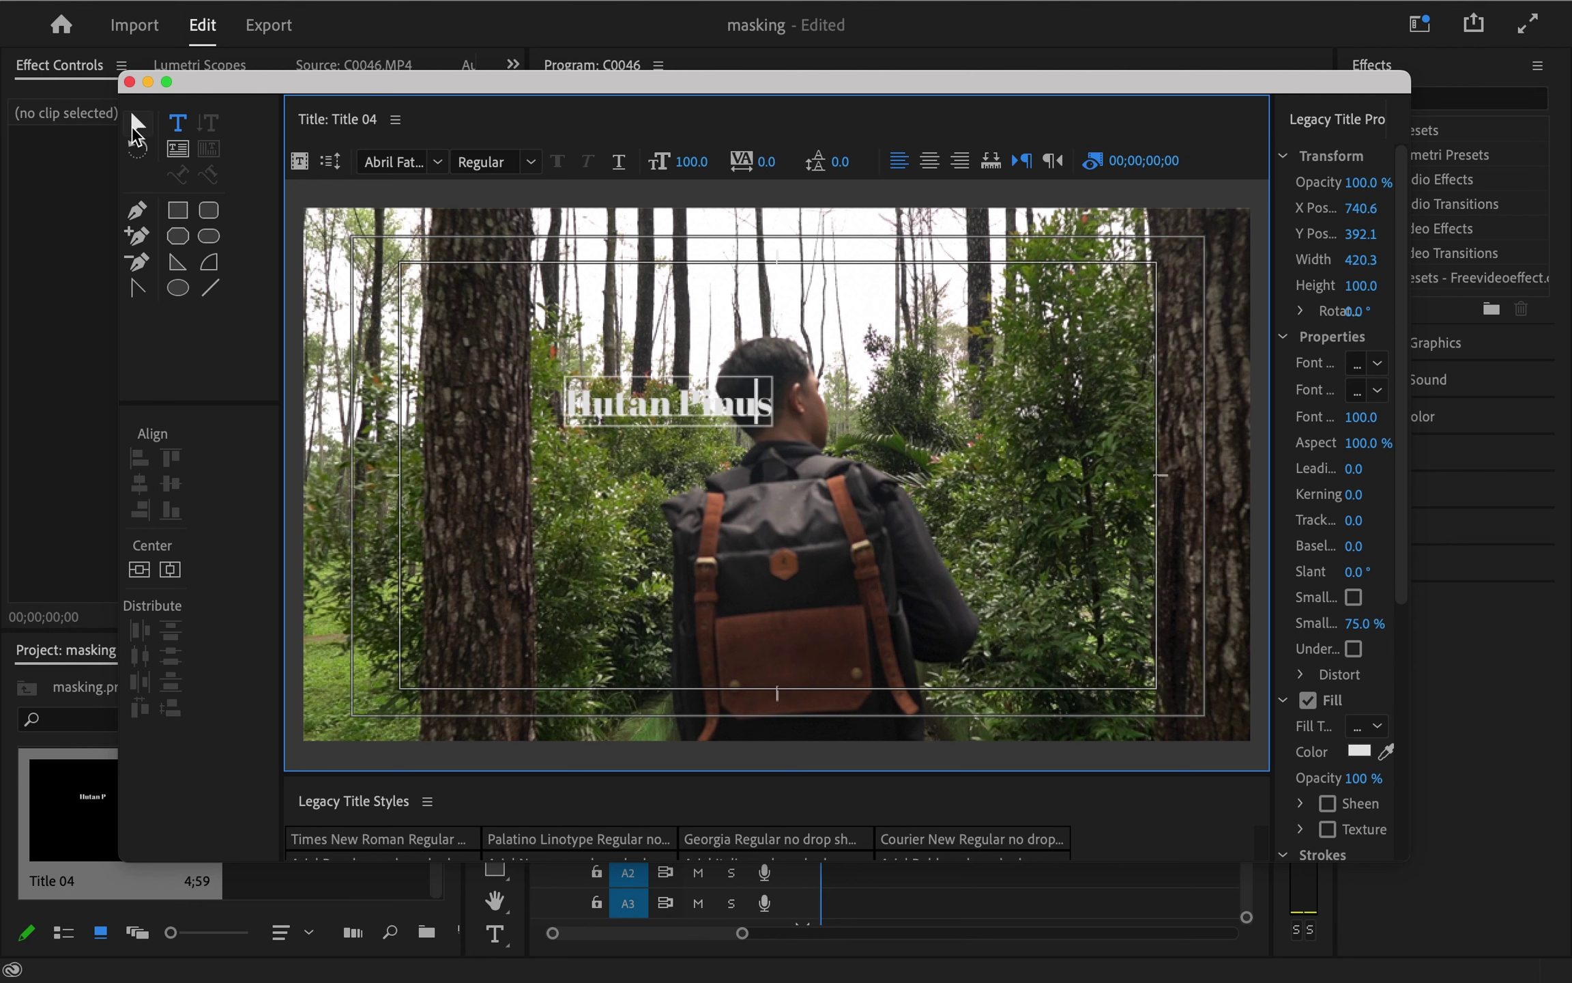
# Set the Hutan Pinus text to font size 280 and move it up above the hiker
pyautogui.click(137, 123)
pyautogui.moveTo(738, 432); pyautogui.dragTo(764, 450)
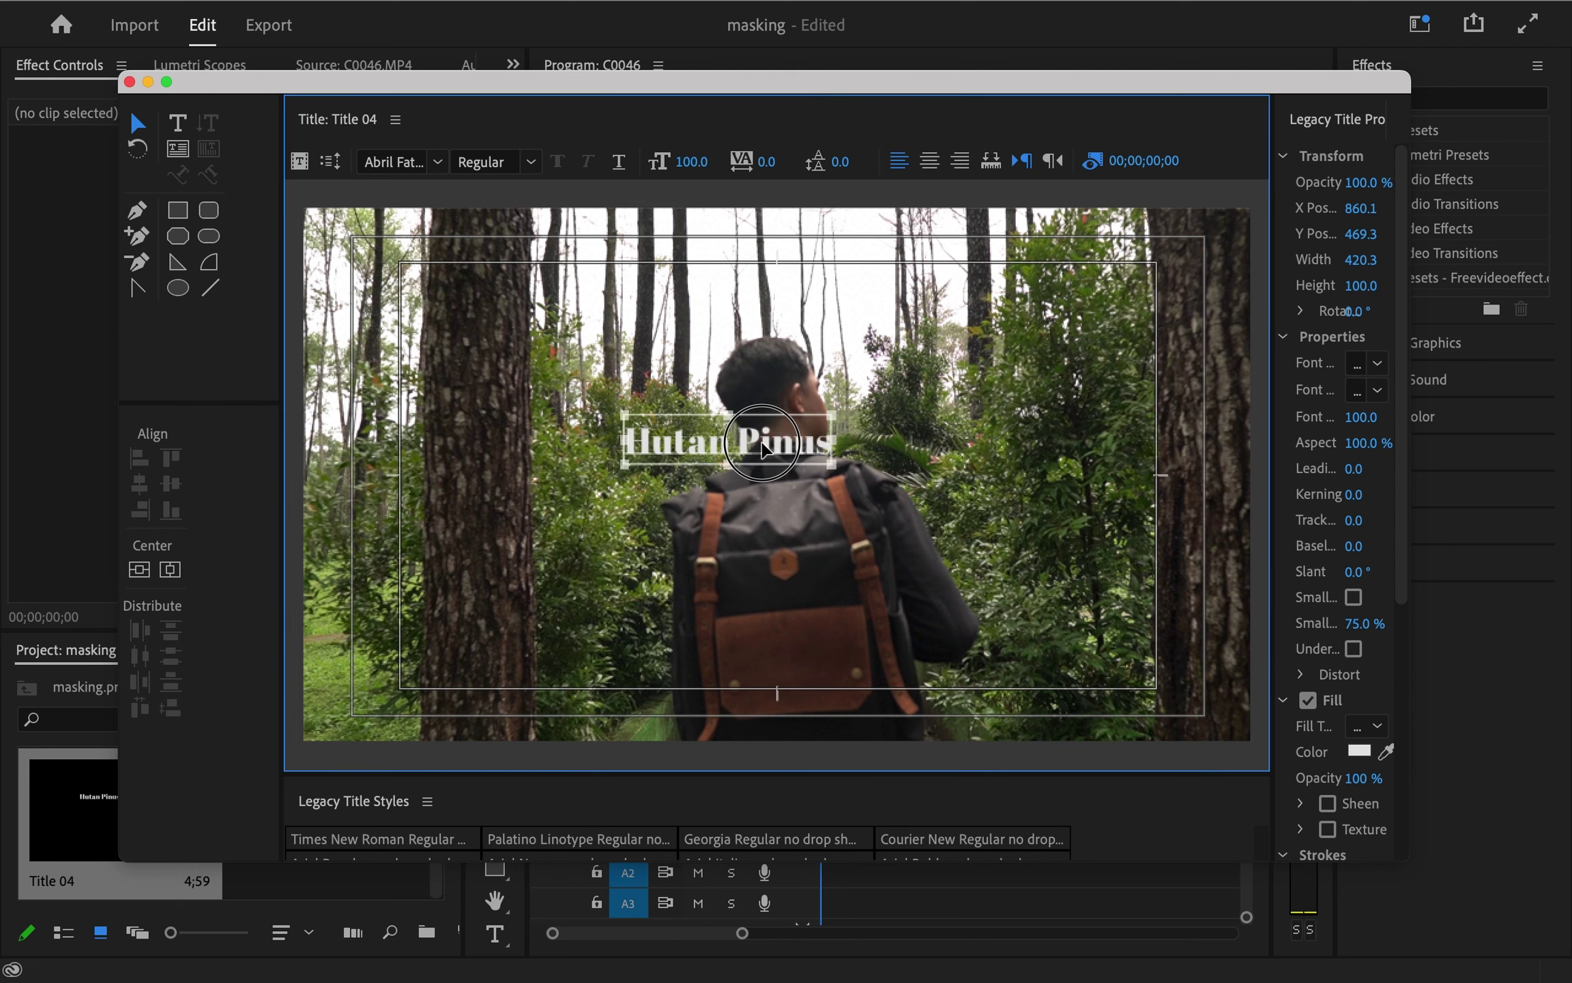
pyautogui.click(700, 157)
pyautogui.write('28')
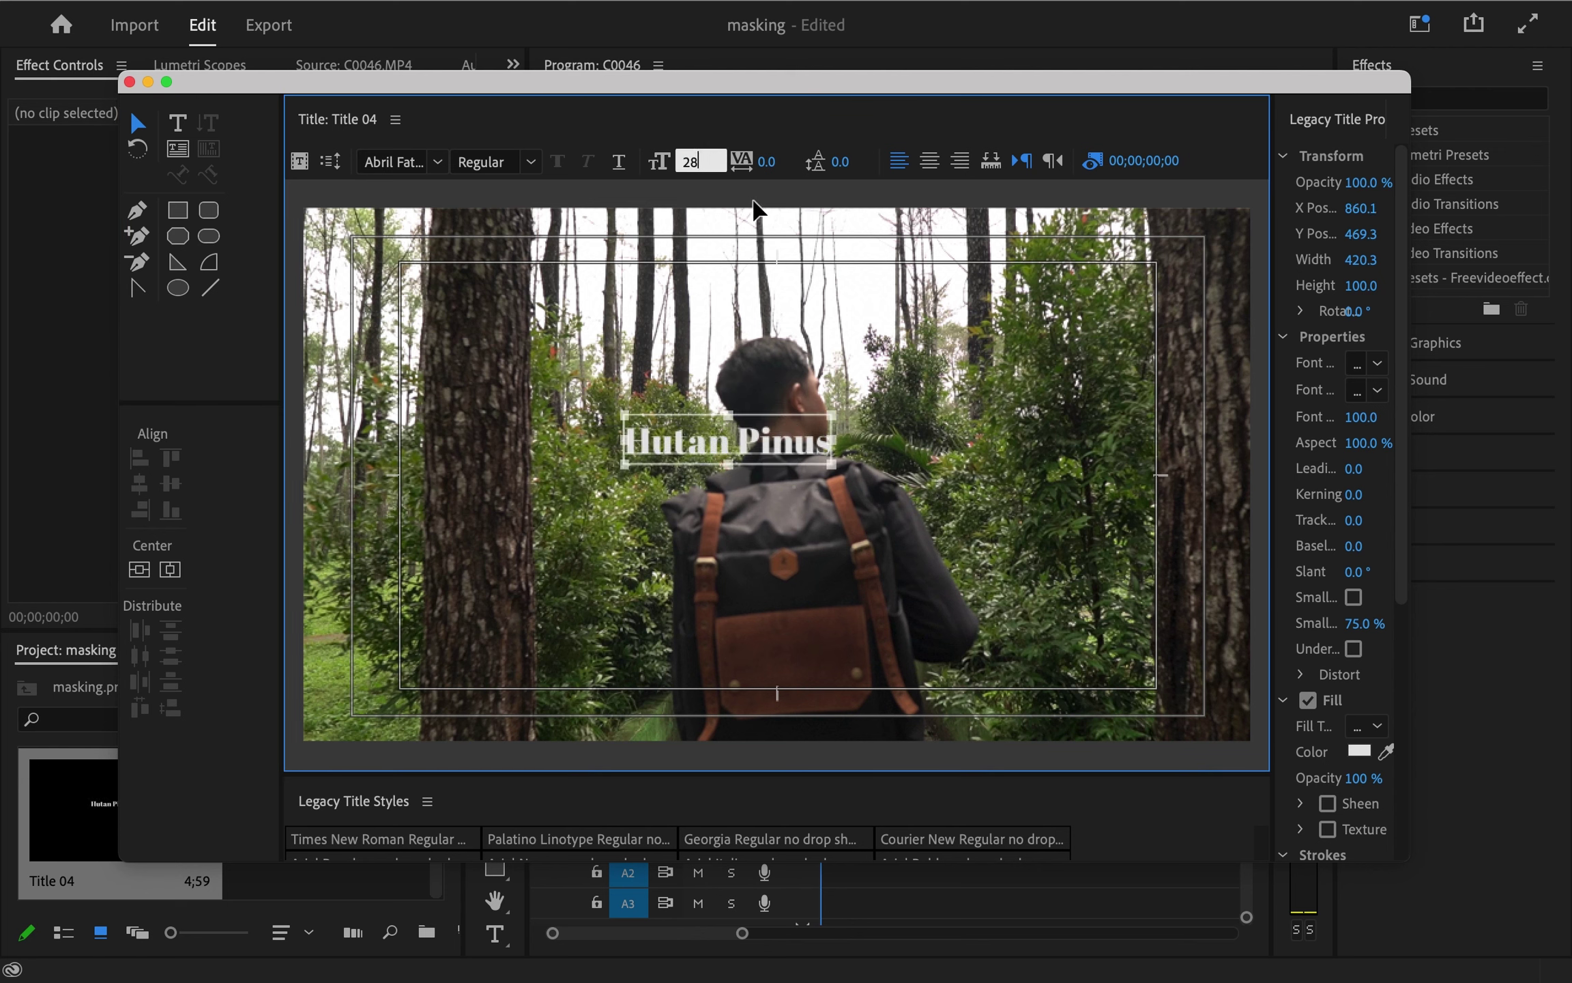
pyautogui.write('0')
pyautogui.press('Return')
pyautogui.click(747, 378)
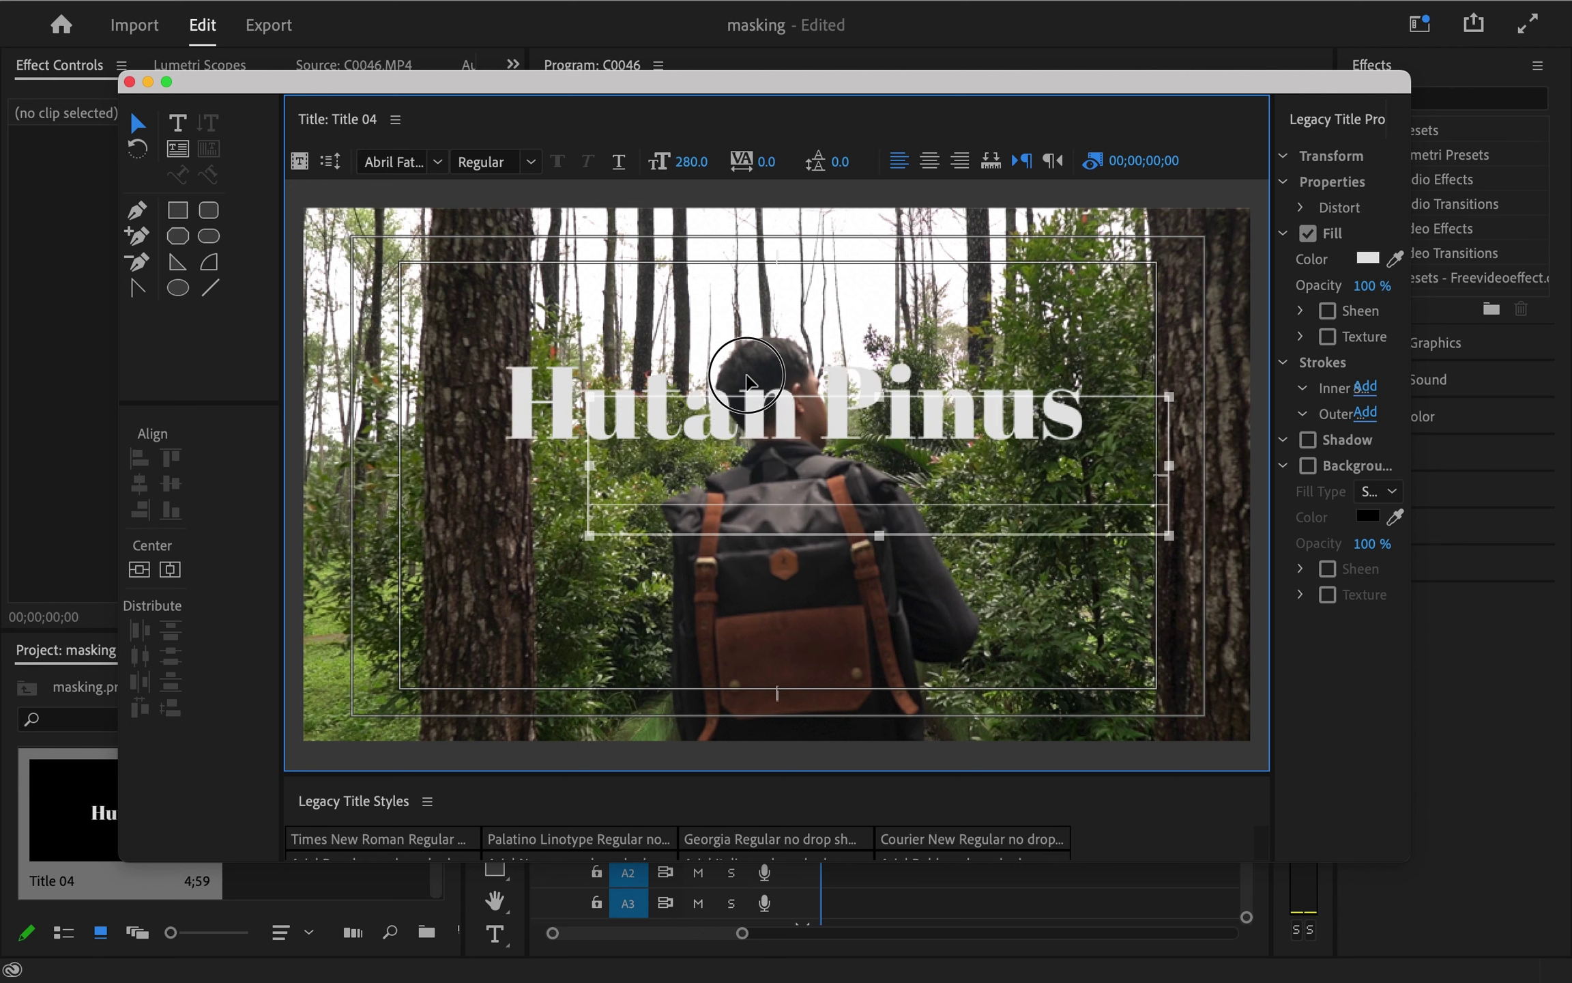
pyautogui.moveTo(747, 379); pyautogui.dragTo(826, 389)
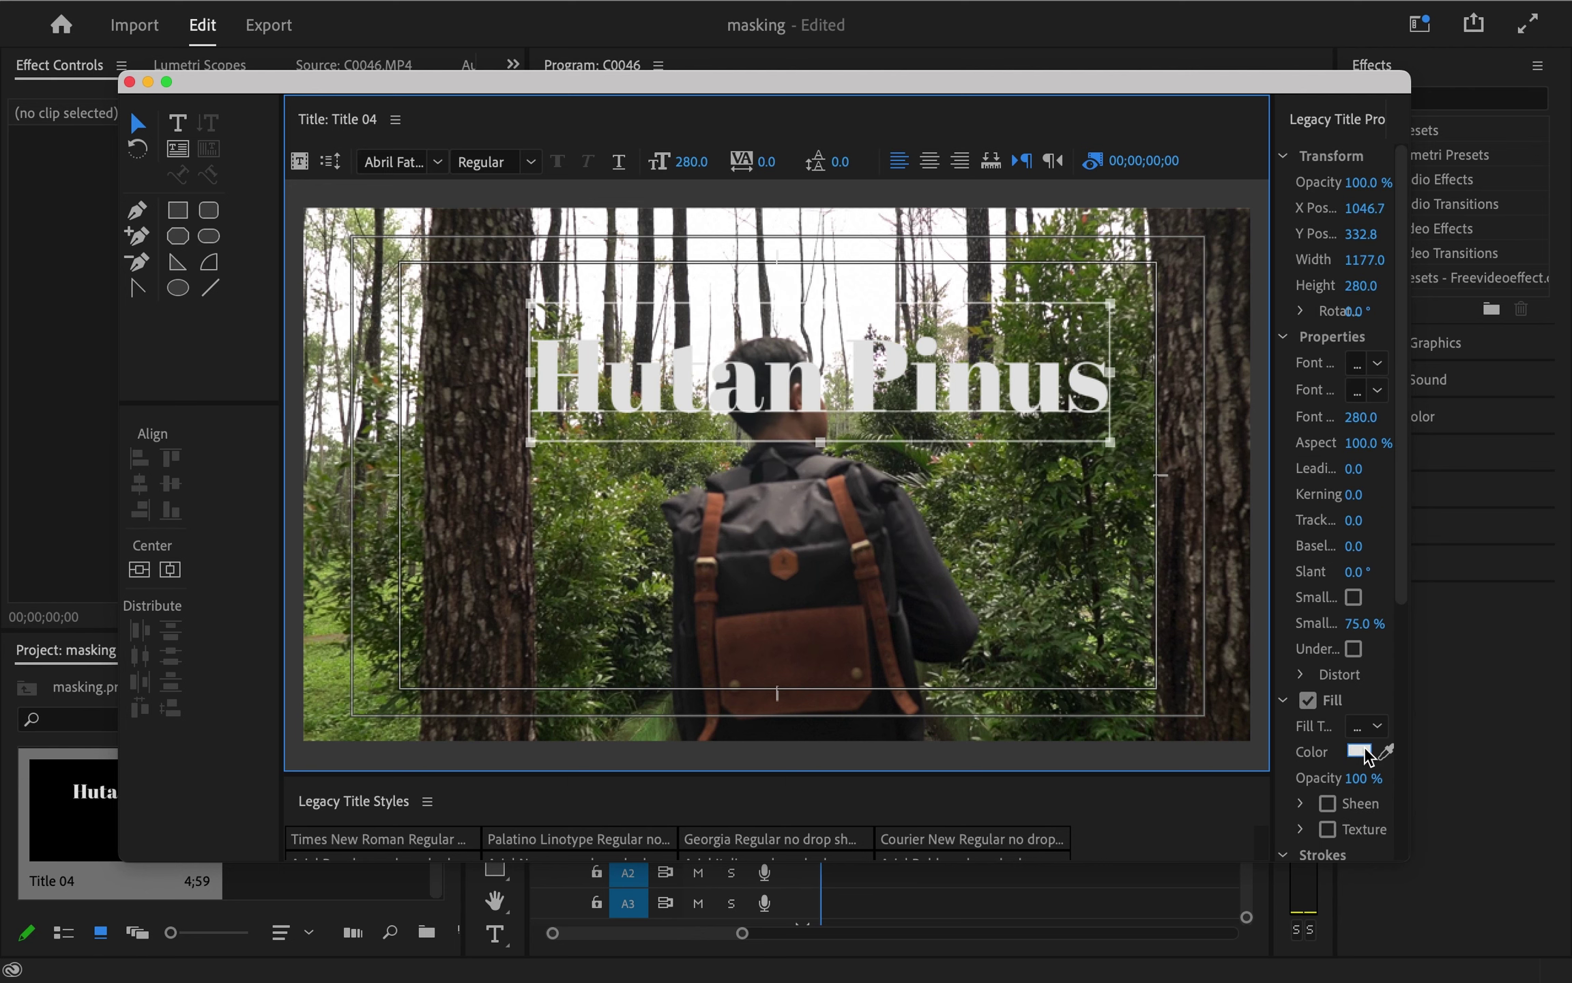
# Give the Hutan Pinus text a bright orange fill (FFA200)
pyautogui.click(1362, 751)
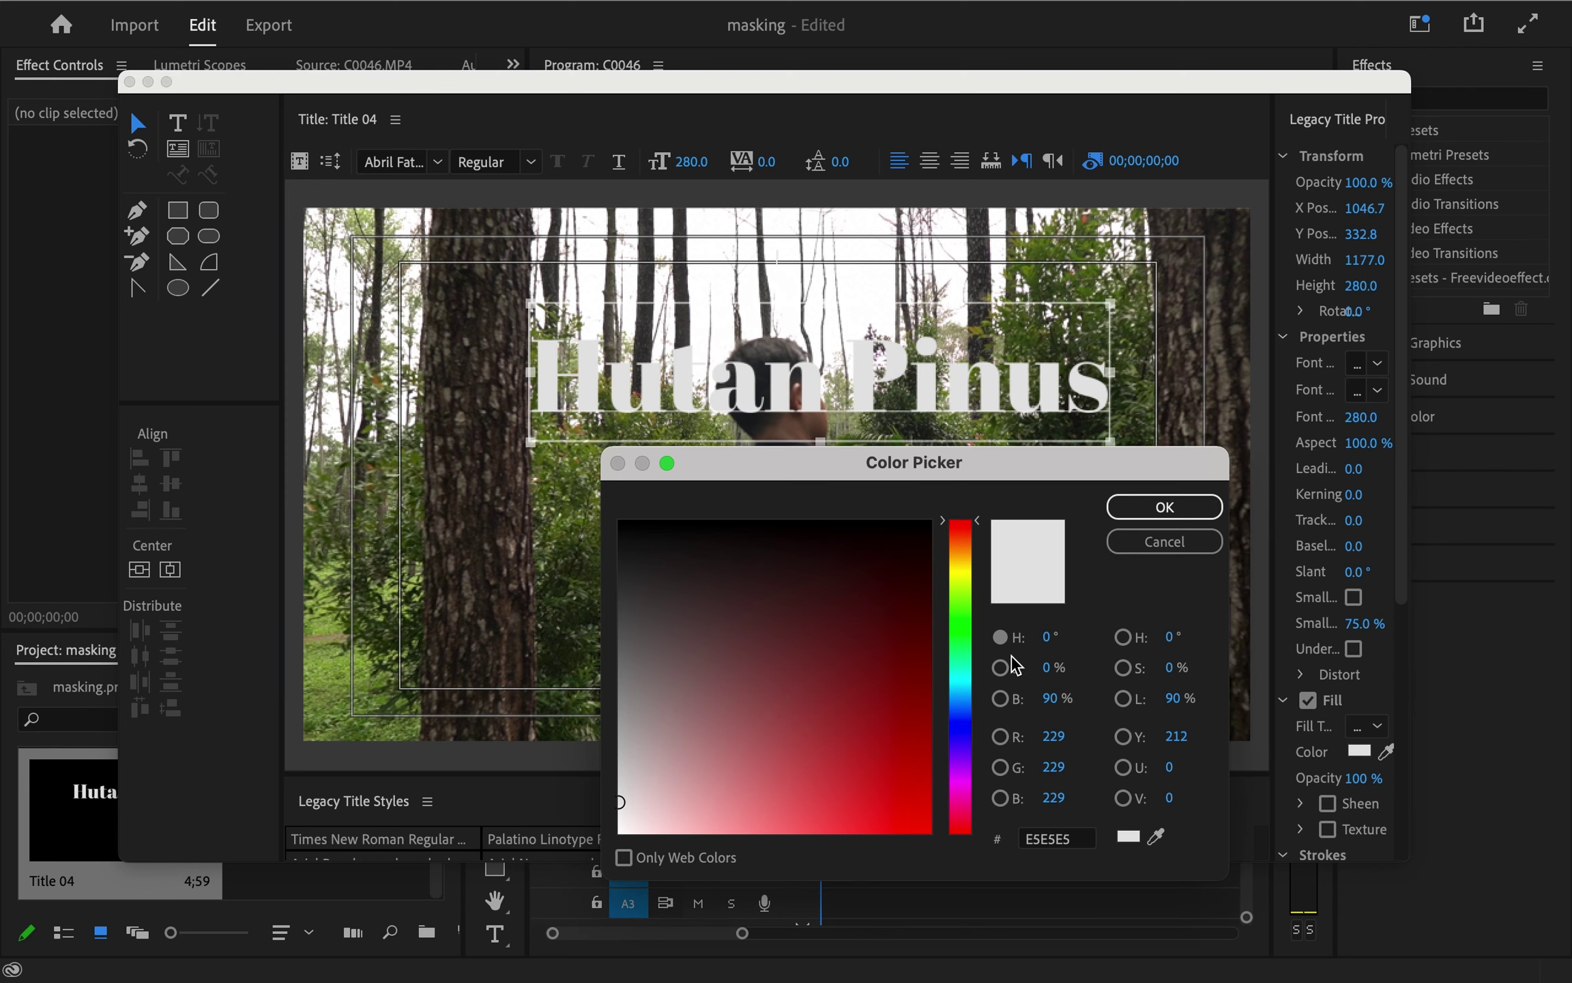
pyautogui.click(961, 556)
pyautogui.moveTo(963, 560); pyautogui.dragTo(961, 553)
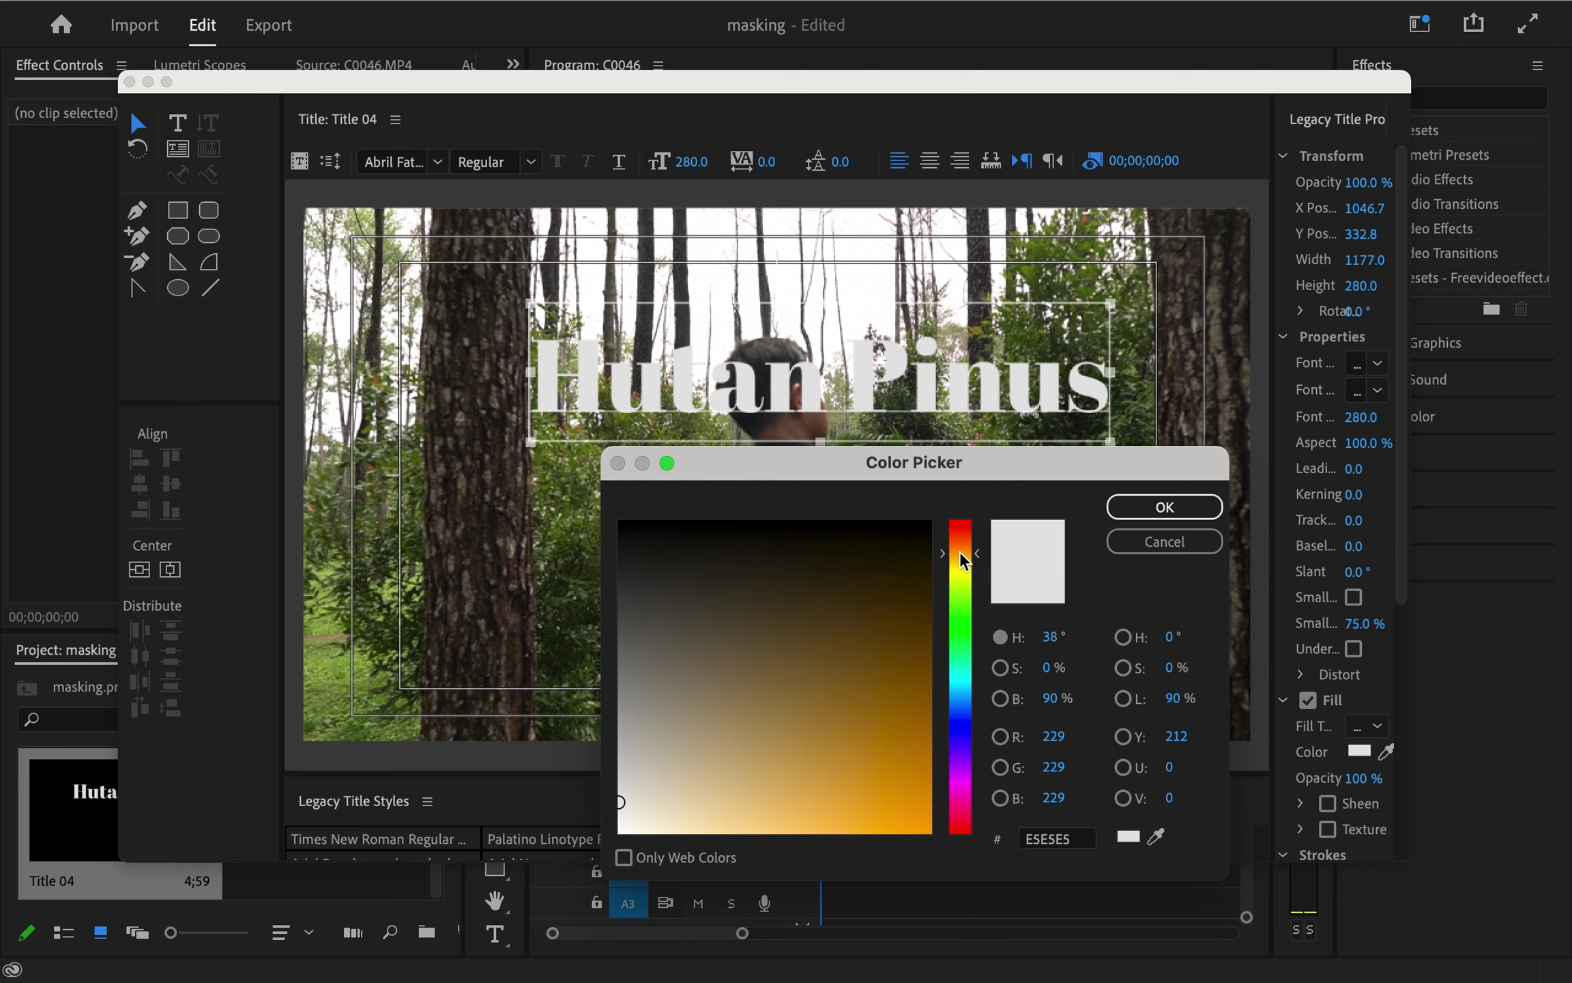
pyautogui.moveTo(887, 723); pyautogui.dragTo(932, 834)
pyautogui.click(1149, 508)
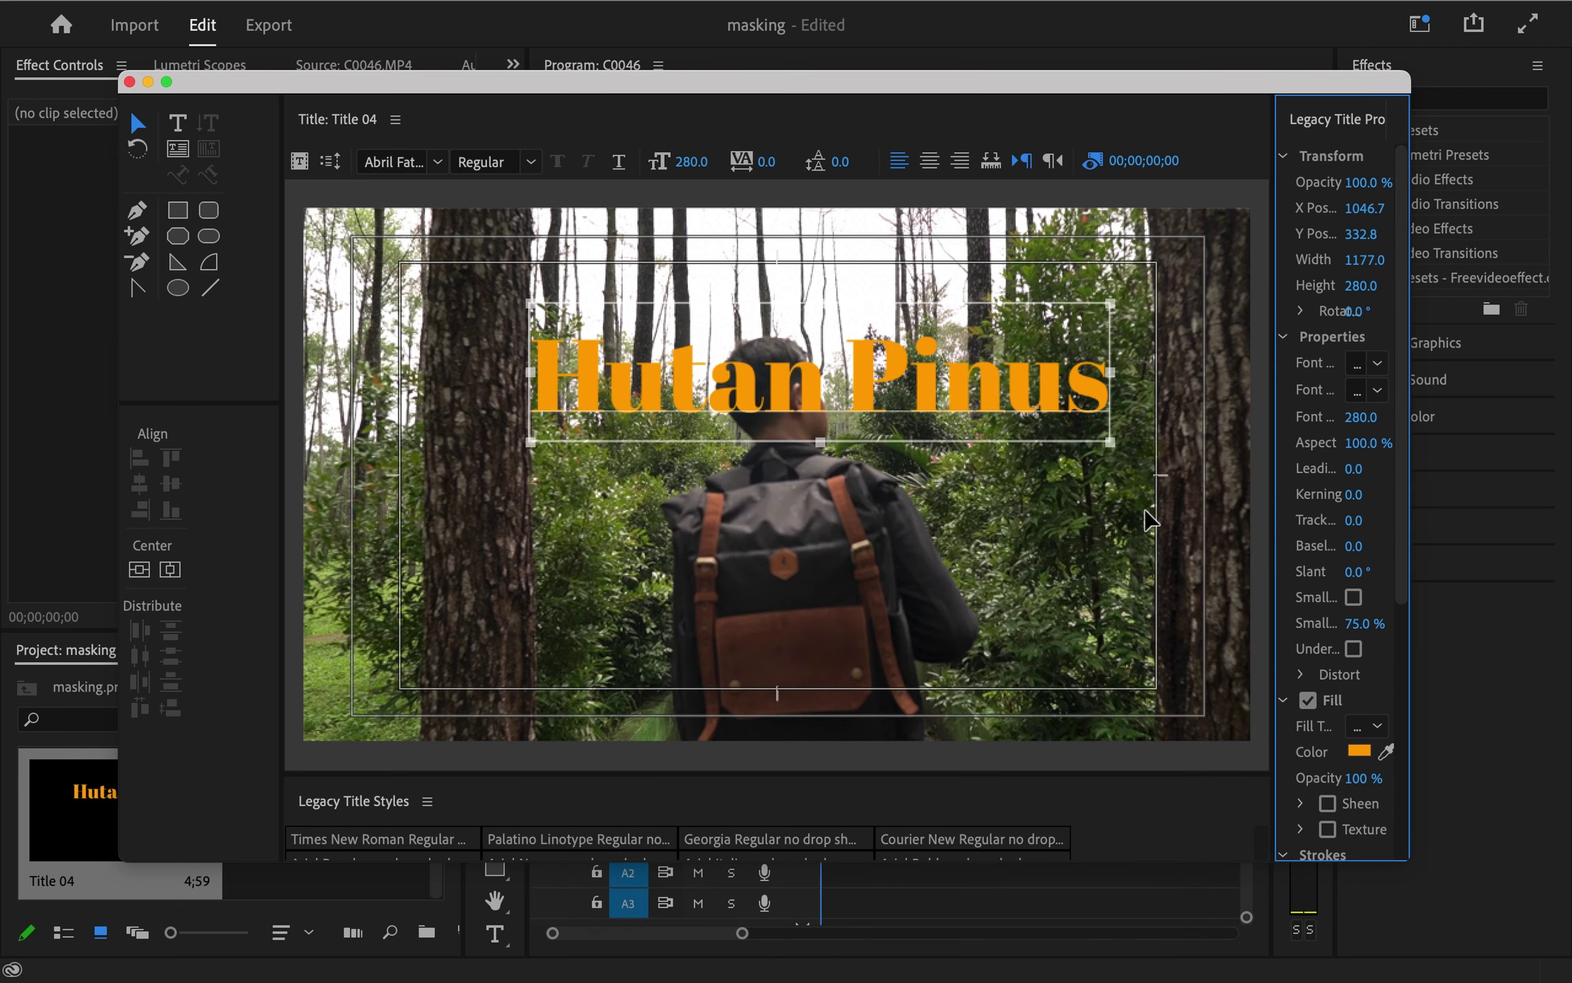
# Nudge the title text slightly right to sit across the hiker's head
pyautogui.moveTo(1009, 396)
pyautogui.mouseDown()
pyautogui.moveTo(1014, 384)
pyautogui.moveTo(981, 379)
pyautogui.mouseUp()
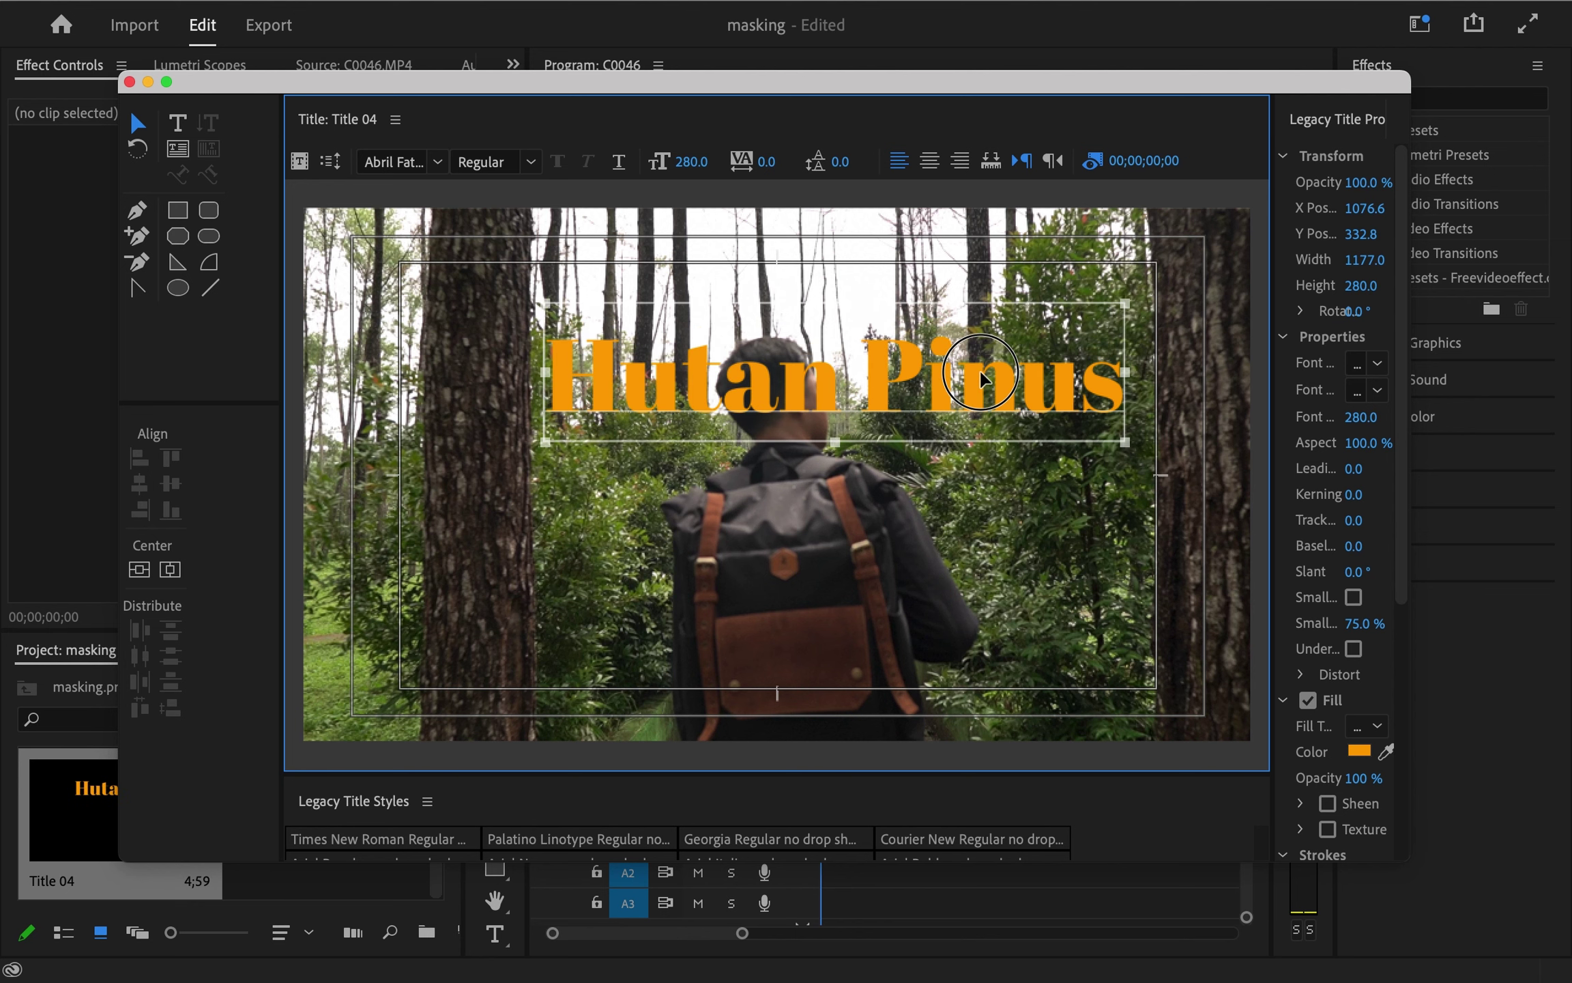
pyautogui.moveTo(981, 378); pyautogui.dragTo(983, 379)
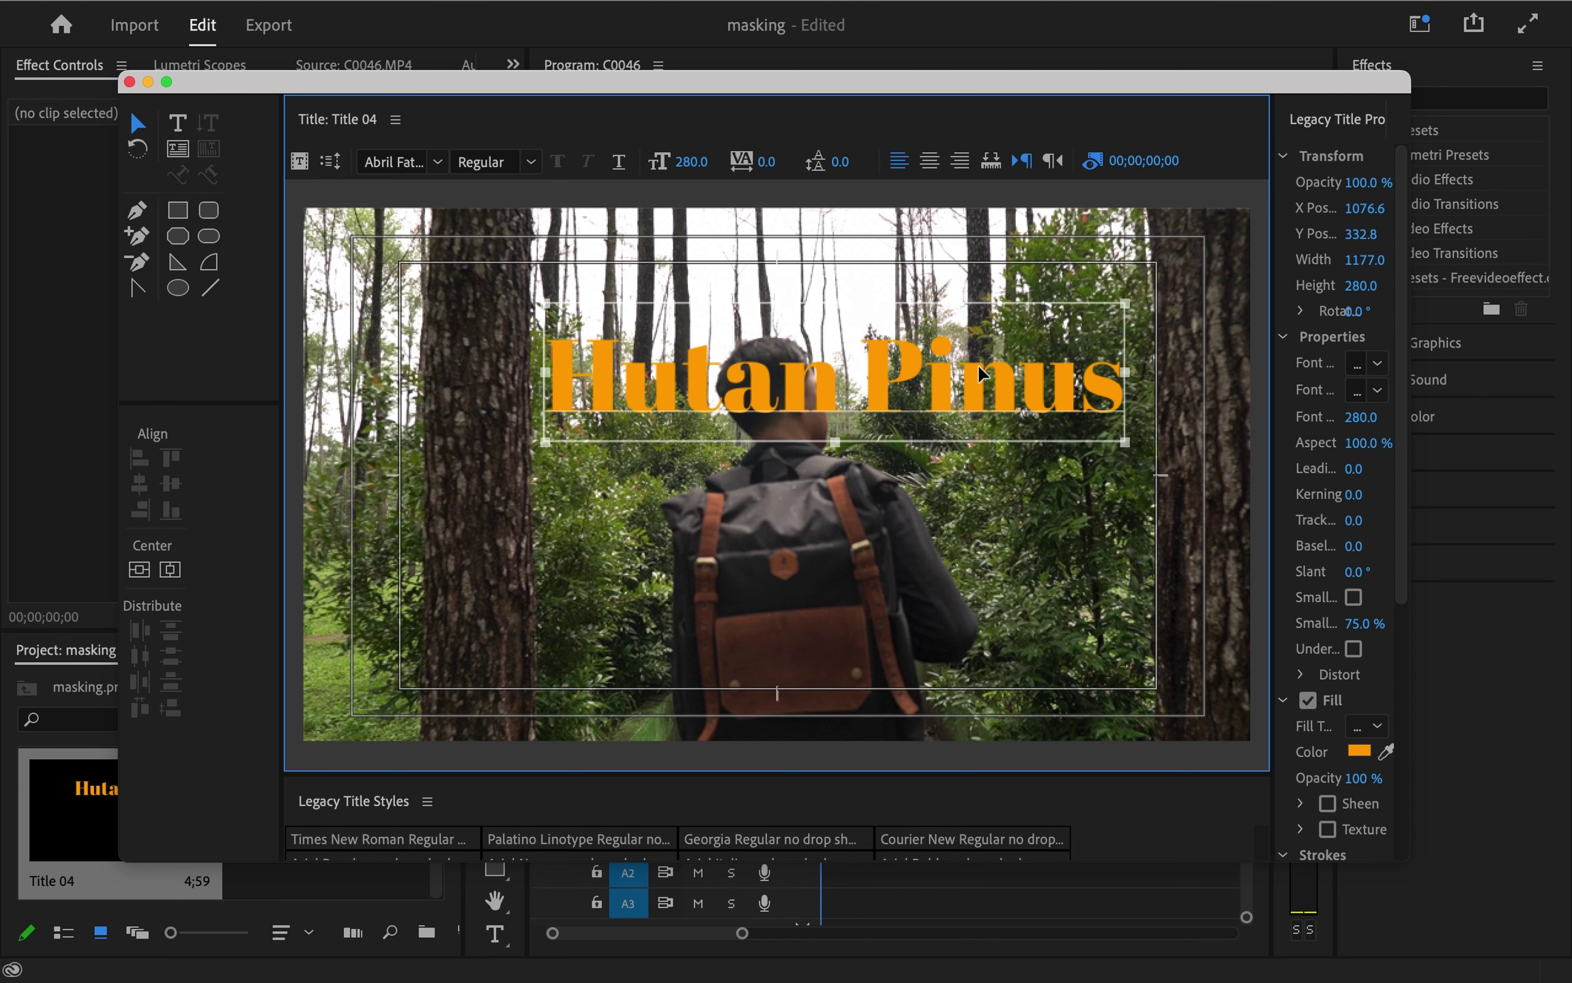
pyautogui.click(995, 274)
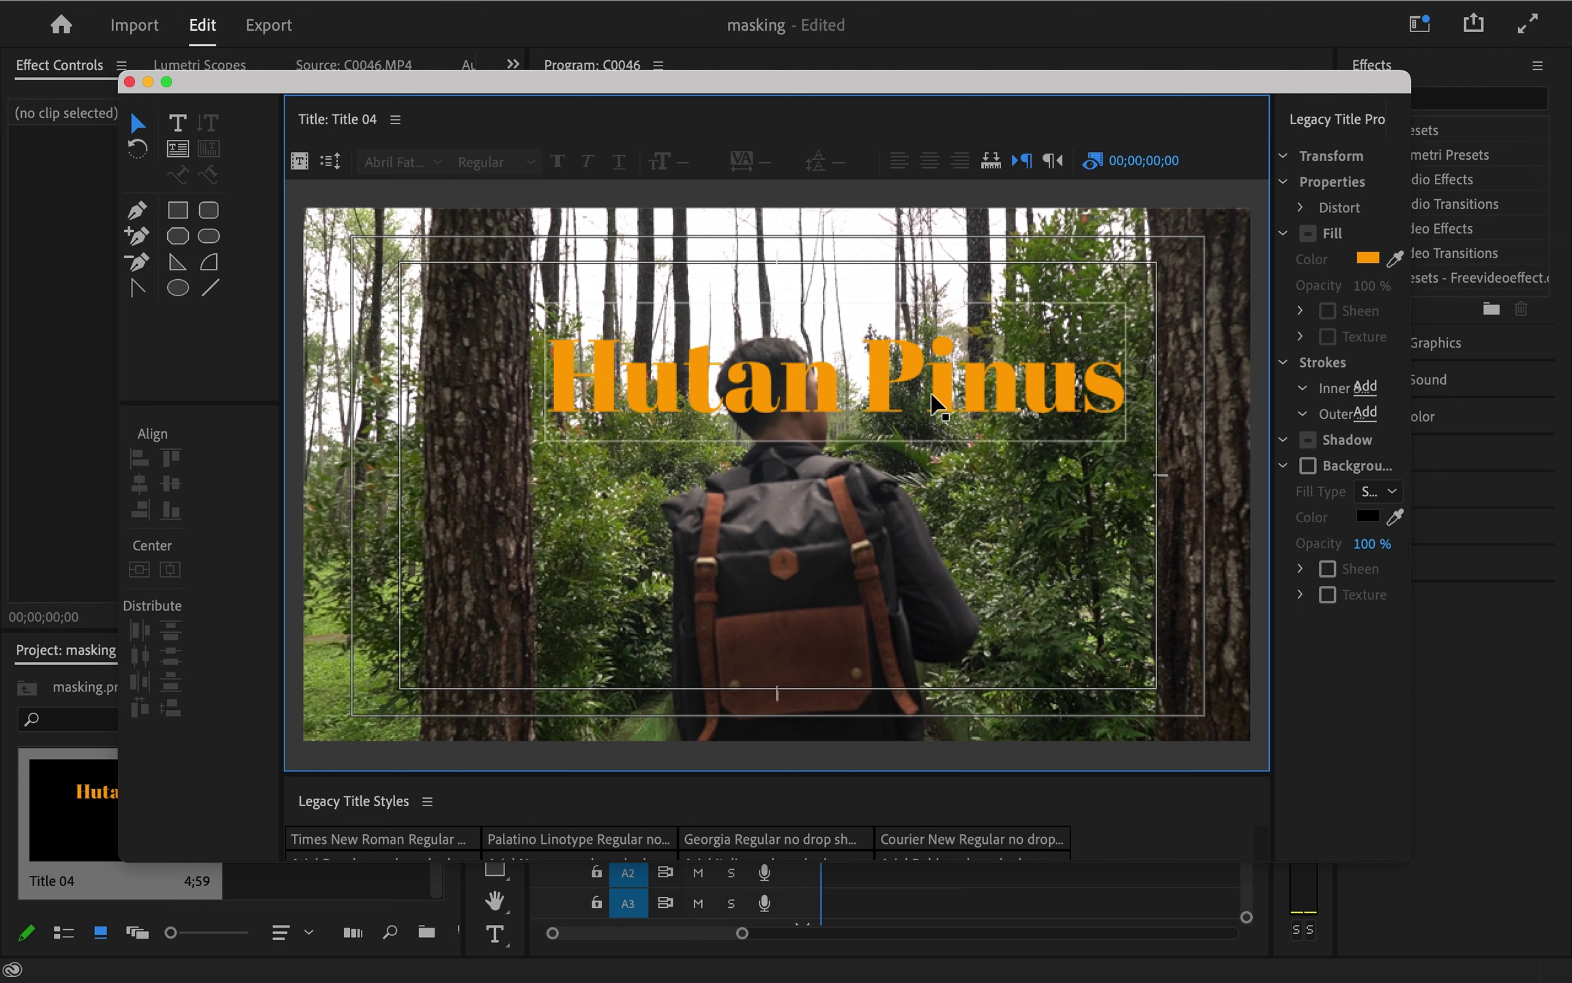
pyautogui.moveTo(932, 395); pyautogui.dragTo(939, 394)
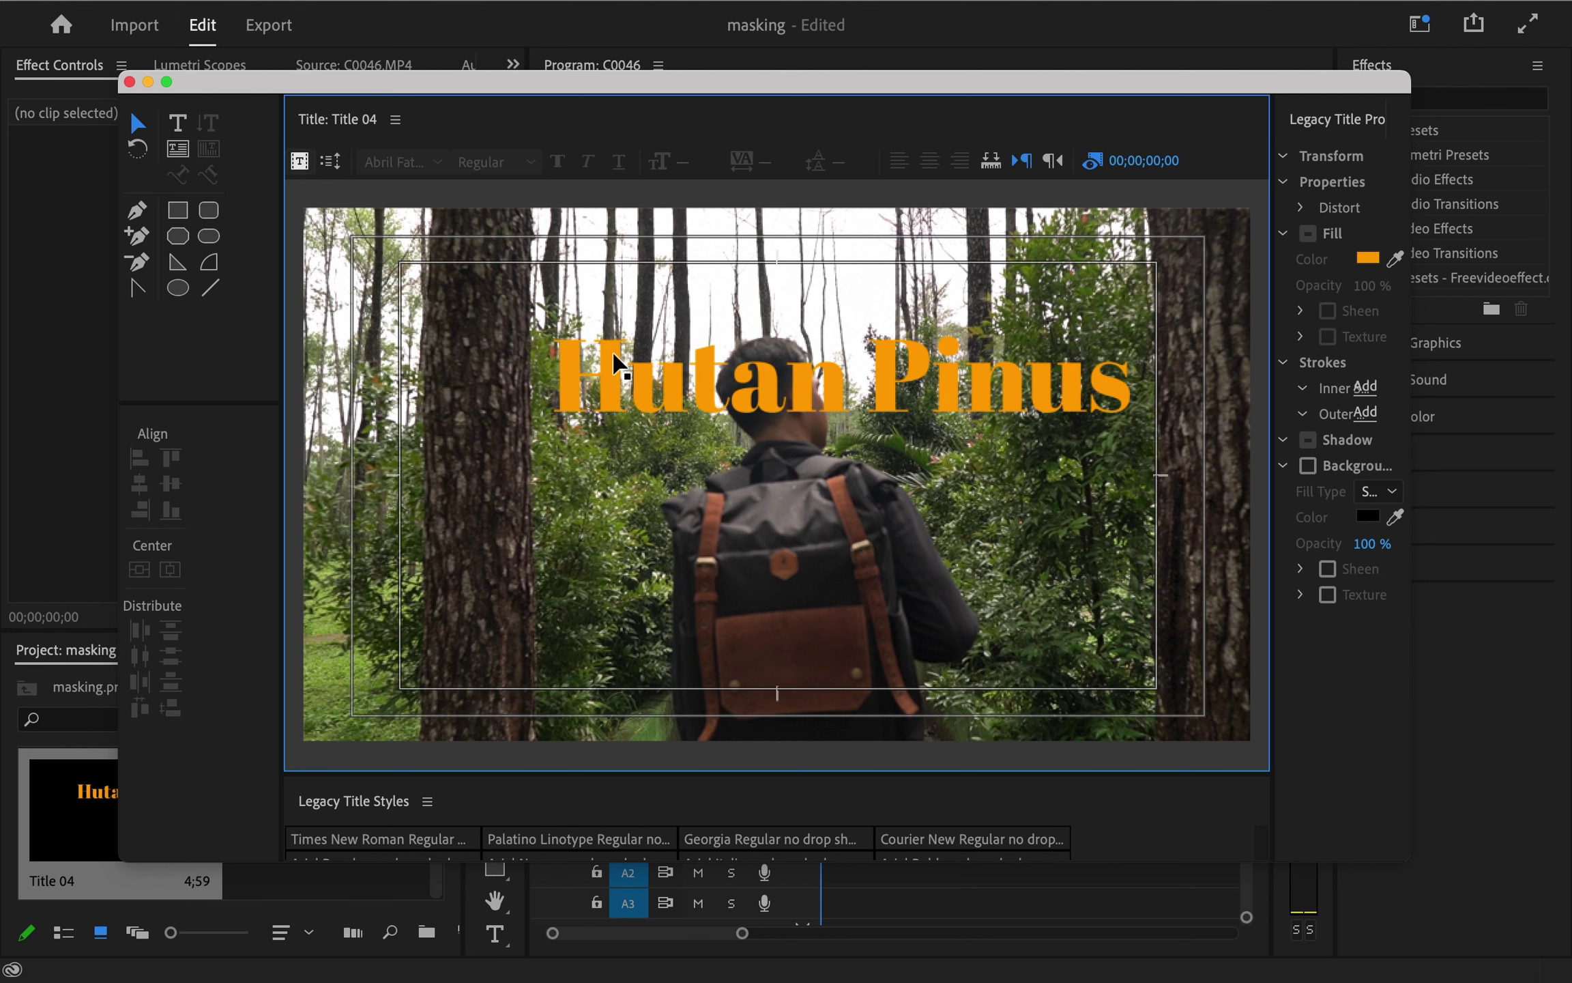
# Place Title 04 on V2 above C0046.MP4 and extend it to the footage length
pyautogui.click(147, 83)
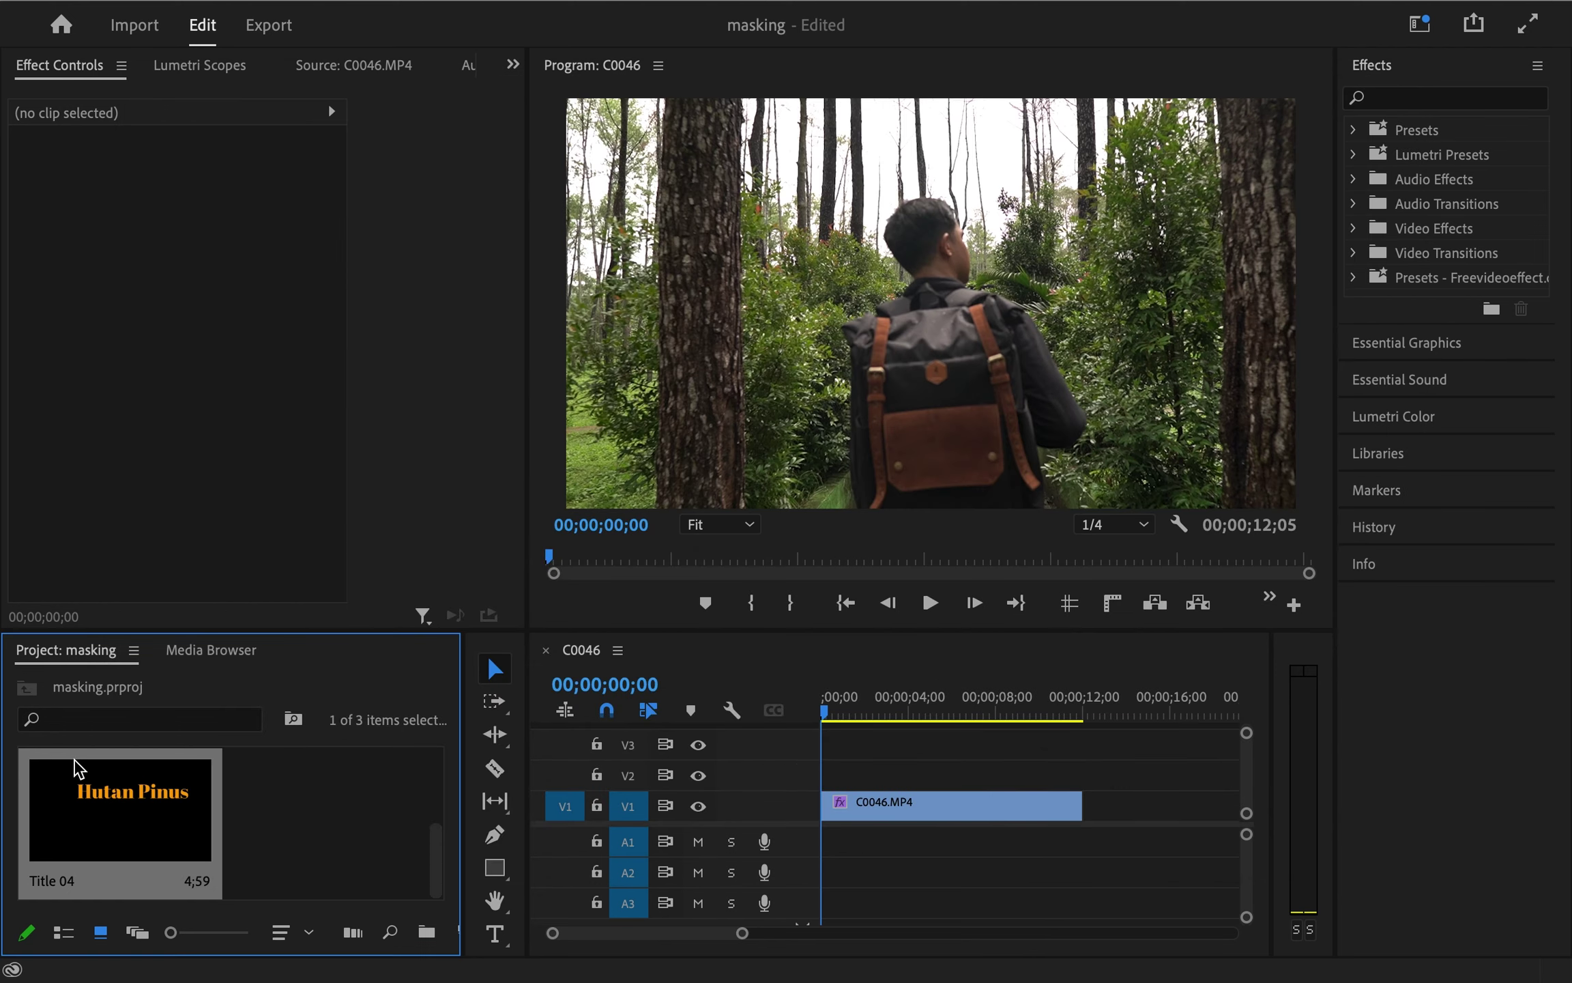
pyautogui.moveTo(119, 819); pyautogui.dragTo(785, 771)
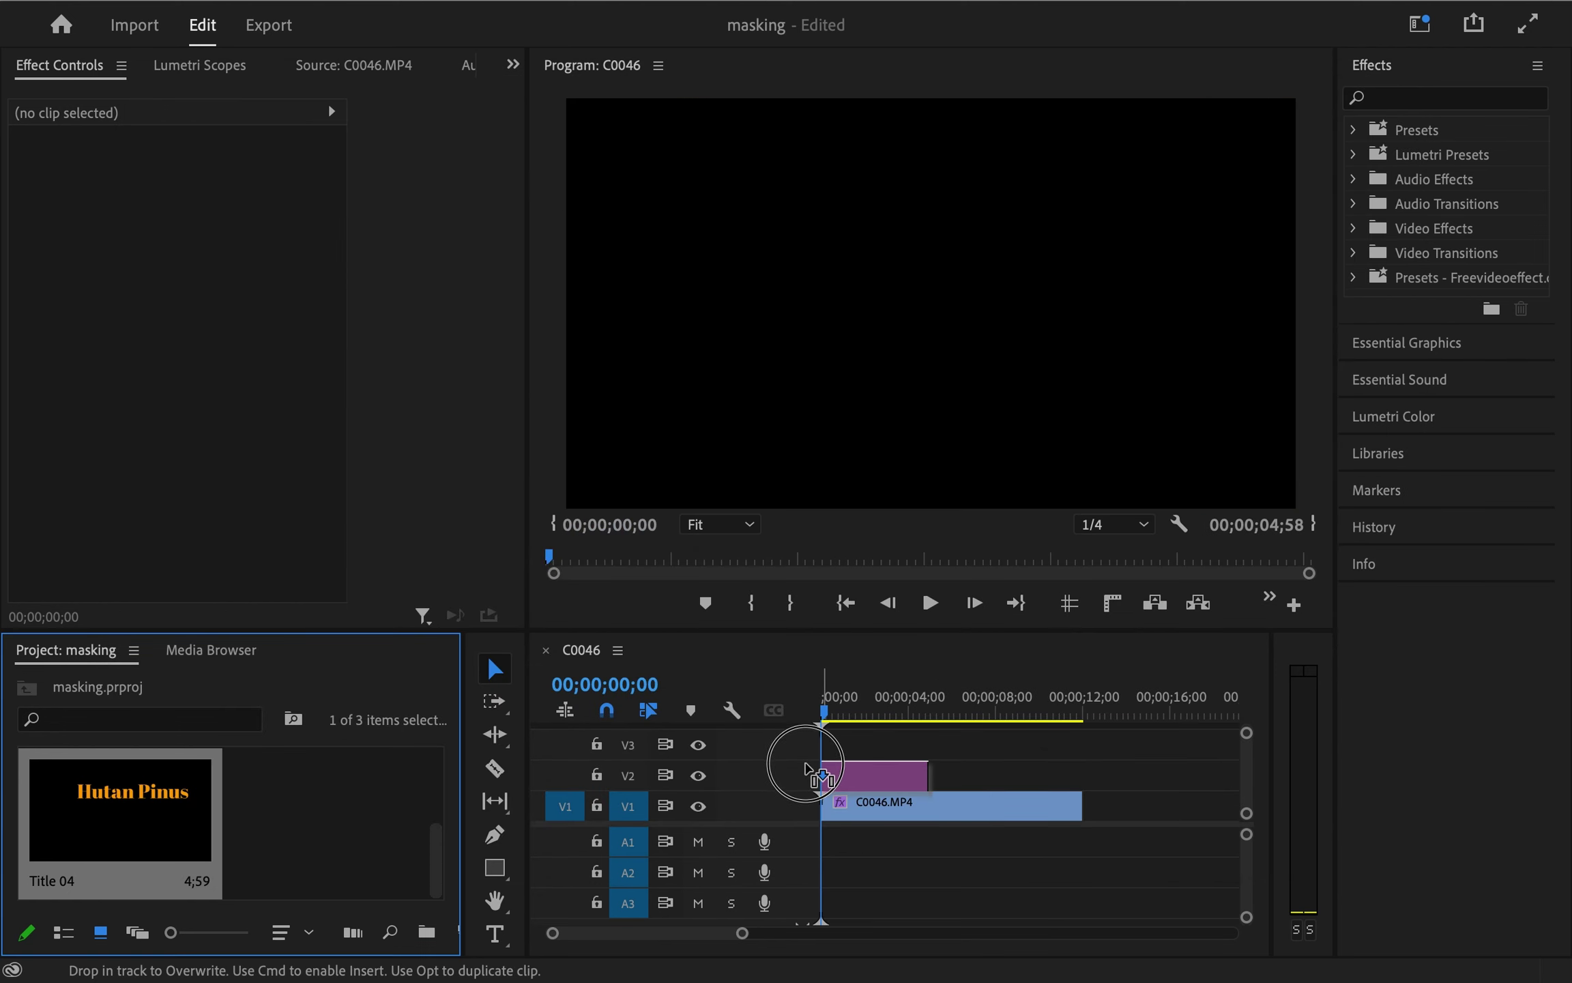
pyautogui.moveTo(930, 778); pyautogui.dragTo(1081, 775)
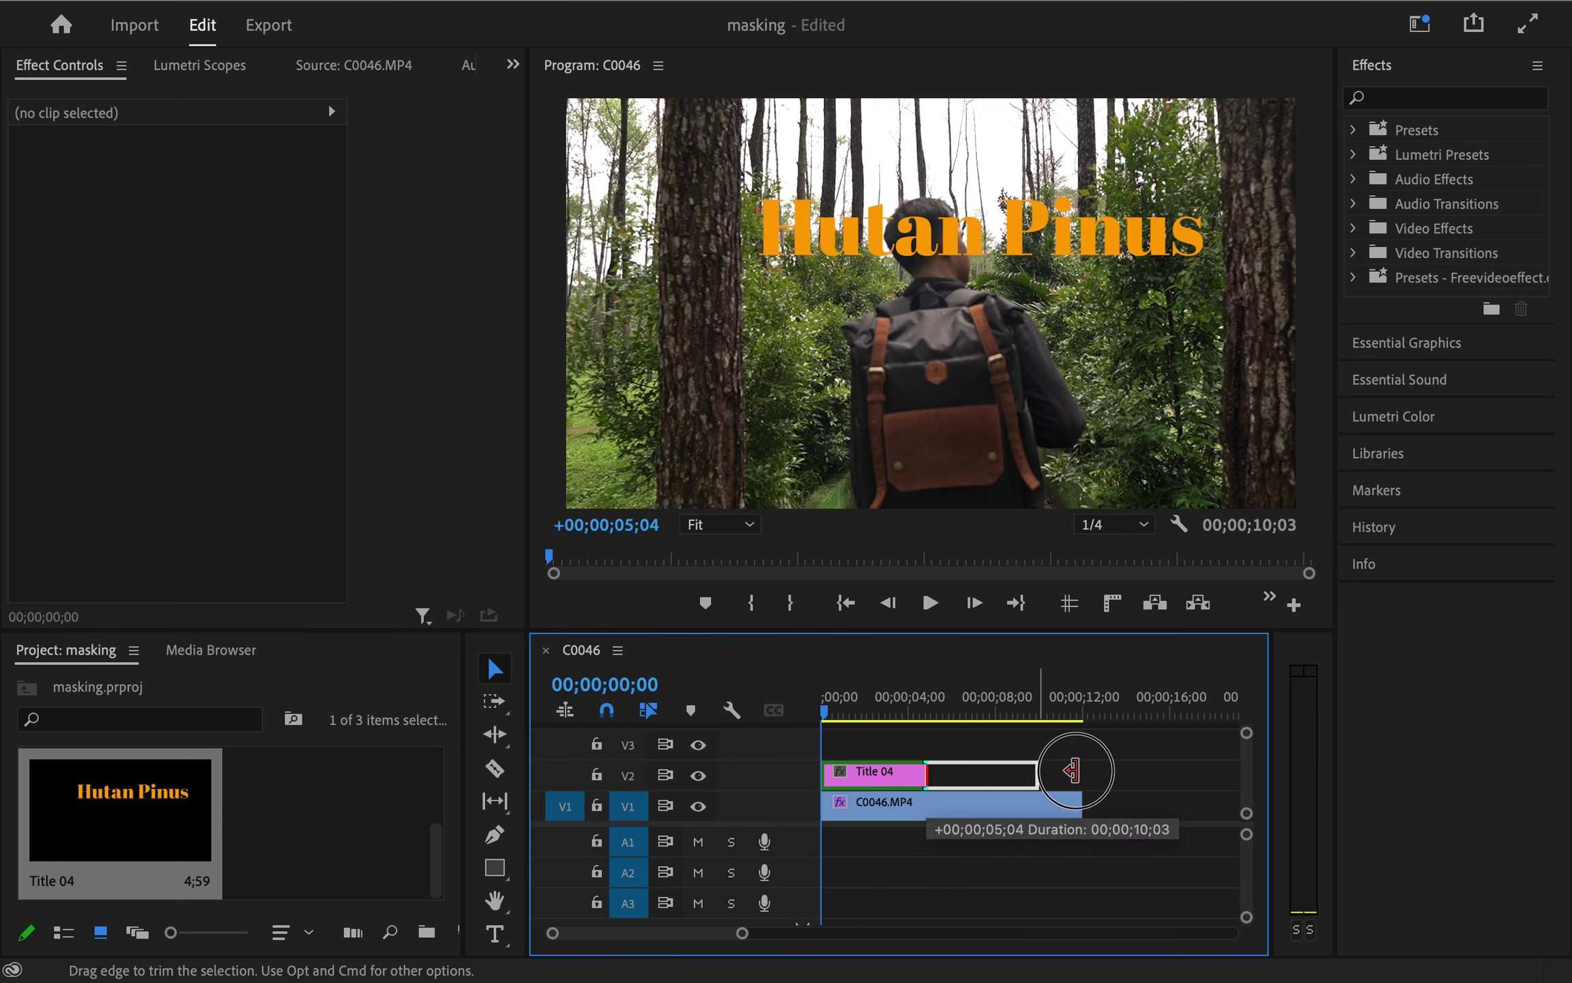
pyautogui.click(1051, 772)
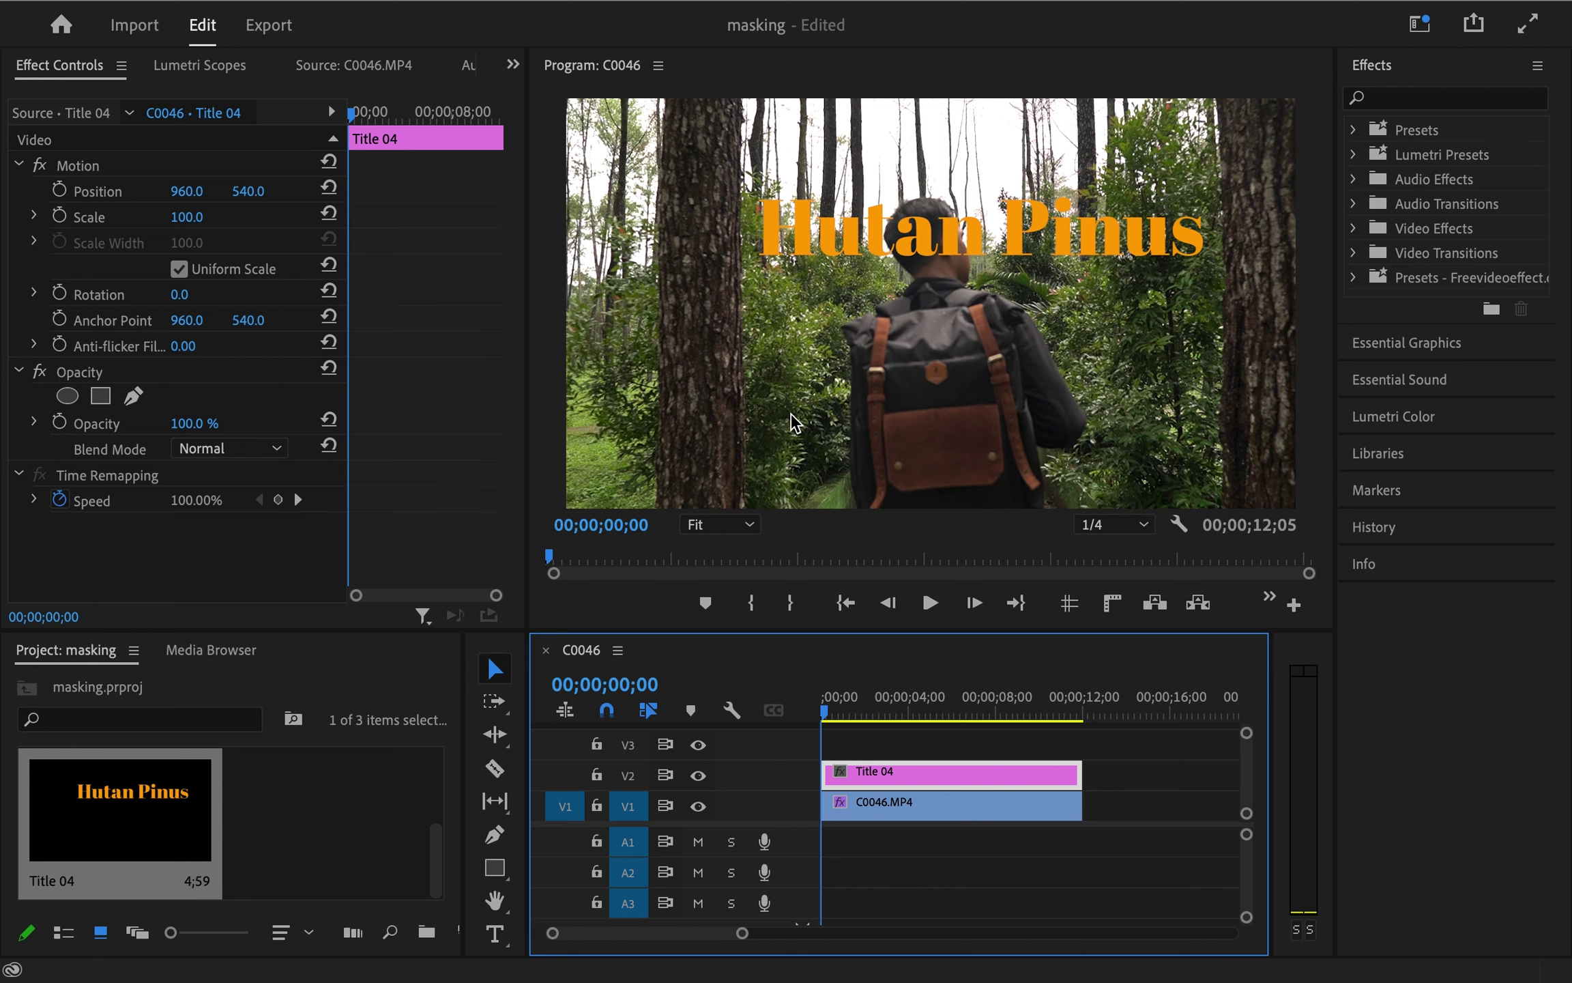
# Zoom the Program Monitor to 150%, scroll up to frame the title, and select Title 04
pyautogui.click(732, 525)
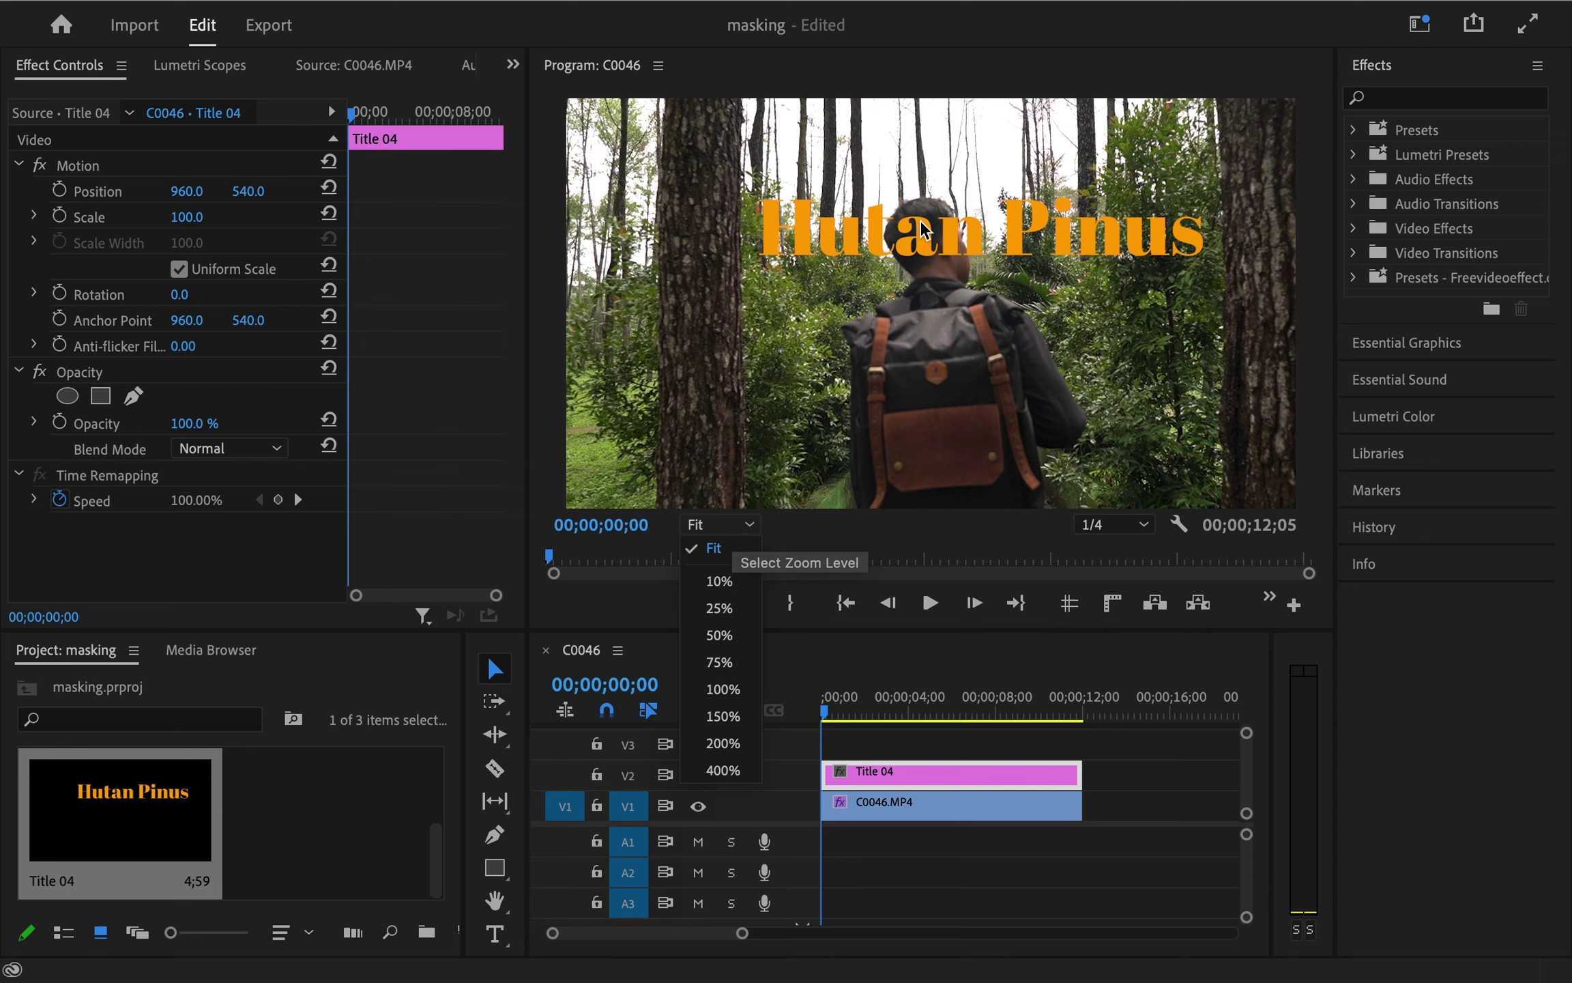
pyautogui.click(722, 717)
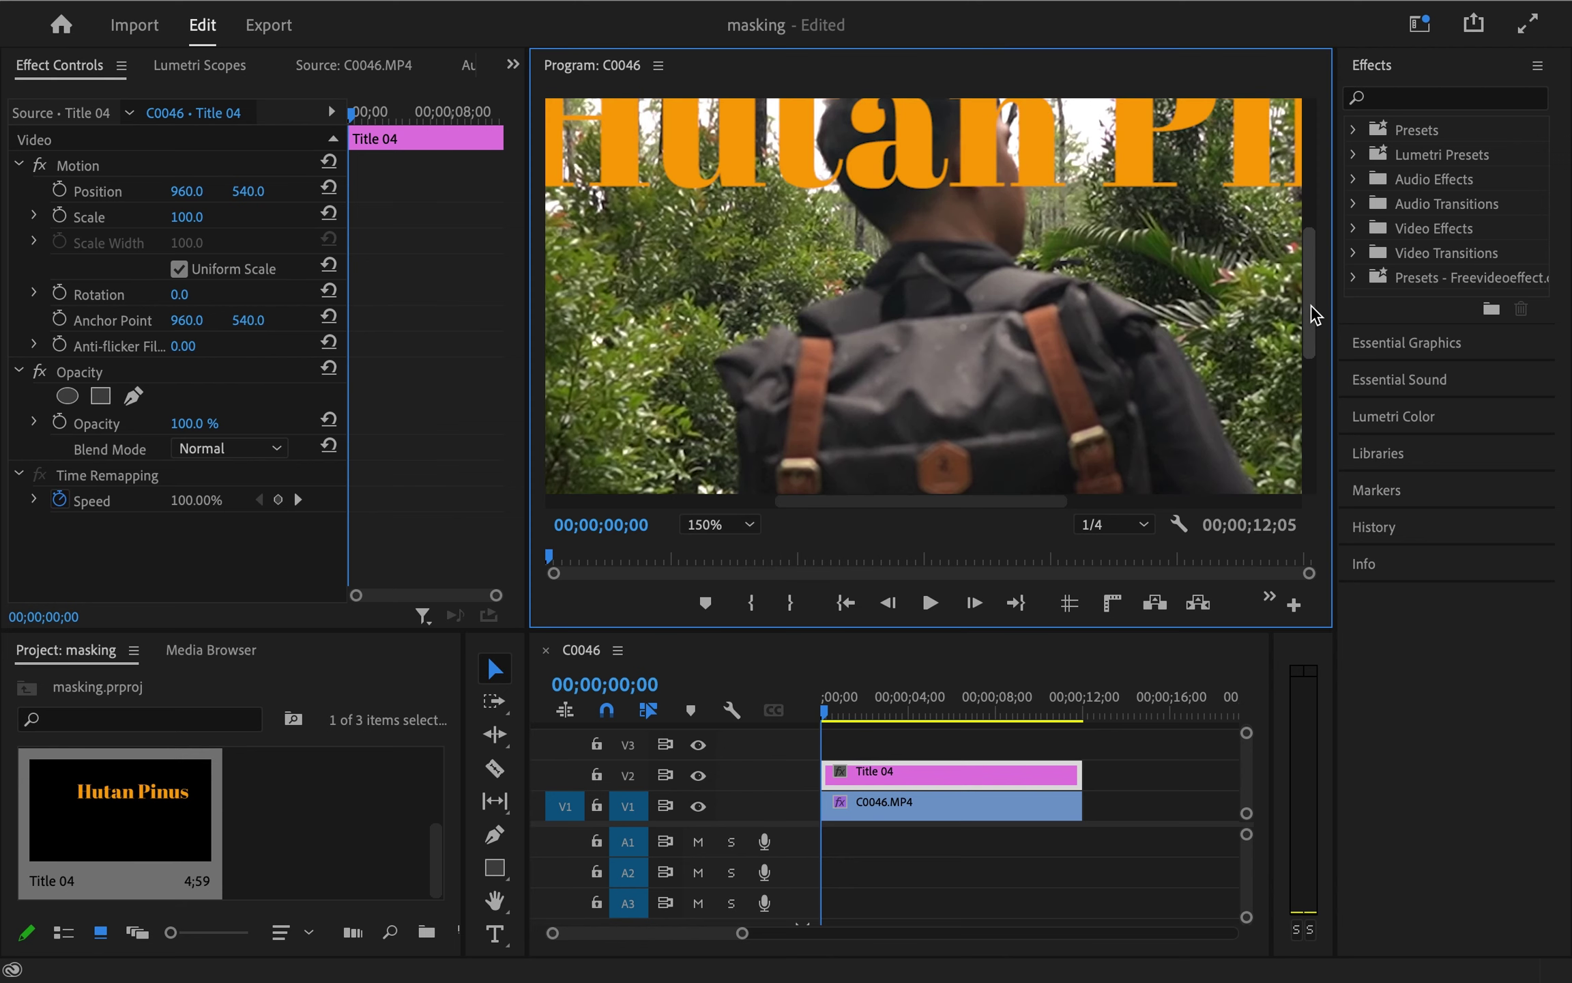
pyautogui.moveTo(1311, 305); pyautogui.dragTo(1311, 260)
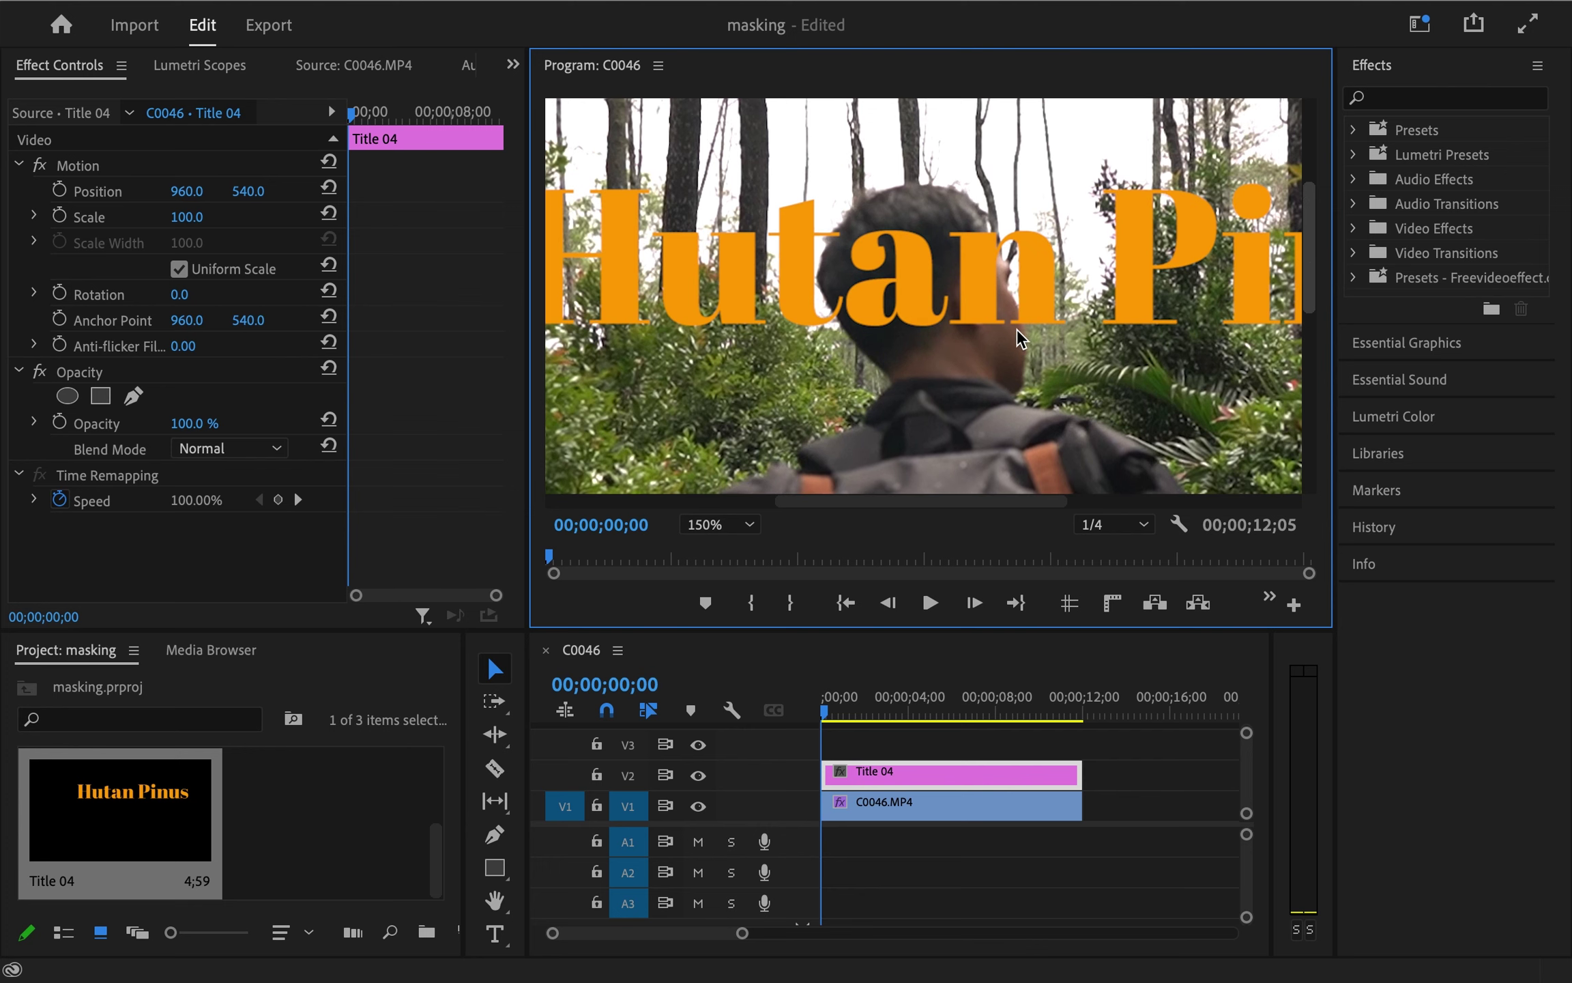
pyautogui.click(891, 773)
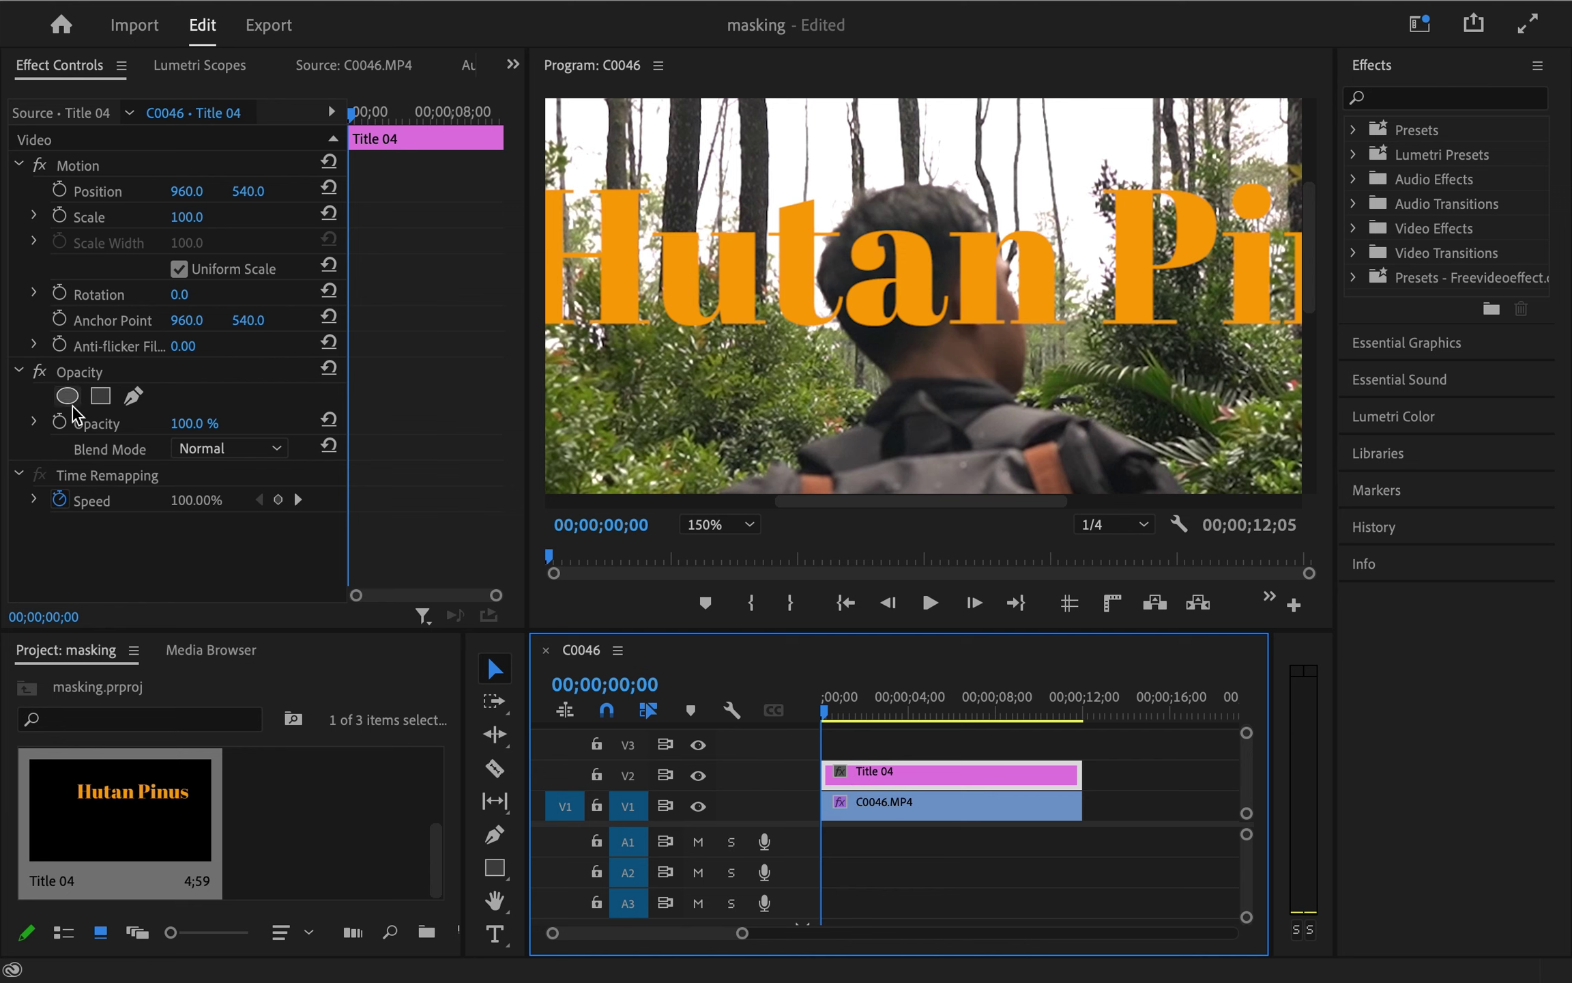
# Add a free-draw bezier mask to Title 04 and set its opacity to 20%
pyautogui.click(132, 399)
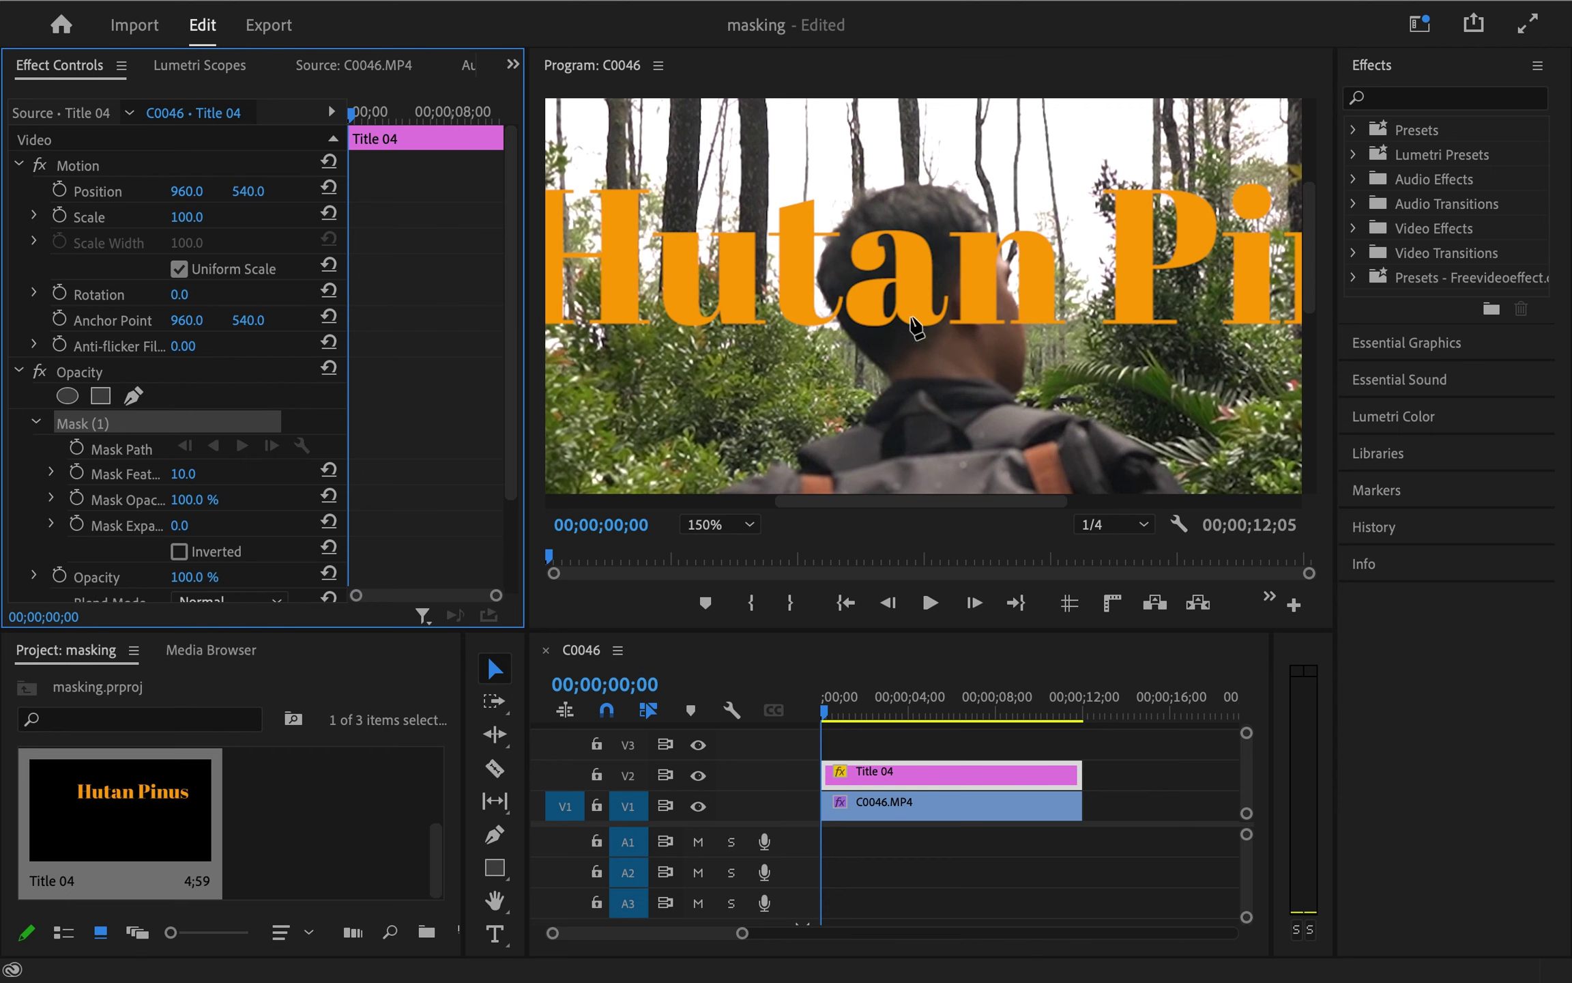
pyautogui.scroll(-3, 426, 447)
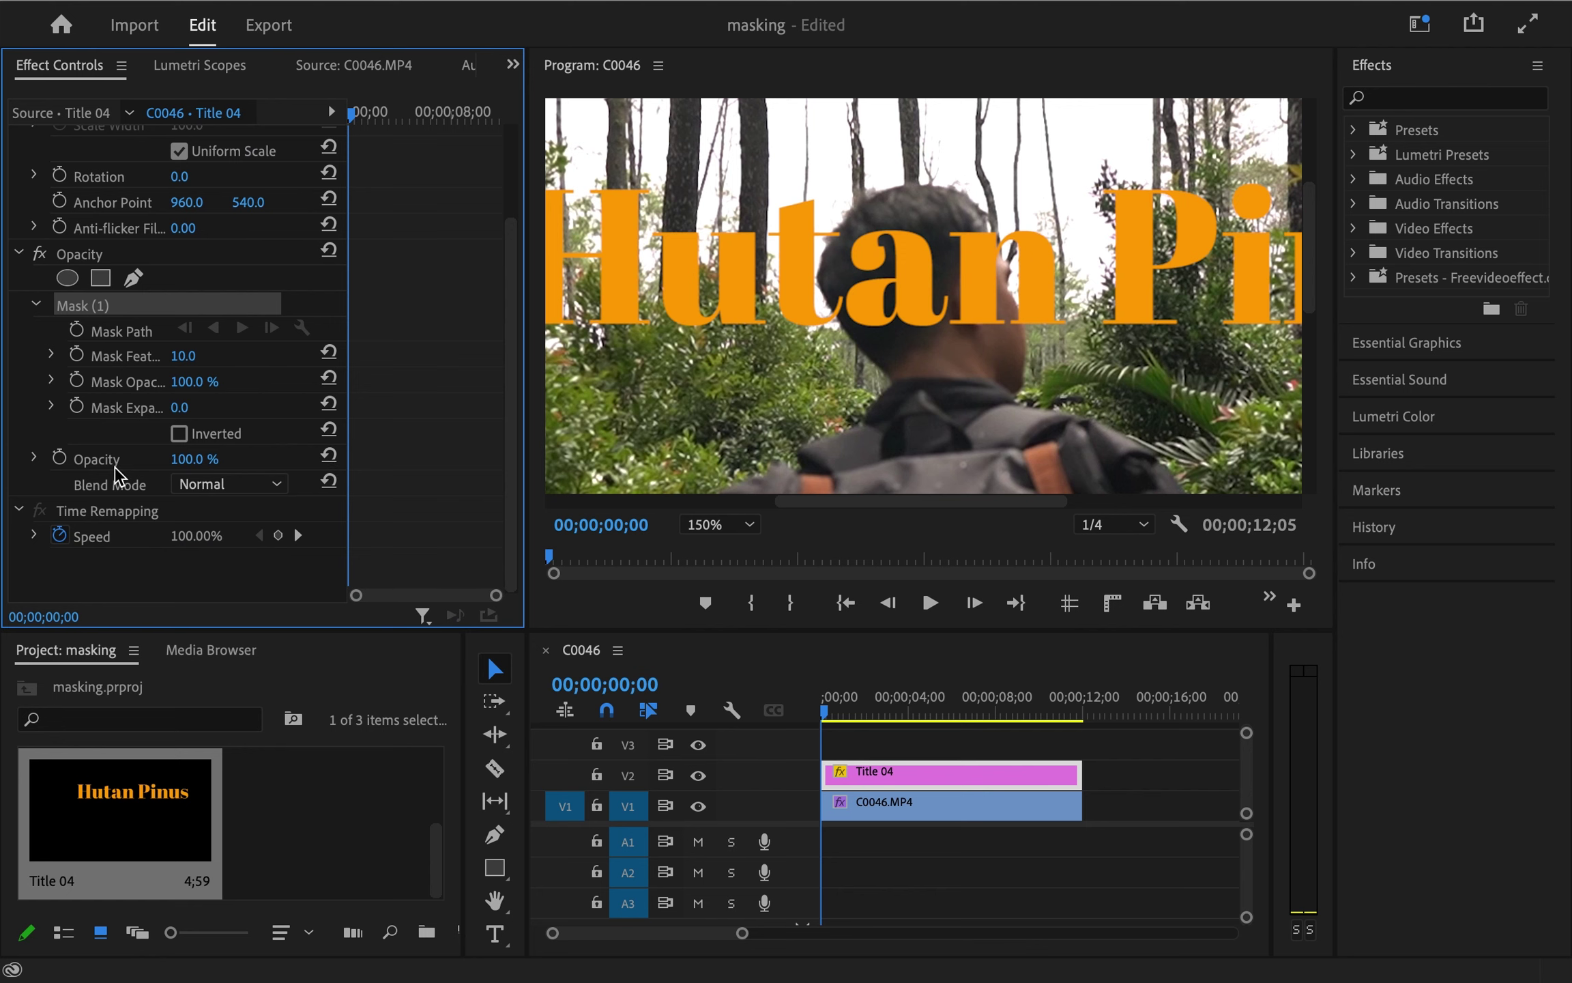
pyautogui.click(194, 460)
pyautogui.write('20')
pyautogui.click(417, 414)
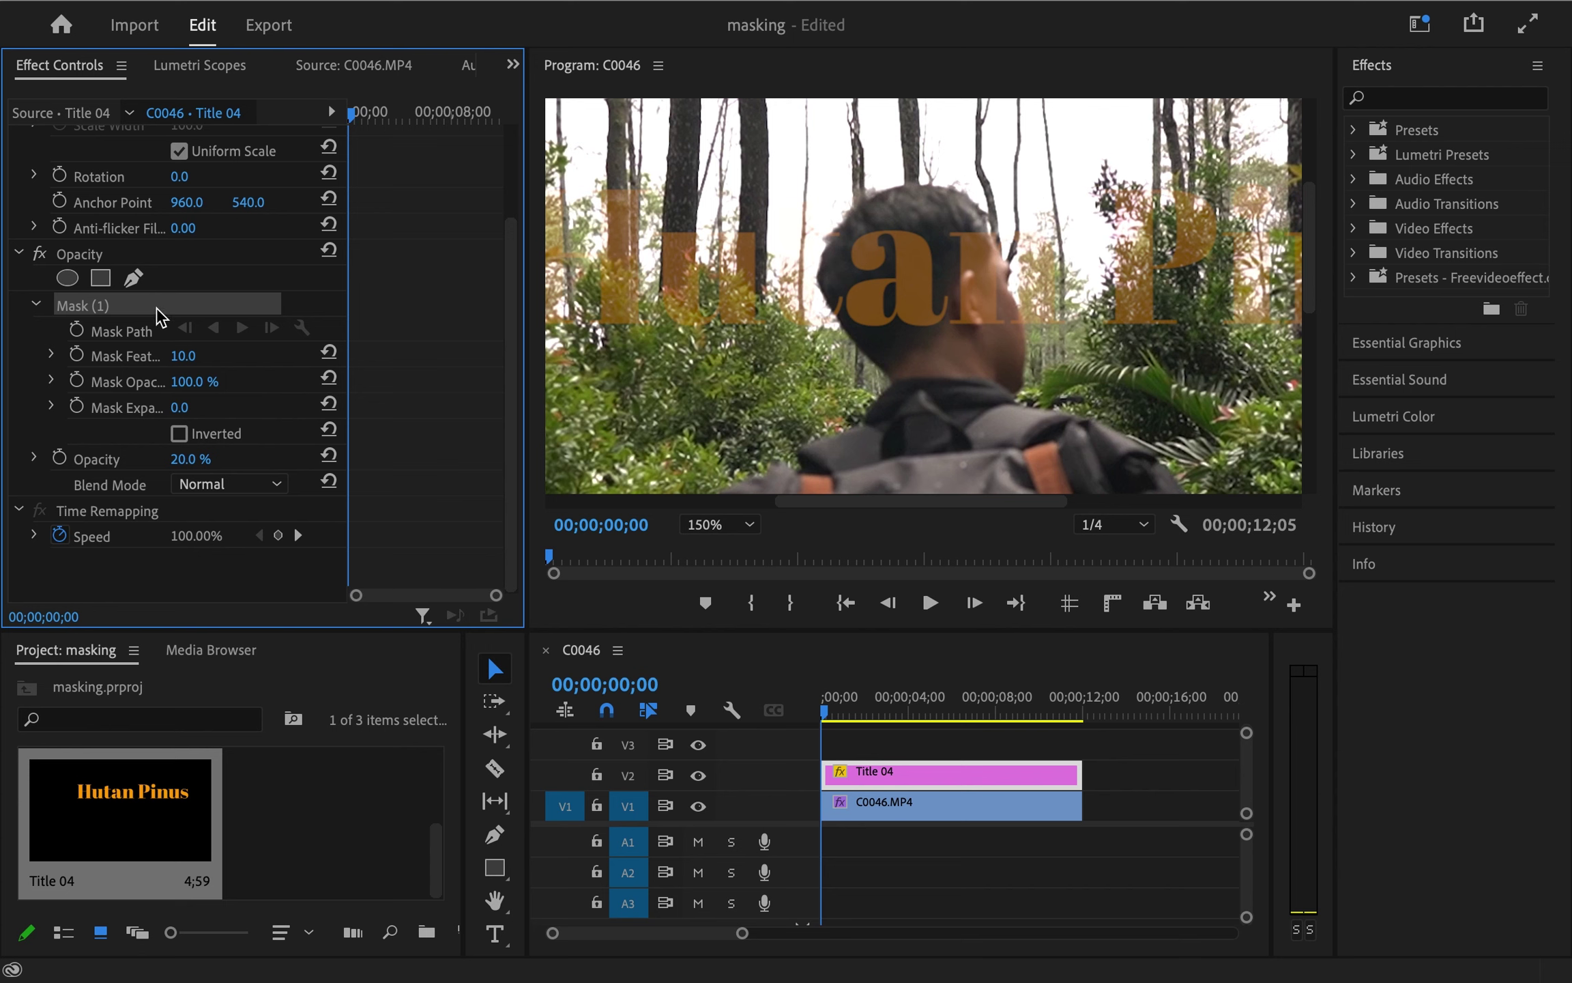
# Turn on Mask Path keyframing for Mask (1) and reselect the mask
pyautogui.click(108, 333)
pyautogui.click(77, 332)
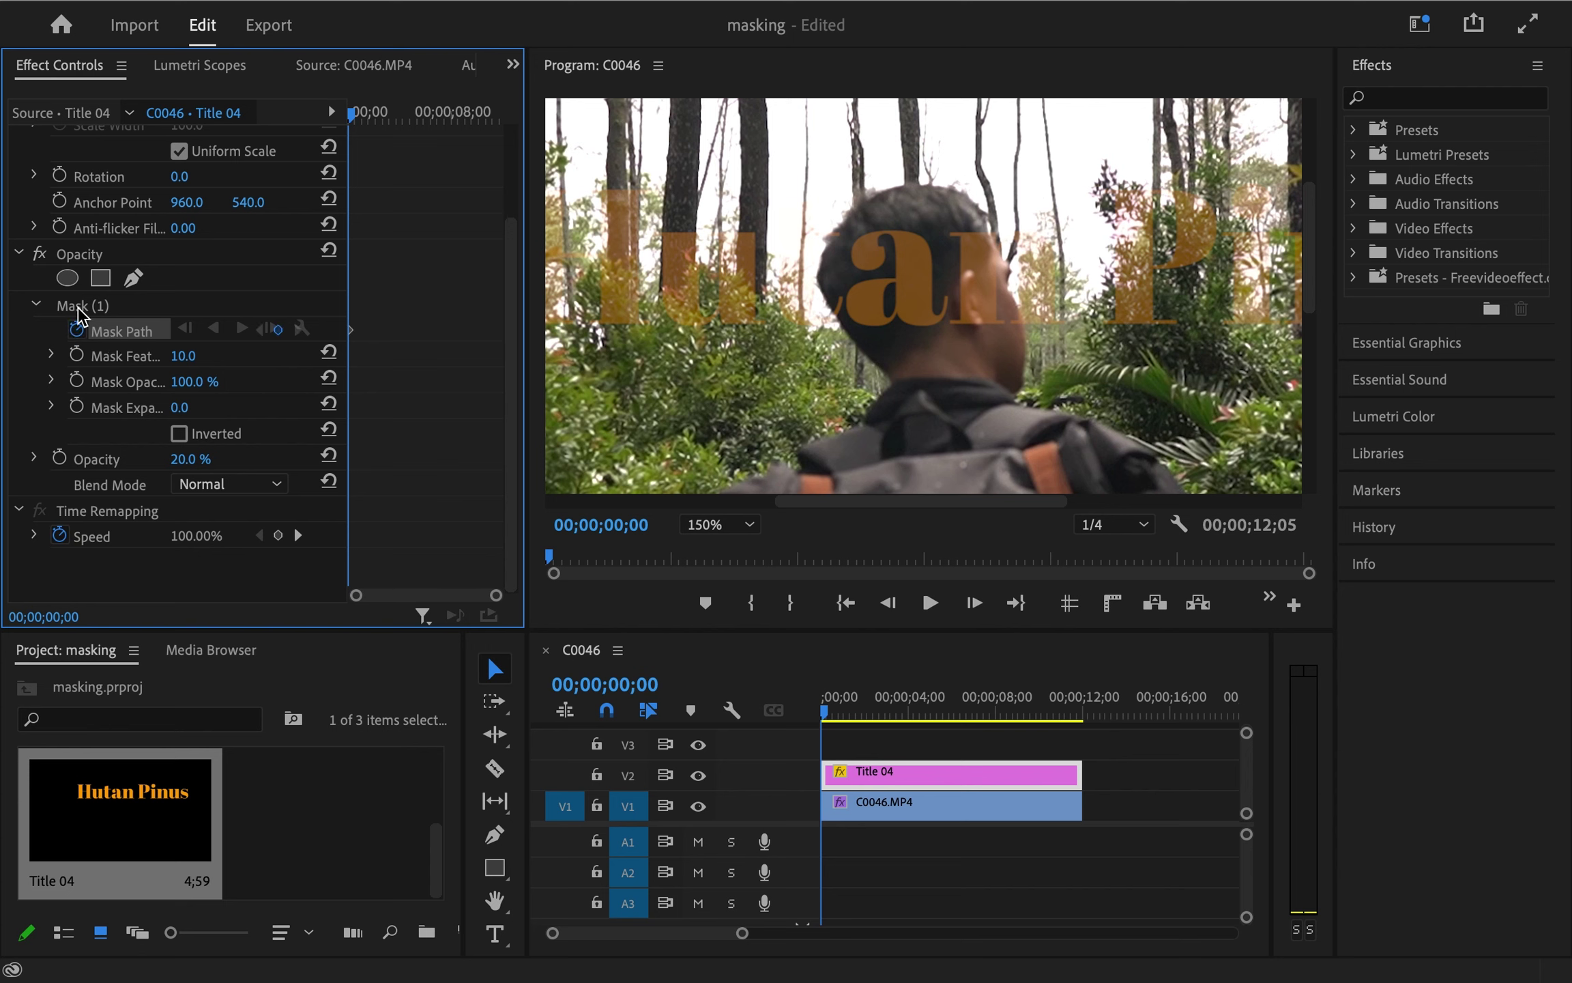
pyautogui.click(80, 309)
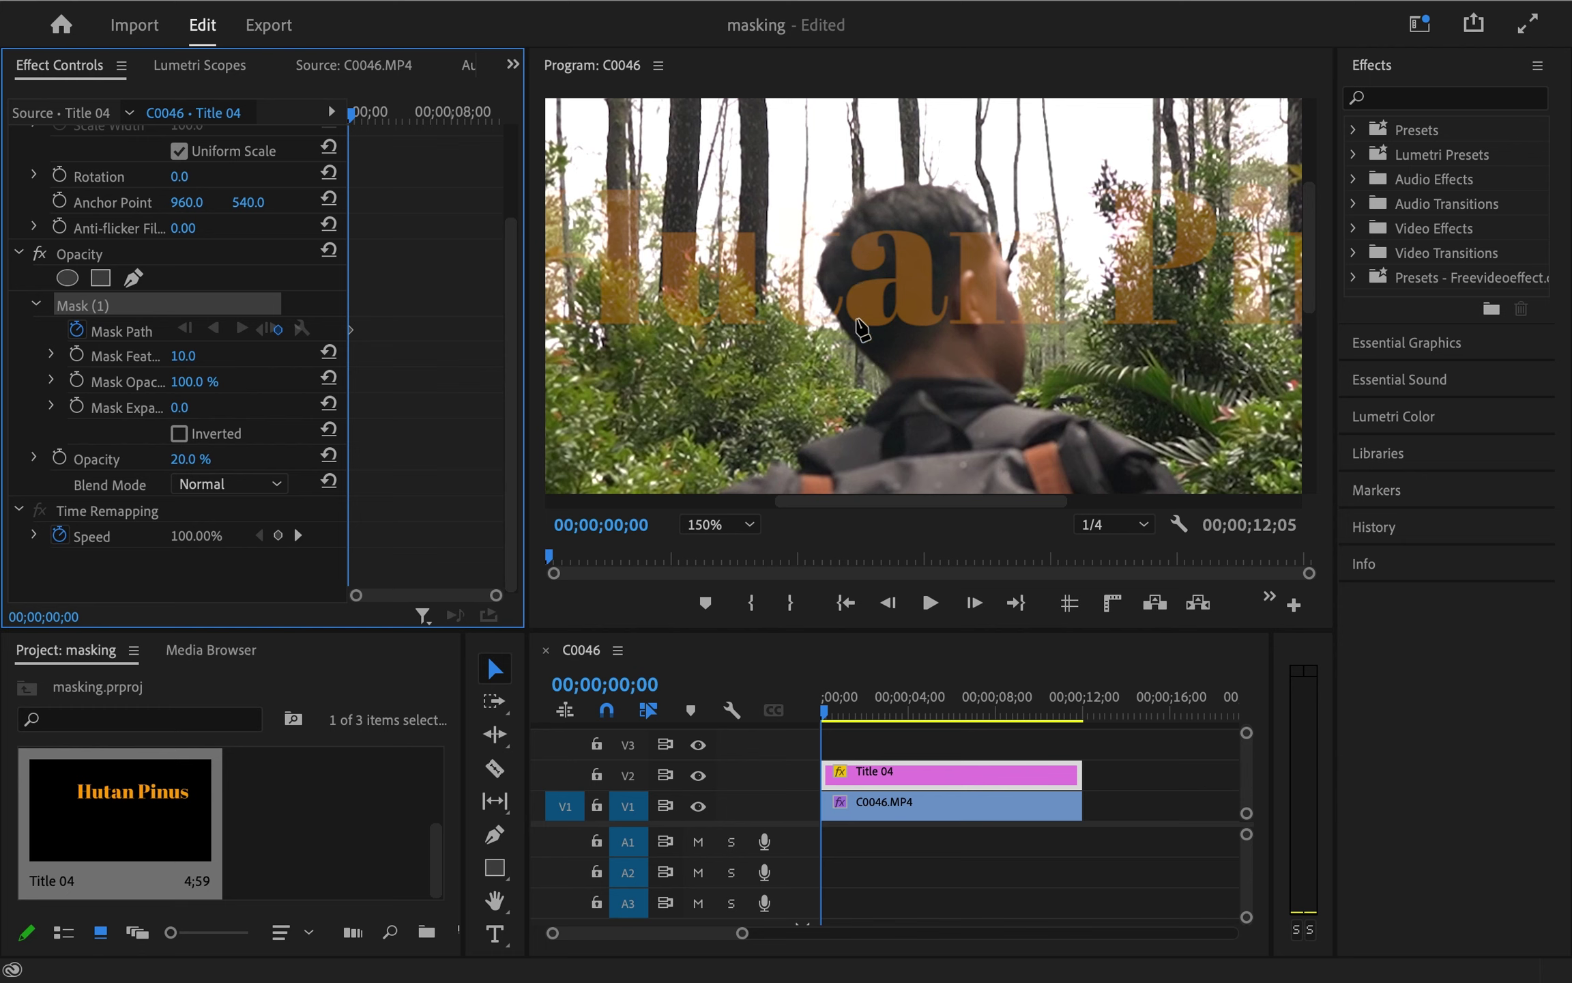
# Draw Mask (1) as a closed pen outline around the hiker's head, from neck to ear
pyautogui.click(864, 356)
pyautogui.click(822, 295)
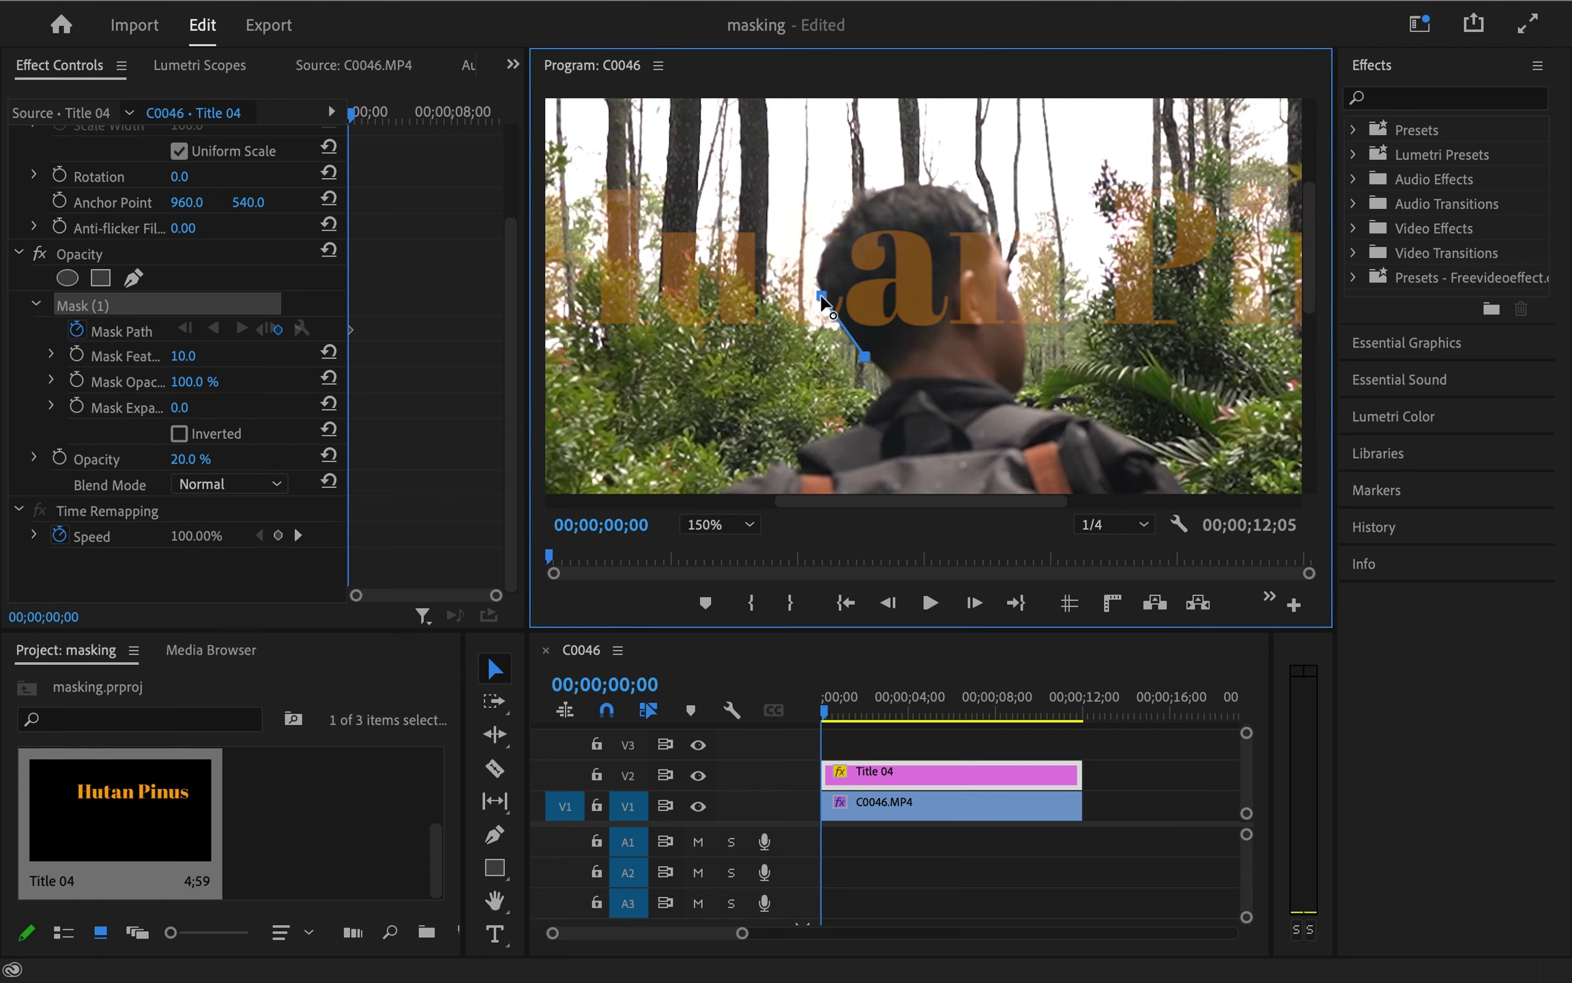
pyautogui.moveTo(826, 248); pyautogui.dragTo(831, 227)
pyautogui.hotkey('ctrl', 'z')
pyautogui.hotkey('ctrl', 'z')
pyautogui.click(816, 279)
pyautogui.click(832, 228)
pyautogui.click(884, 192)
pyautogui.click(977, 200)
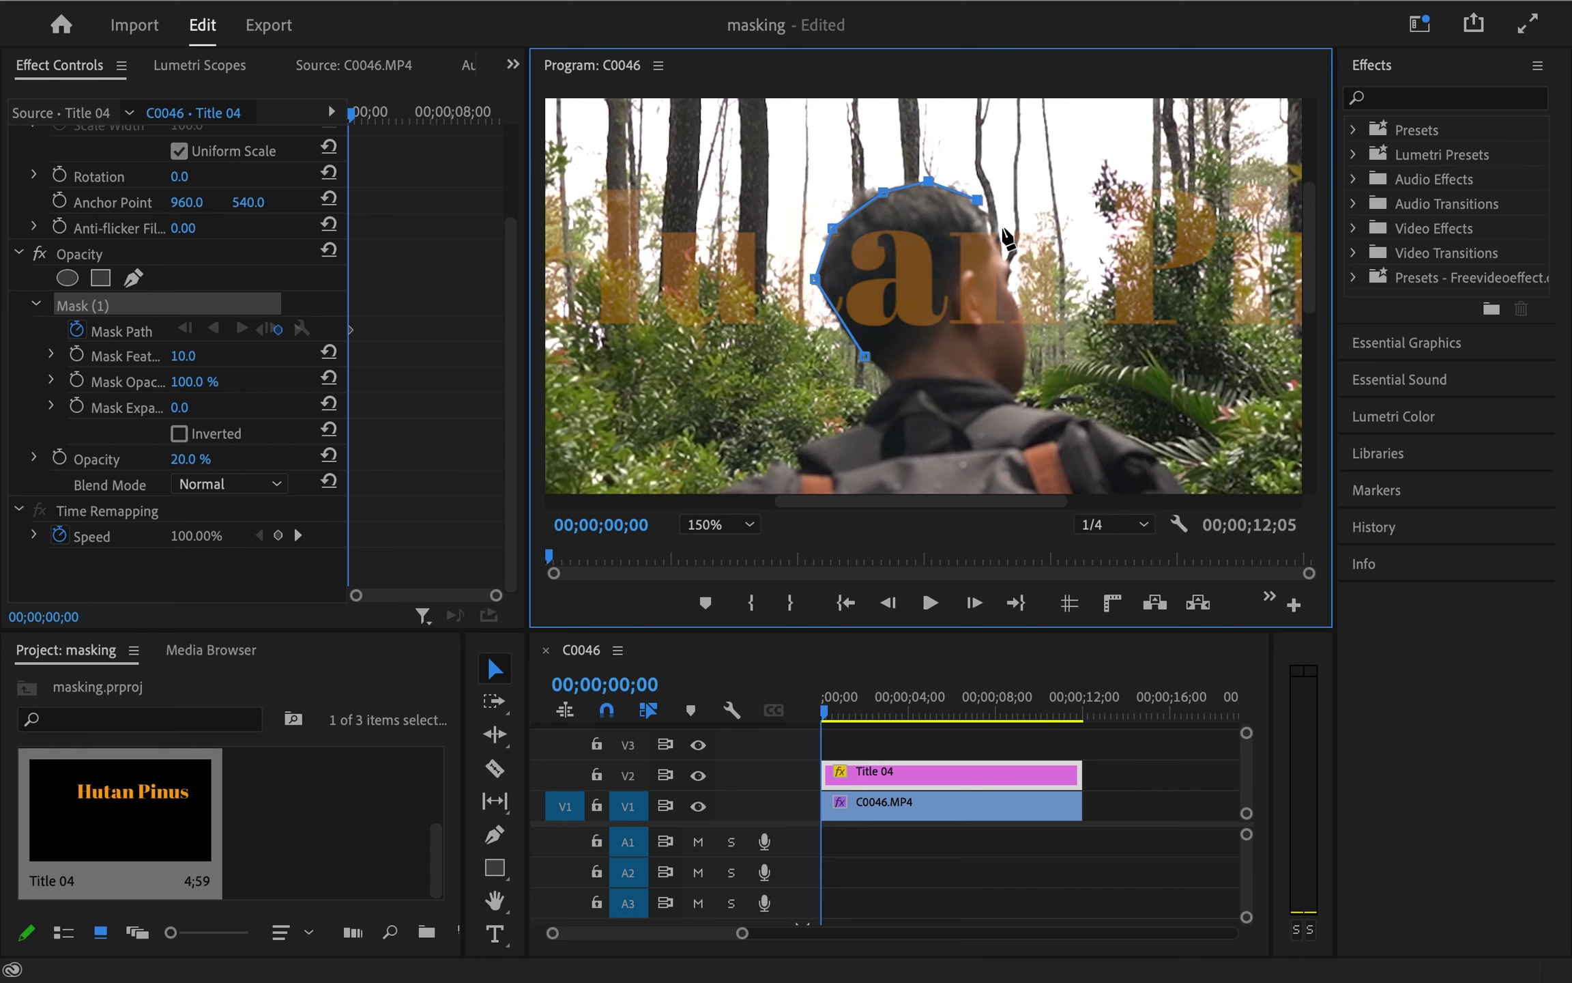
pyautogui.click(1008, 265)
pyautogui.moveTo(998, 310); pyautogui.dragTo(1008, 292)
pyautogui.click(865, 356)
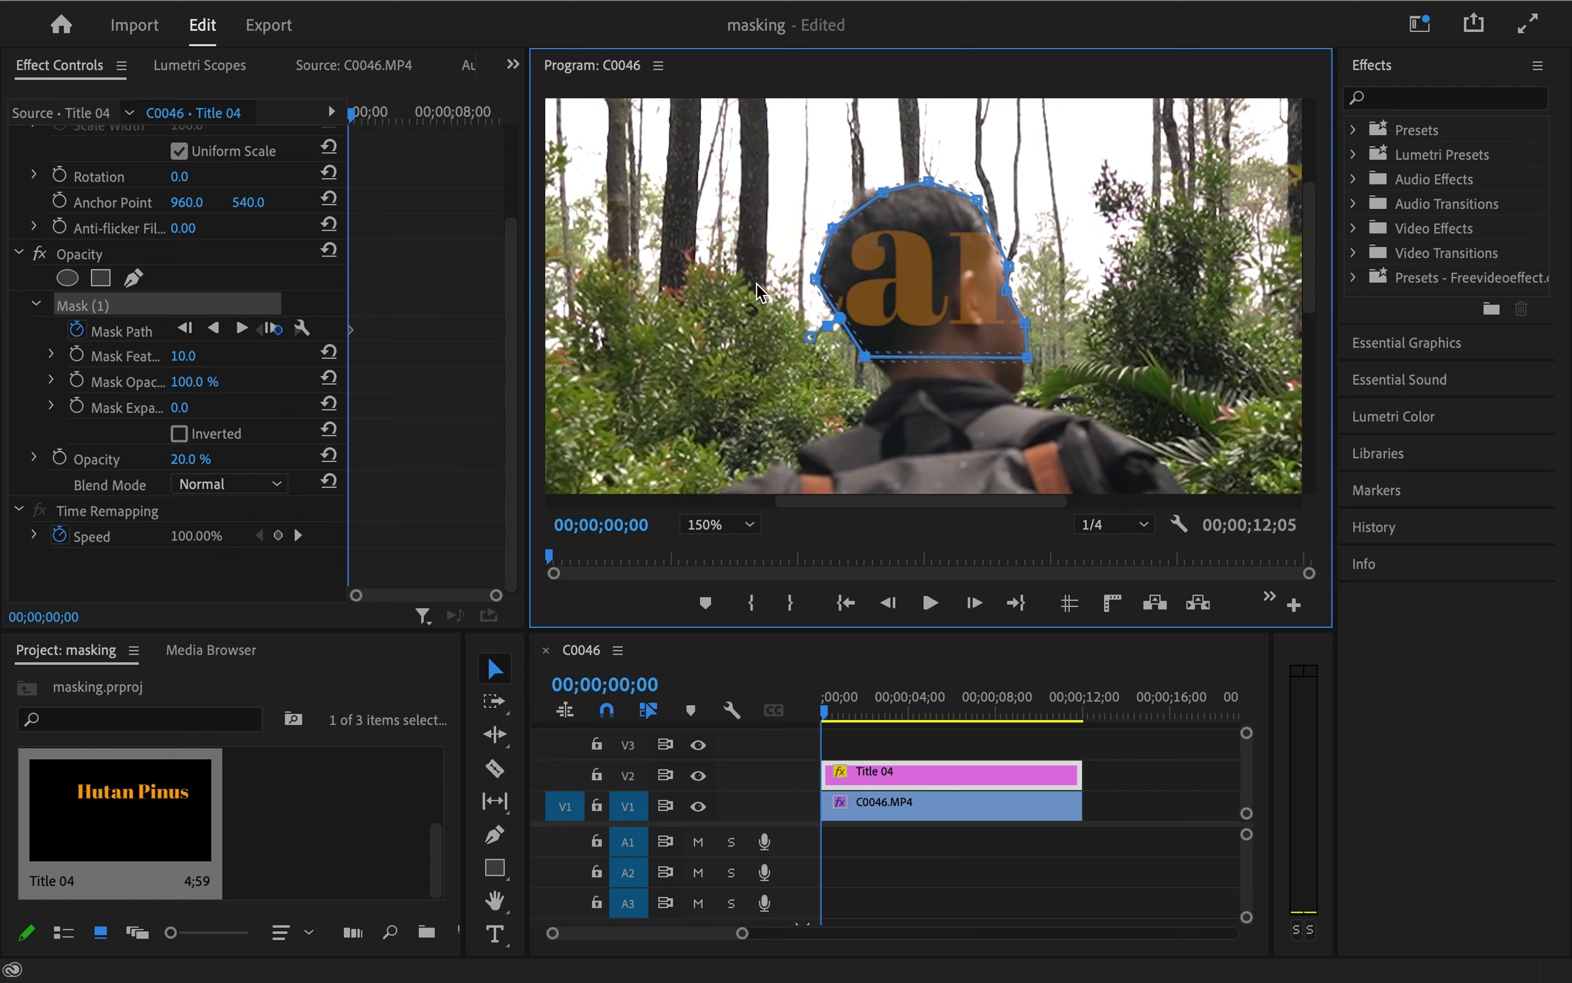
# Invert Mask (1), zoom the timeline, and step to the clip's opening frames
pyautogui.click(180, 434)
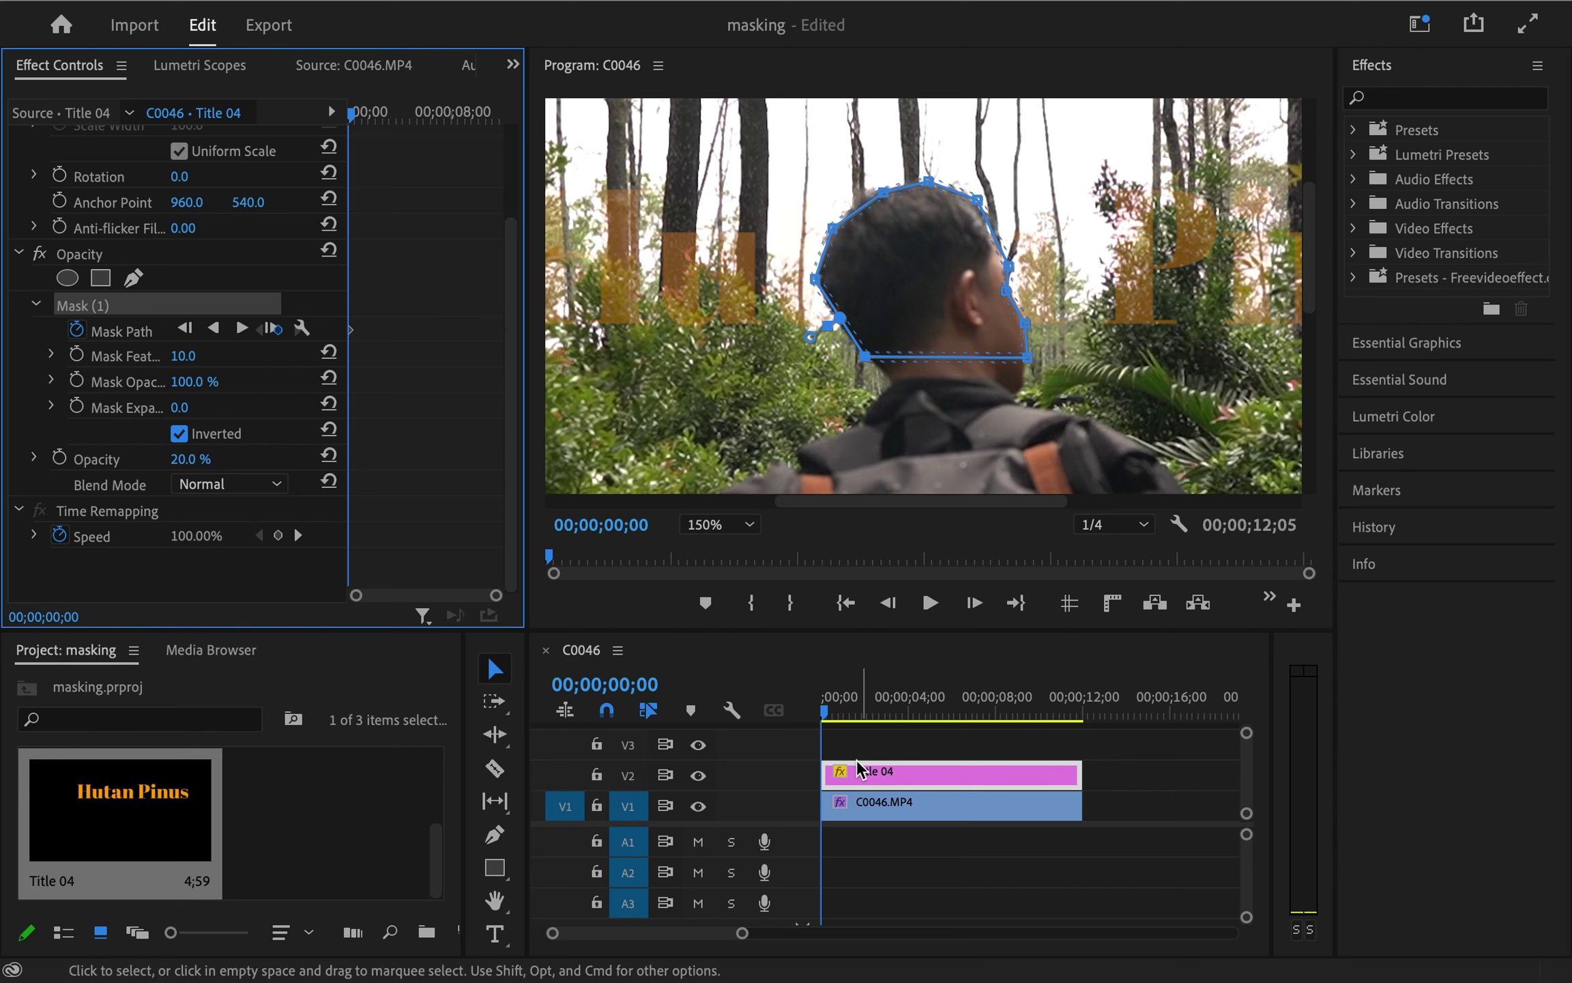
pyautogui.scroll(3, 853, 771)
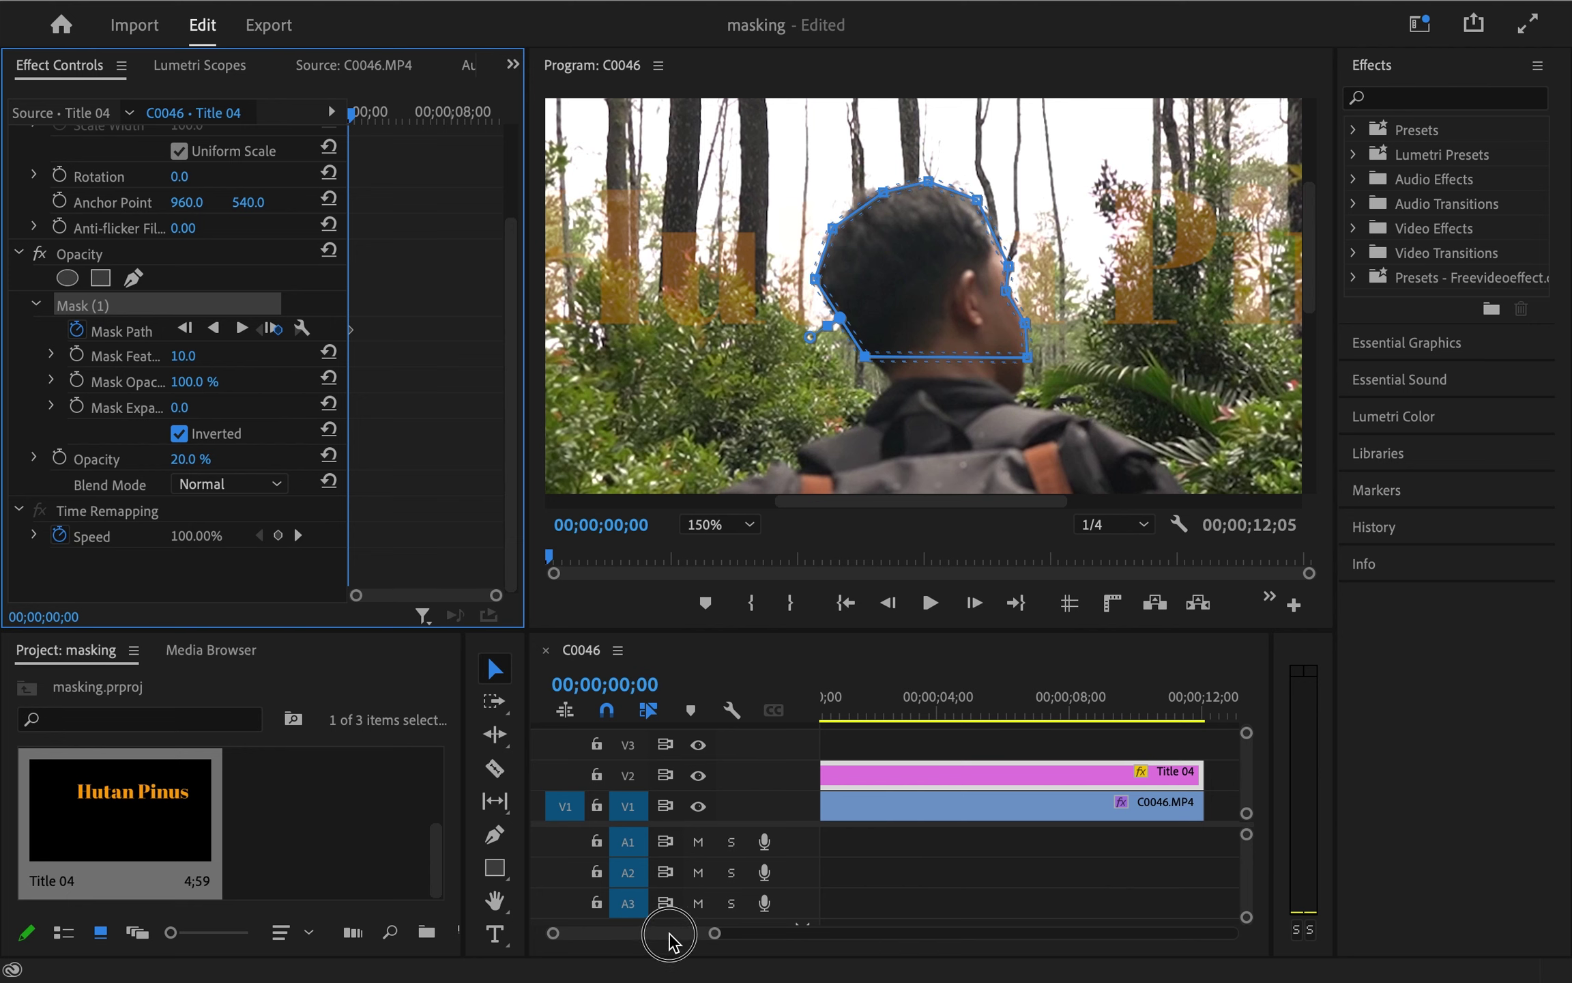
pyautogui.moveTo(666, 933); pyautogui.dragTo(645, 933)
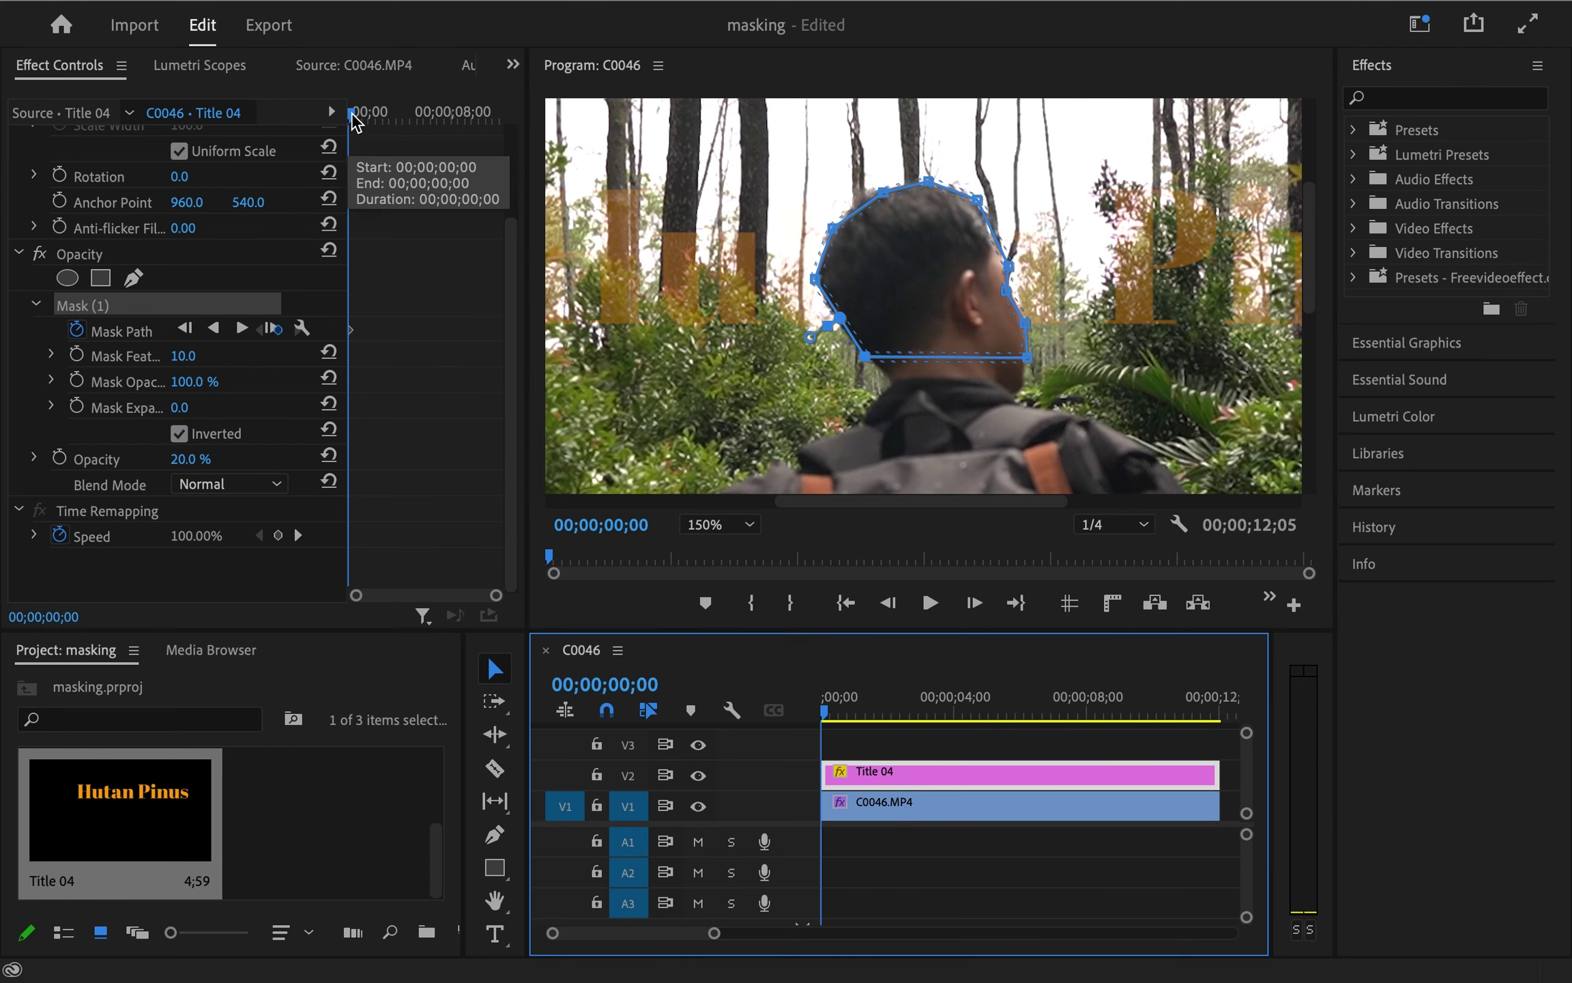
pyautogui.moveTo(350, 118); pyautogui.dragTo(357, 125)
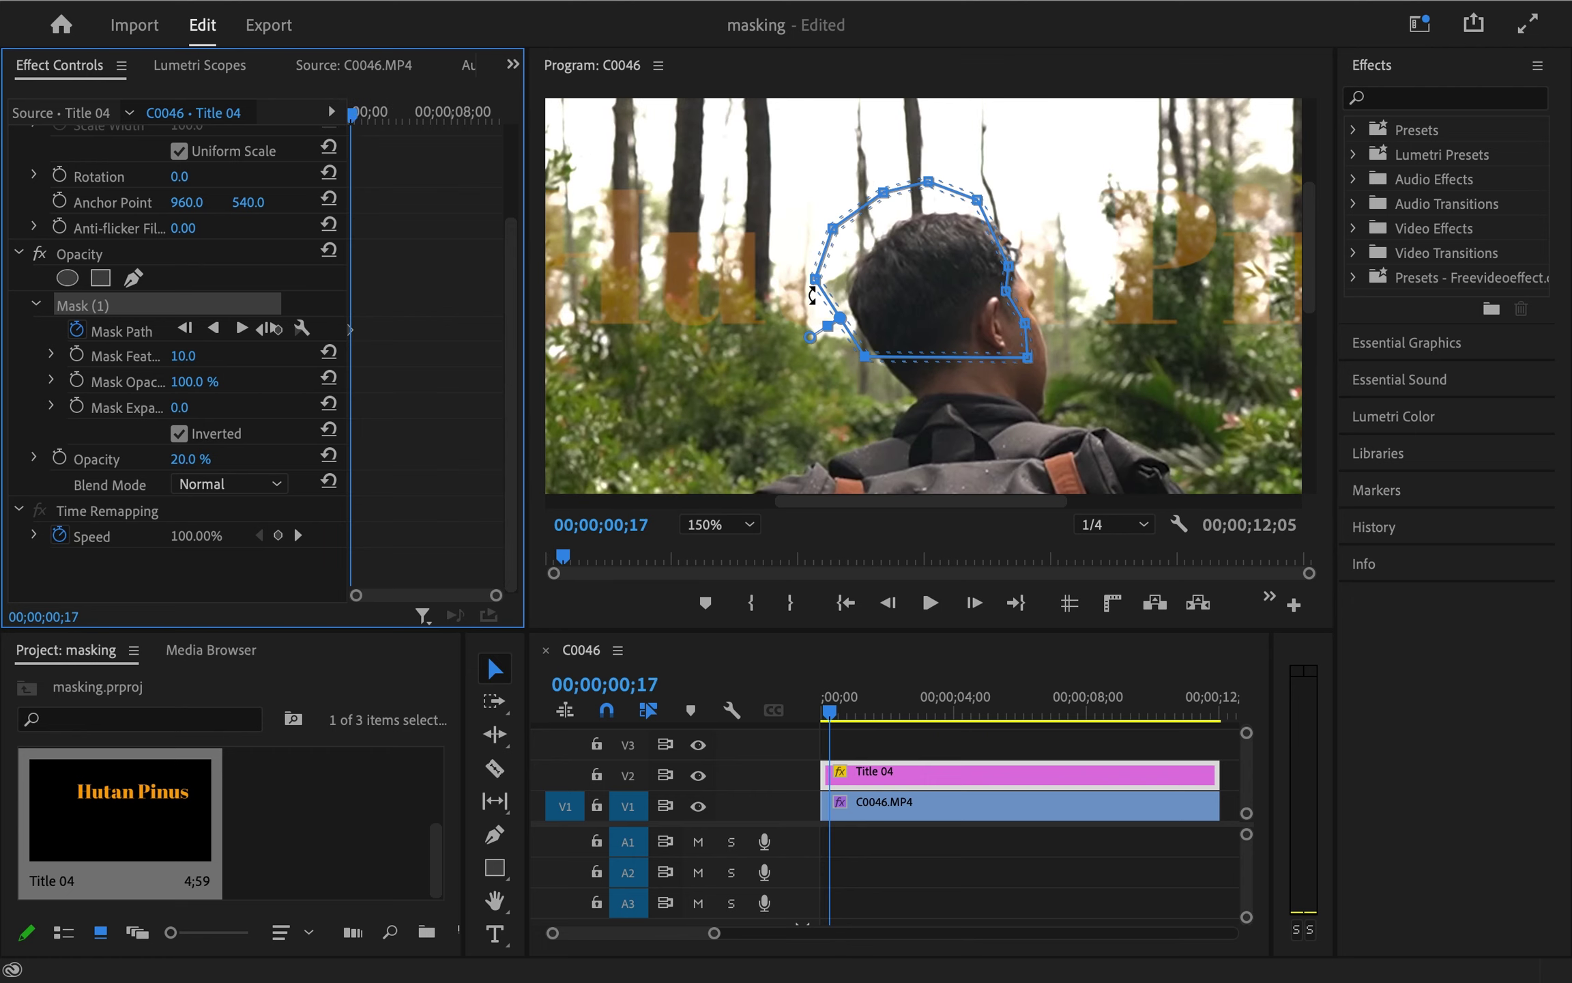
pyautogui.press('Left')
pyautogui.press('Left')
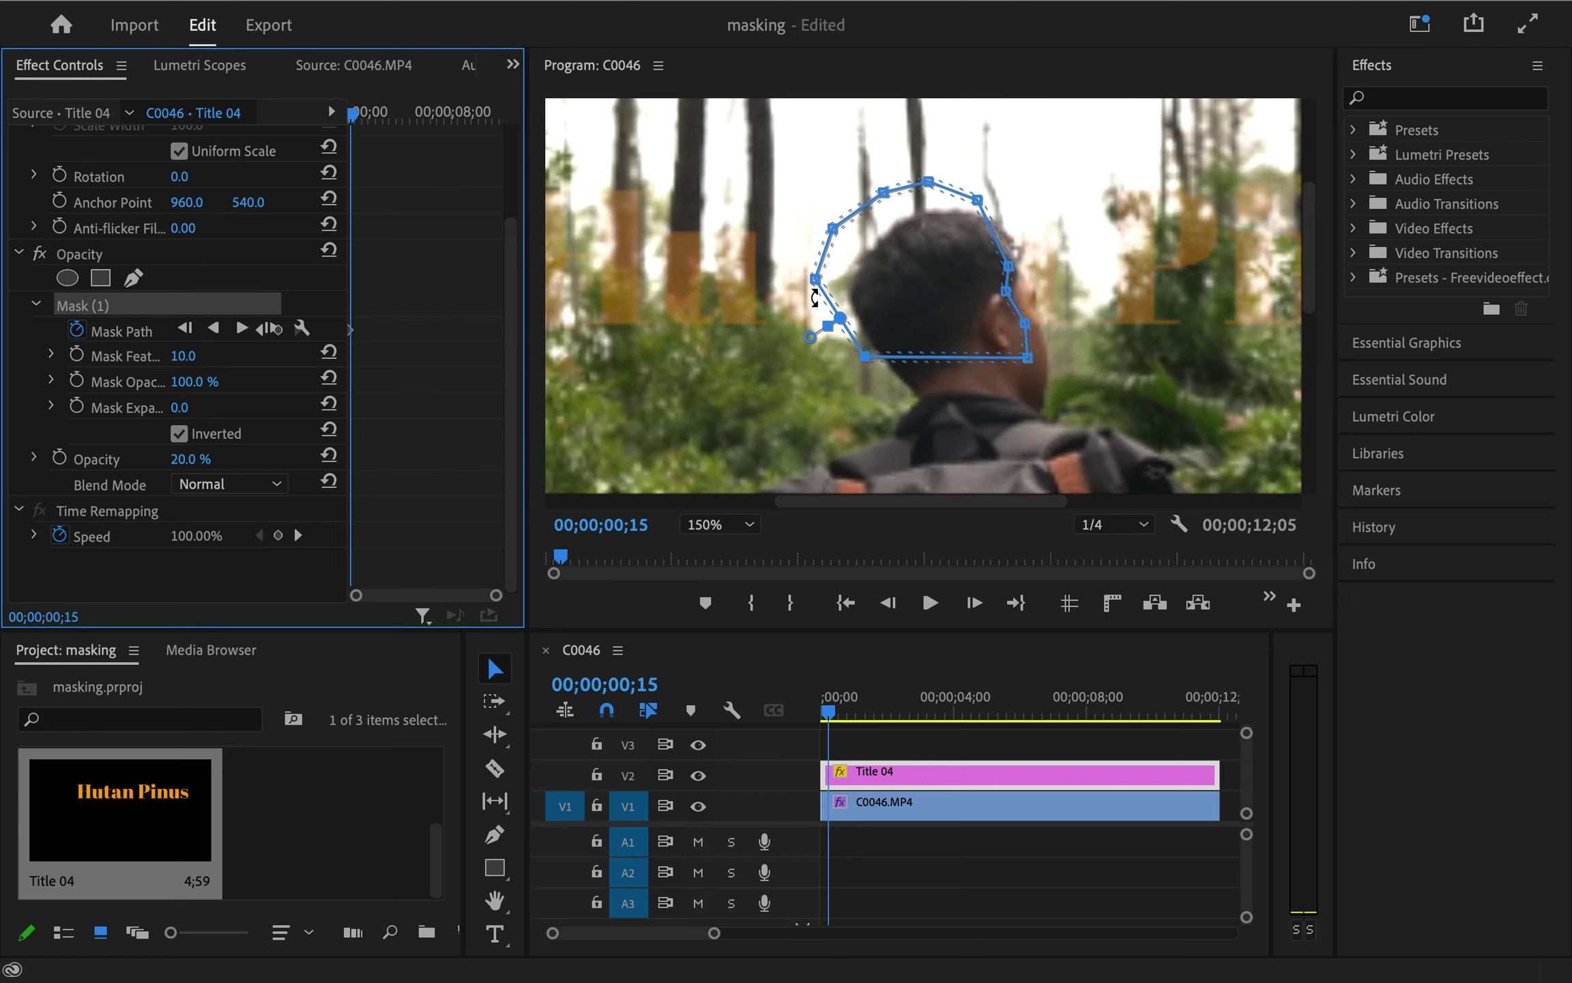
pyautogui.press('Left')
pyautogui.press('Left')
pyautogui.press('Left')
pyautogui.press('Left')
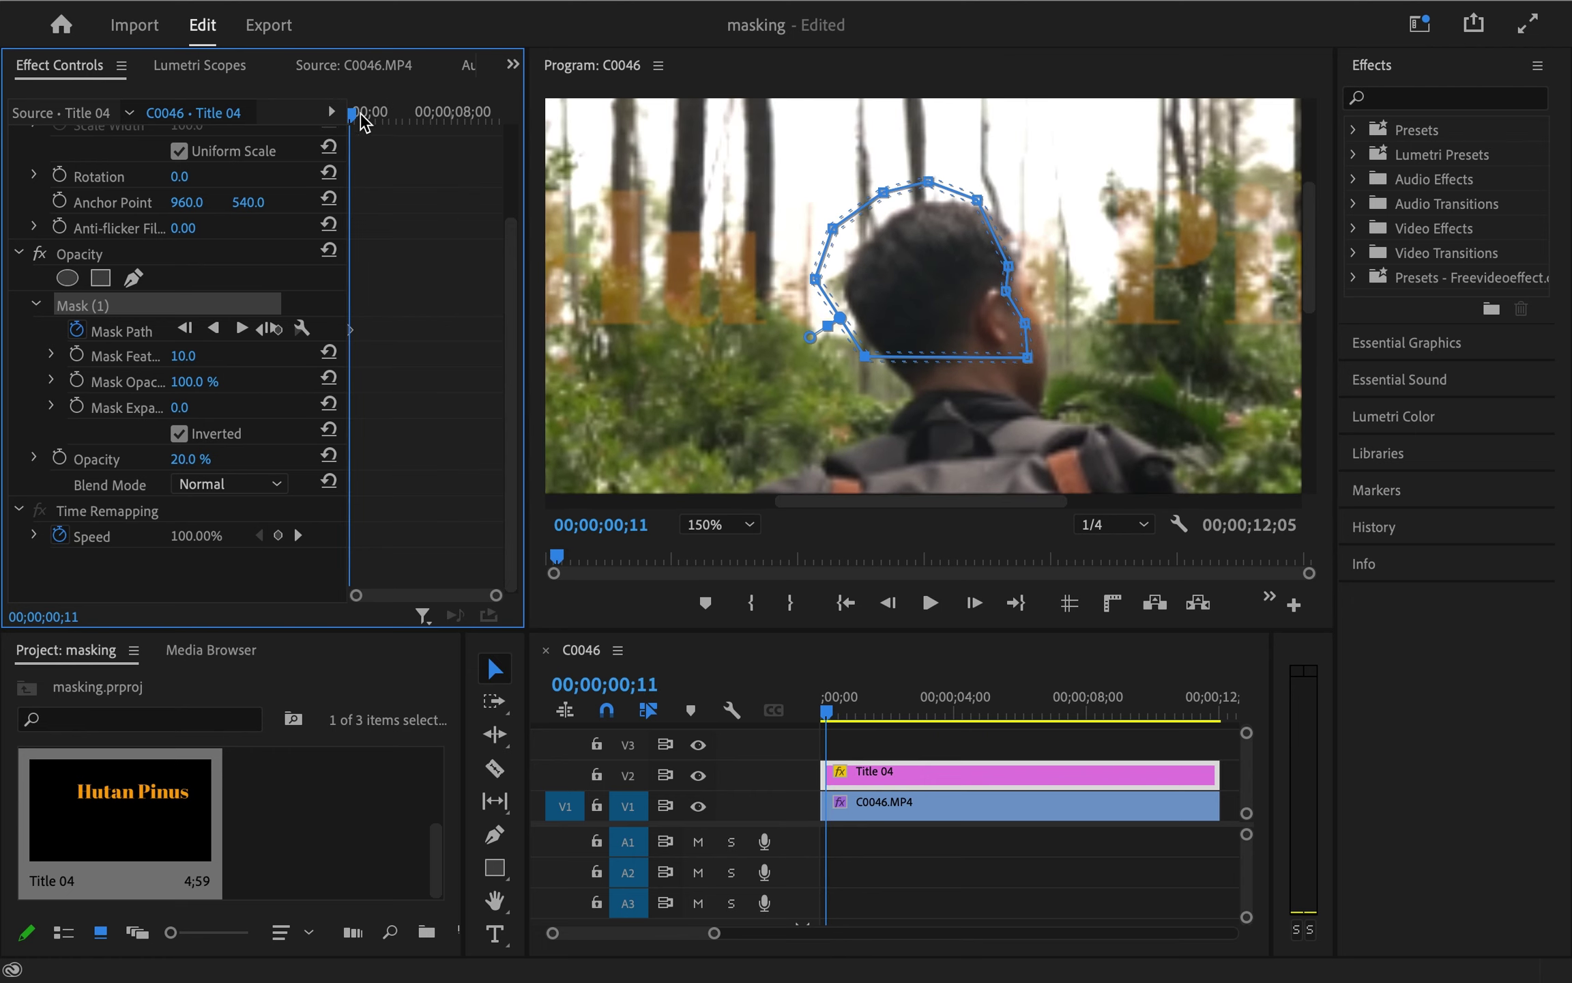
pyautogui.moveTo(362, 116); pyautogui.dragTo(345, 113)
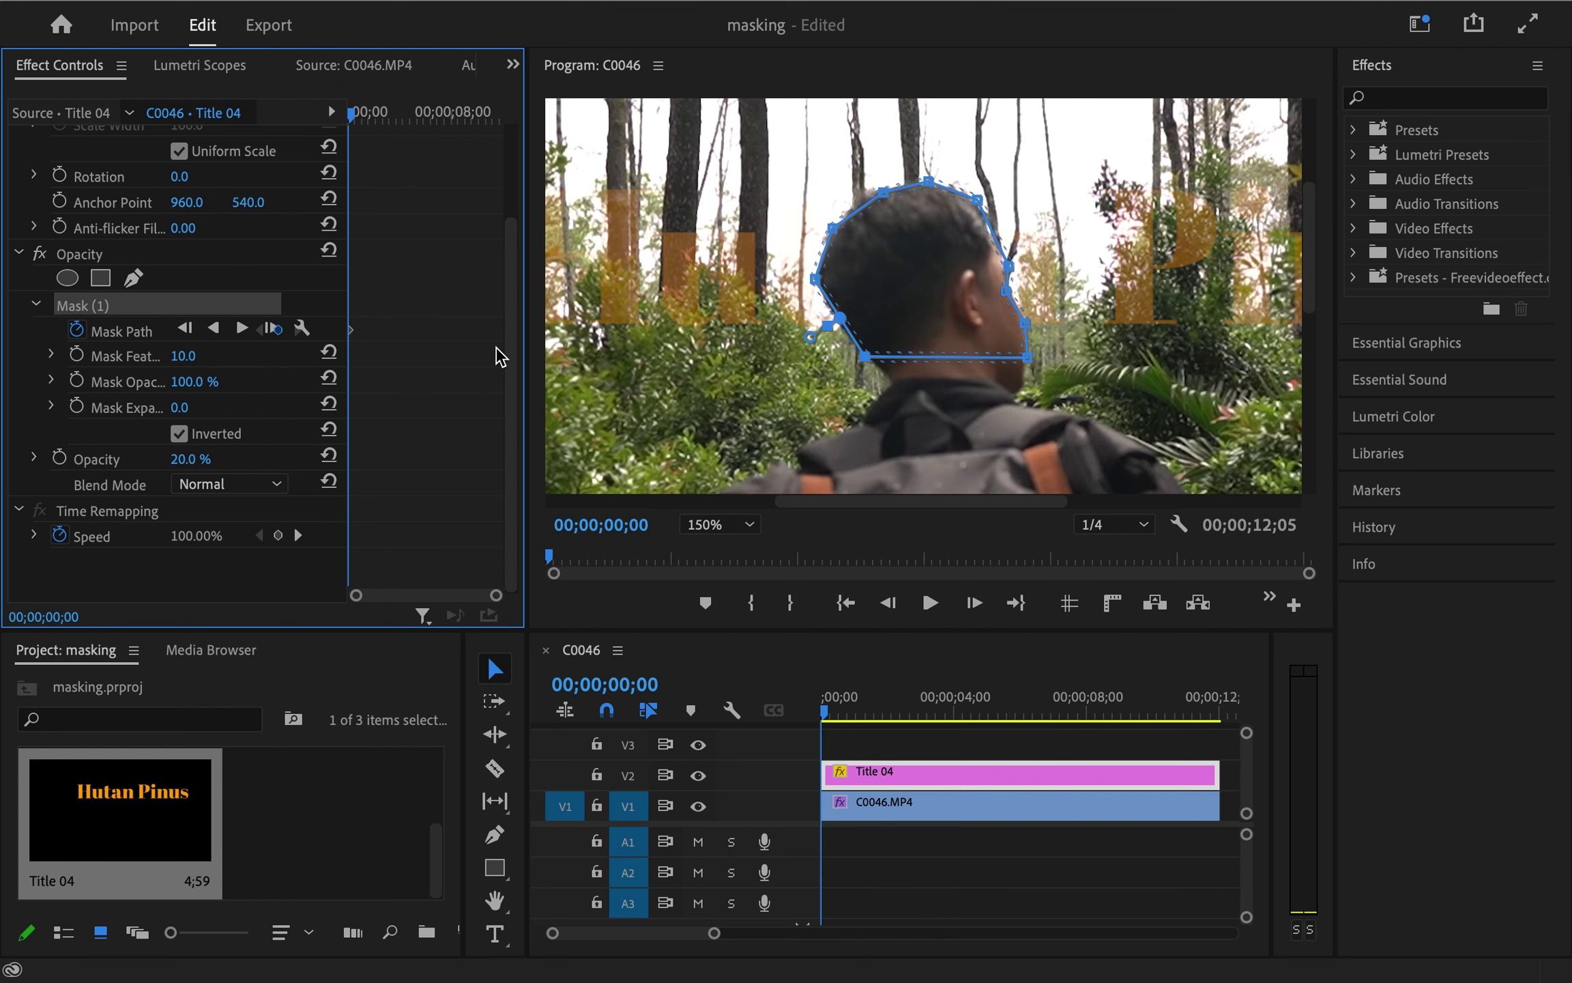
pyautogui.press('Right')
pyautogui.press('Right')
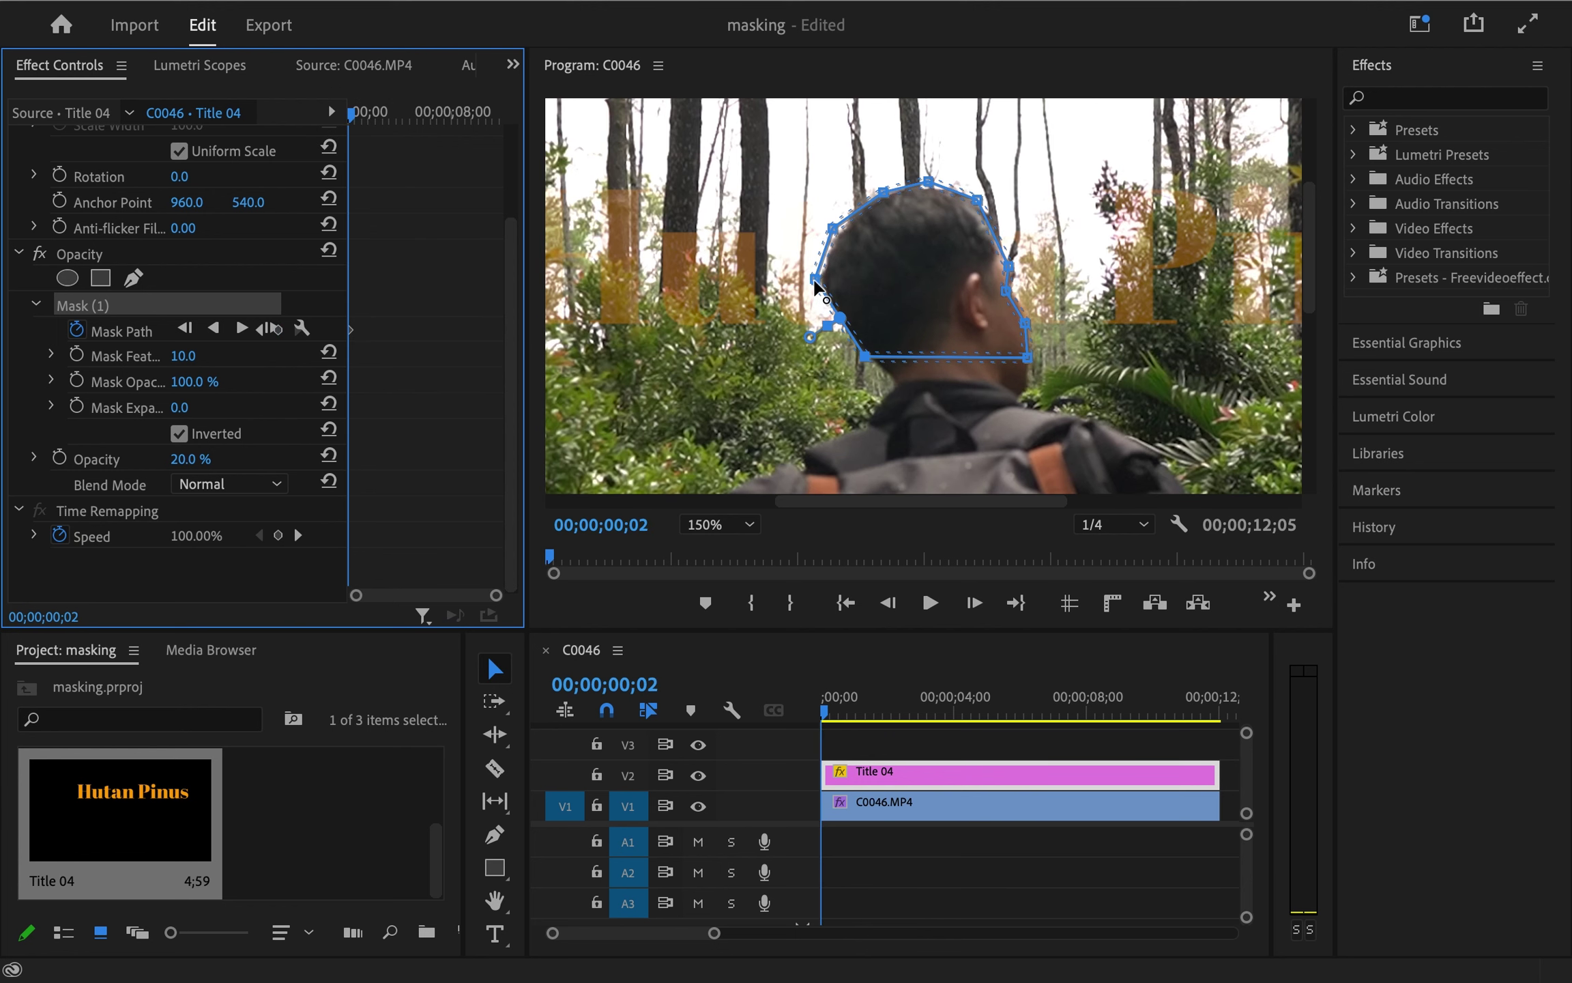
# Drag the mask's left, top and right points to follow the head across the first frames
pyautogui.moveTo(816, 281); pyautogui.dragTo(839, 234)
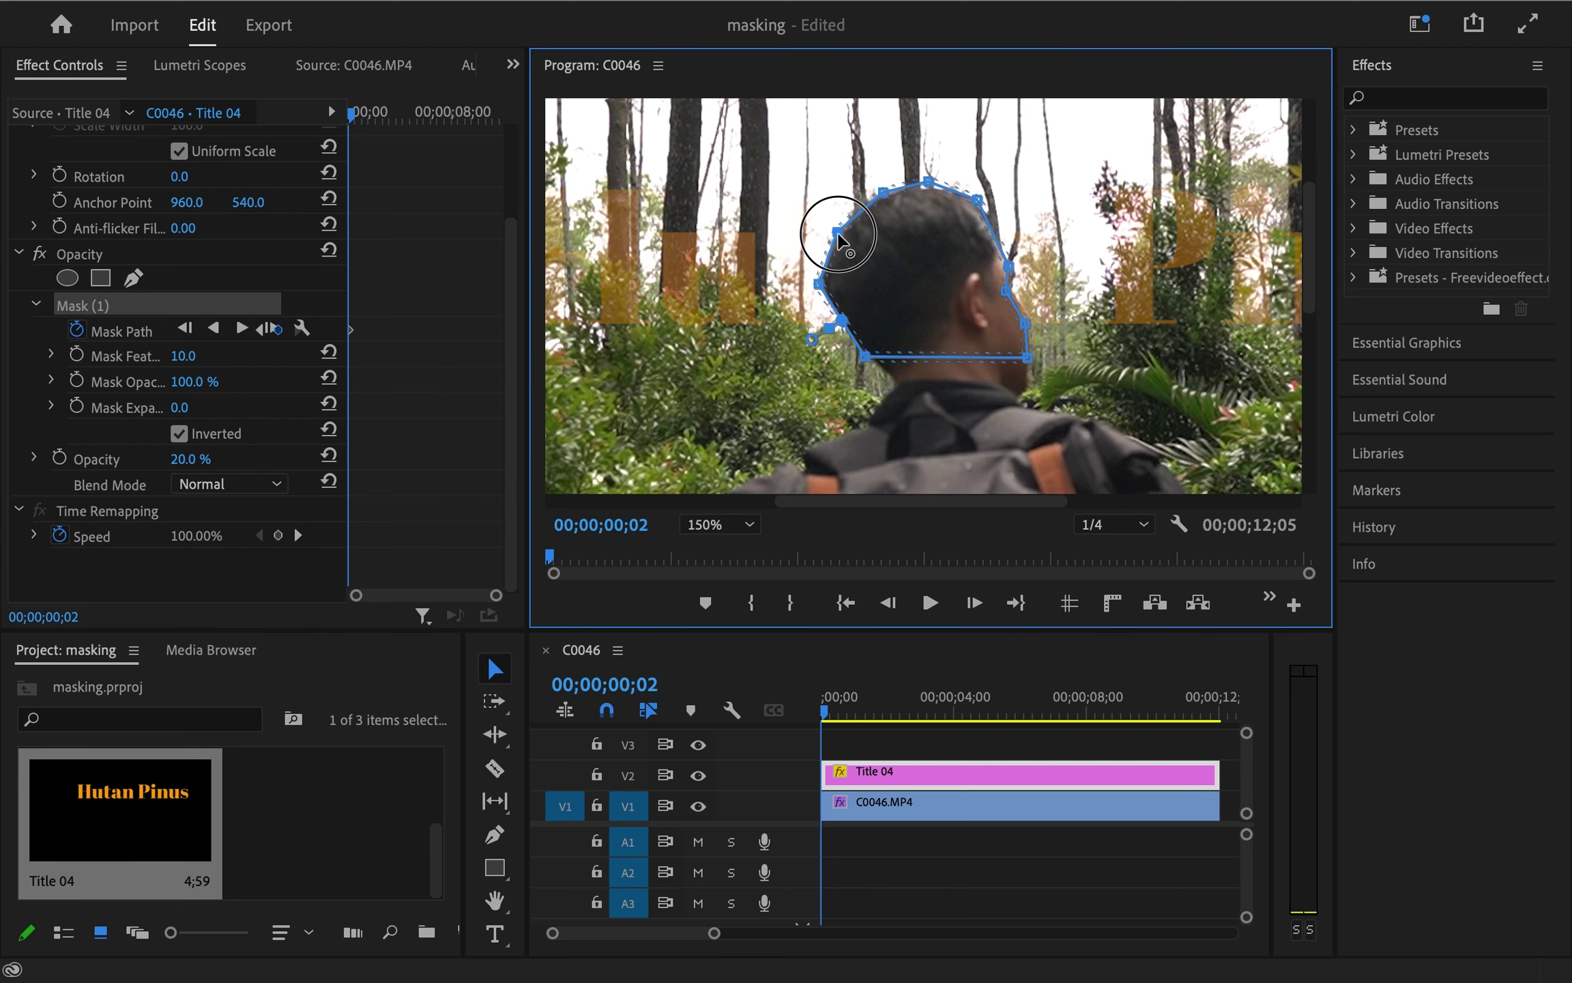
pyautogui.moveTo(928, 183); pyautogui.dragTo(930, 185)
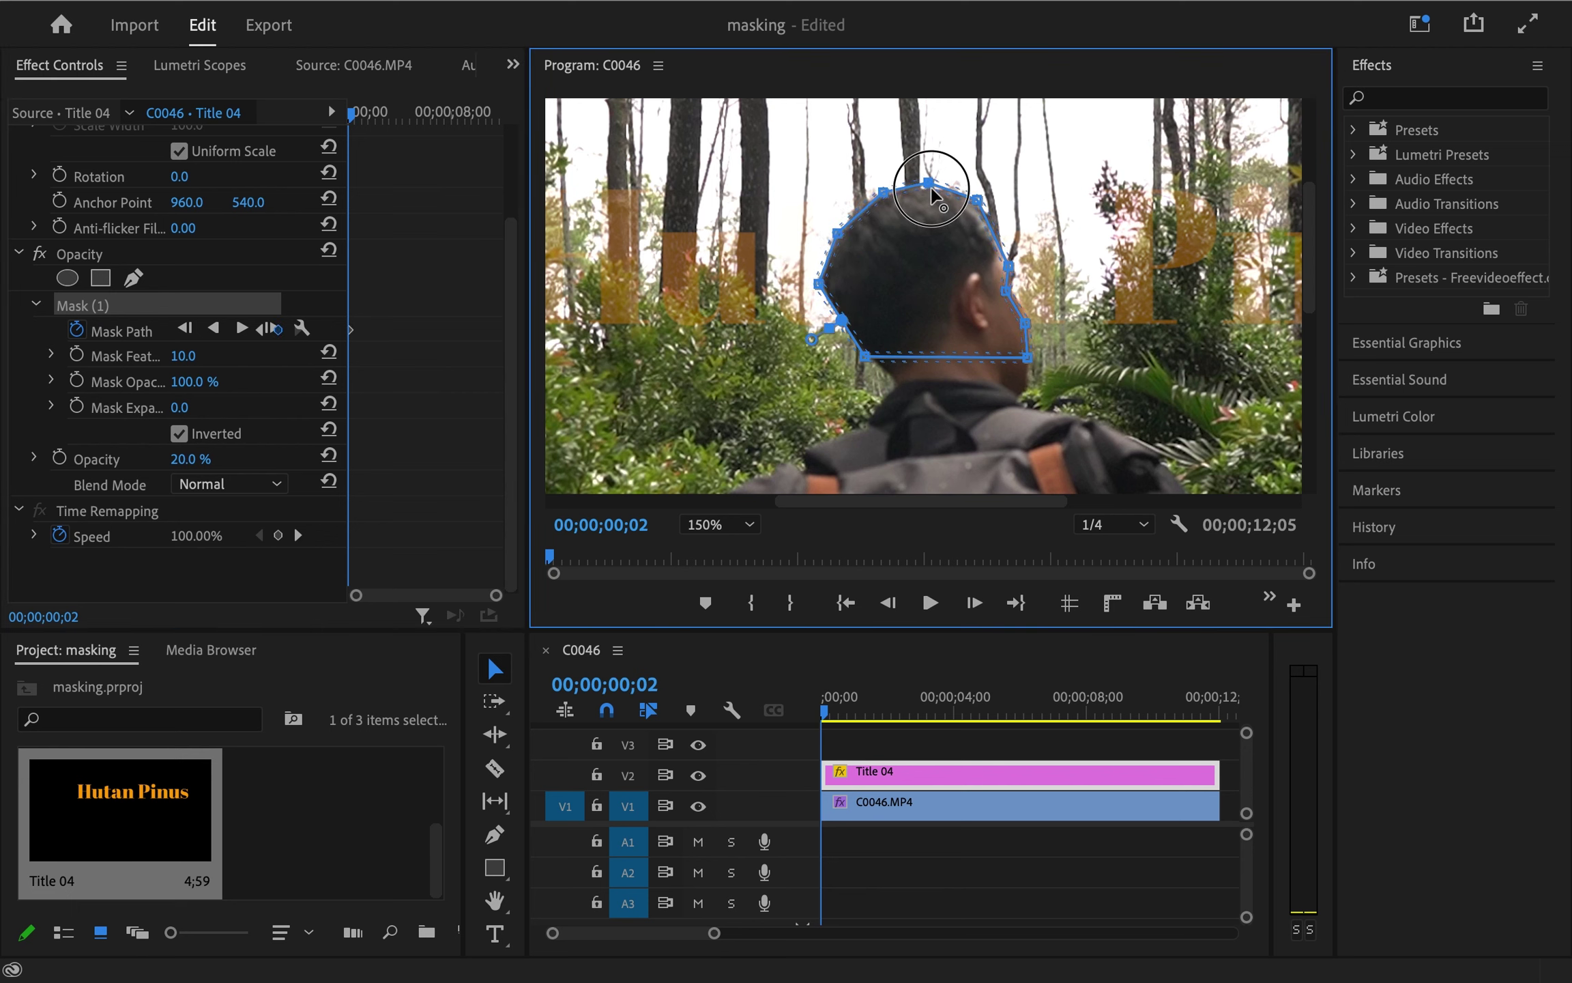
pyautogui.moveTo(1009, 265); pyautogui.dragTo(1029, 321)
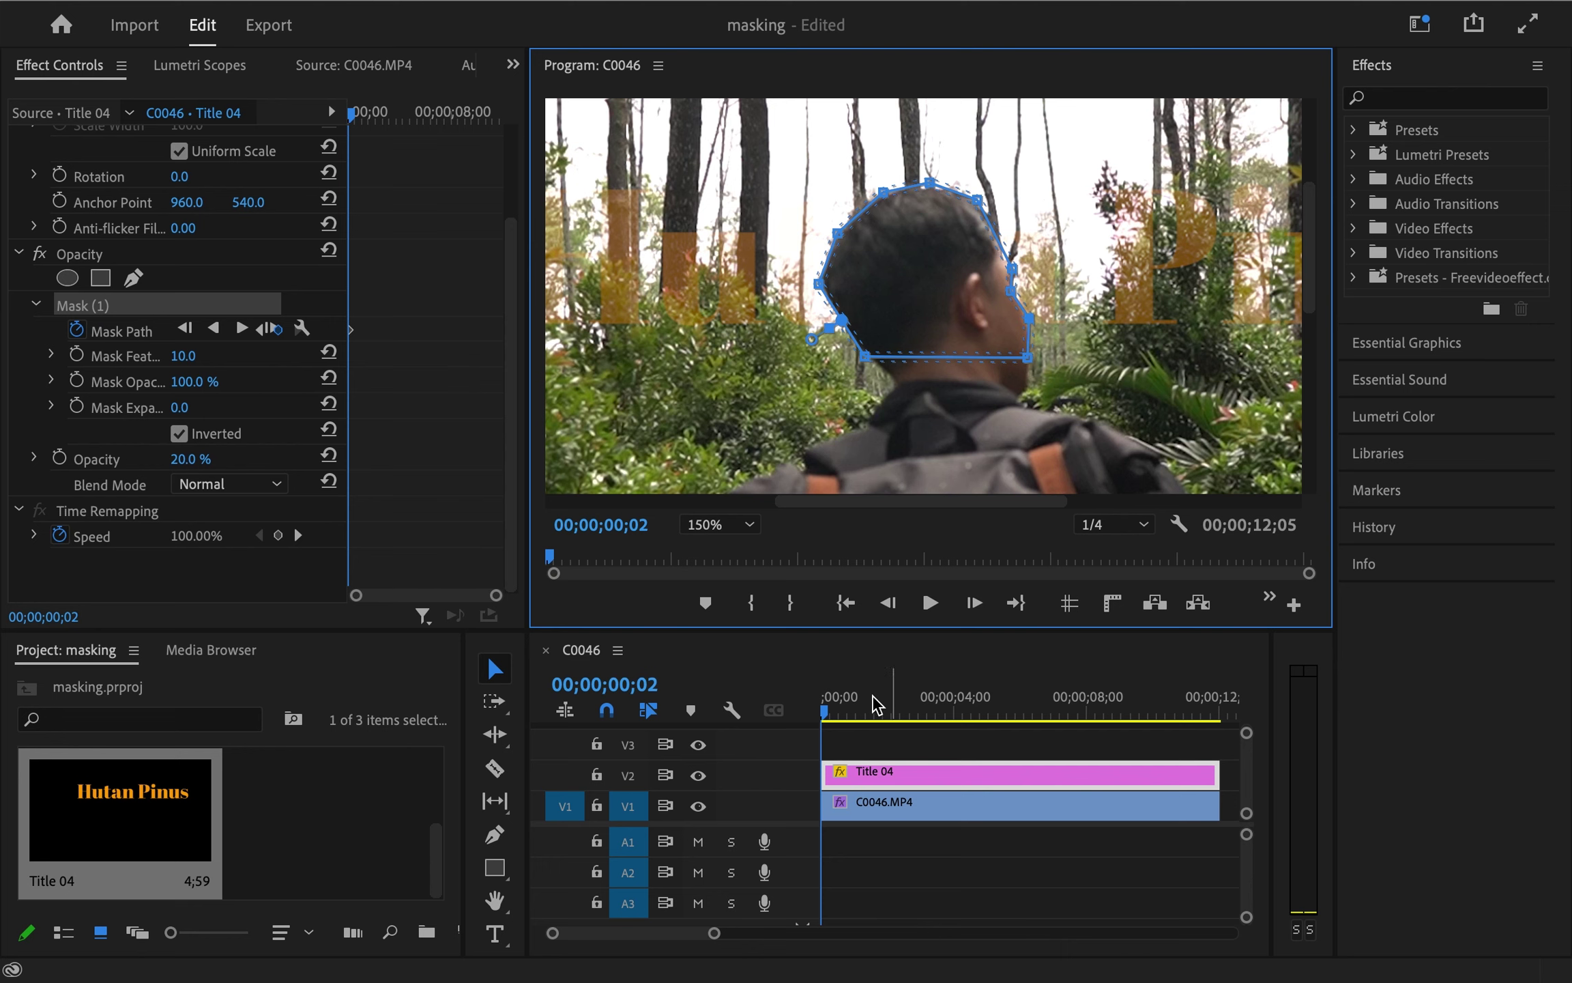
pyautogui.click(437, 315)
pyautogui.press('Right')
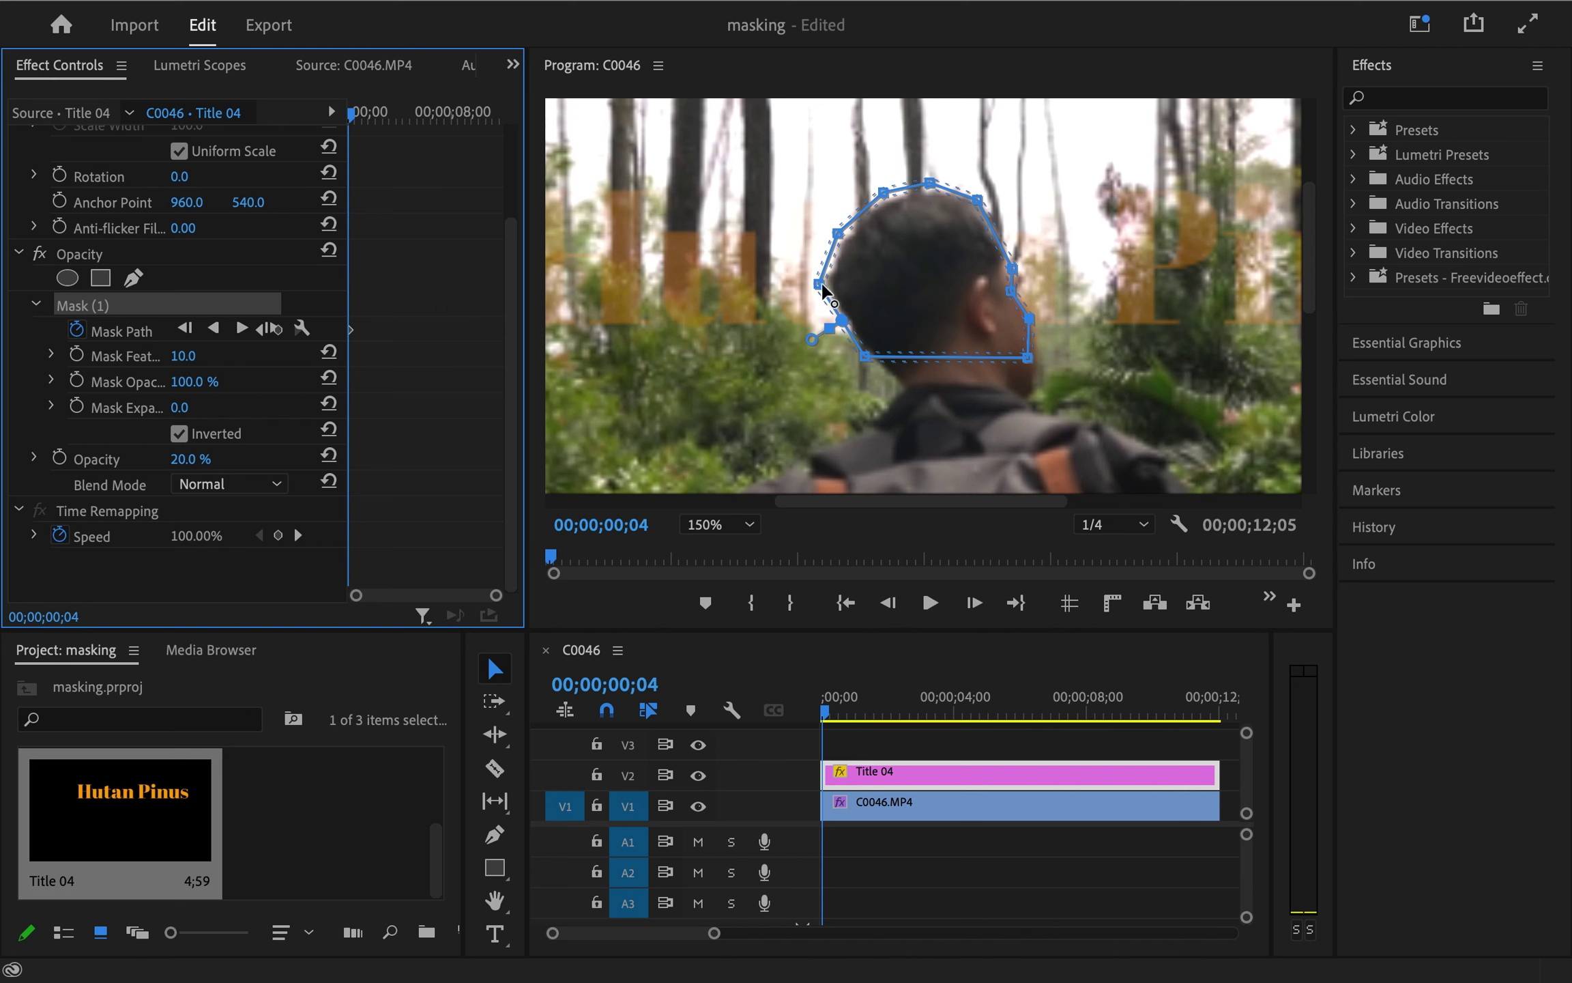
pyautogui.moveTo(822, 287); pyautogui.dragTo(830, 292)
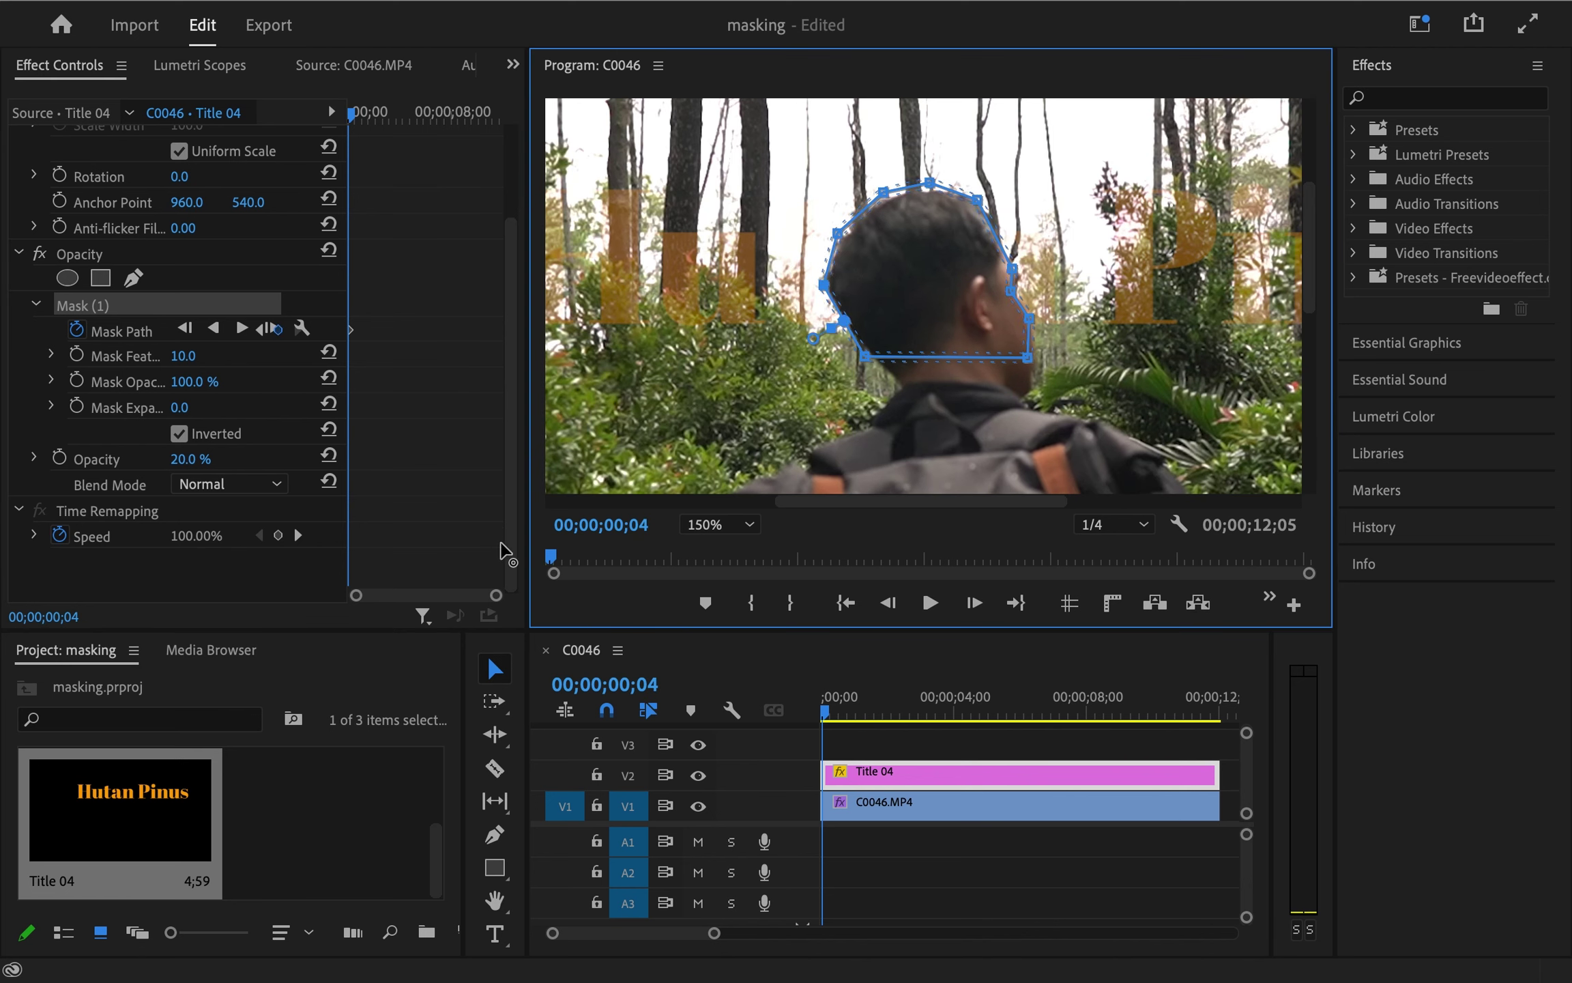
pyautogui.moveTo(496, 595); pyautogui.dragTo(418, 596)
pyautogui.moveTo(846, 234)
pyautogui.mouseDown()
pyautogui.moveTo(888, 197)
pyautogui.moveTo(934, 190)
pyautogui.mouseUp()
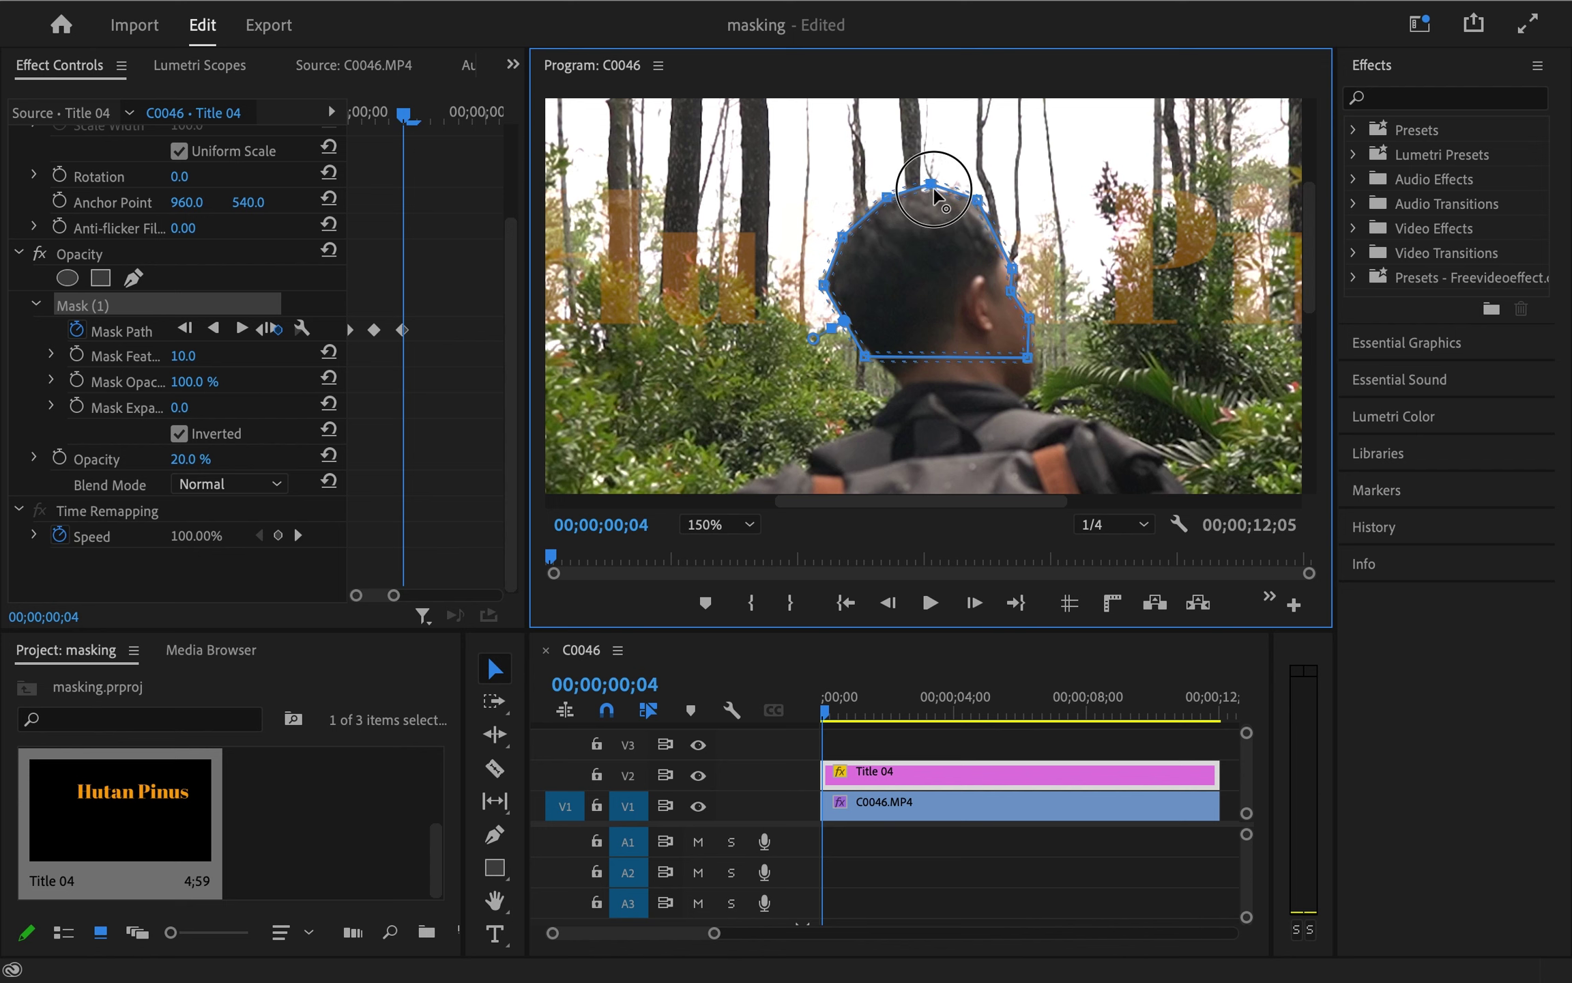
# Refit the mask's left side, ear, jaw and neck points, adding keyframes at frames 6 and 8
pyautogui.click(1019, 273)
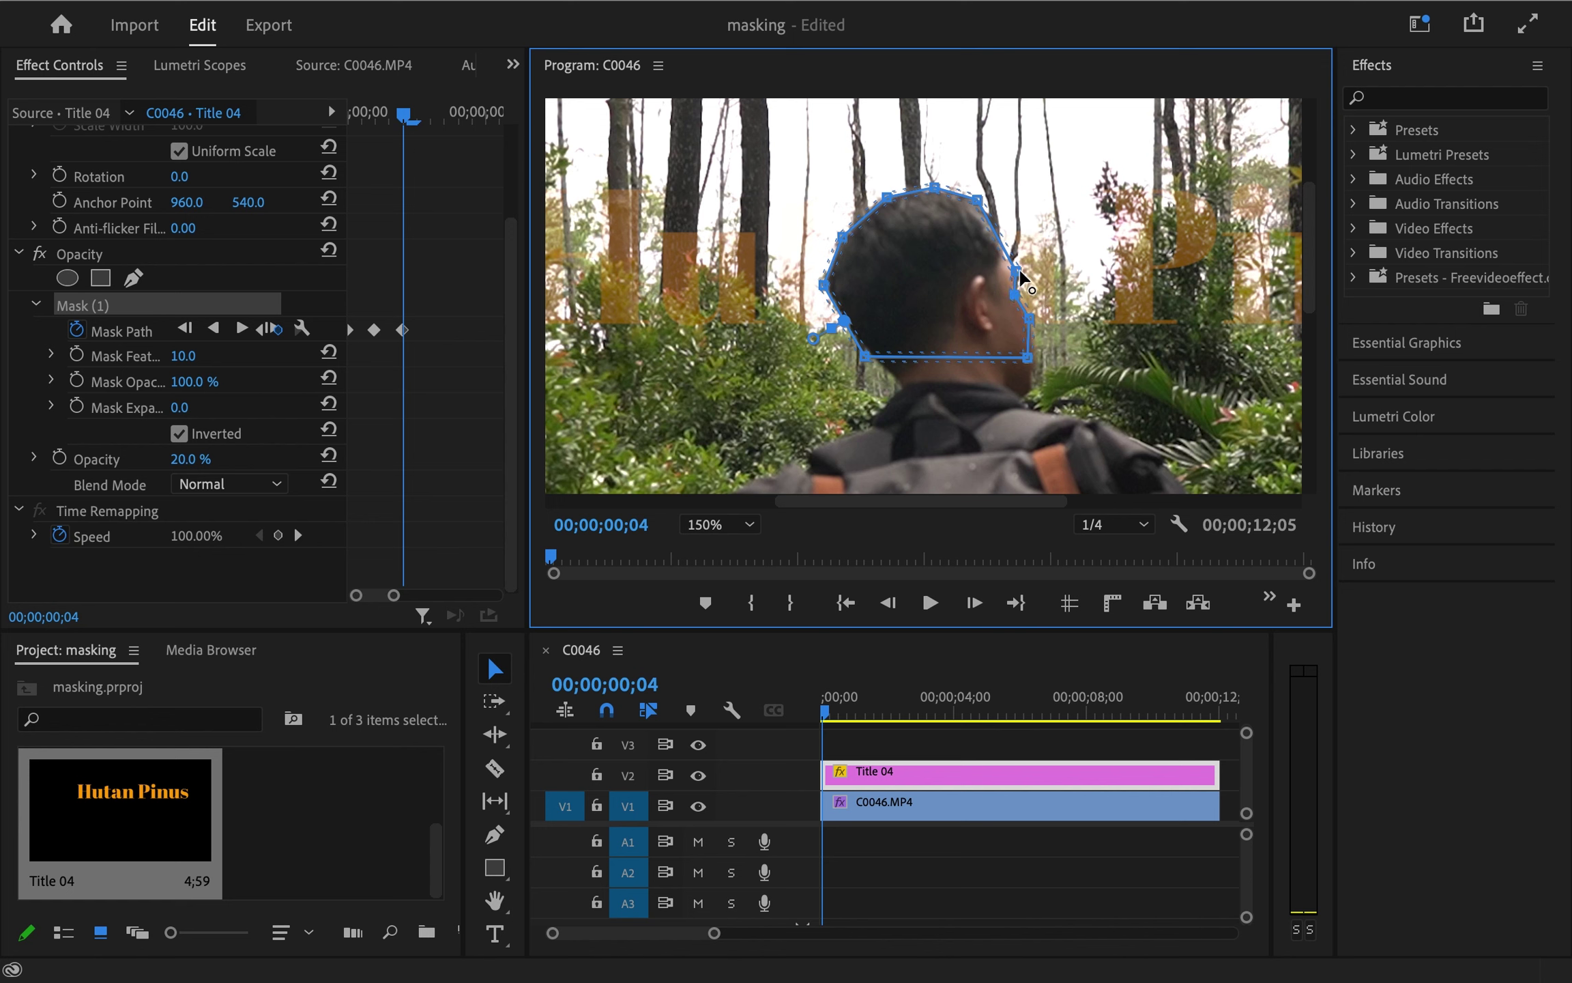
pyautogui.click(1020, 272)
pyautogui.click(456, 326)
pyautogui.press('Right')
pyautogui.press('Right')
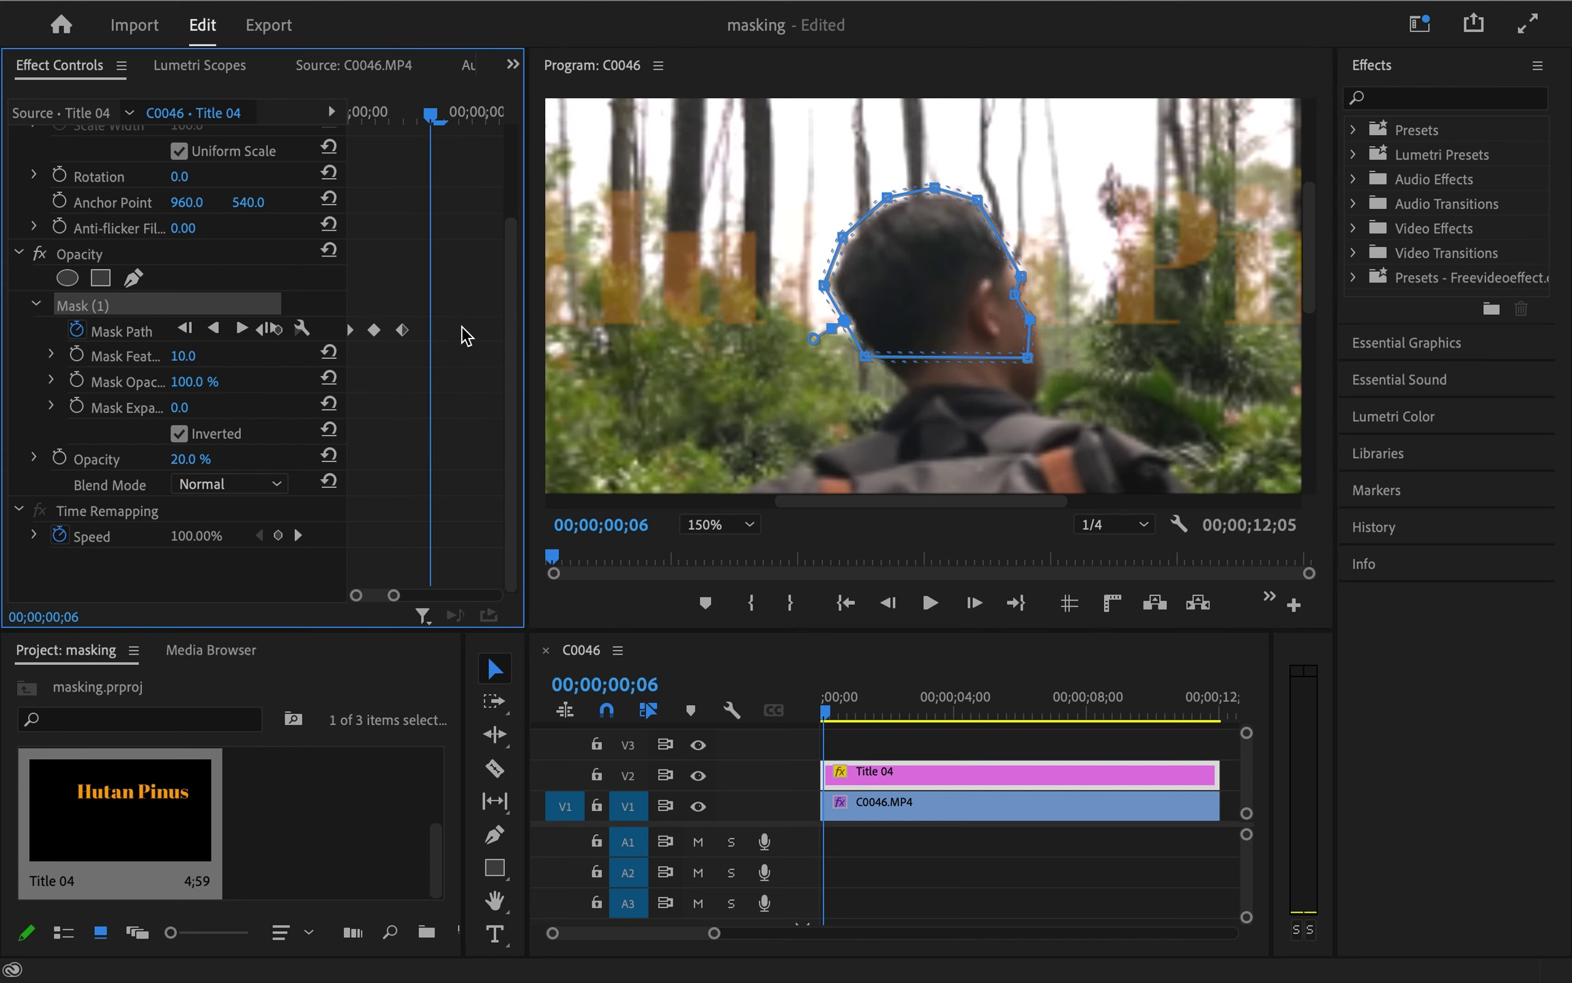
pyautogui.click(828, 292)
pyautogui.moveTo(832, 290)
pyautogui.mouseDown()
pyautogui.moveTo(846, 242)
pyautogui.moveTo(891, 204)
pyautogui.moveTo(940, 194)
pyautogui.mouseUp()
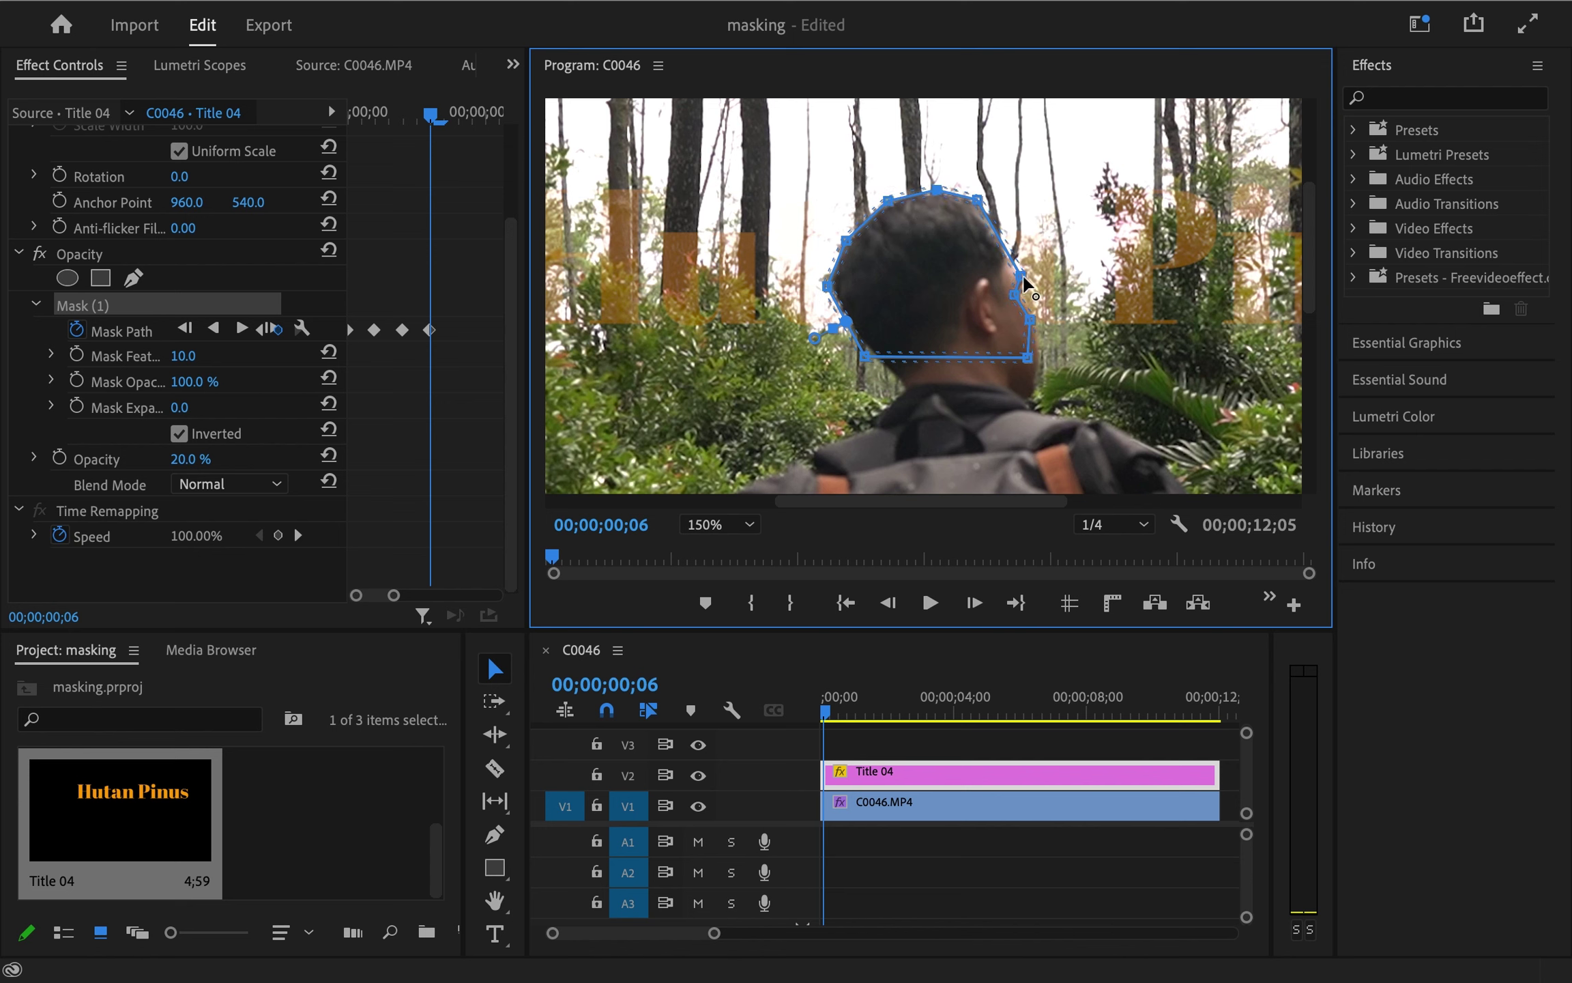
pyautogui.moveTo(1022, 276); pyautogui.dragTo(1036, 353)
pyautogui.click(1016, 295)
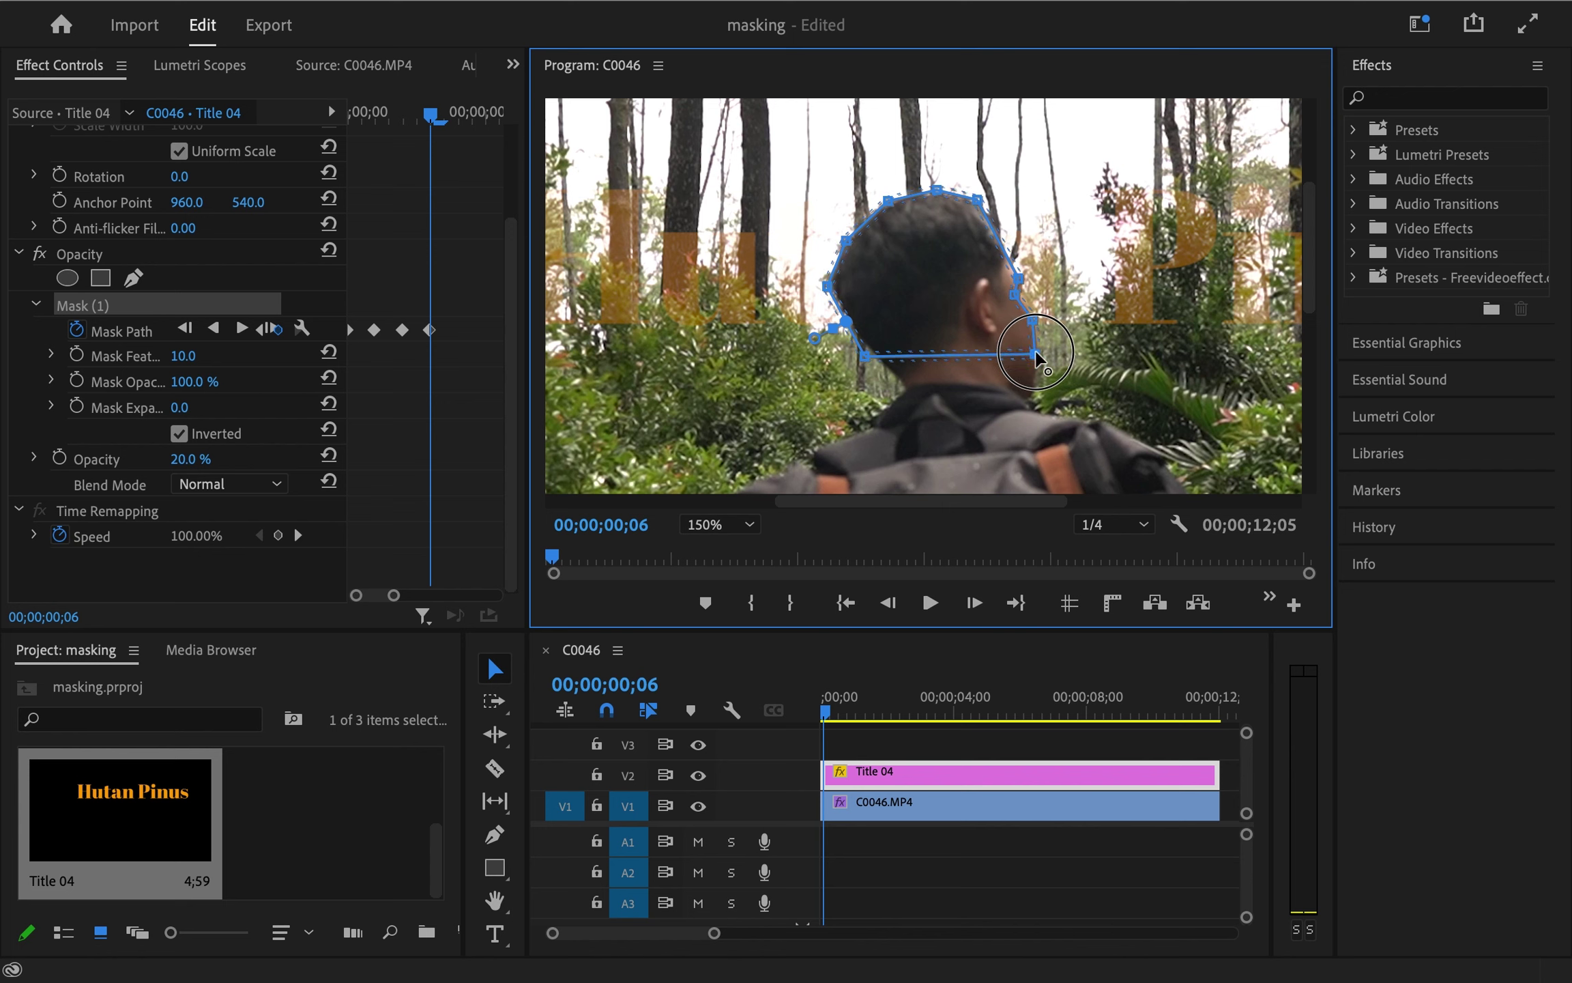
pyautogui.moveTo(863, 356); pyautogui.dragTo(873, 356)
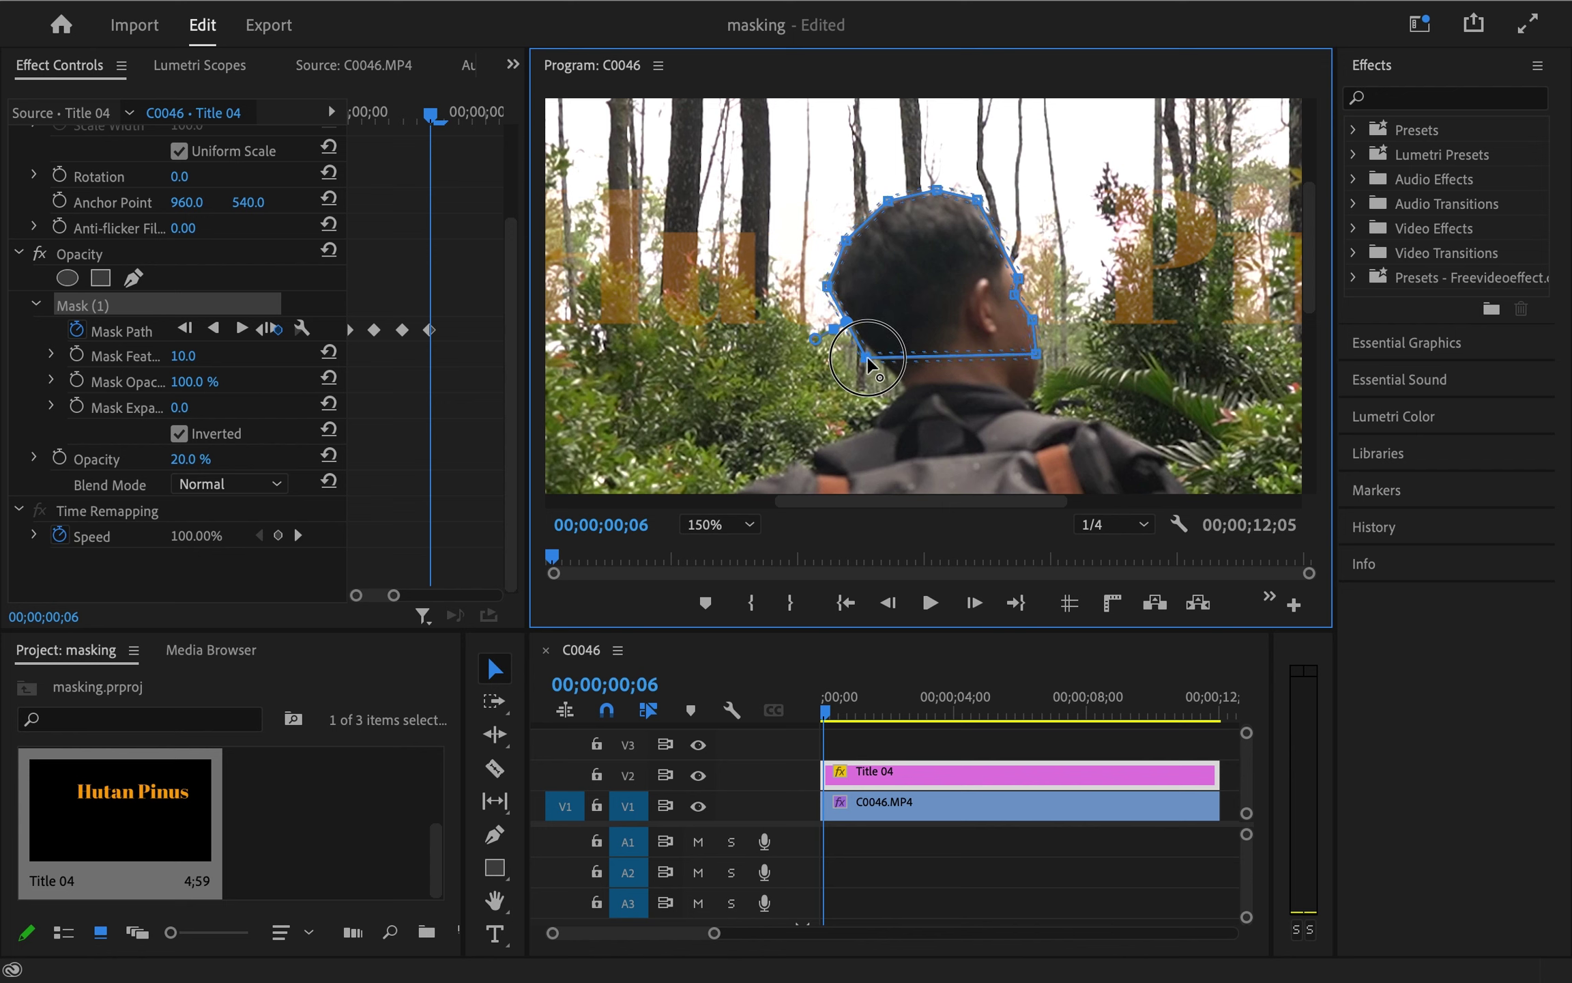
pyautogui.click(466, 298)
pyautogui.press('Right')
pyautogui.press('Right')
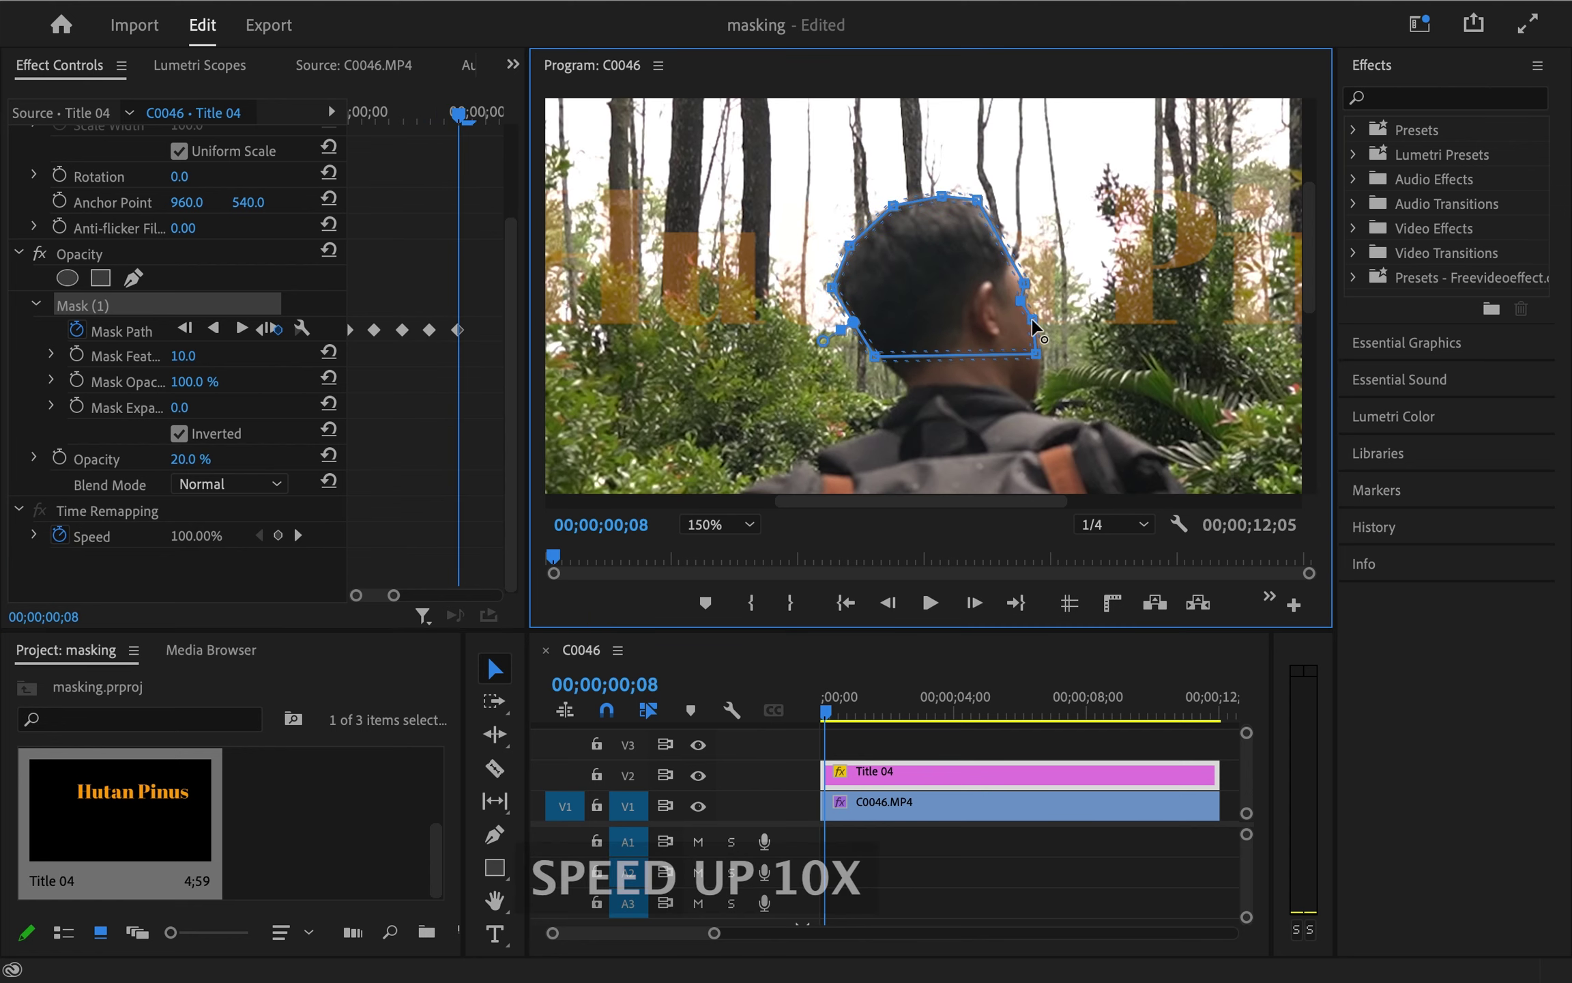
# Step forward frame by frame, dragging the mask back over the head up to 00;00;02;42
pyautogui.press('Right')
pyautogui.press('Right')
pyautogui.press('Right')
pyautogui.press('Right')
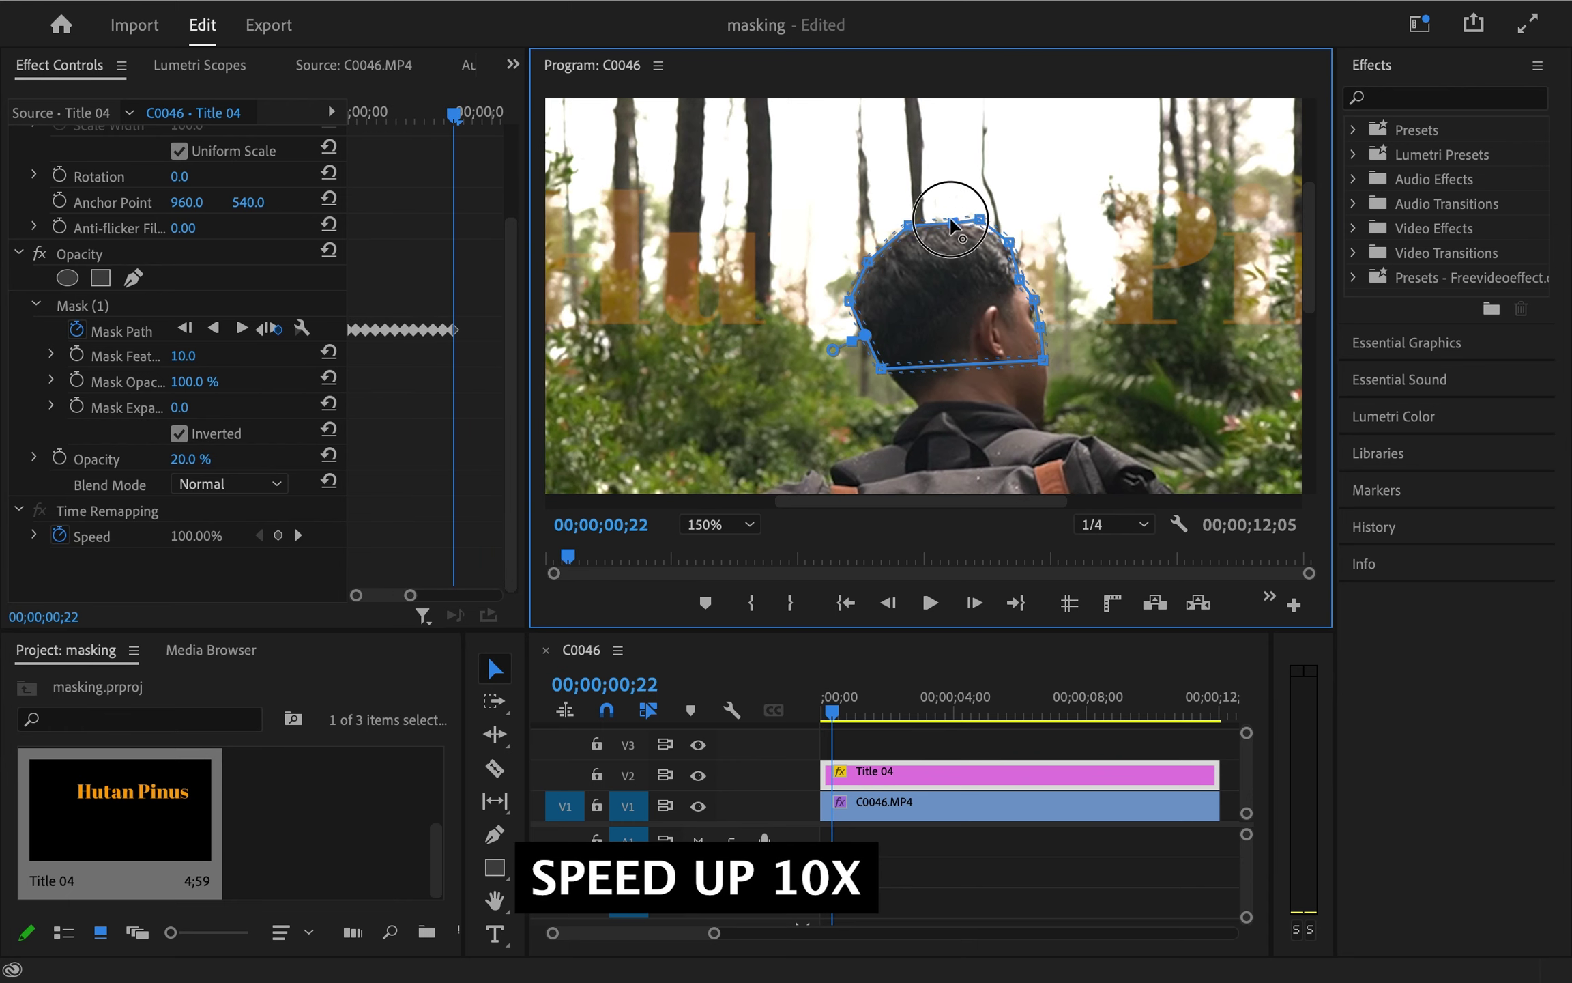
pyautogui.click(939, 374)
pyautogui.press('Right')
pyautogui.press('Right')
pyautogui.press('Right')
pyautogui.press('Right')
pyautogui.press('Right')
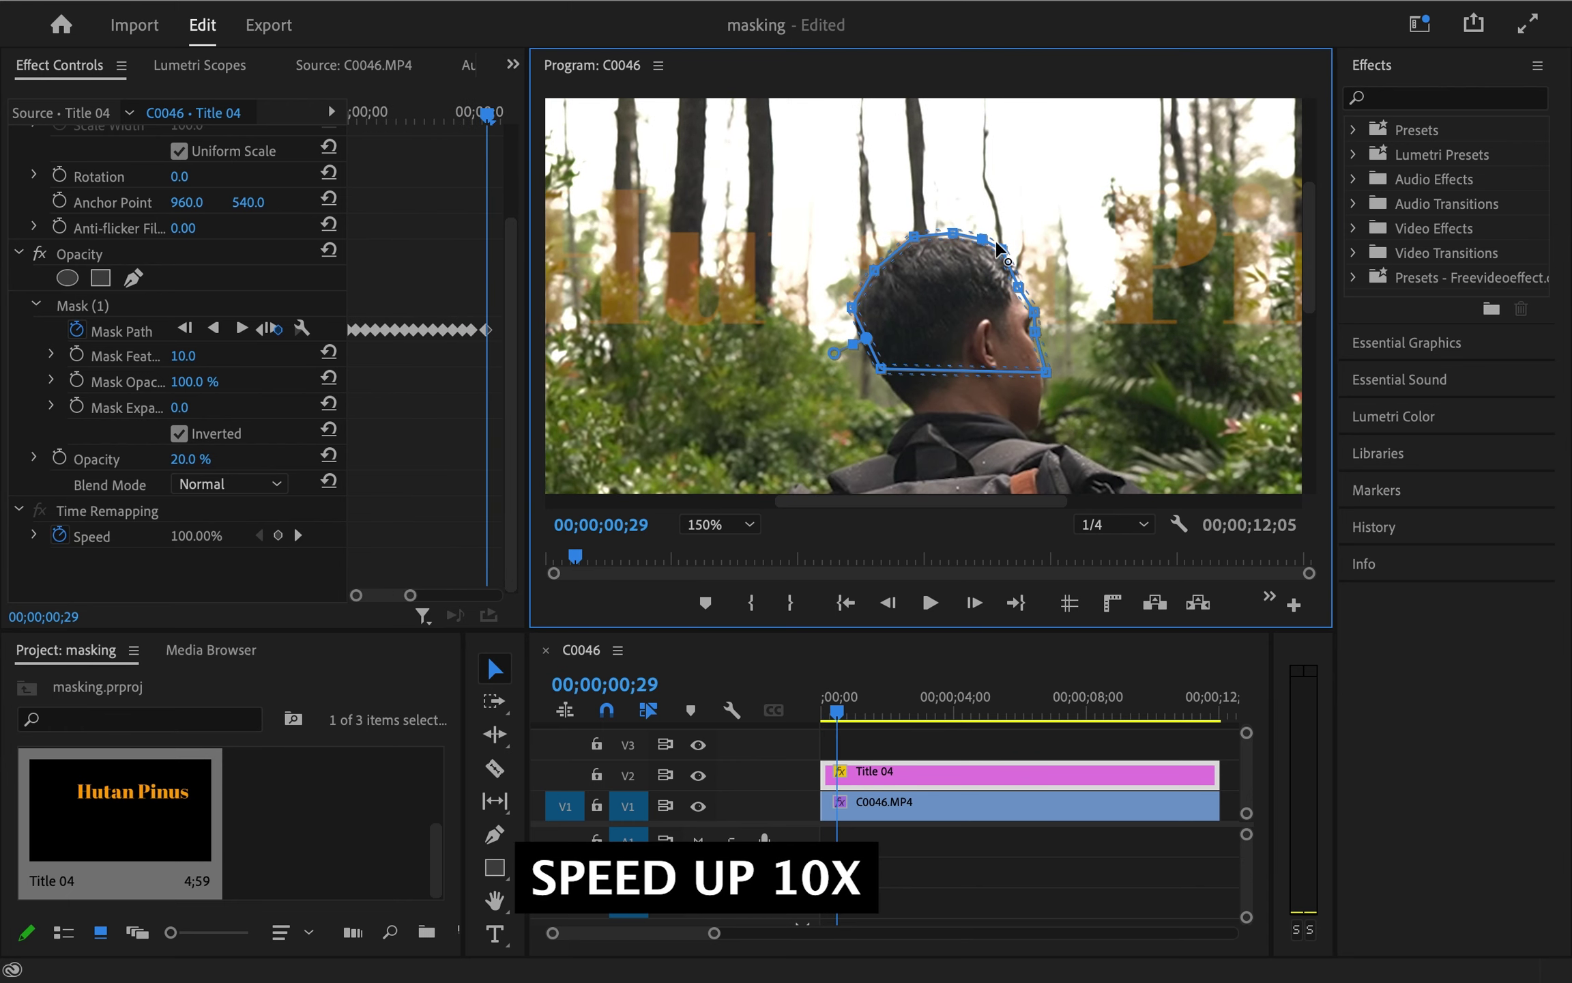
pyautogui.press('Right')
pyautogui.press('Right')
pyautogui.press('Right')
pyautogui.press('Right')
pyautogui.press('Right')
pyautogui.press('Right')
pyautogui.moveTo(927, 316)
pyautogui.mouseDown()
pyautogui.moveTo(909, 333)
pyautogui.moveTo(935, 340)
pyautogui.moveTo(878, 375)
pyautogui.moveTo(891, 358)
pyautogui.moveTo(948, 386)
pyautogui.moveTo(1017, 329)
pyautogui.moveTo(1041, 401)
pyautogui.mouseUp()
pyautogui.click(456, 263)
pyautogui.press('Right')
pyautogui.press('Right')
pyautogui.press('Right')
pyautogui.press('Right')
pyautogui.press('Right')
pyautogui.press('Right')
pyautogui.click(375, 298)
pyautogui.press('Right')
pyautogui.press('Right')
pyautogui.press('Right')
pyautogui.press('Right')
pyautogui.press('Right')
pyautogui.press('Right')
pyautogui.press('Right')
pyautogui.press('Right')
pyautogui.press('Right')
pyautogui.press('Right')
pyautogui.press('Right')
pyautogui.press('Right')
pyautogui.press('Right')
pyautogui.press('Right')
pyautogui.press('Right')
pyautogui.press('Right')
pyautogui.press('Right')
pyautogui.press('Right')
pyautogui.press('Right')
pyautogui.press('Right')
pyautogui.press('Right')
pyautogui.press('Right')
pyautogui.press('Right')
pyautogui.press('Right')
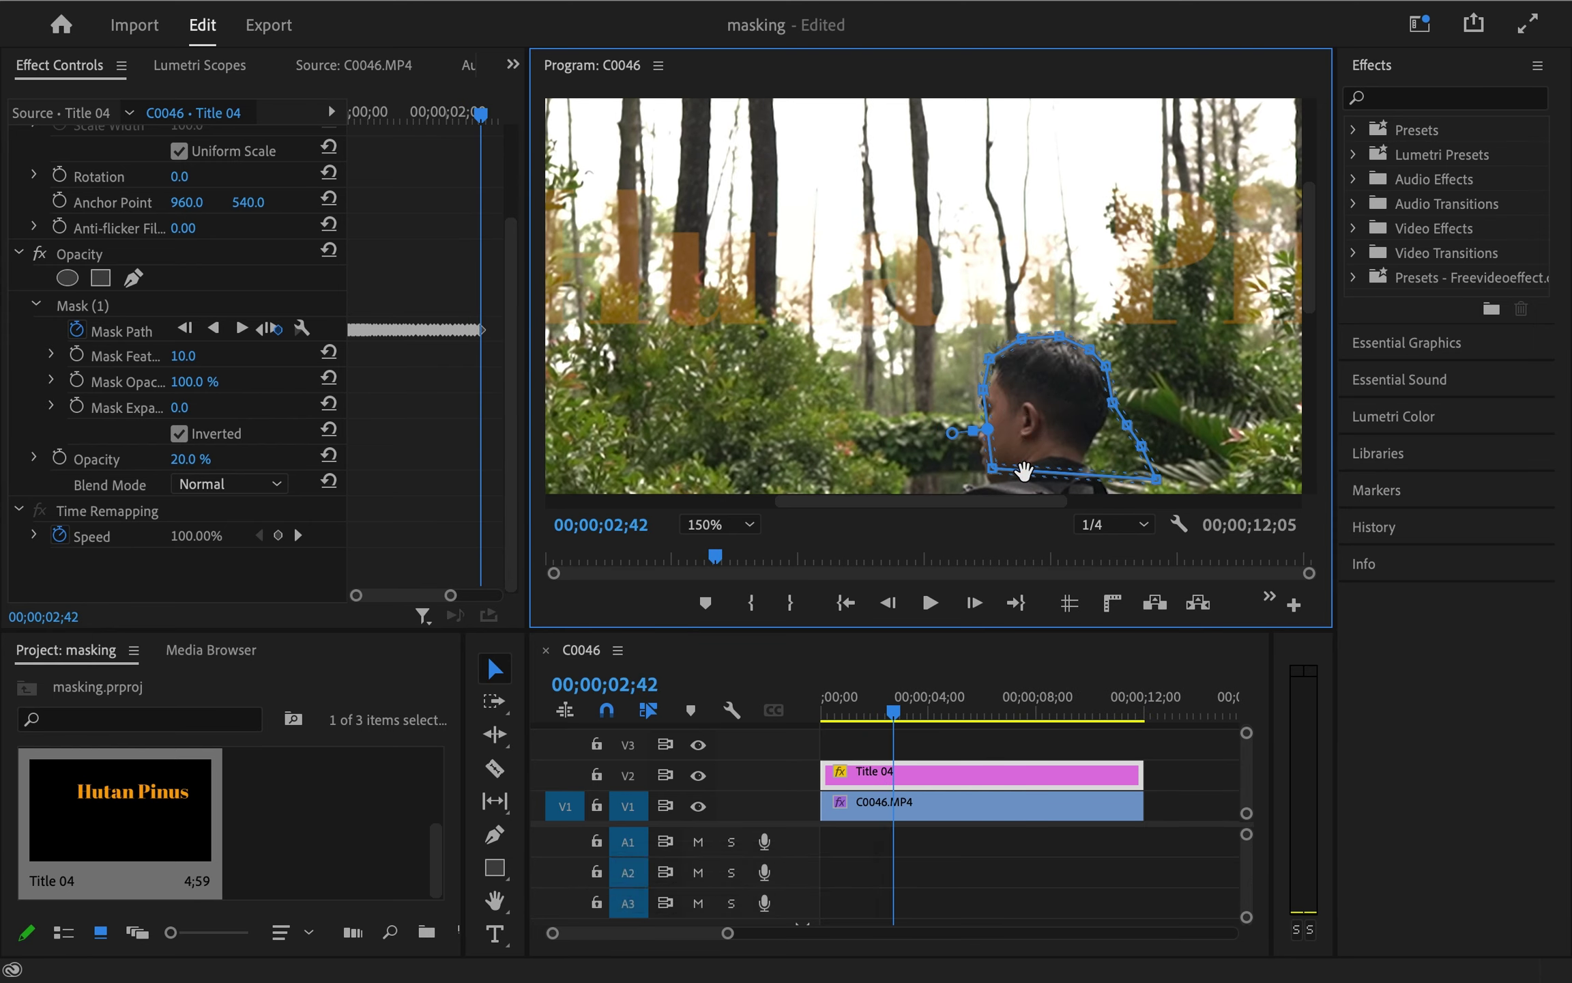
# Set the Program Monitor zoom to Fit and return the playhead to the sequence start
pyautogui.scroll(-1, 934, 763)
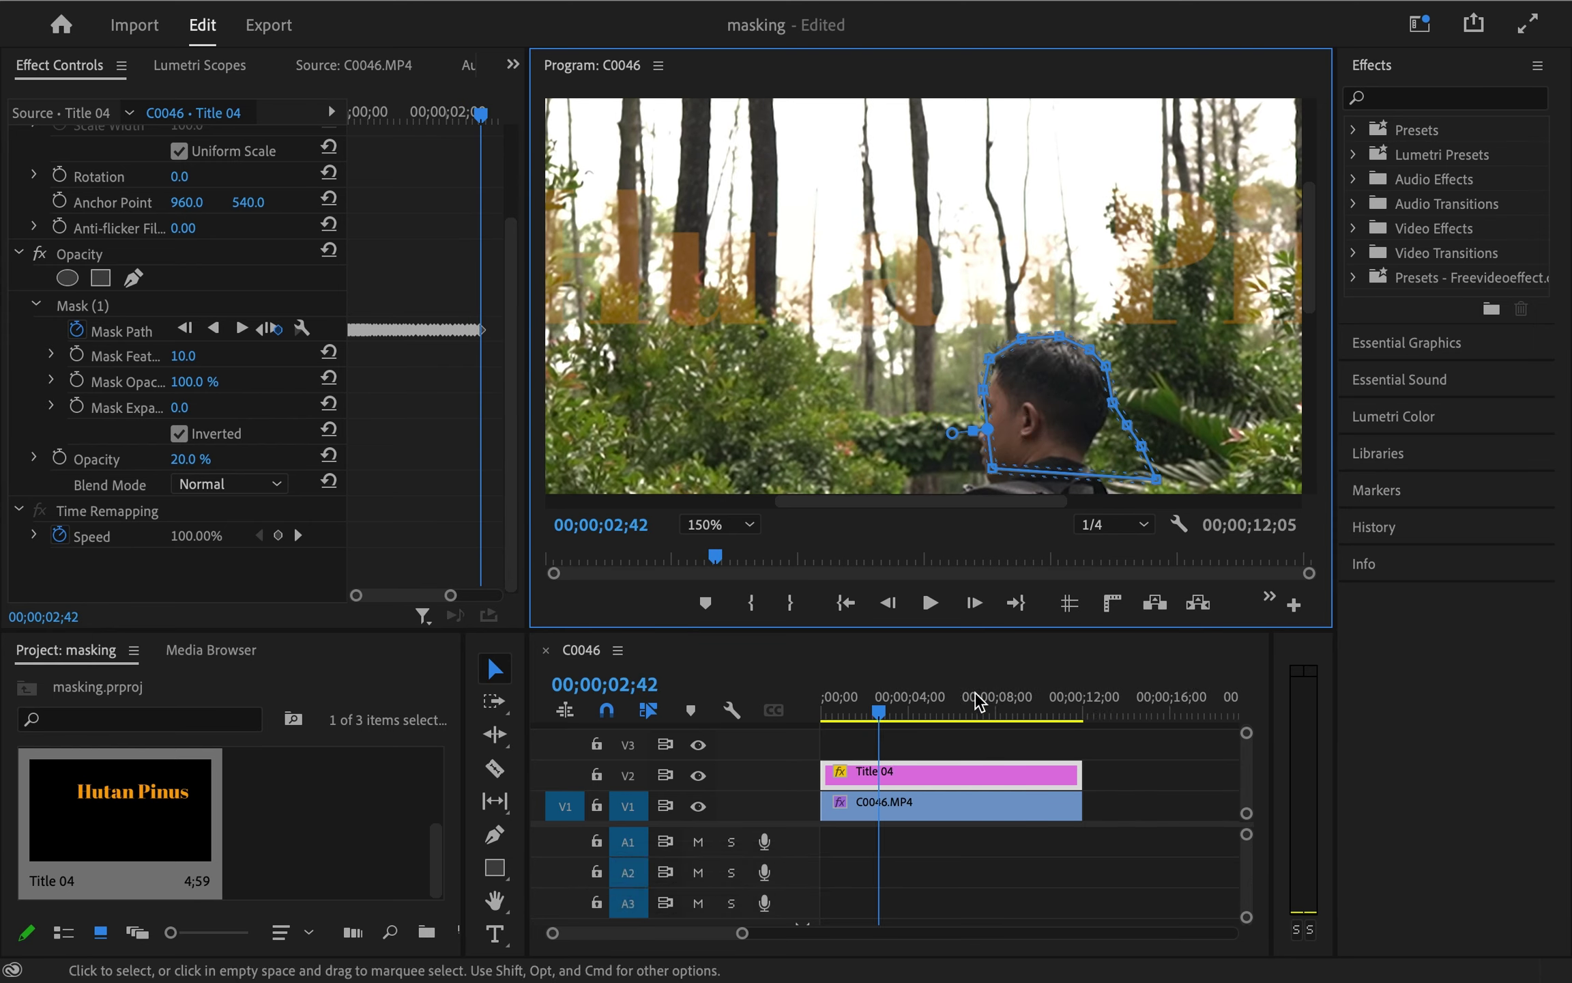
pyautogui.click(703, 527)
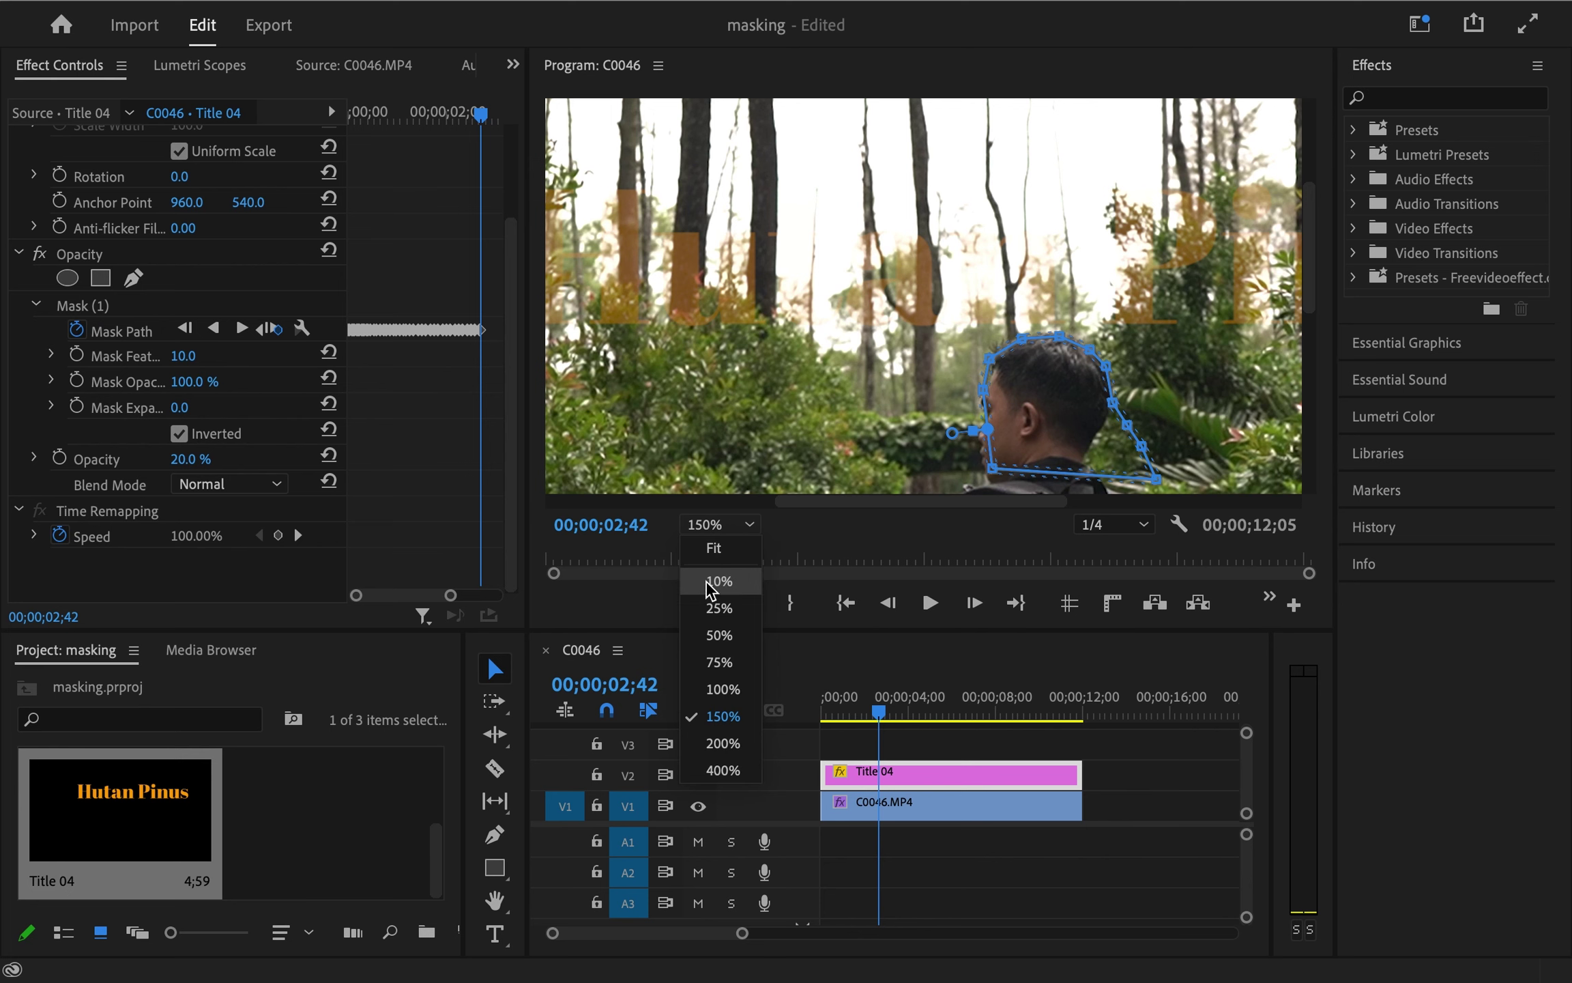
pyautogui.click(716, 551)
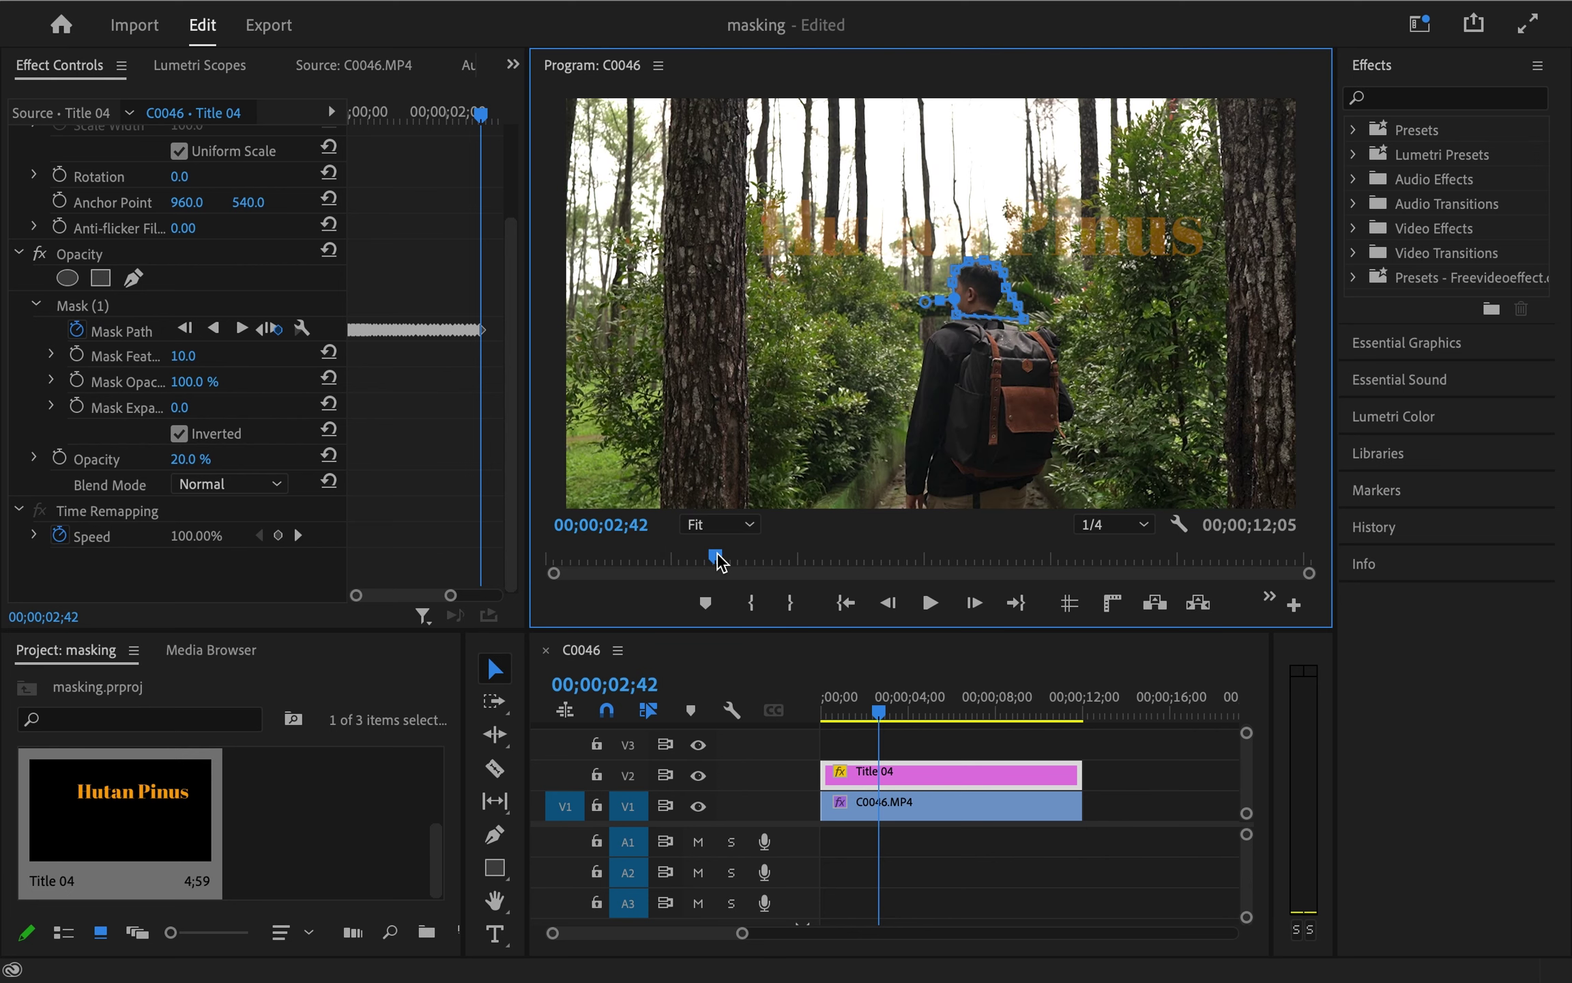
pyautogui.click(406, 279)
pyautogui.moveTo(877, 714); pyautogui.dragTo(782, 696)
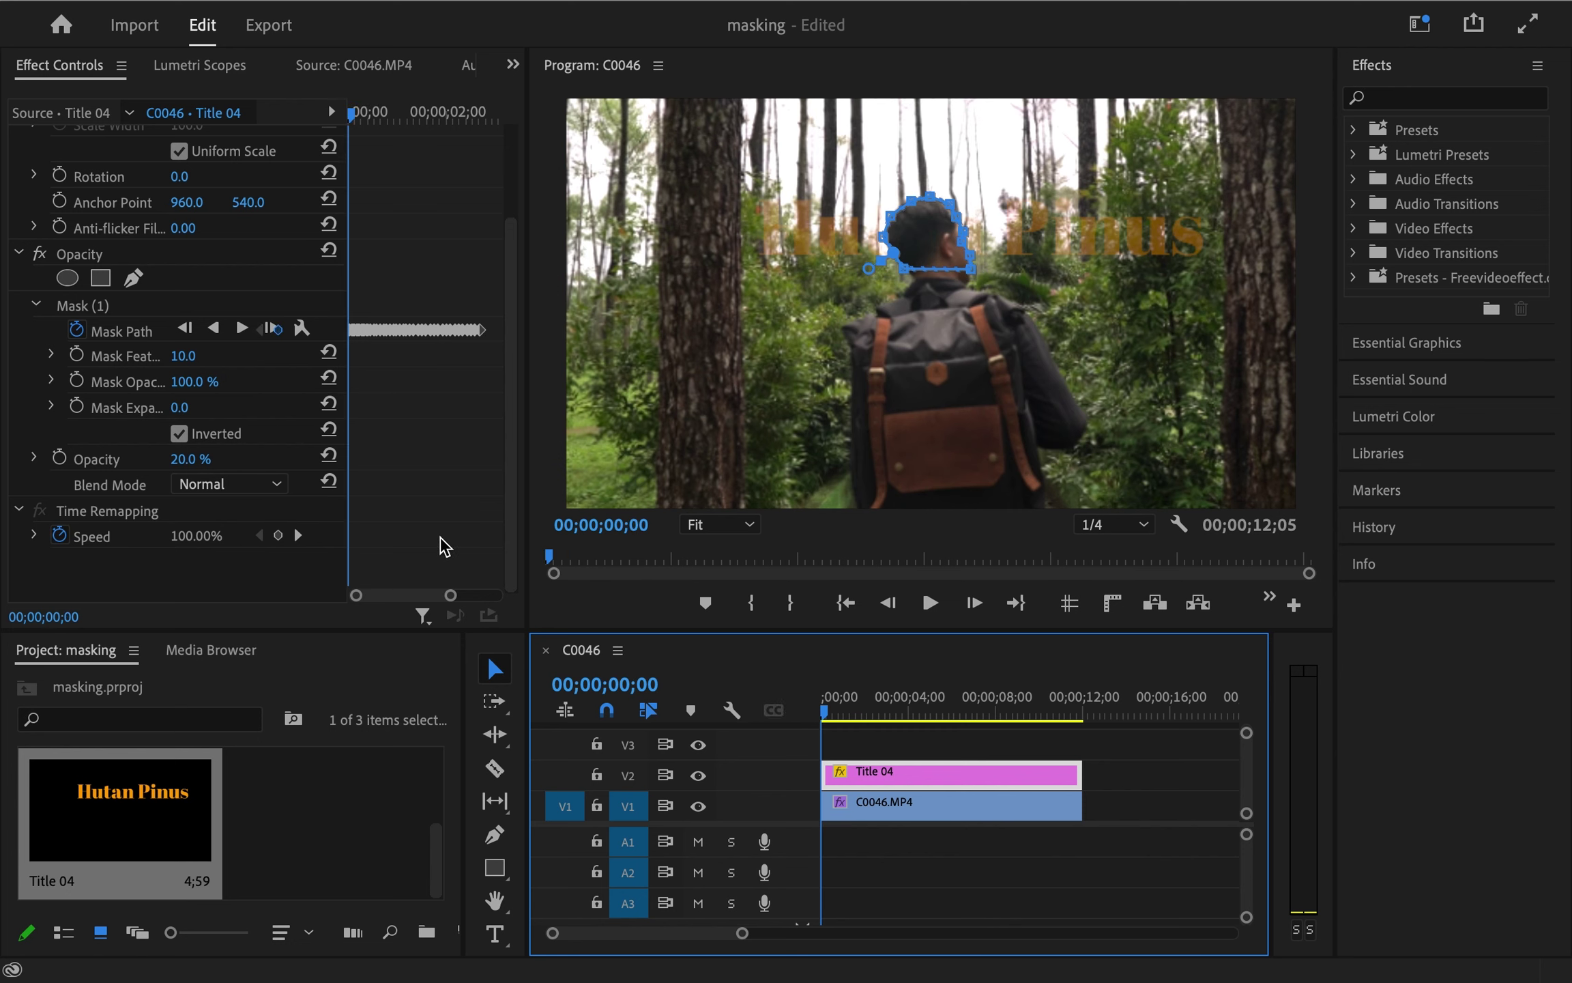
# Set Title 04 opacity to 100% and play back the title behind the walking hiker
pyautogui.click(193, 463)
pyautogui.write('100')
pyautogui.press('Return')
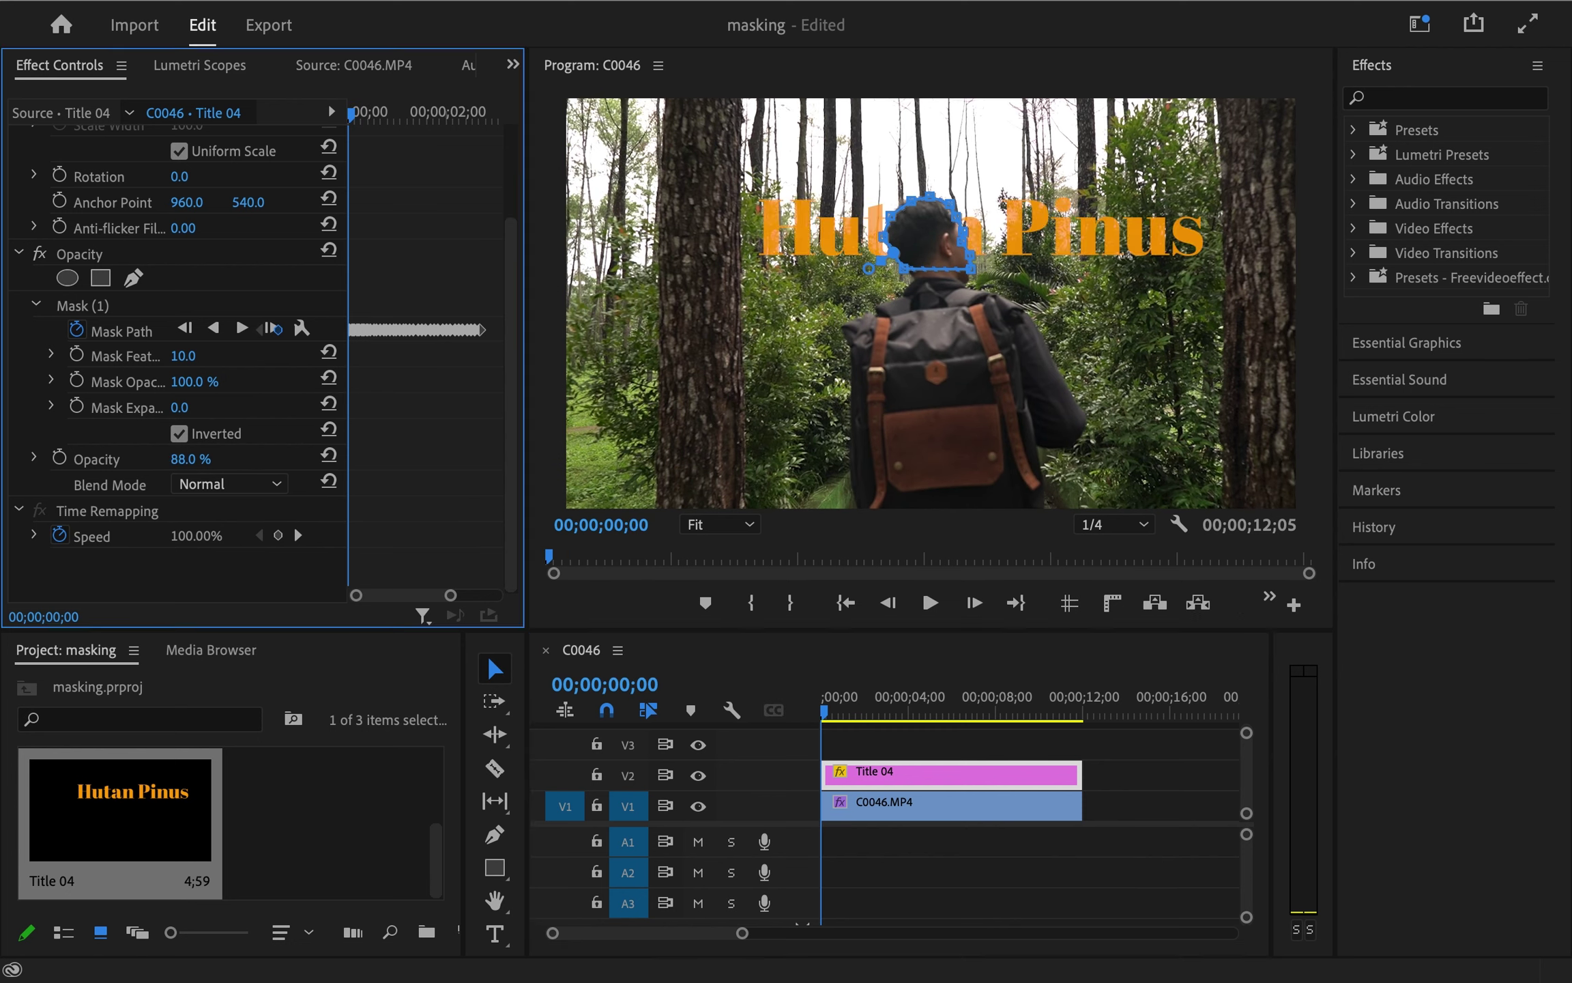
pyautogui.click(973, 417)
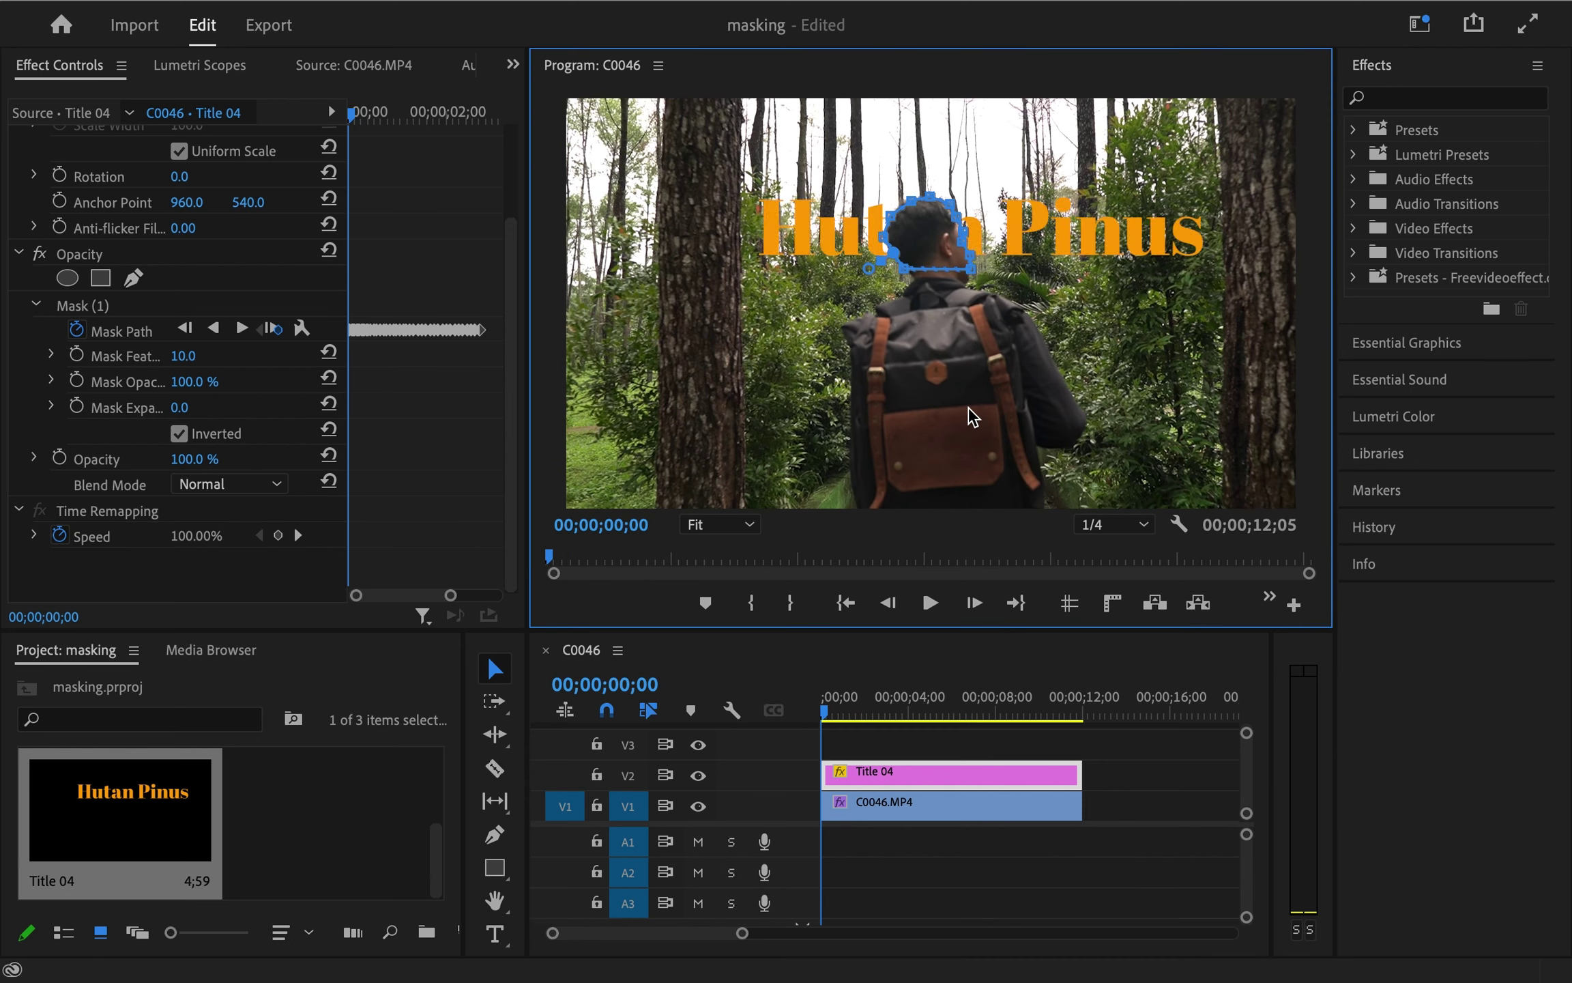
pyautogui.press('space')
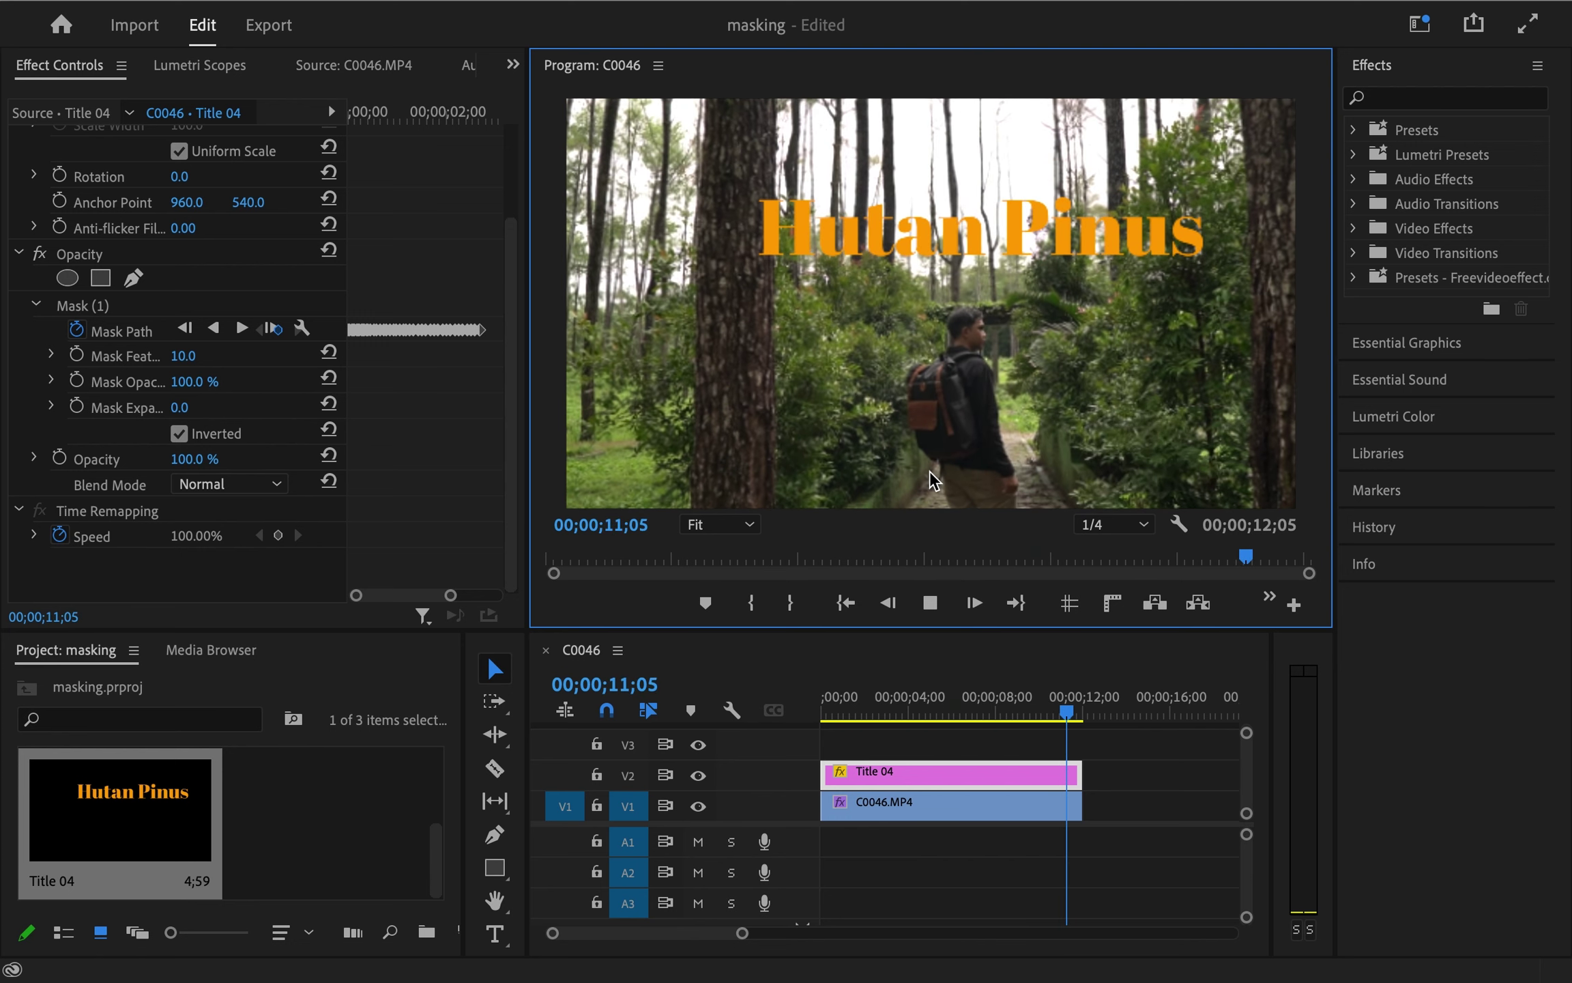
# Zoom the Program monitor to 150% on the hiker's head, then select the Title 04 clip
pyautogui.moveTo(830, 709); pyautogui.dragTo(824, 706)
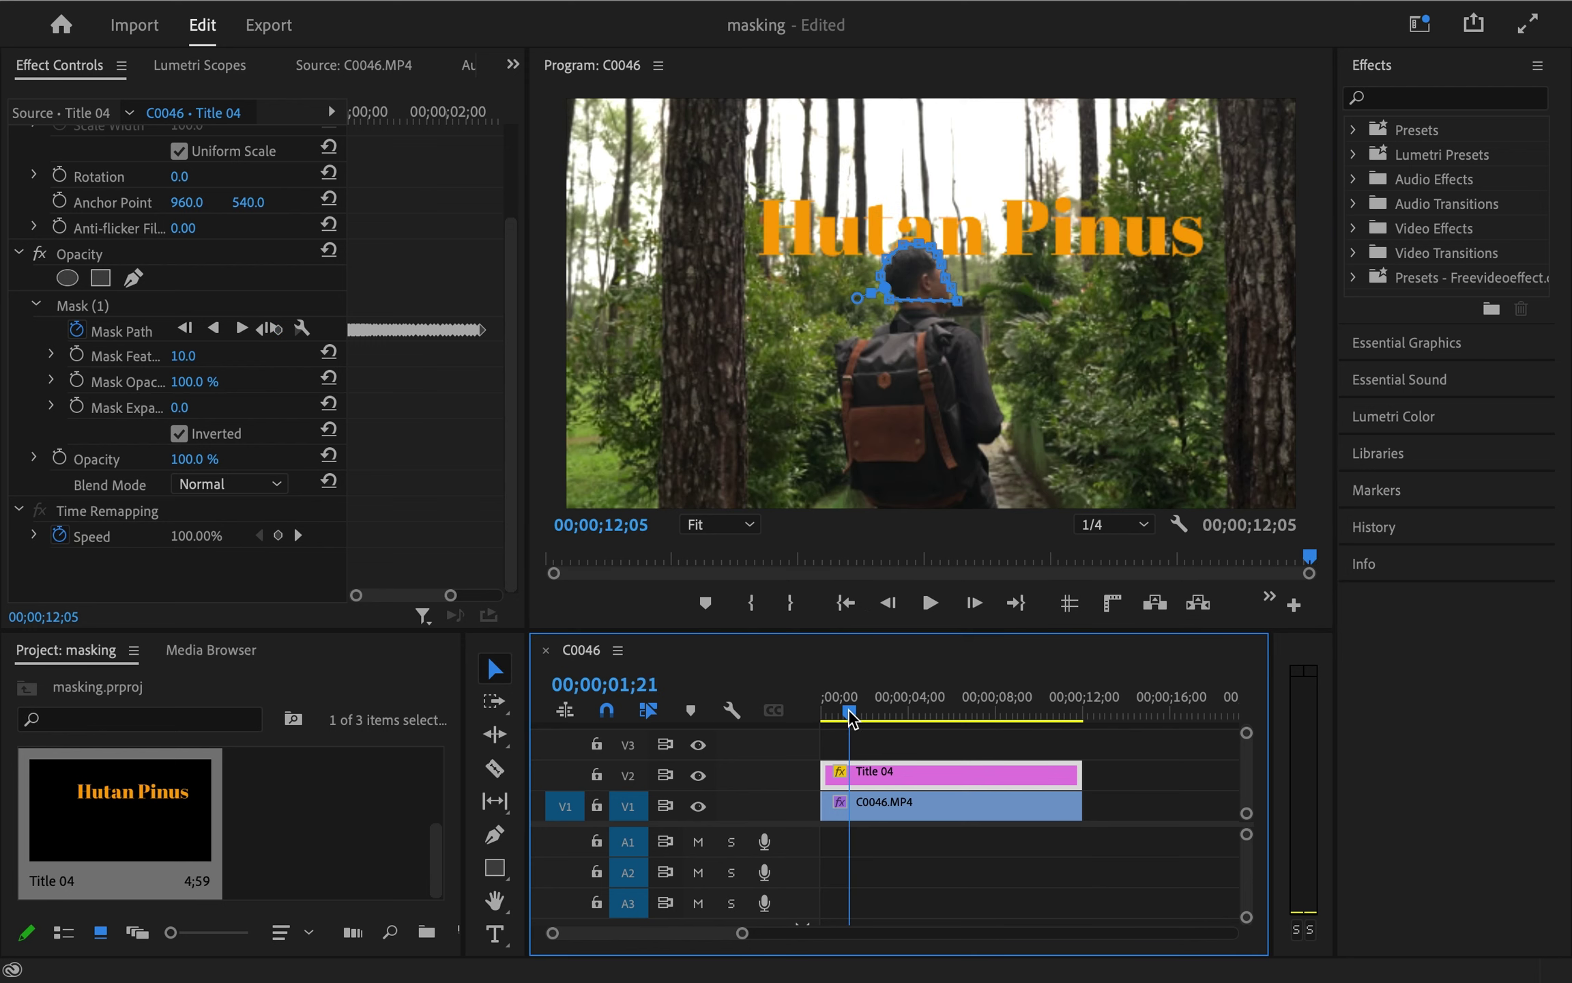
pyautogui.press('d')
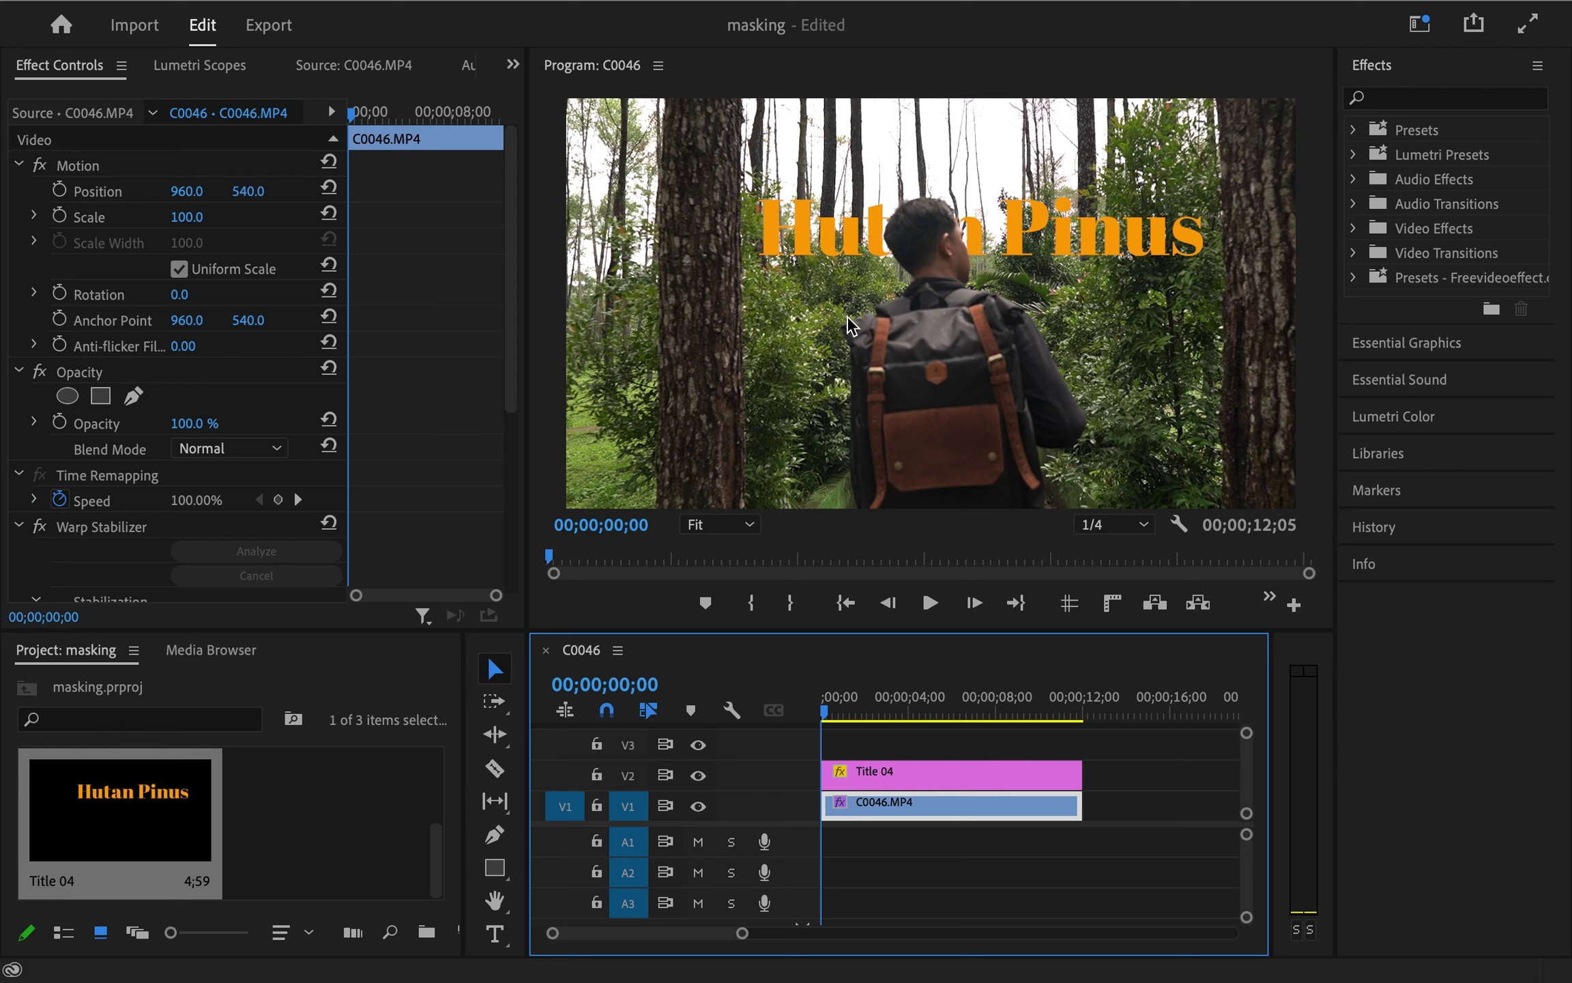
pyautogui.click(709, 524)
pyautogui.click(728, 717)
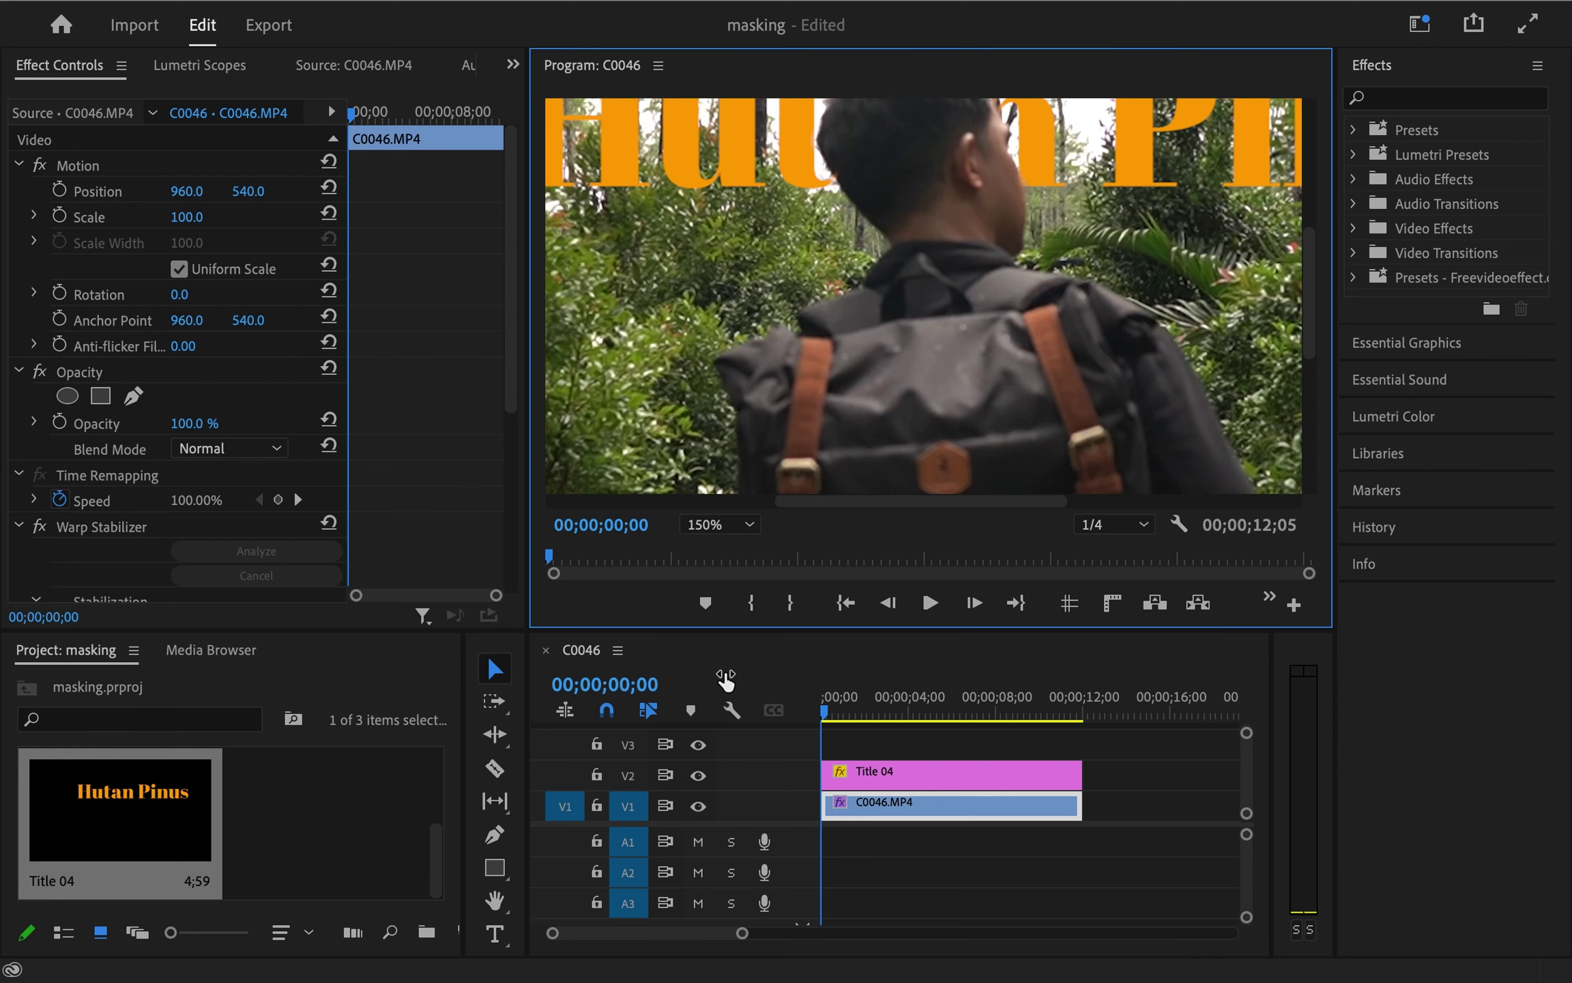
pyautogui.scroll(-5, 1318, 338)
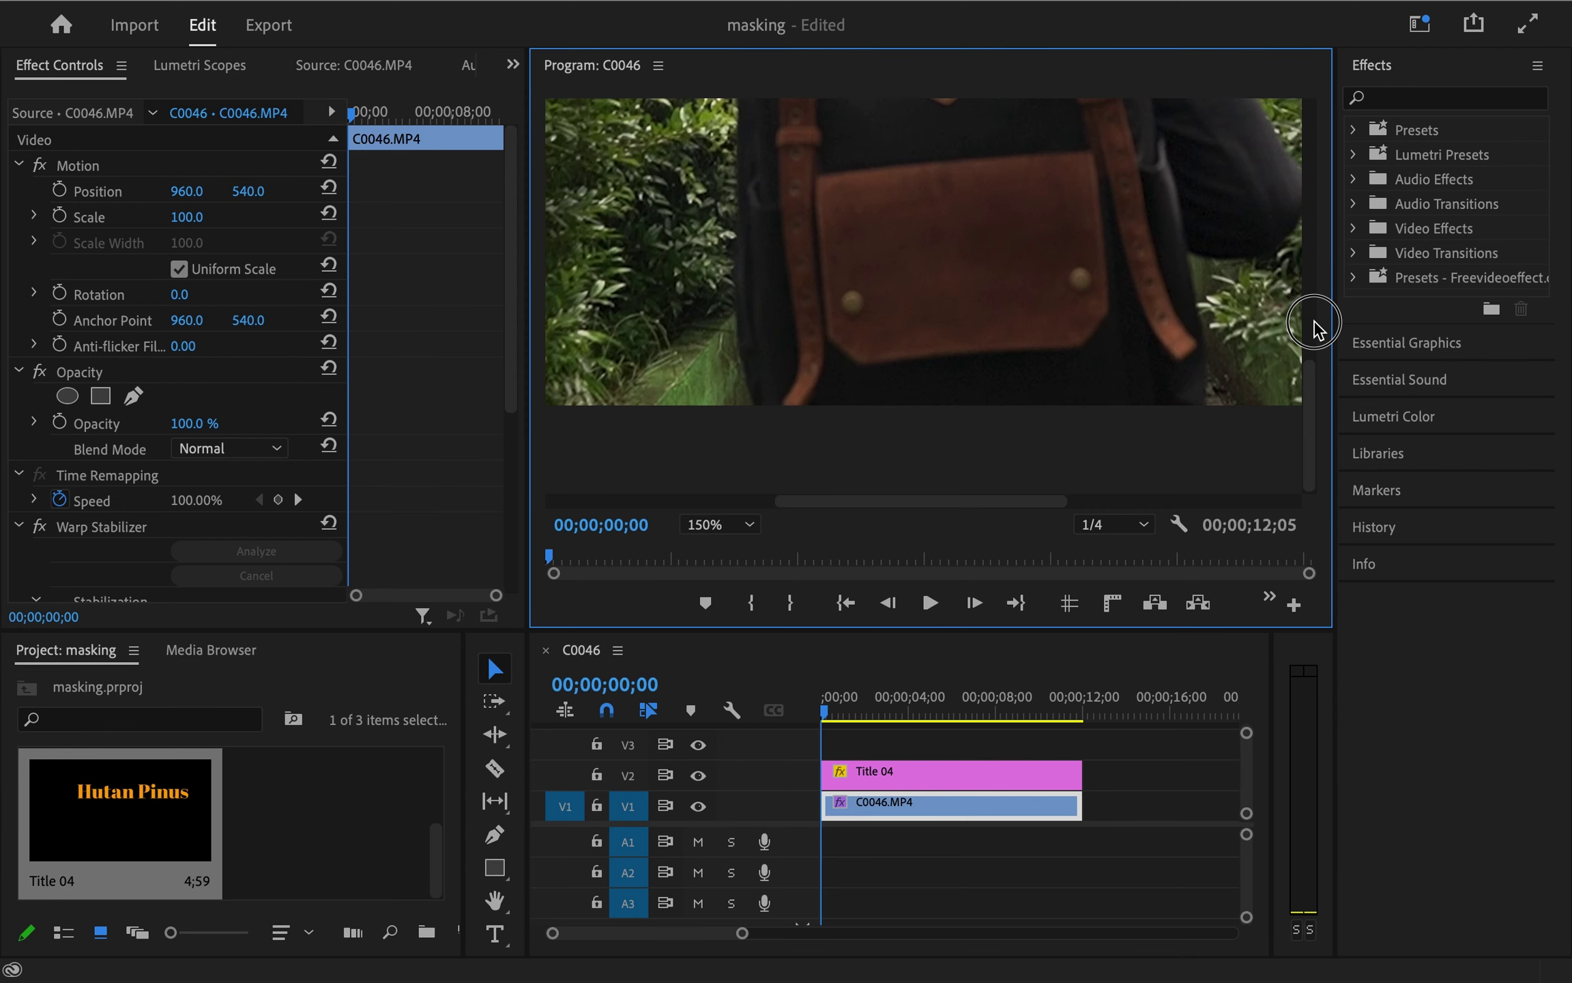
pyautogui.moveTo(1316, 372); pyautogui.dragTo(1316, 201)
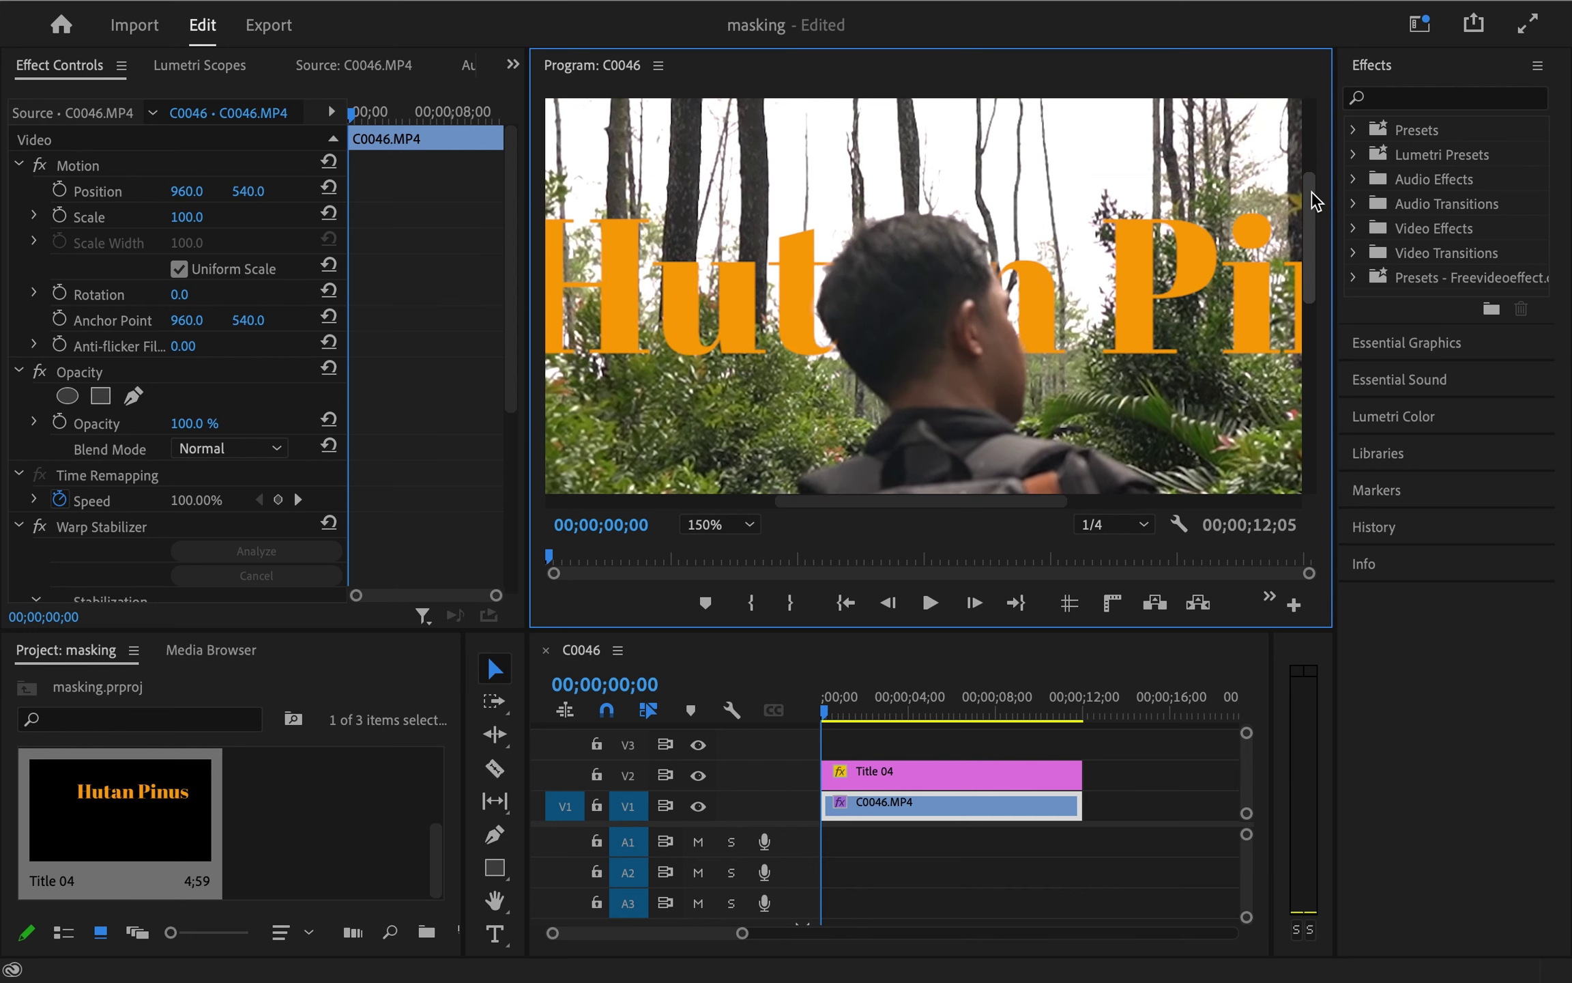
pyautogui.click(862, 785)
pyautogui.scroll(-2, 427, 497)
# Try Title 04 Mask Expansion values of 1, 5 and then 2
pyautogui.scroll(-1, 423, 505)
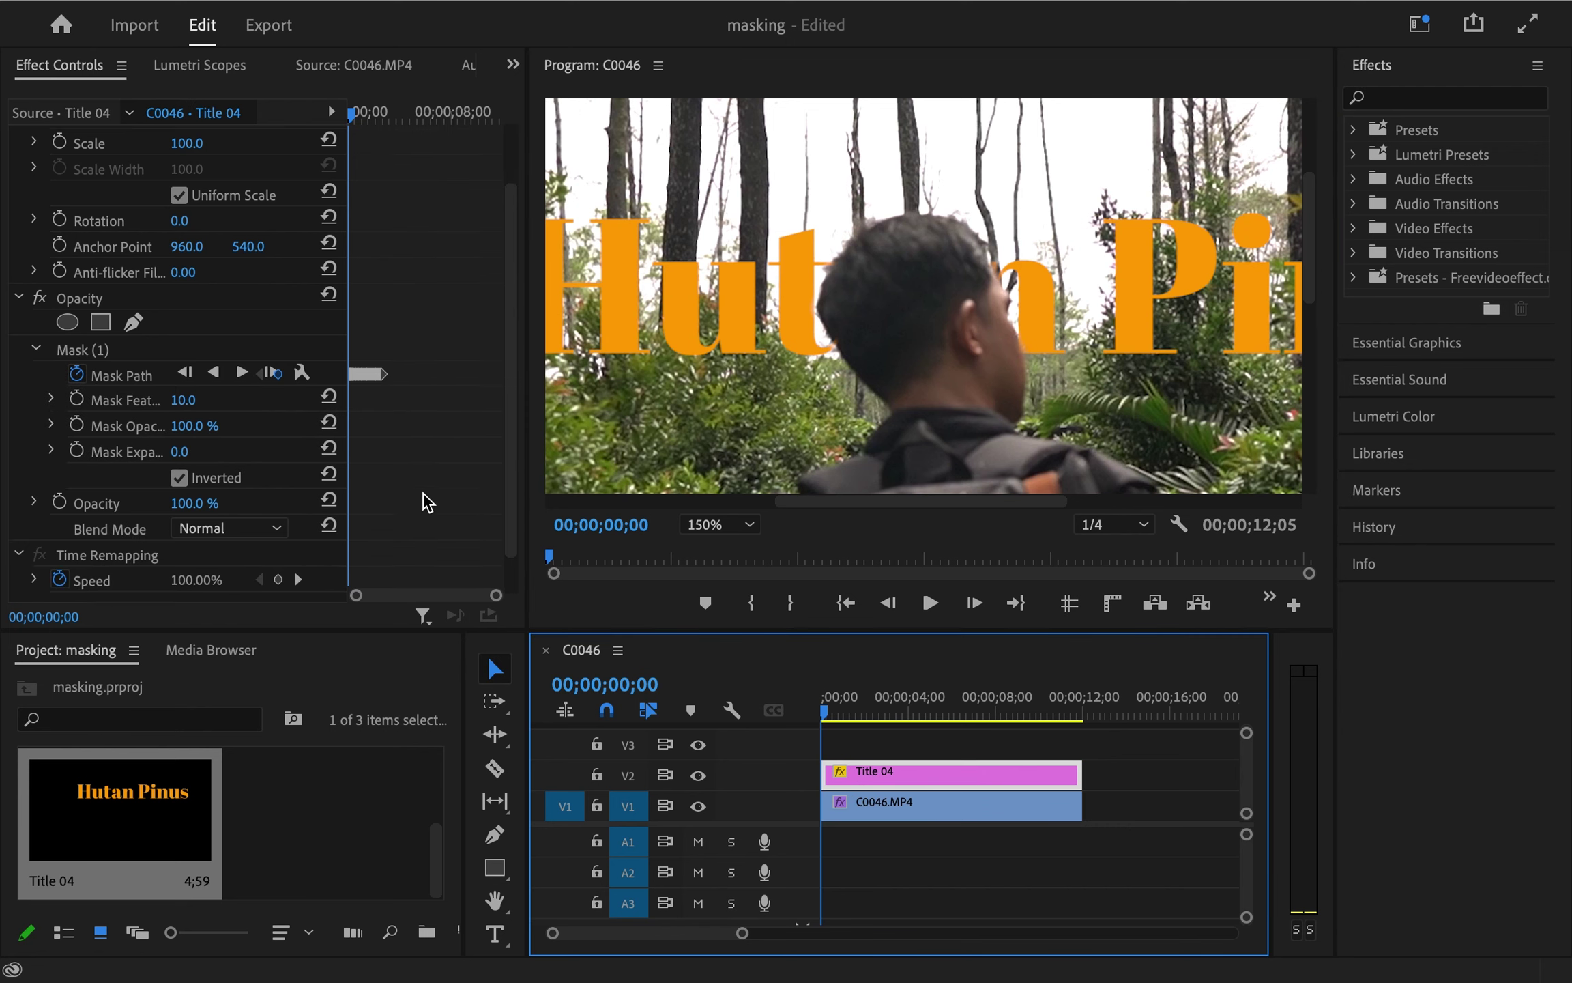
pyautogui.scroll(-1, 412, 560)
pyautogui.click(190, 430)
pyautogui.click(185, 427)
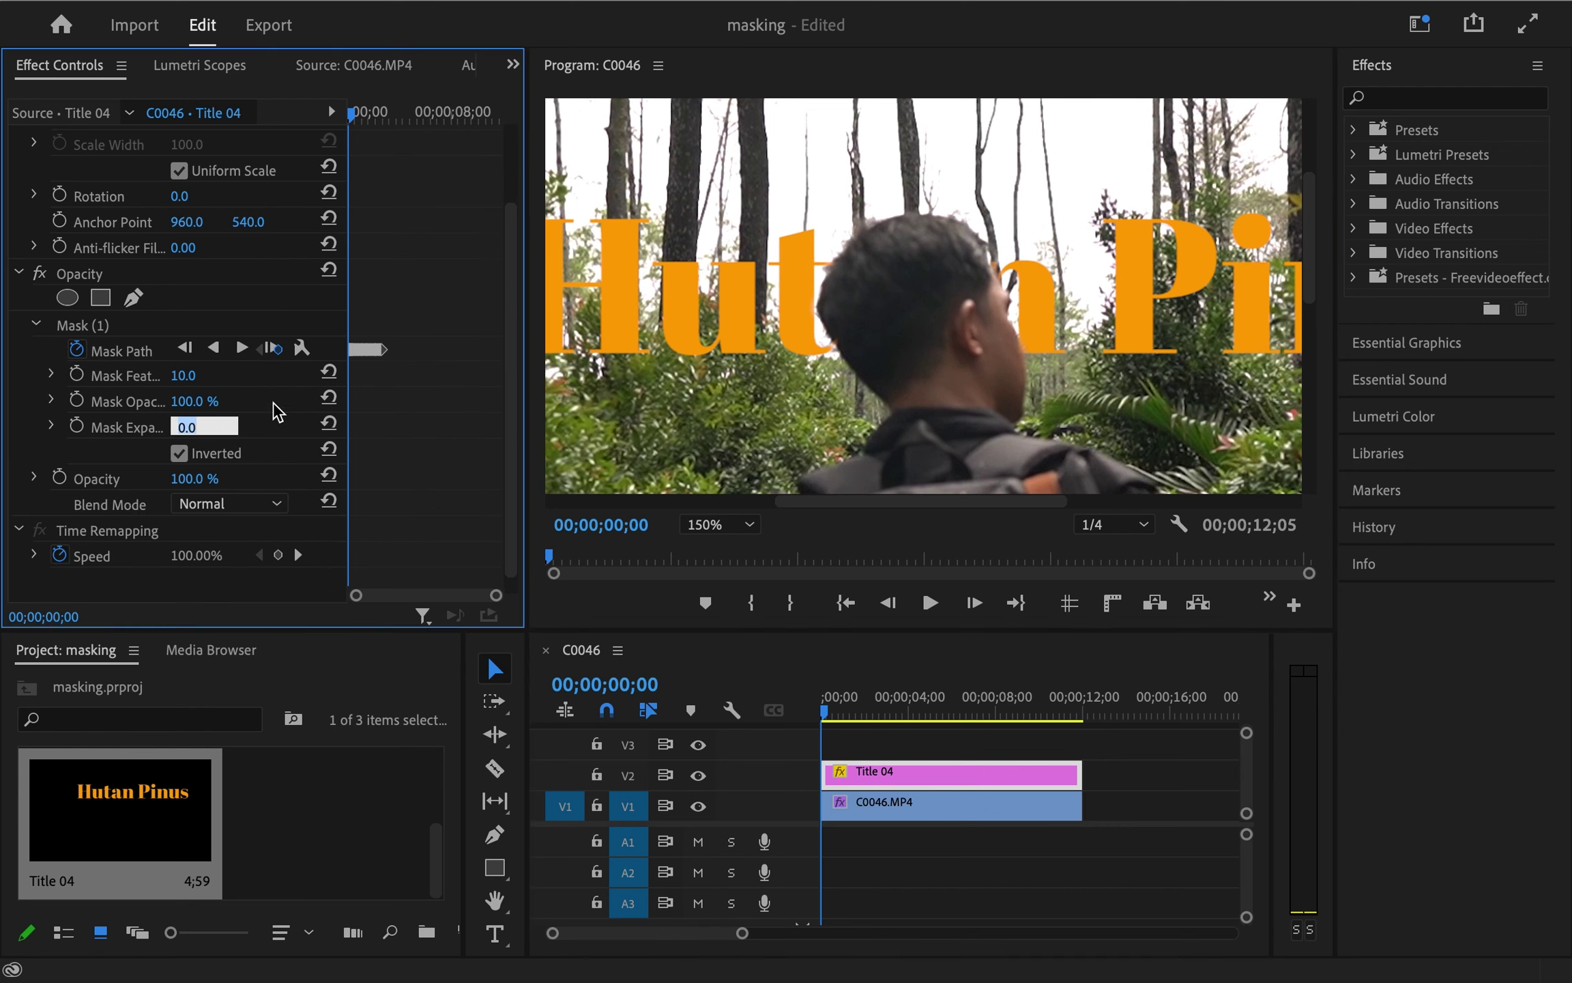
pyautogui.write('1')
pyautogui.press('Return')
pyautogui.click(181, 427)
pyautogui.write('5')
pyautogui.press('Return')
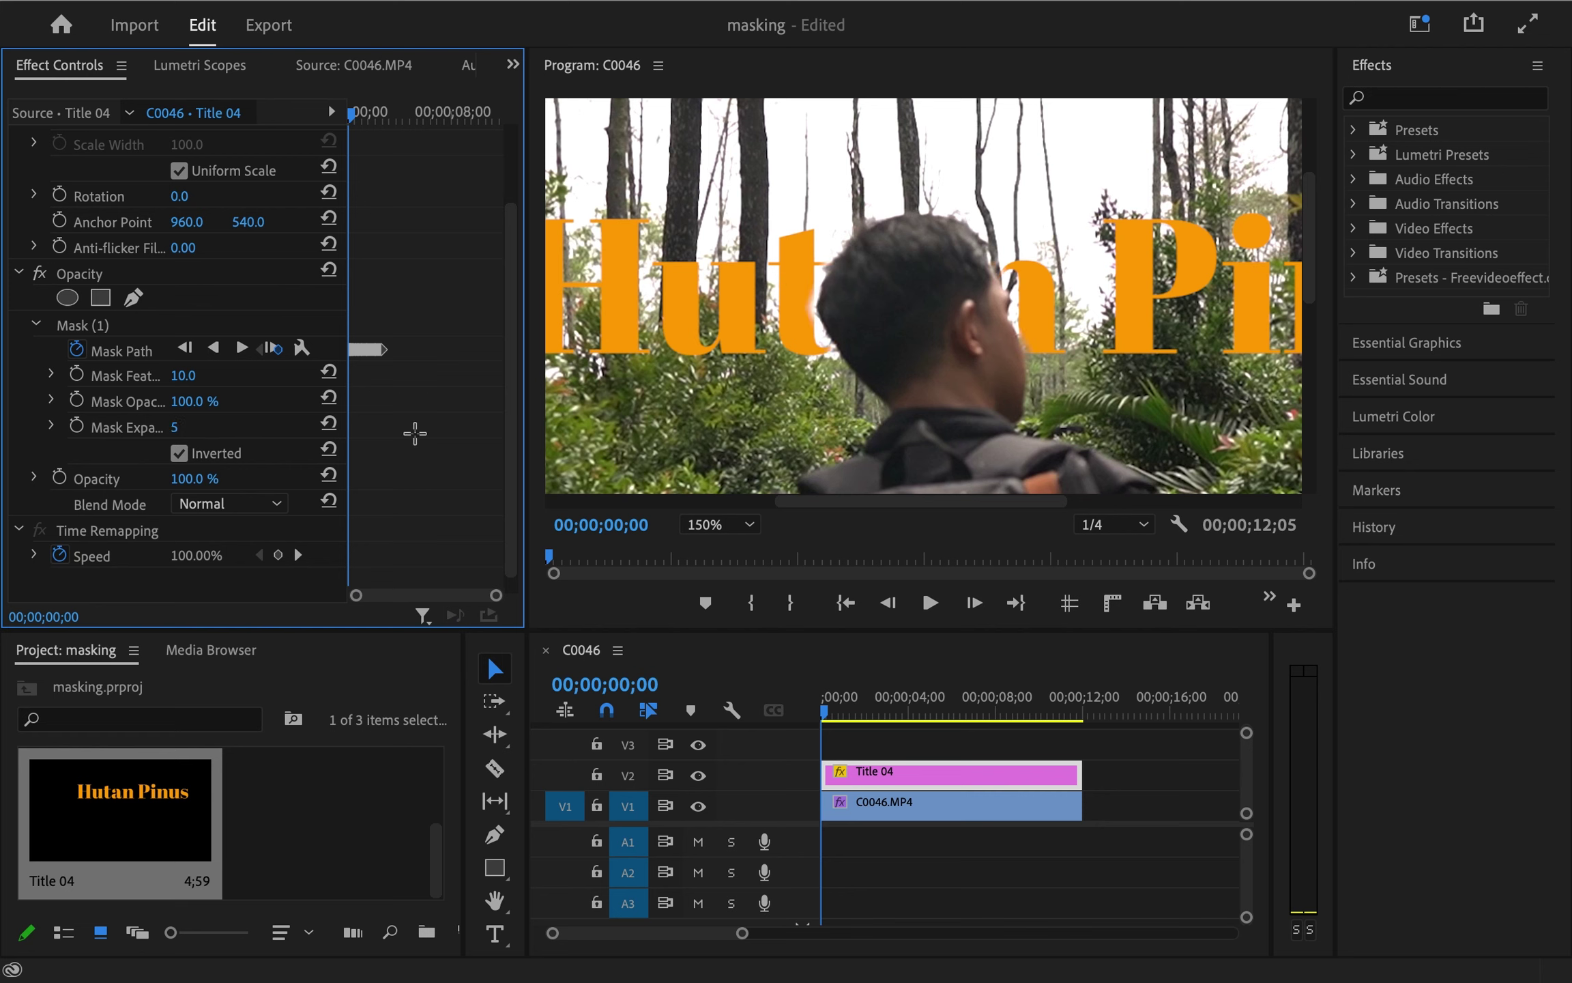
pyautogui.click(204, 421)
pyautogui.write('2')
pyautogui.press('Return')
# Play back to check the head edge, then set Mask Expansion to 1.0
pyautogui.press('space')
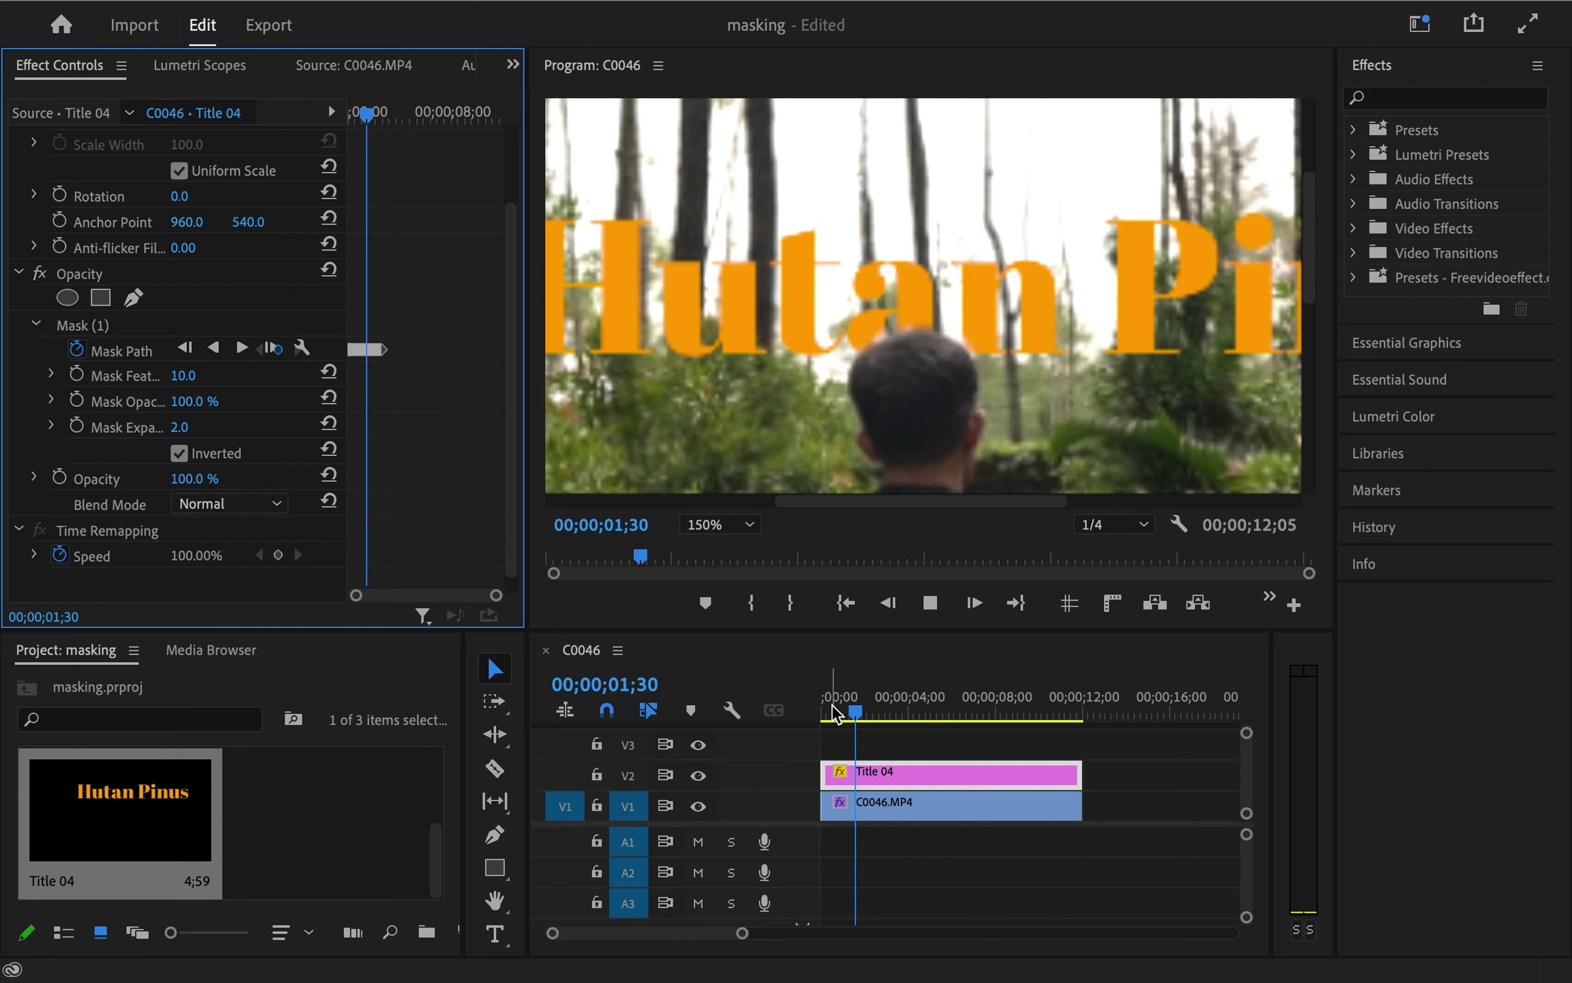
pyautogui.click(831, 704)
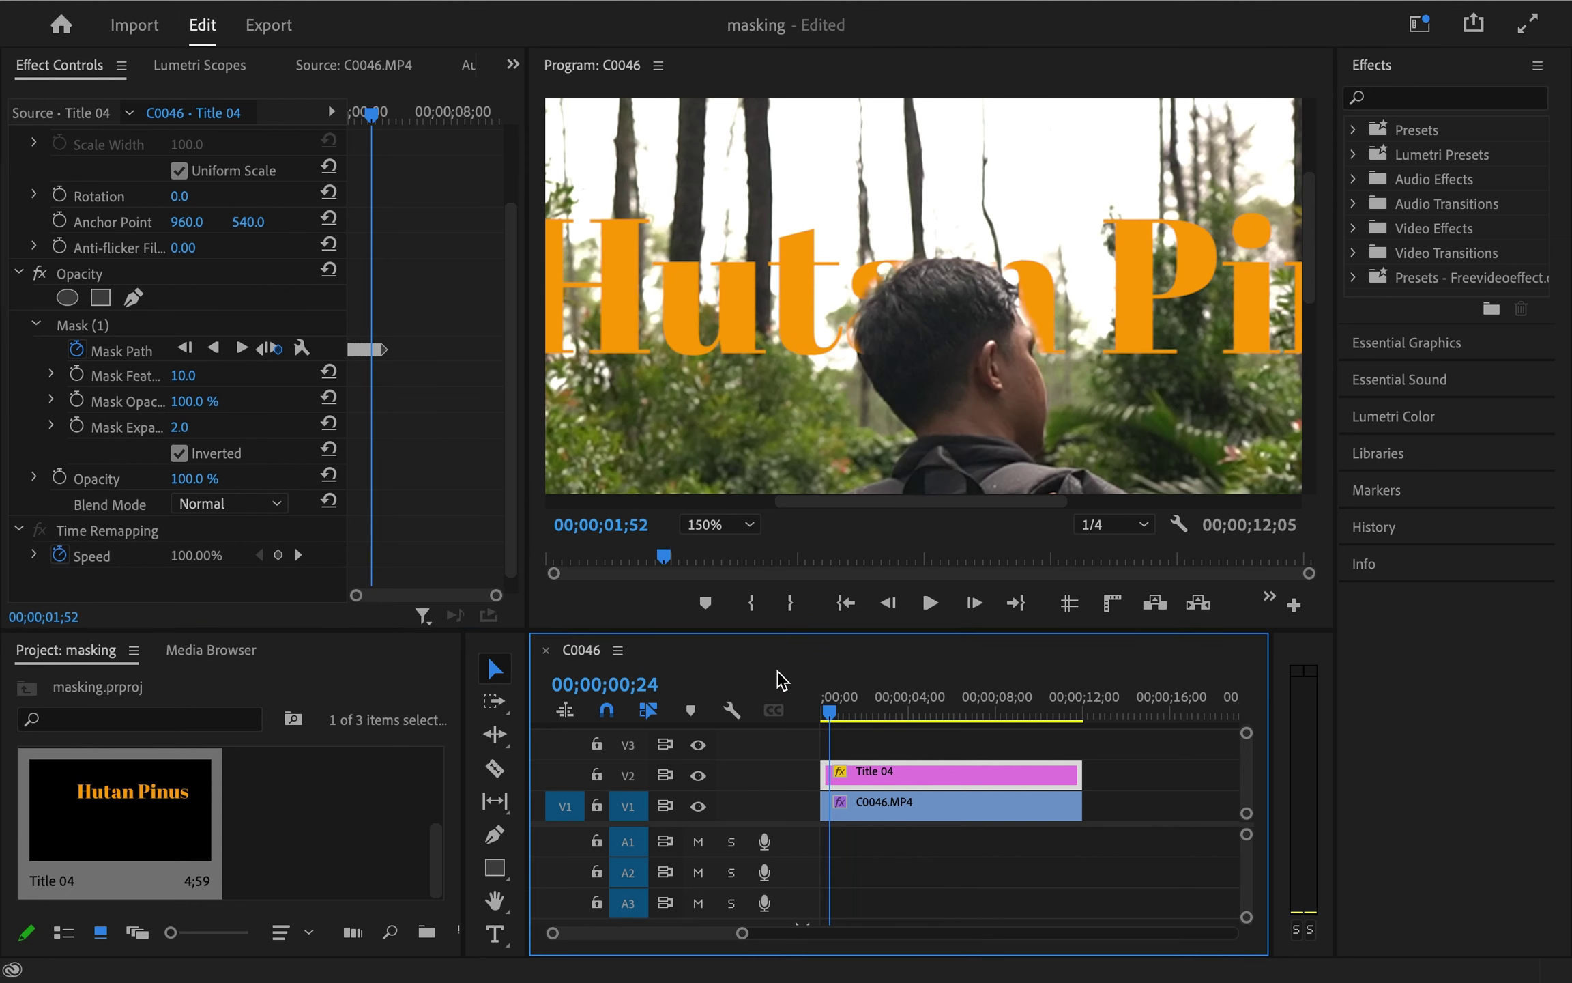
pyautogui.click(194, 428)
pyautogui.write('1')
pyautogui.press('Return')
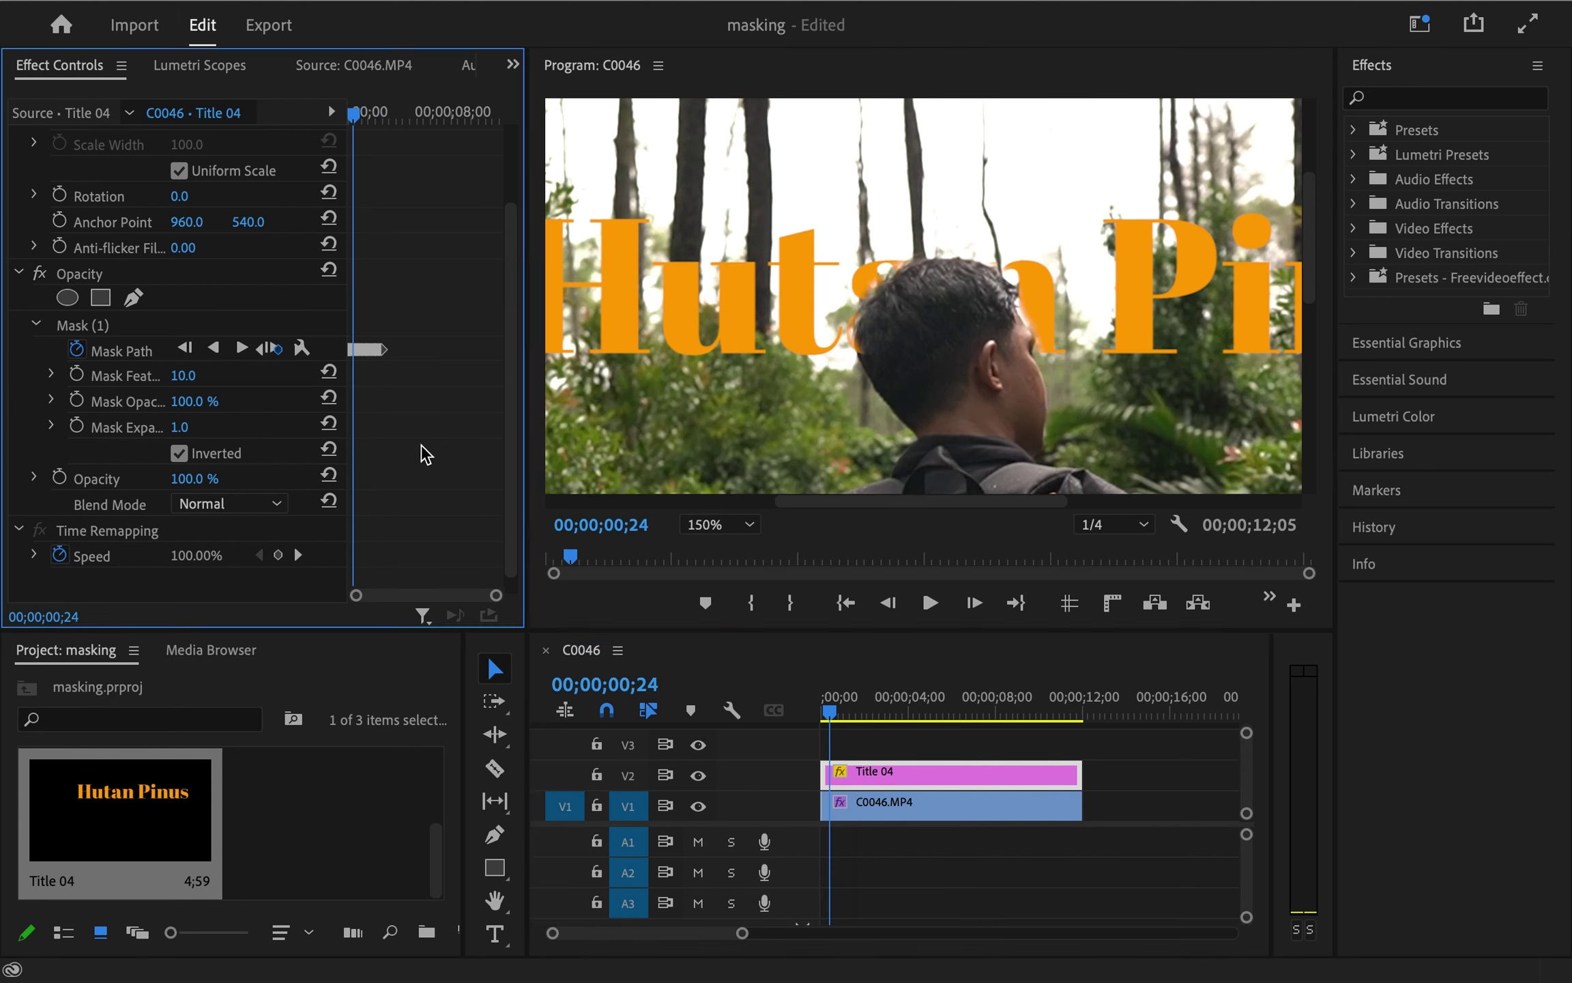
# Set the Program monitor zoom back to Fit and return to the sequence start
pyautogui.click(855, 770)
pyautogui.click(734, 531)
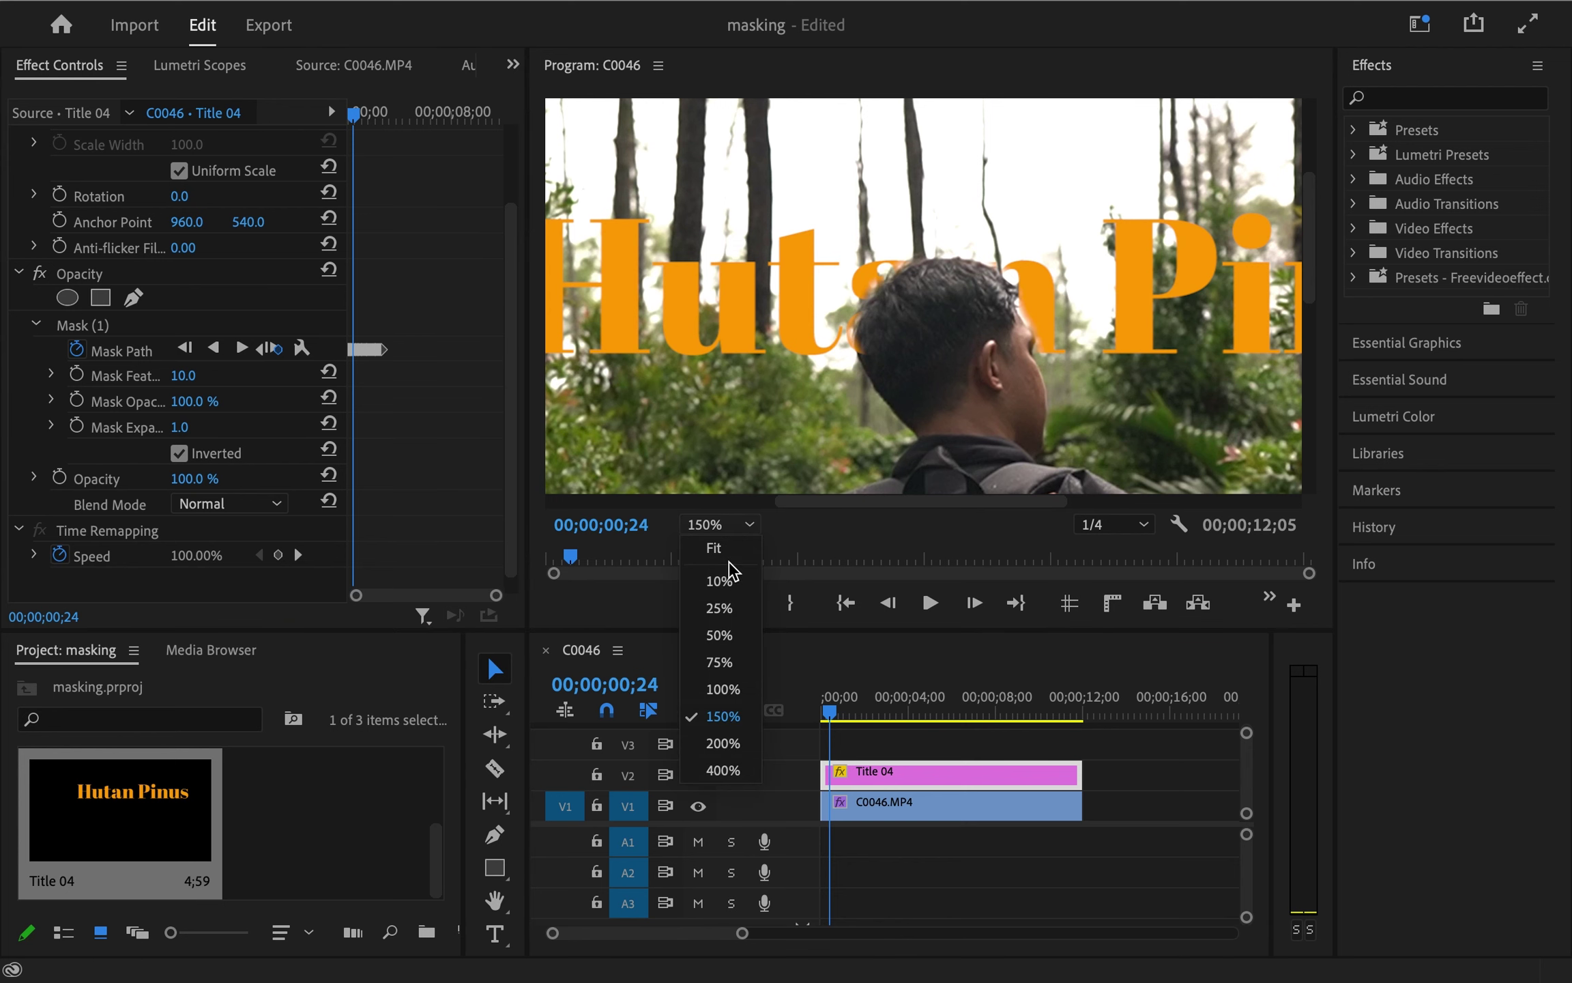
pyautogui.click(724, 548)
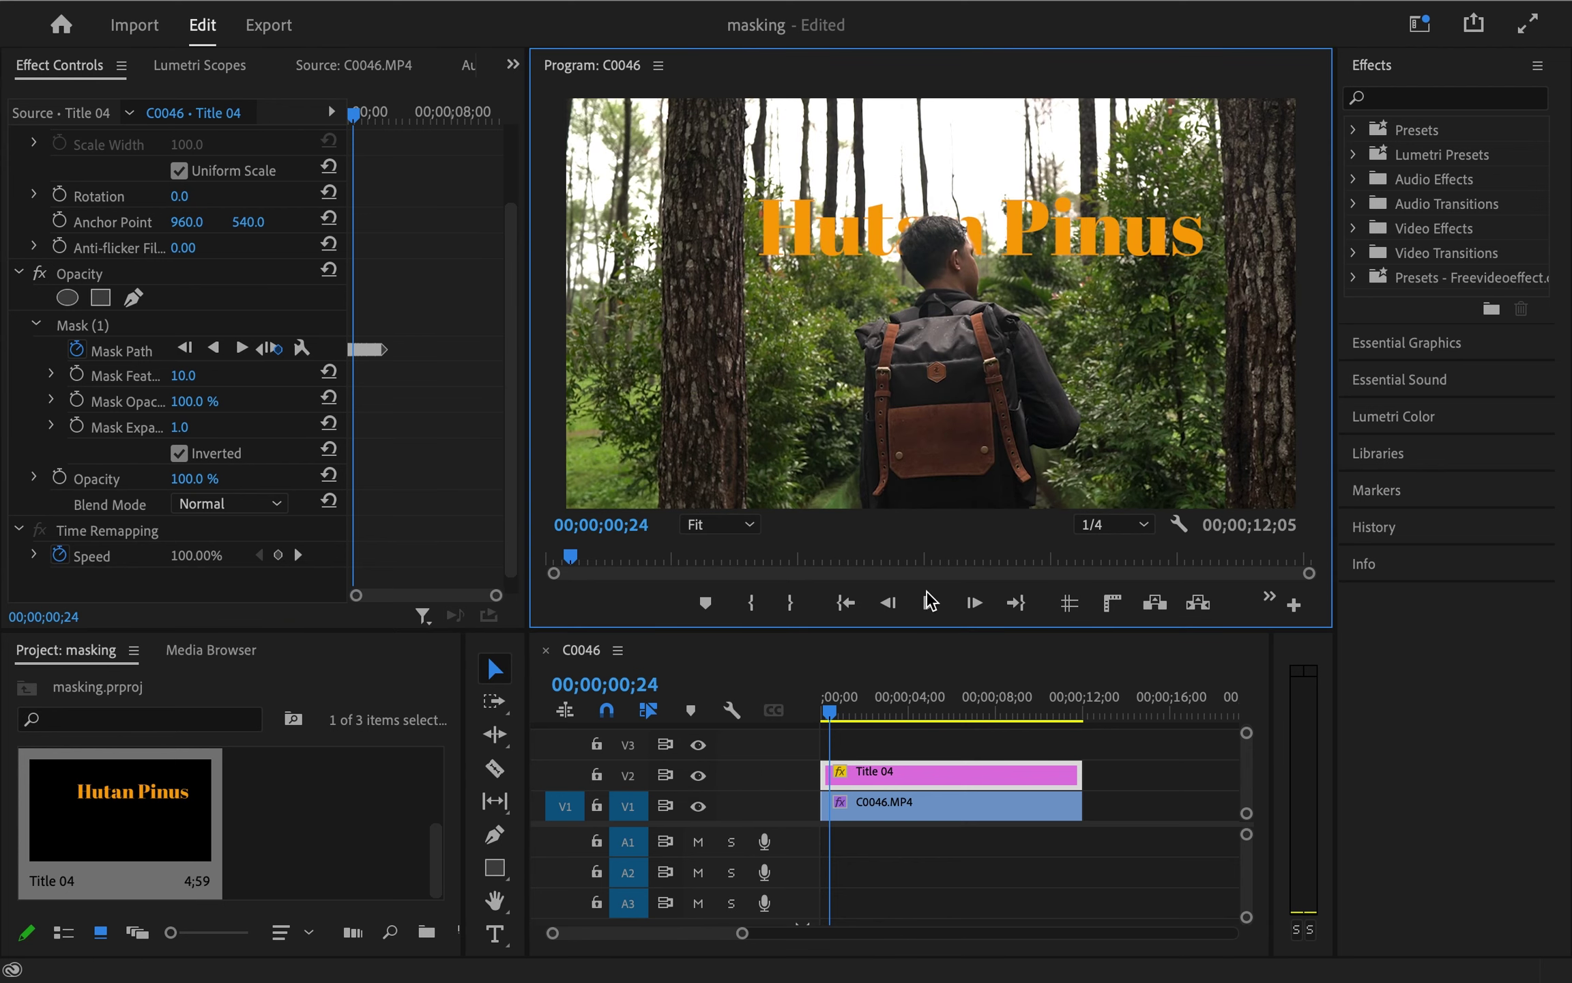
pyautogui.click(822, 710)
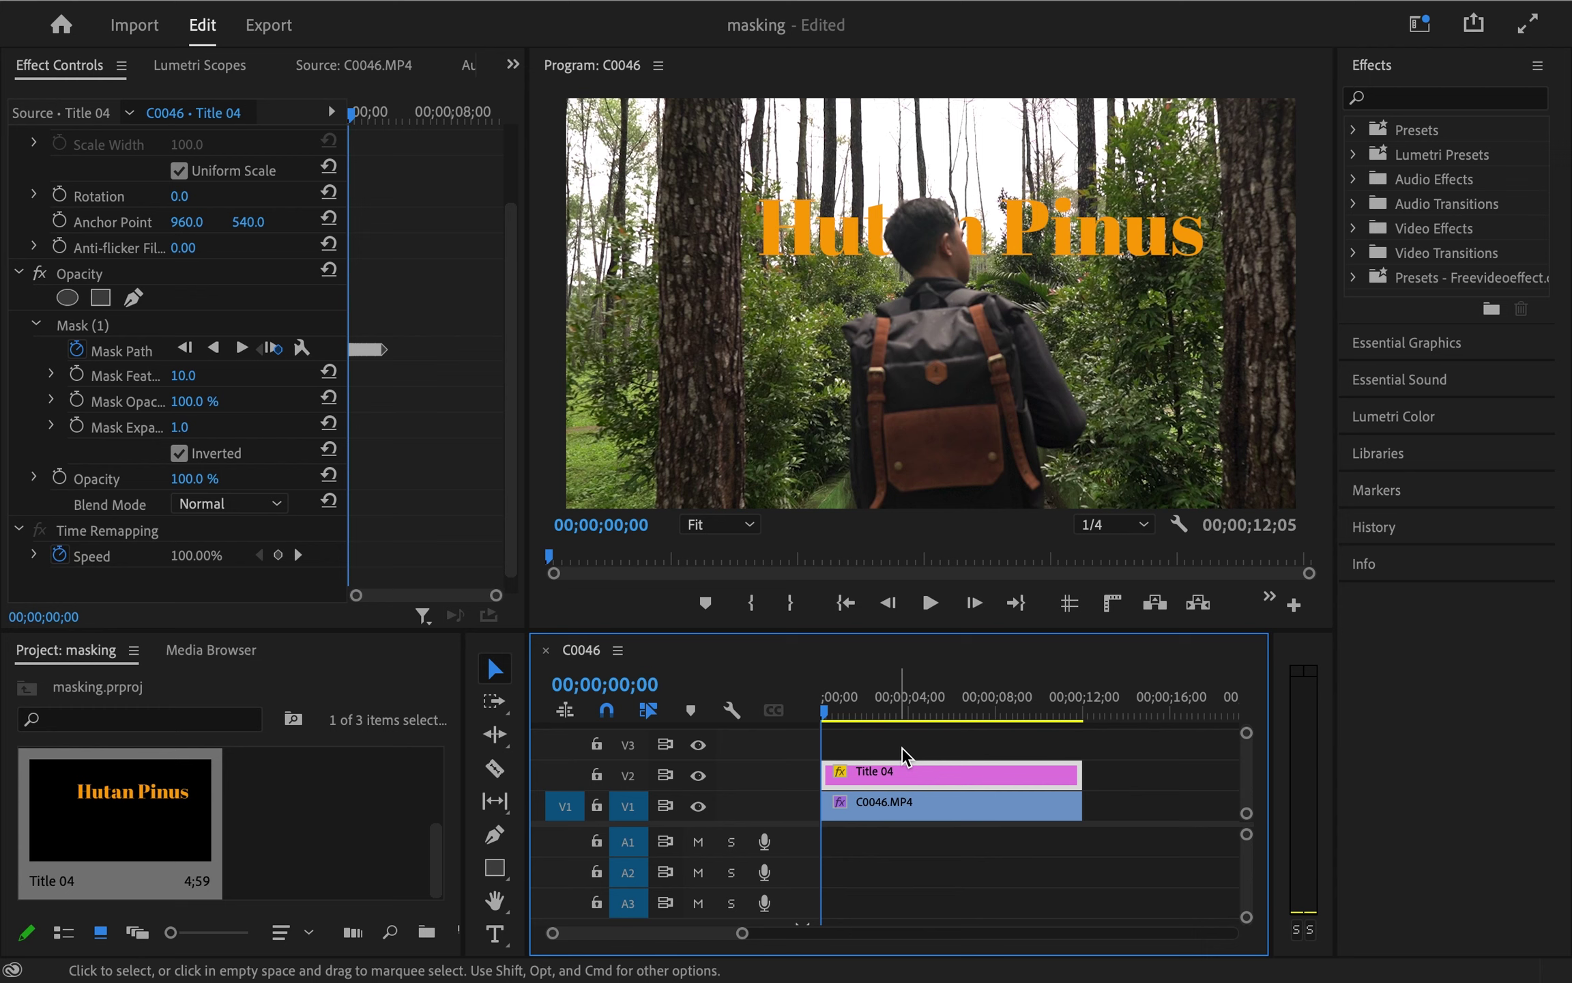
# Play the sequence and scrub forward to check the masked Hutan Pinus title
pyautogui.click(902, 748)
pyautogui.press('space')
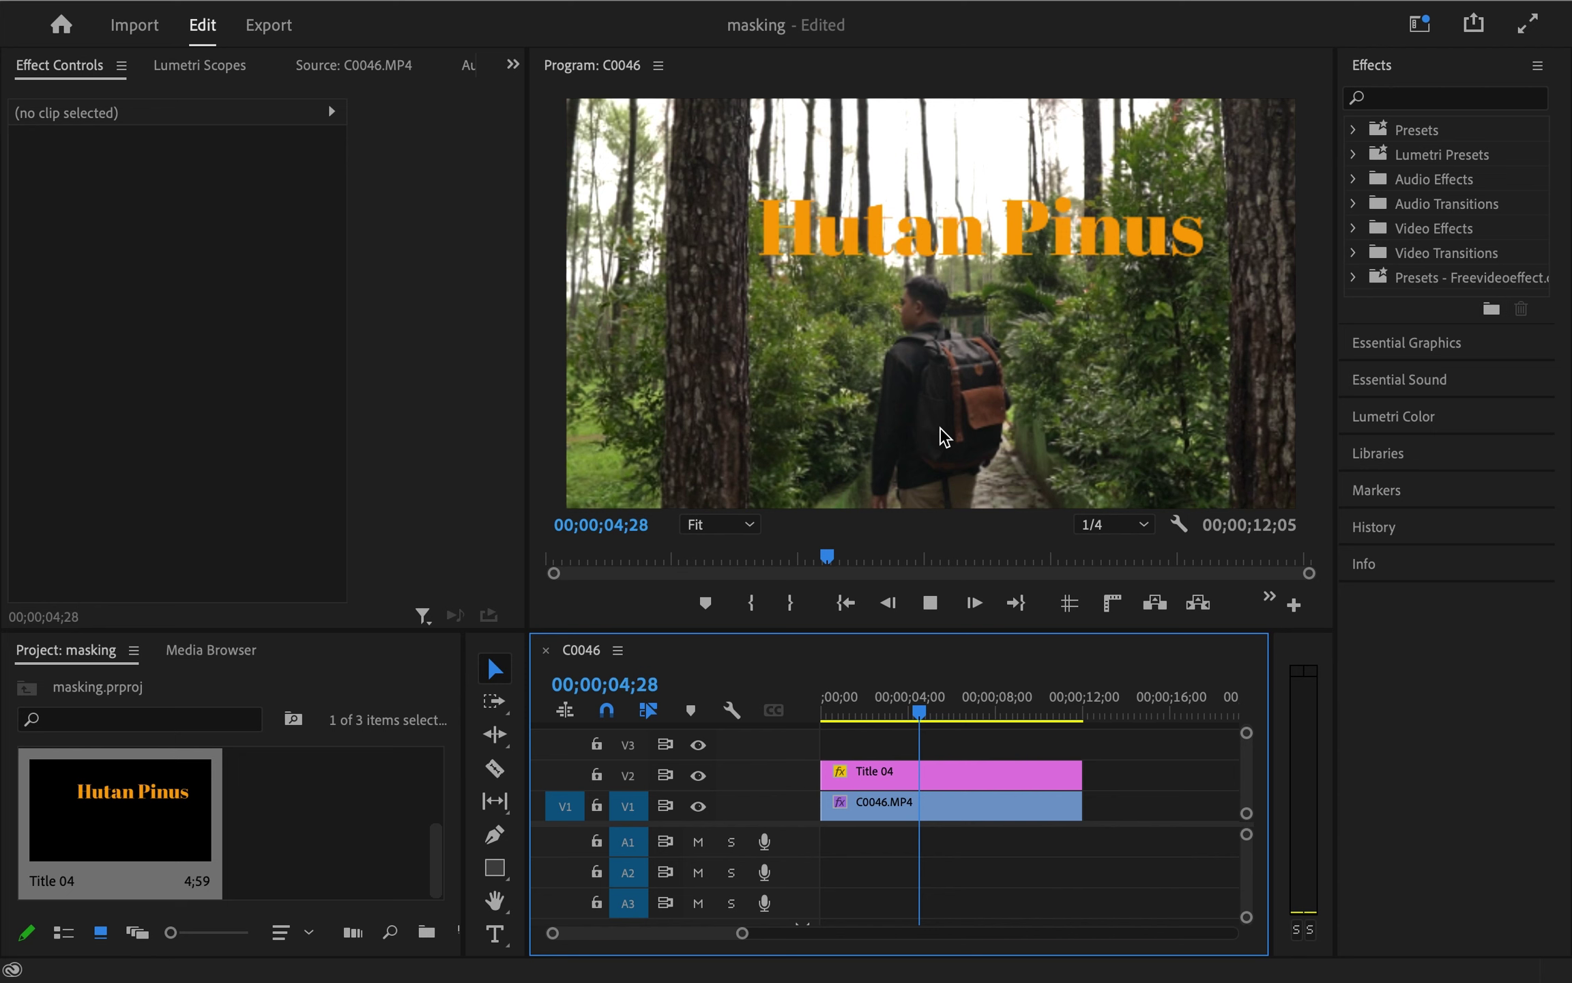
pyautogui.click(946, 436)
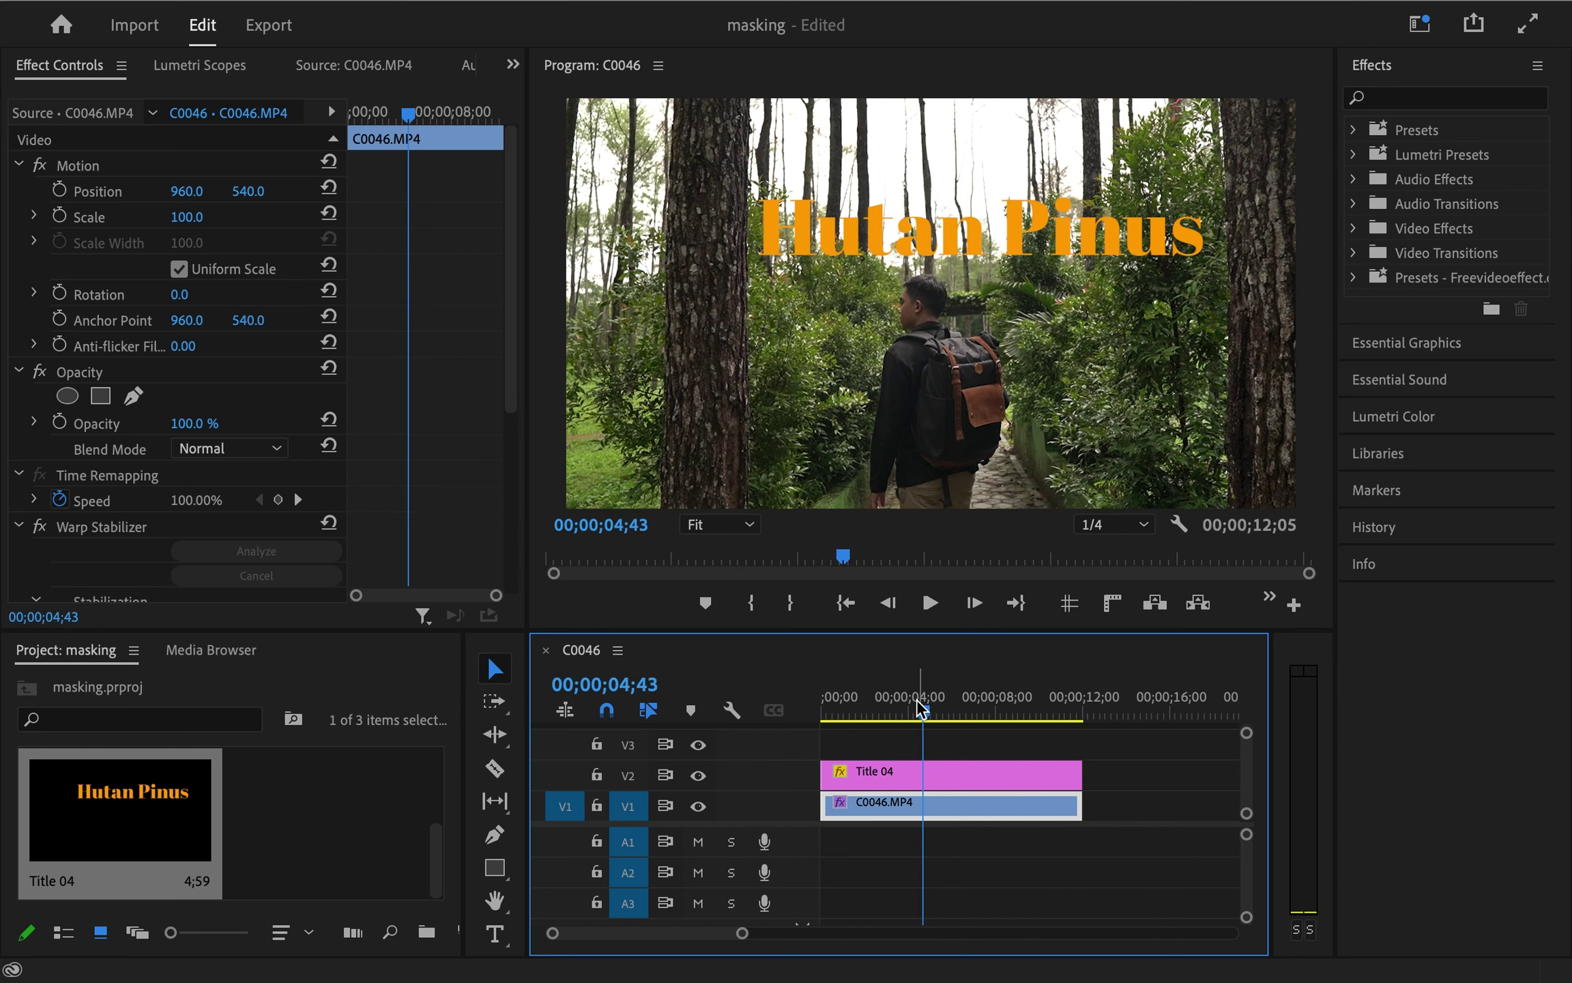
pyautogui.moveTo(913, 703)
pyautogui.mouseDown()
pyautogui.moveTo(1080, 701)
pyautogui.moveTo(742, 702)
pyautogui.moveTo(751, 713)
pyautogui.mouseUp()
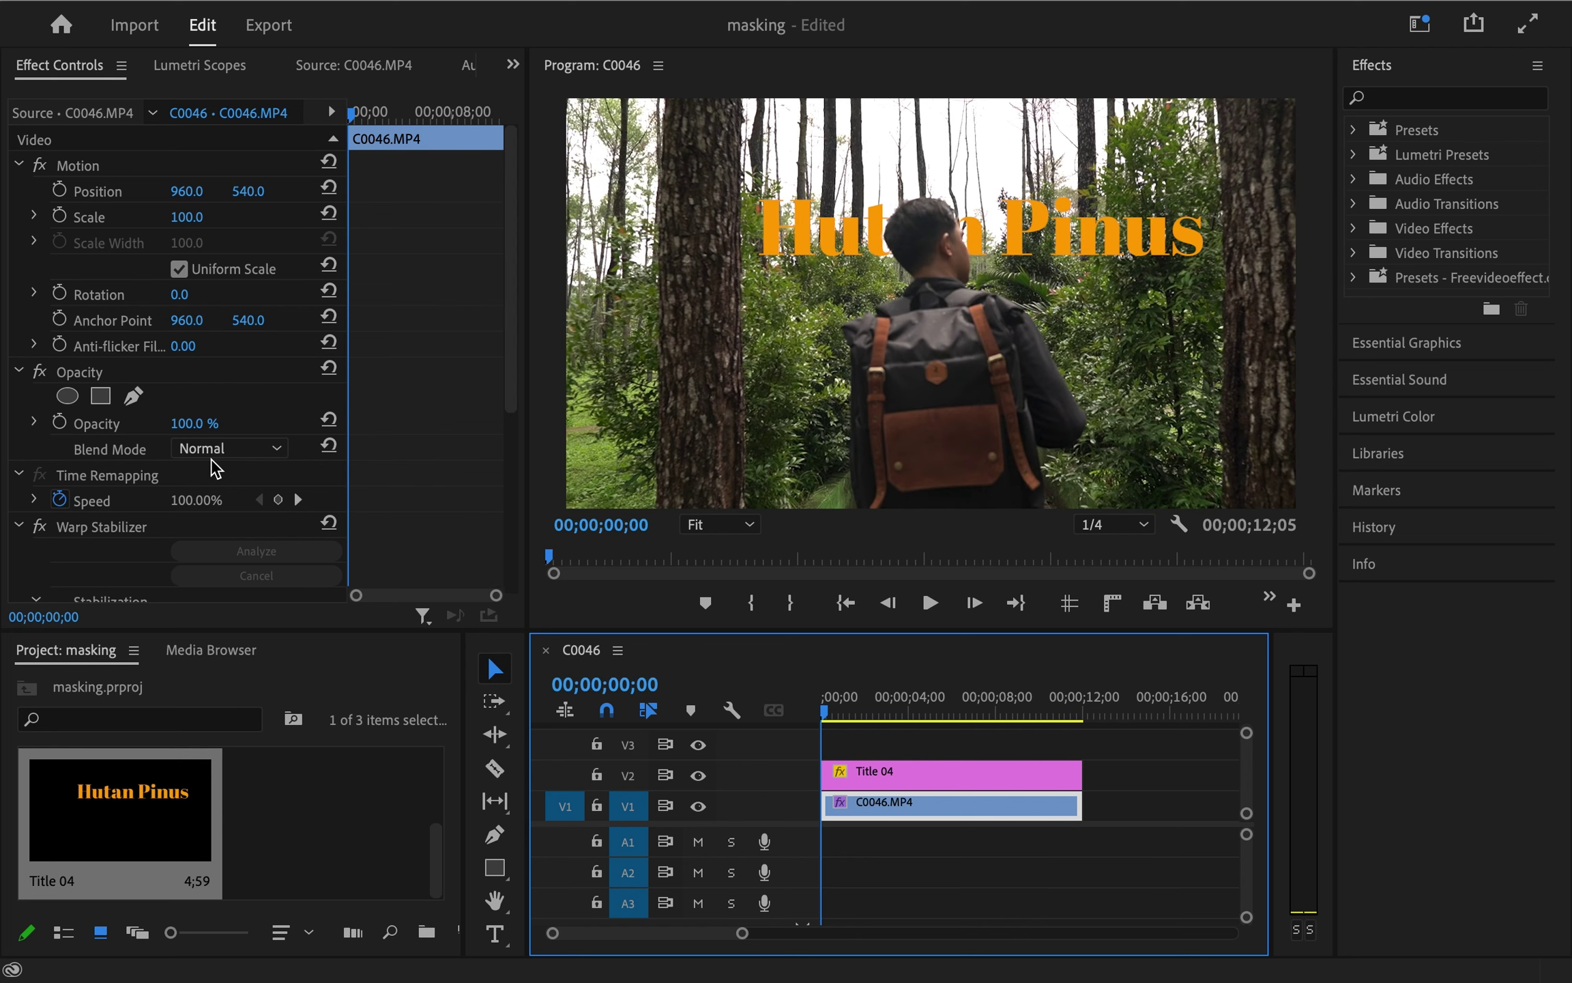
# With Title 04 selected, play the preview and stop at 00;00;05;29
pyautogui.click(887, 771)
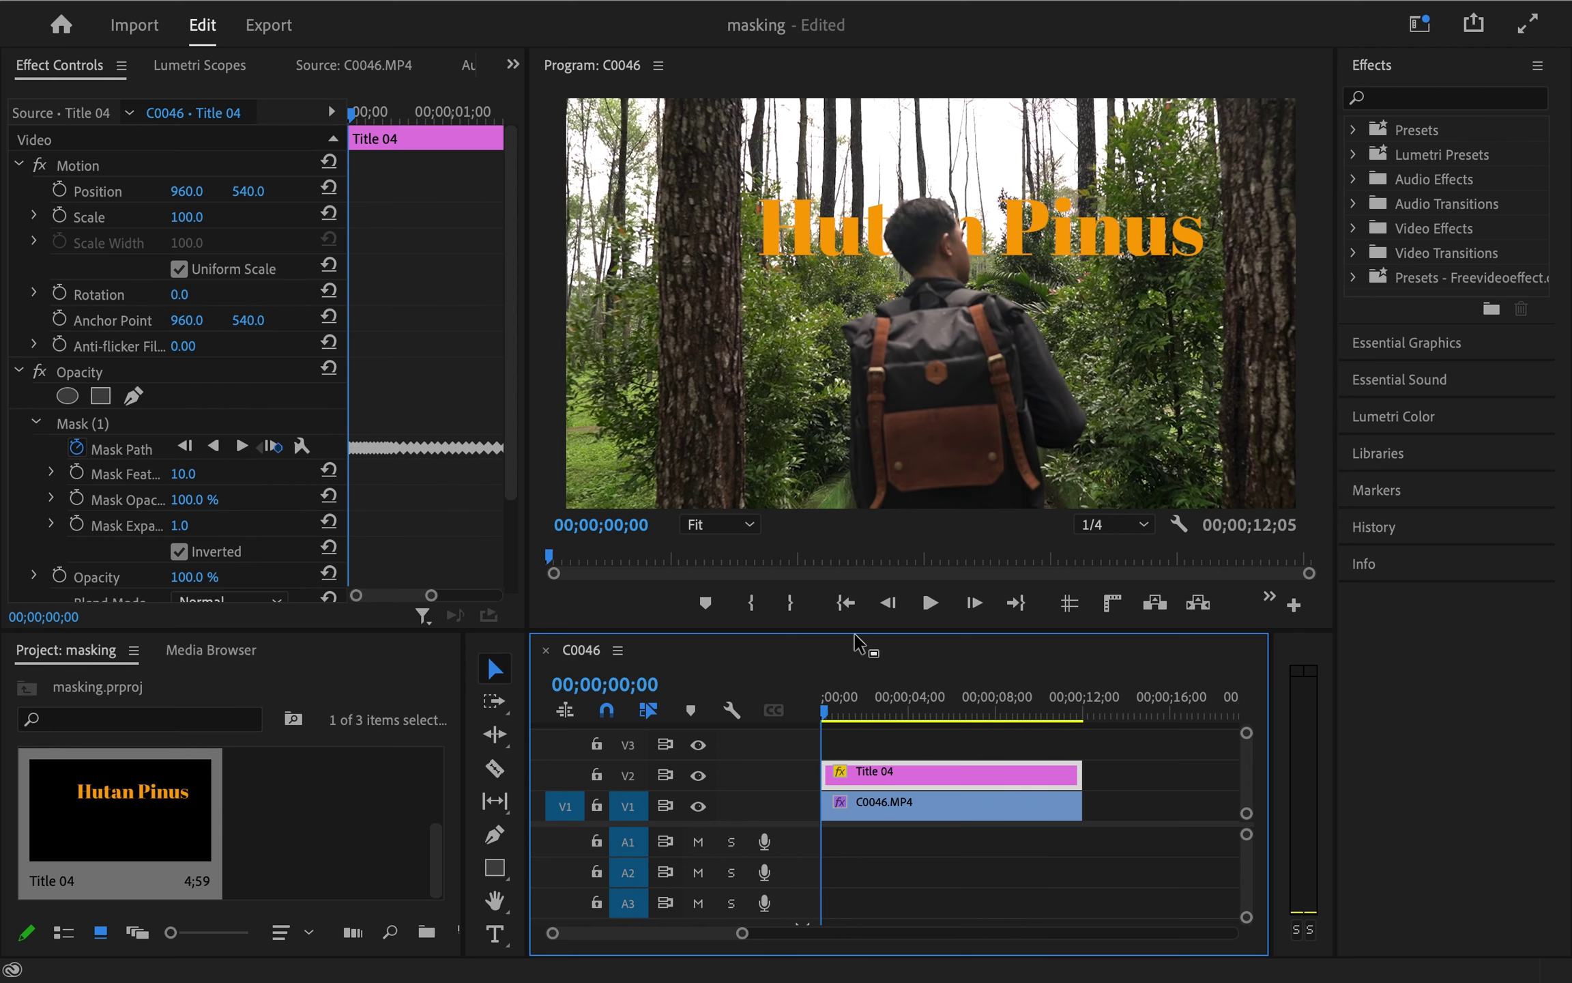
pyautogui.click(931, 603)
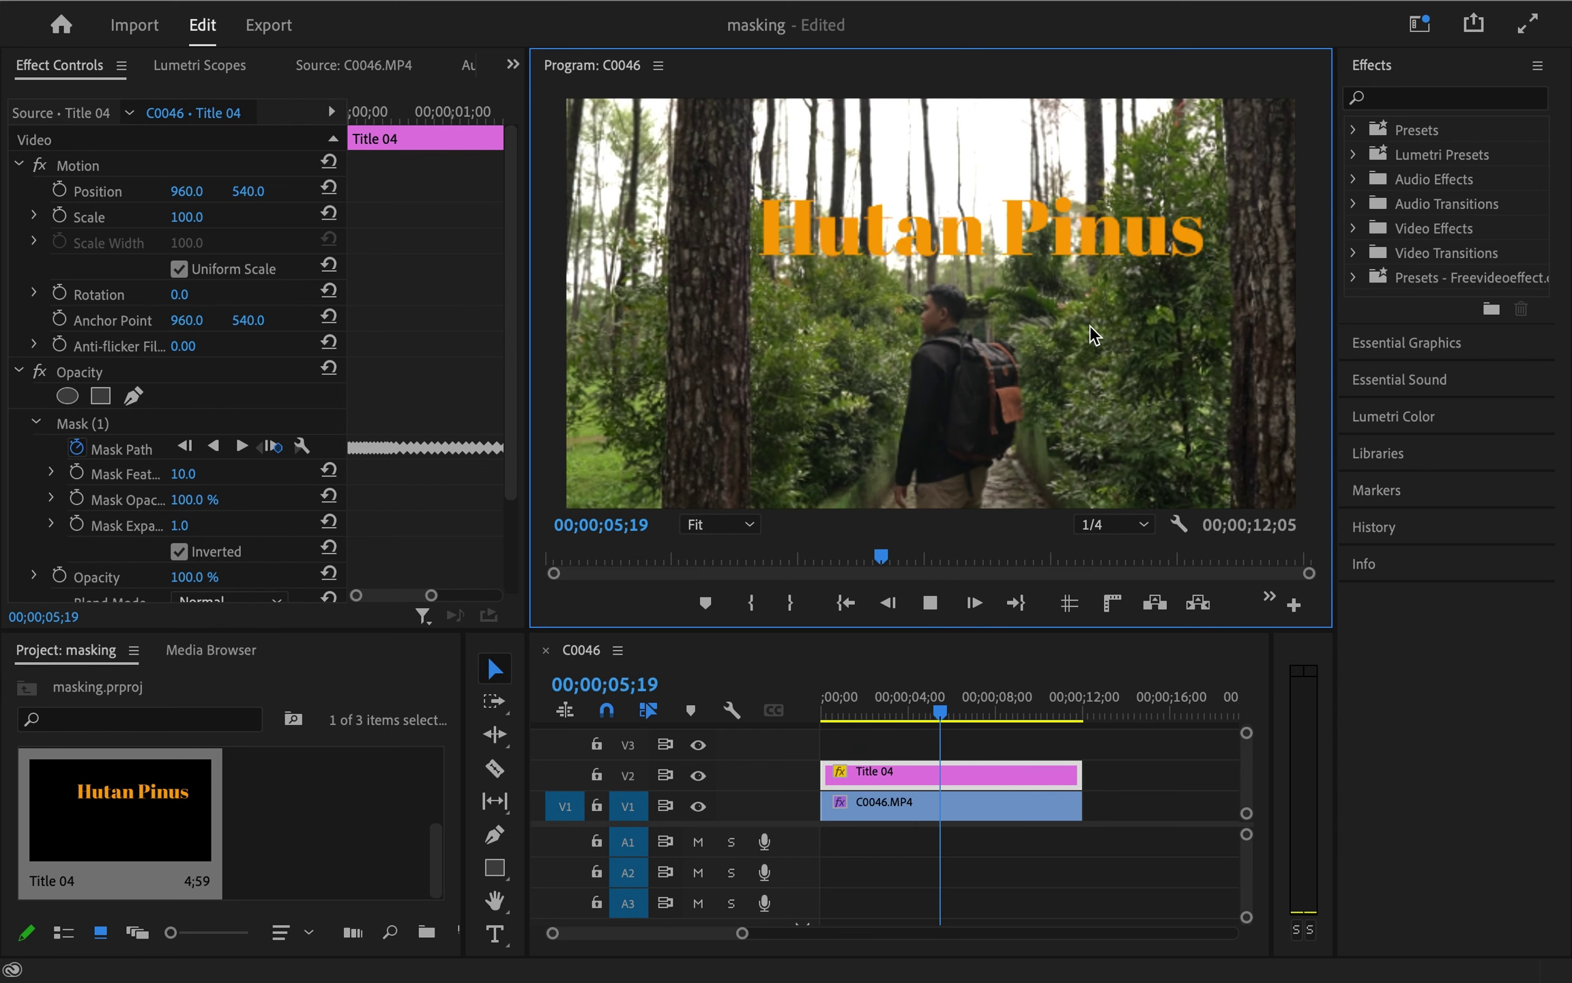
pyautogui.press('space')
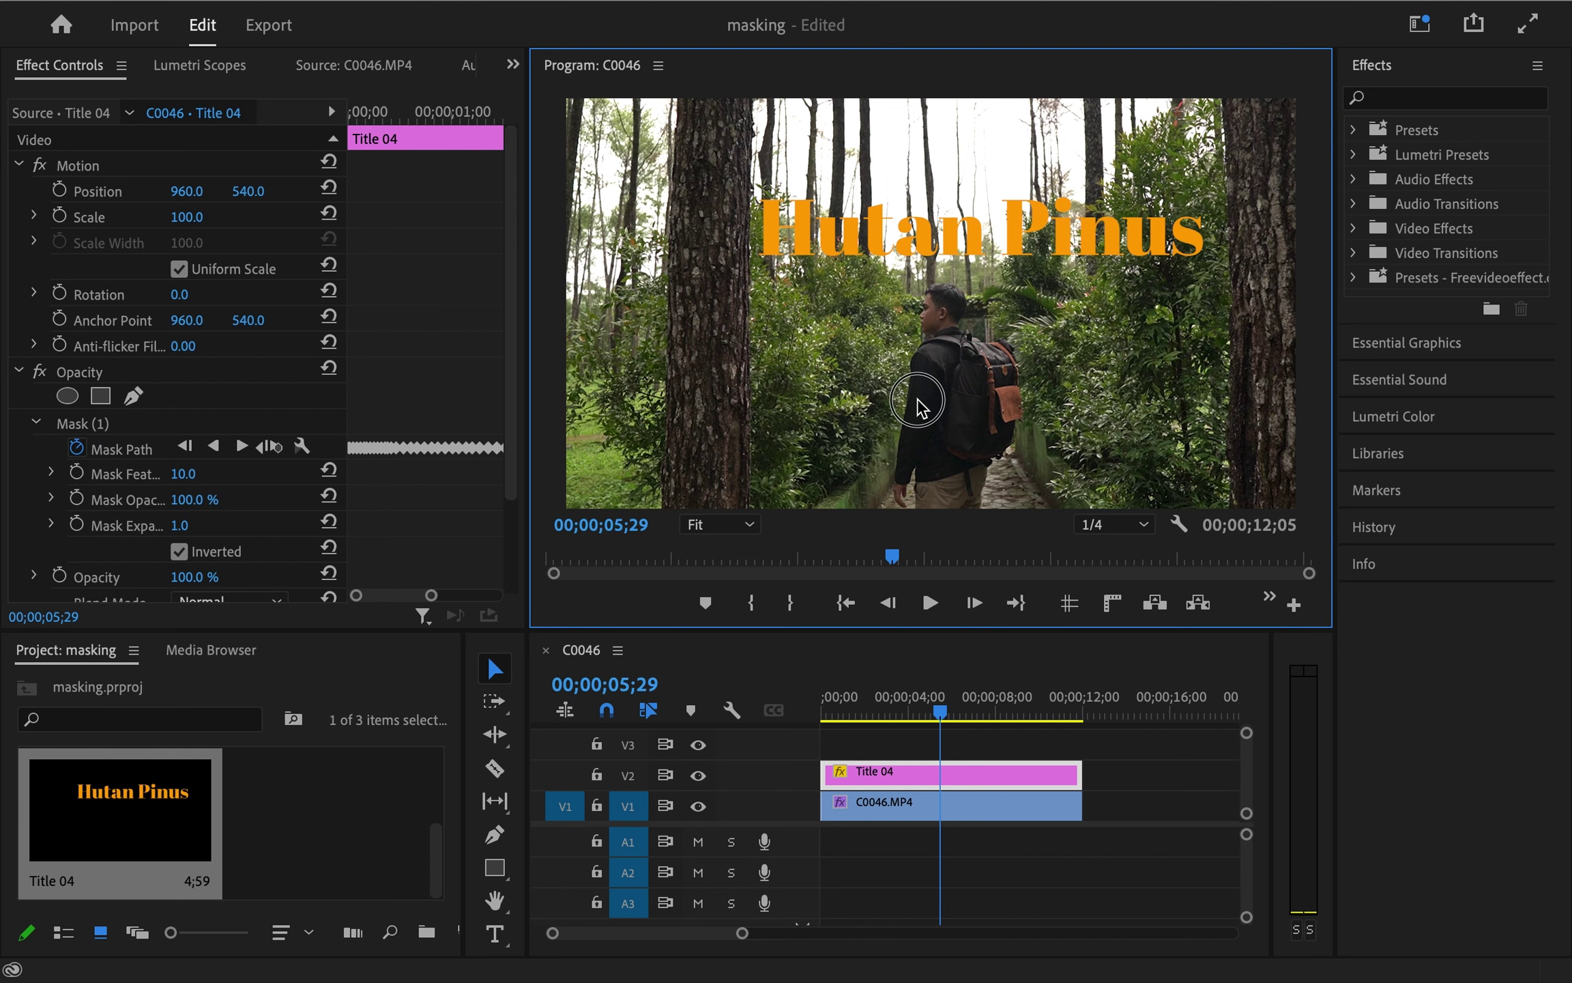
pyautogui.moveTo(22, 20)
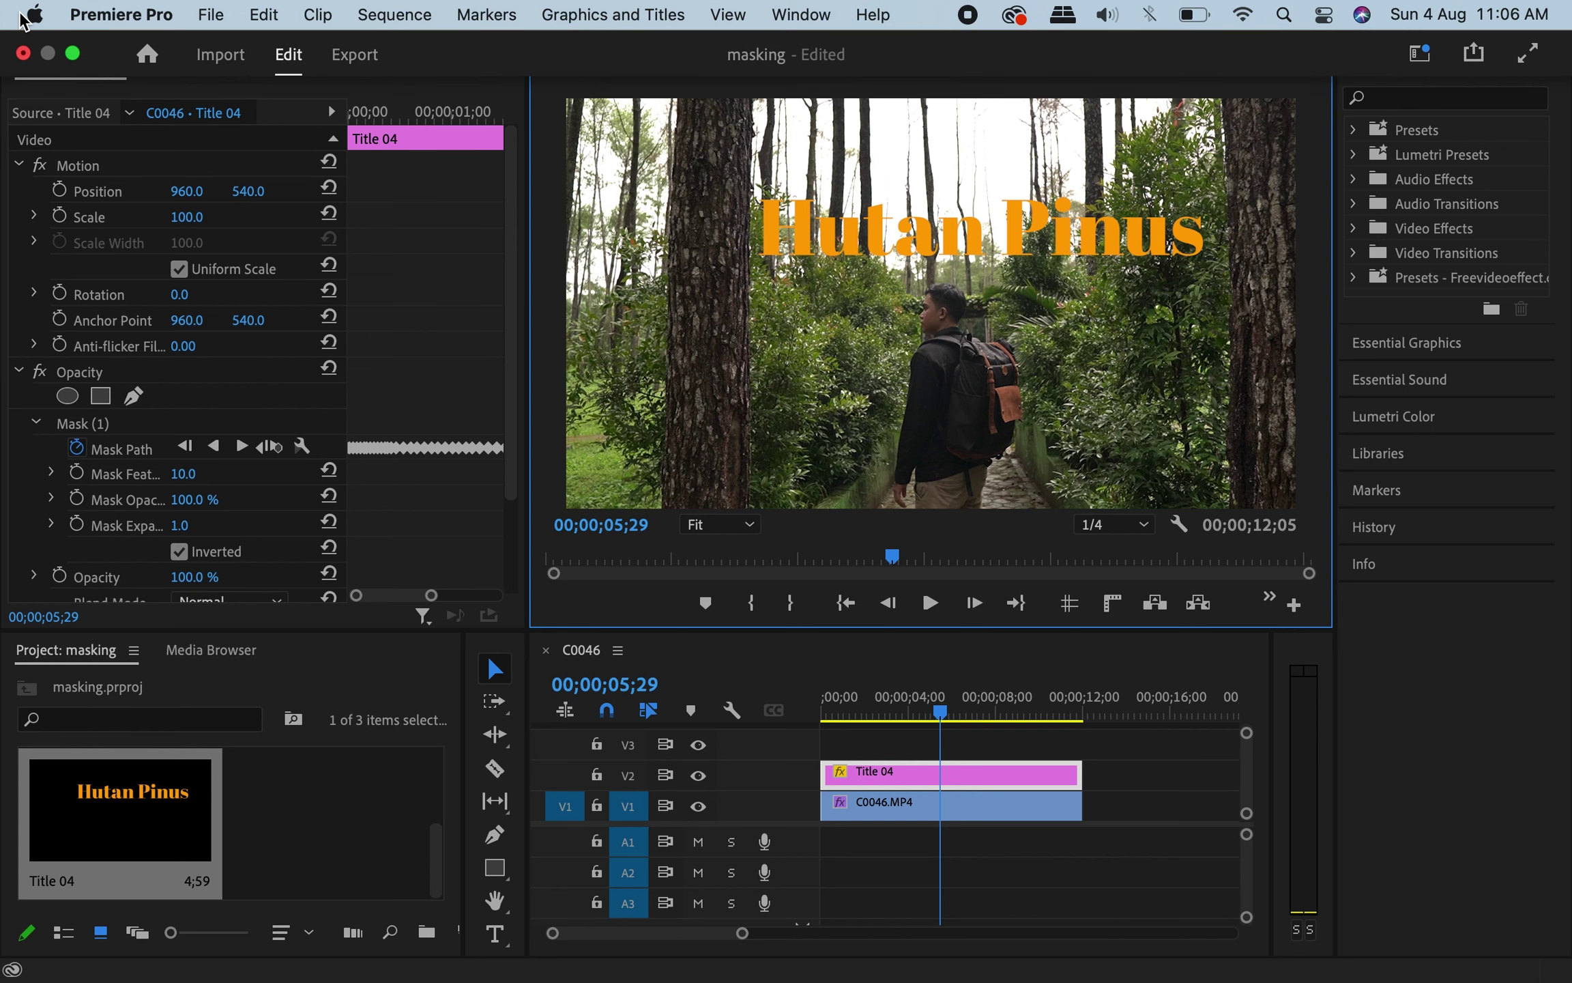
# Create a new Legacy Title named Title 05 with default settings
pyautogui.click(211, 17)
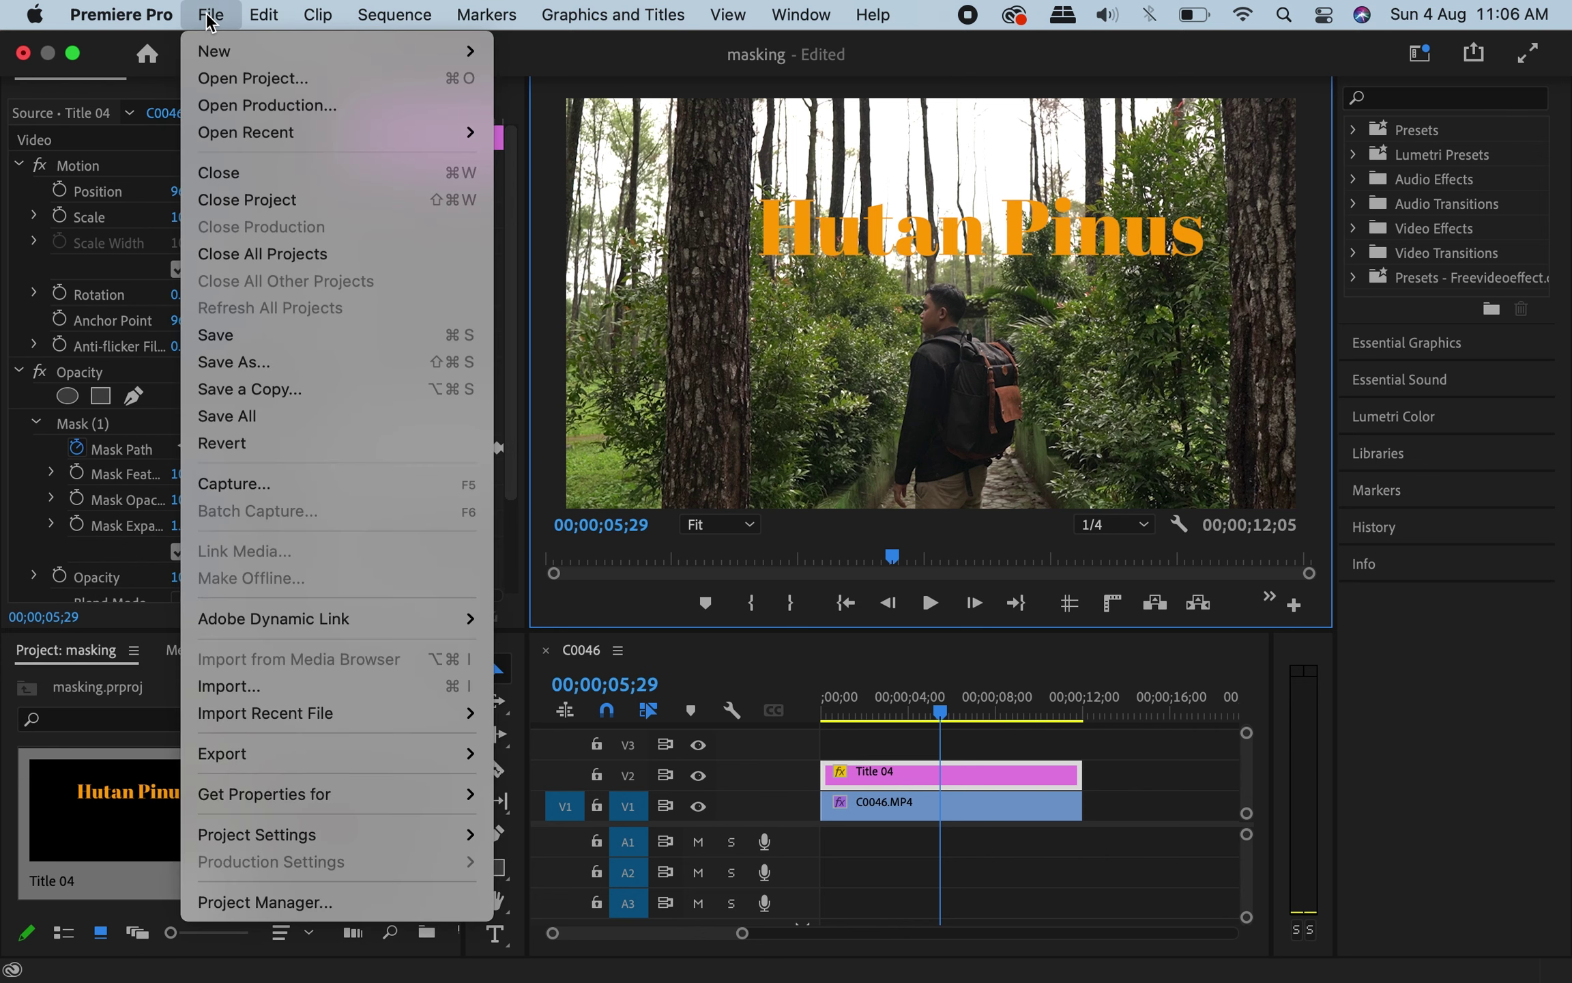
pyautogui.moveTo(413, 17)
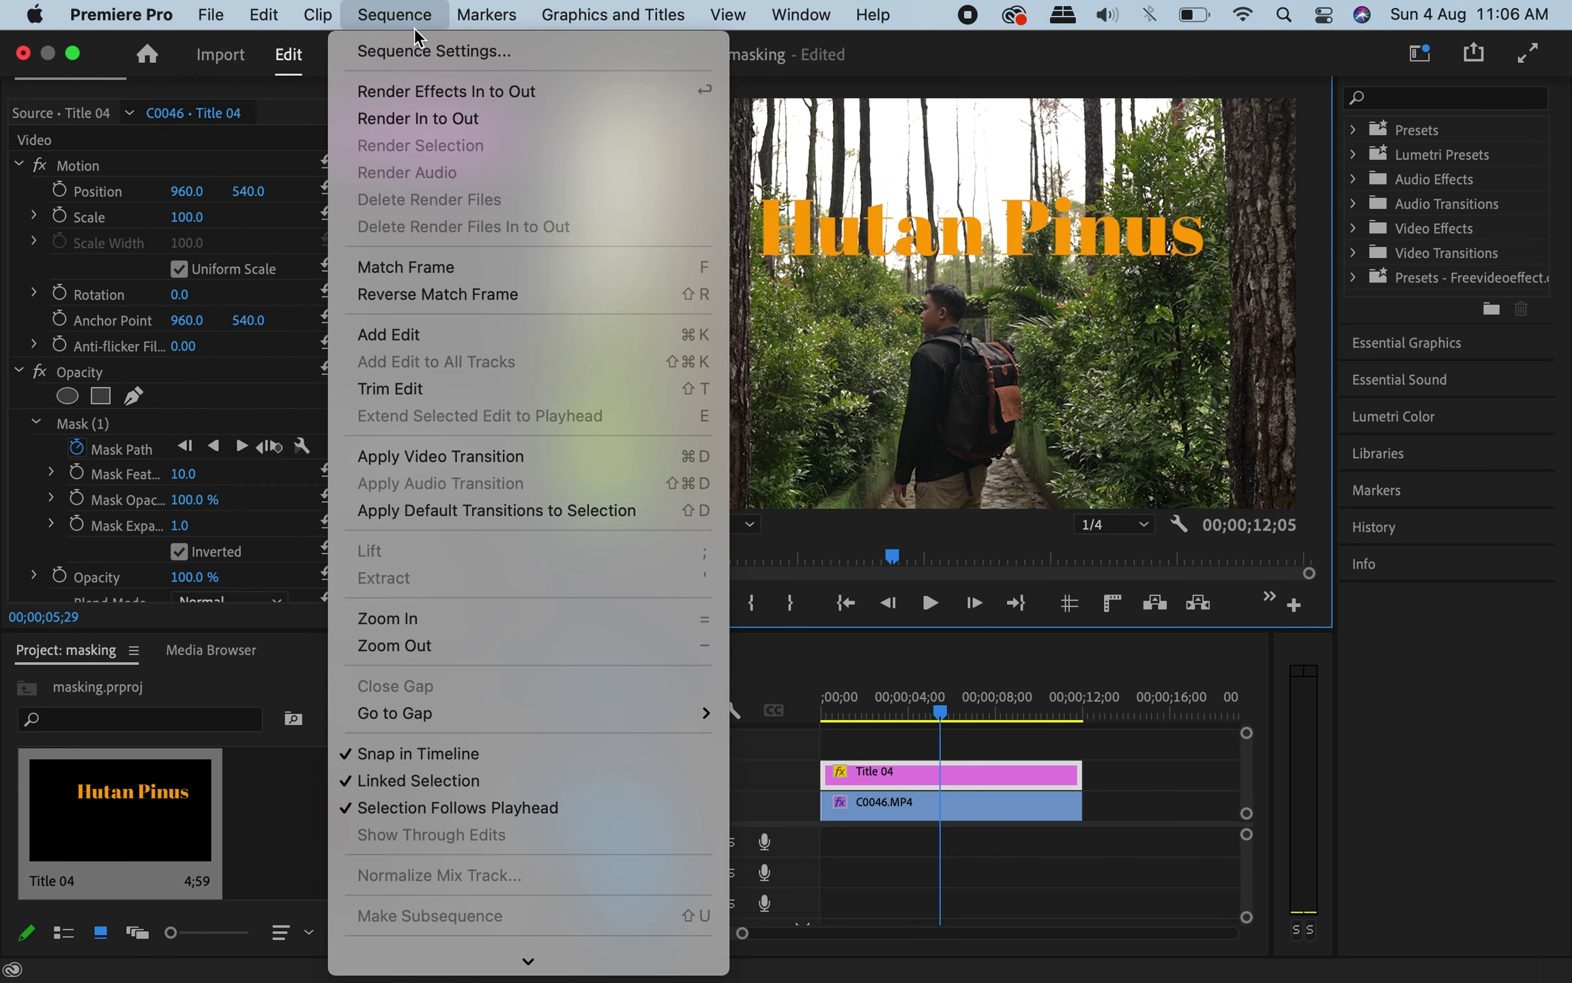
pyautogui.moveTo(209, 21)
pyautogui.moveTo(225, 49)
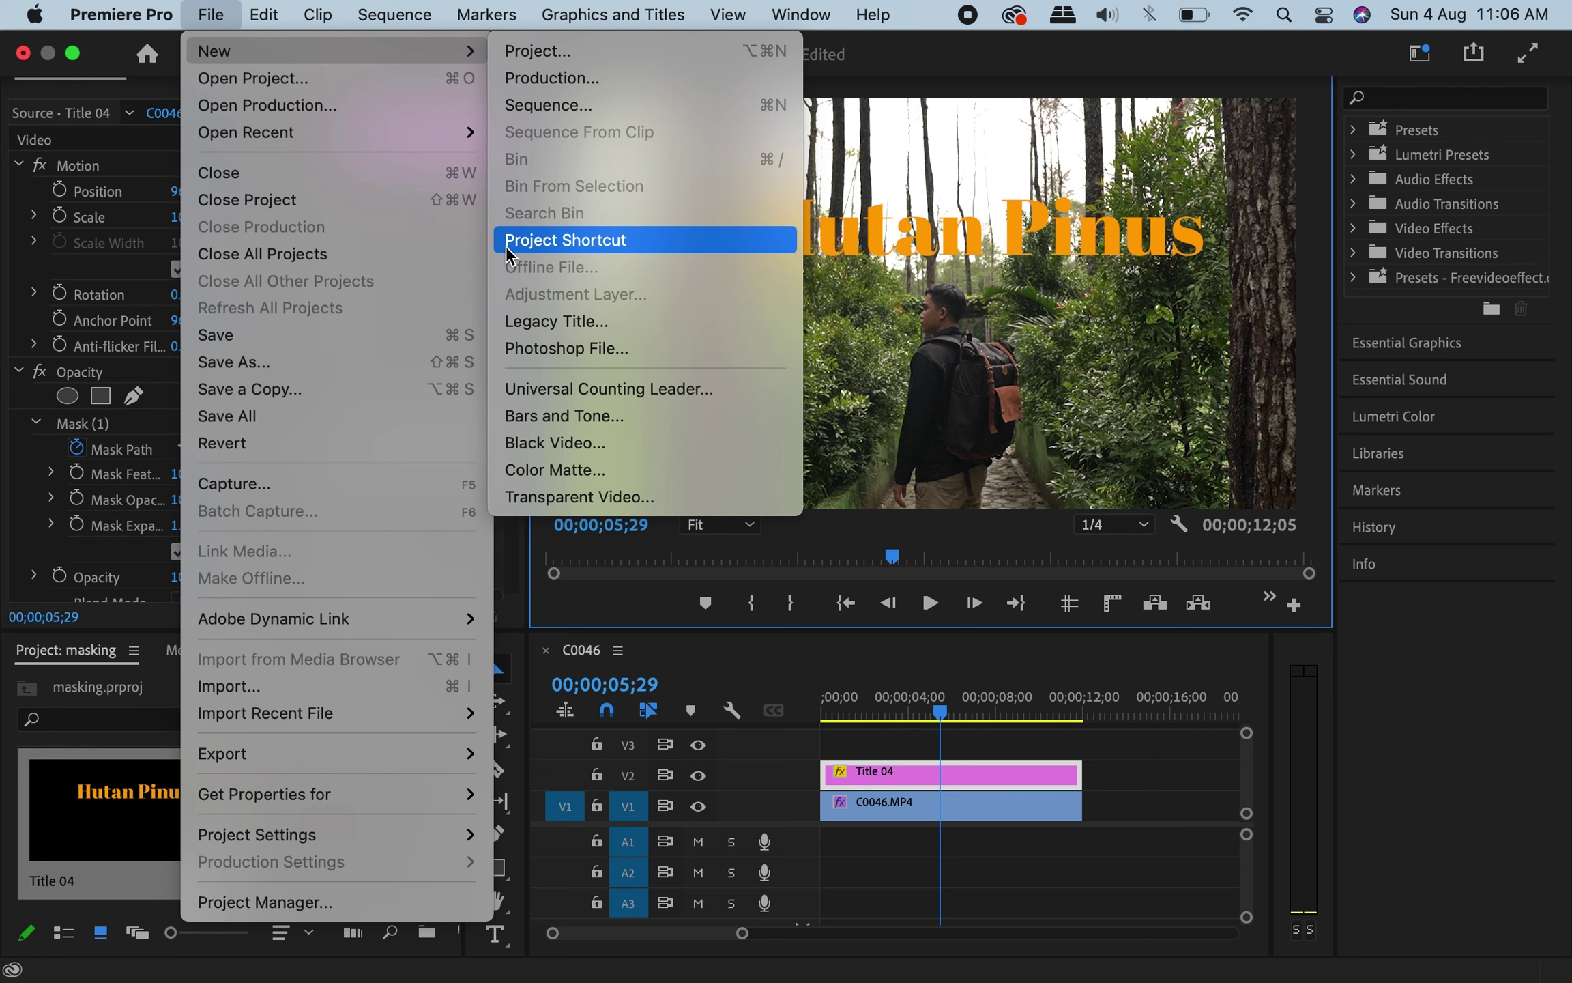
pyautogui.click(542, 325)
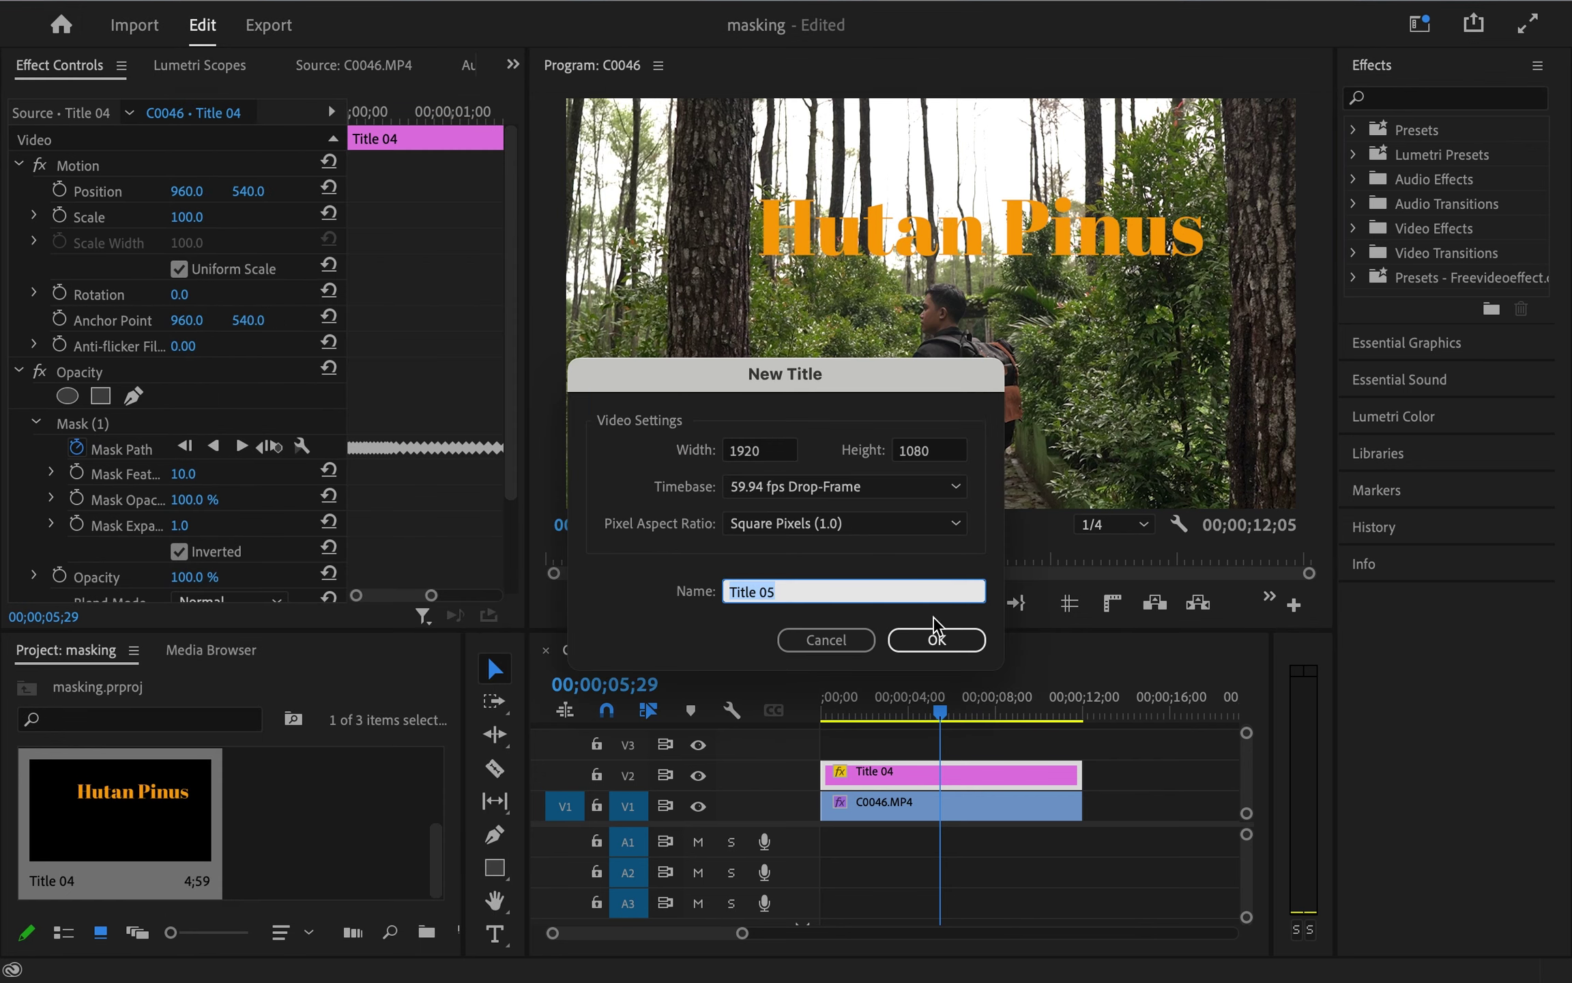
pyautogui.click(941, 639)
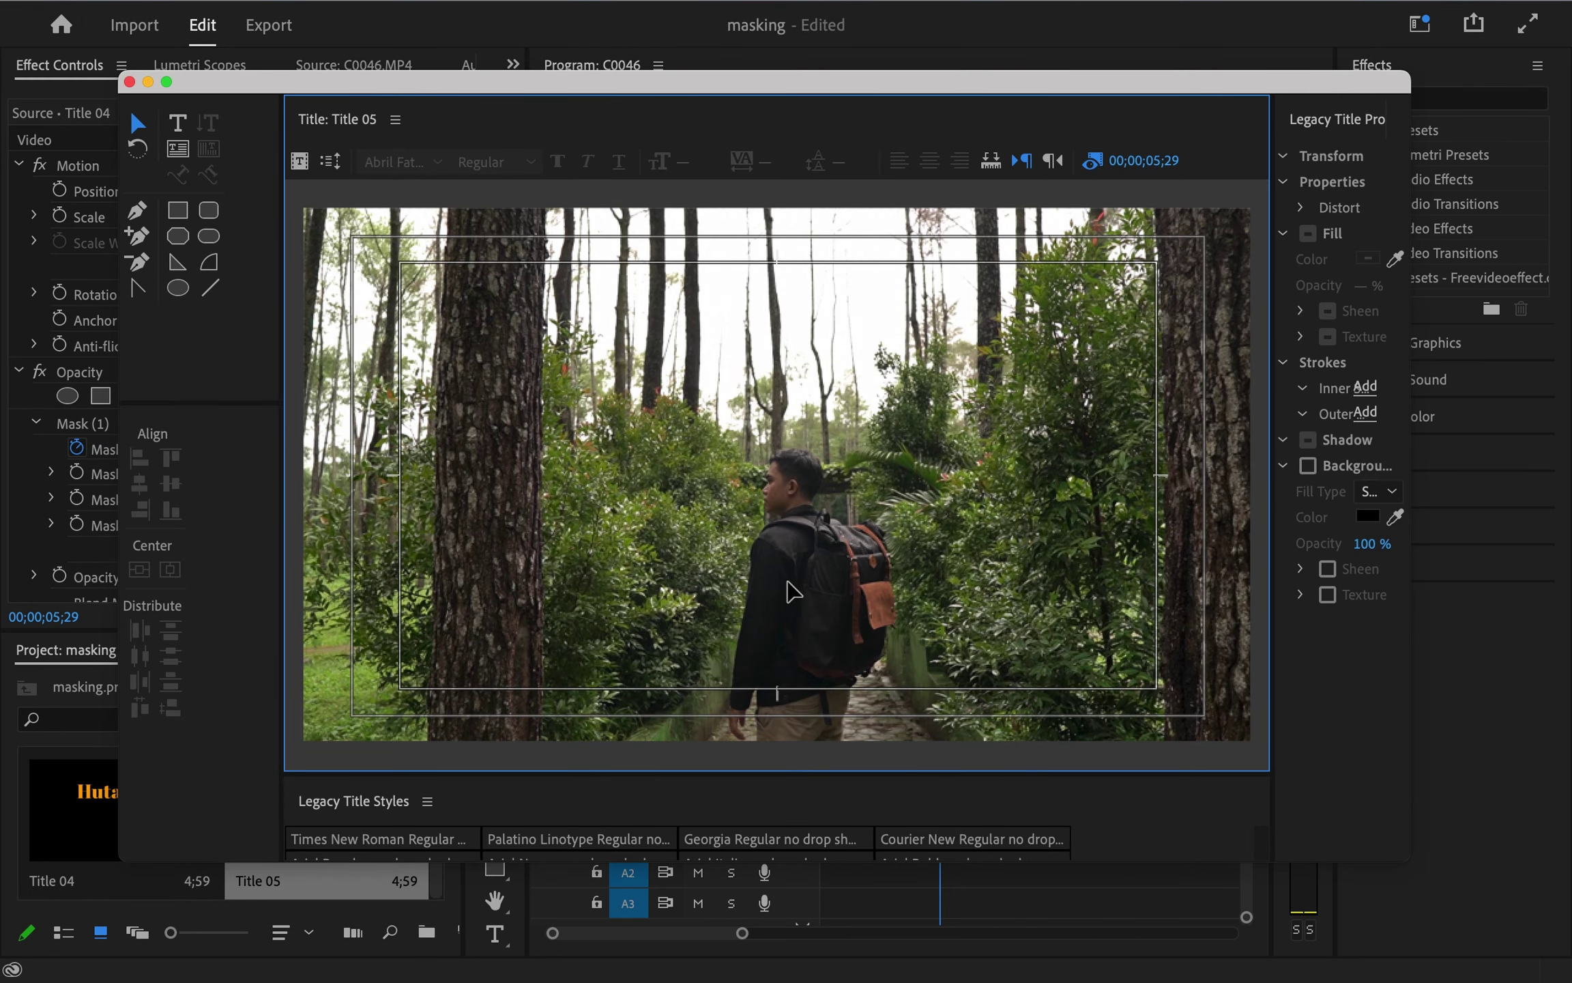
# Type the text KOTA BAUBAU below Hutan Pinus in the title
pyautogui.press('t')
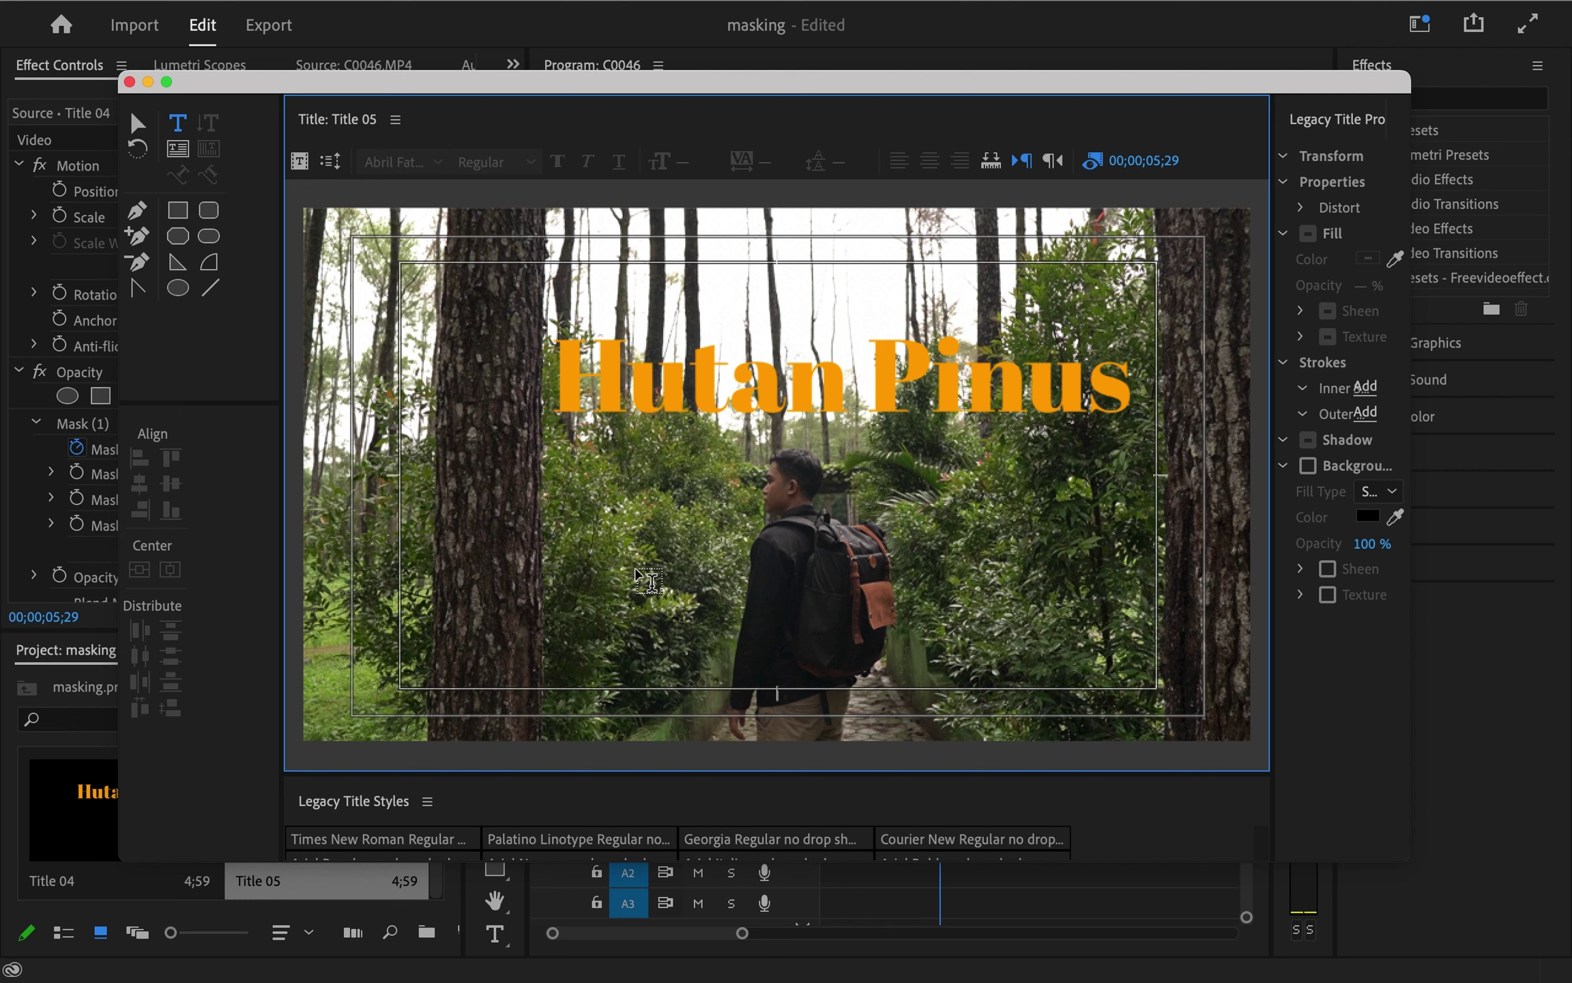
pyautogui.click(636, 556)
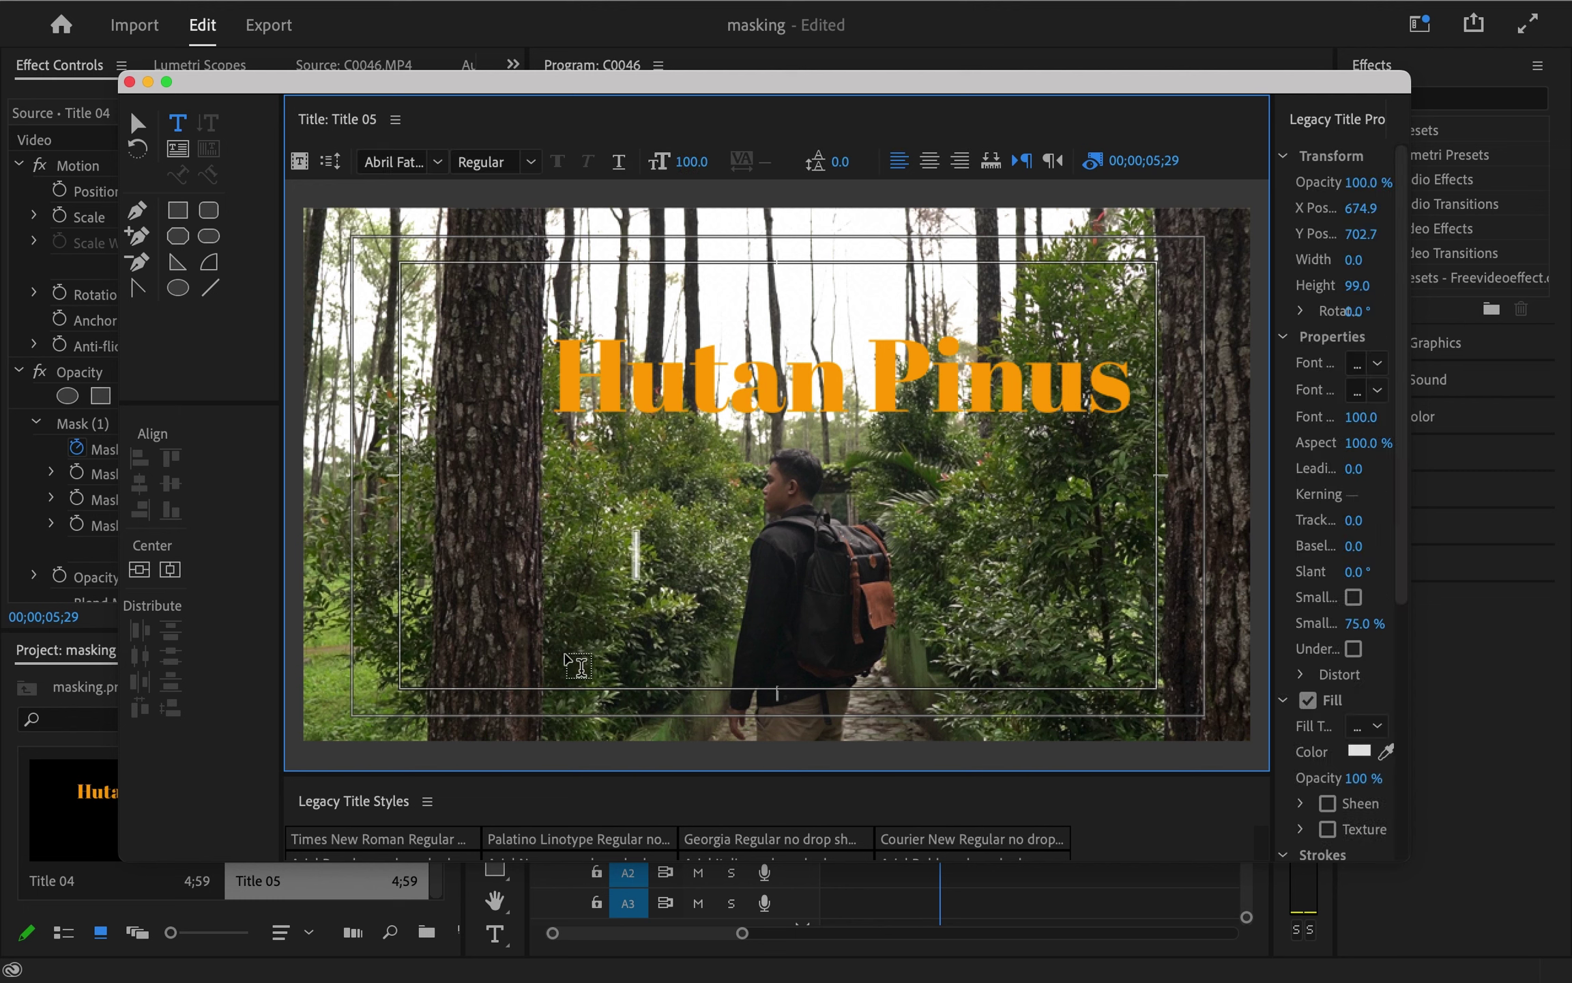
pyautogui.write('KOT')
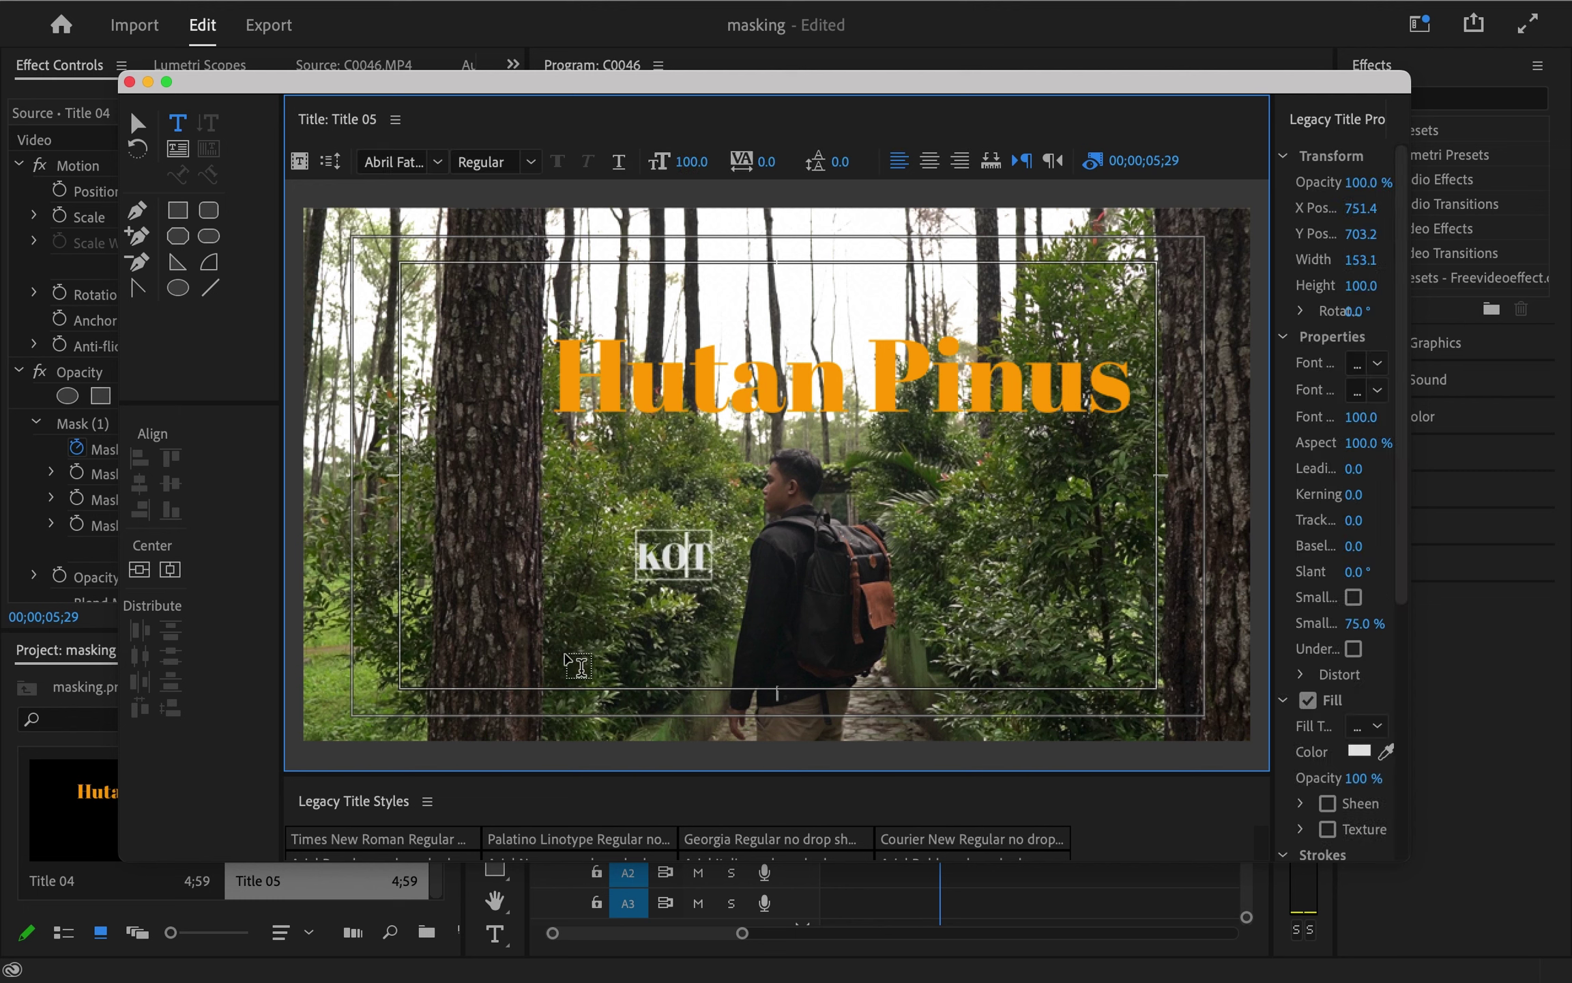
pyautogui.write('A BAUBAU')
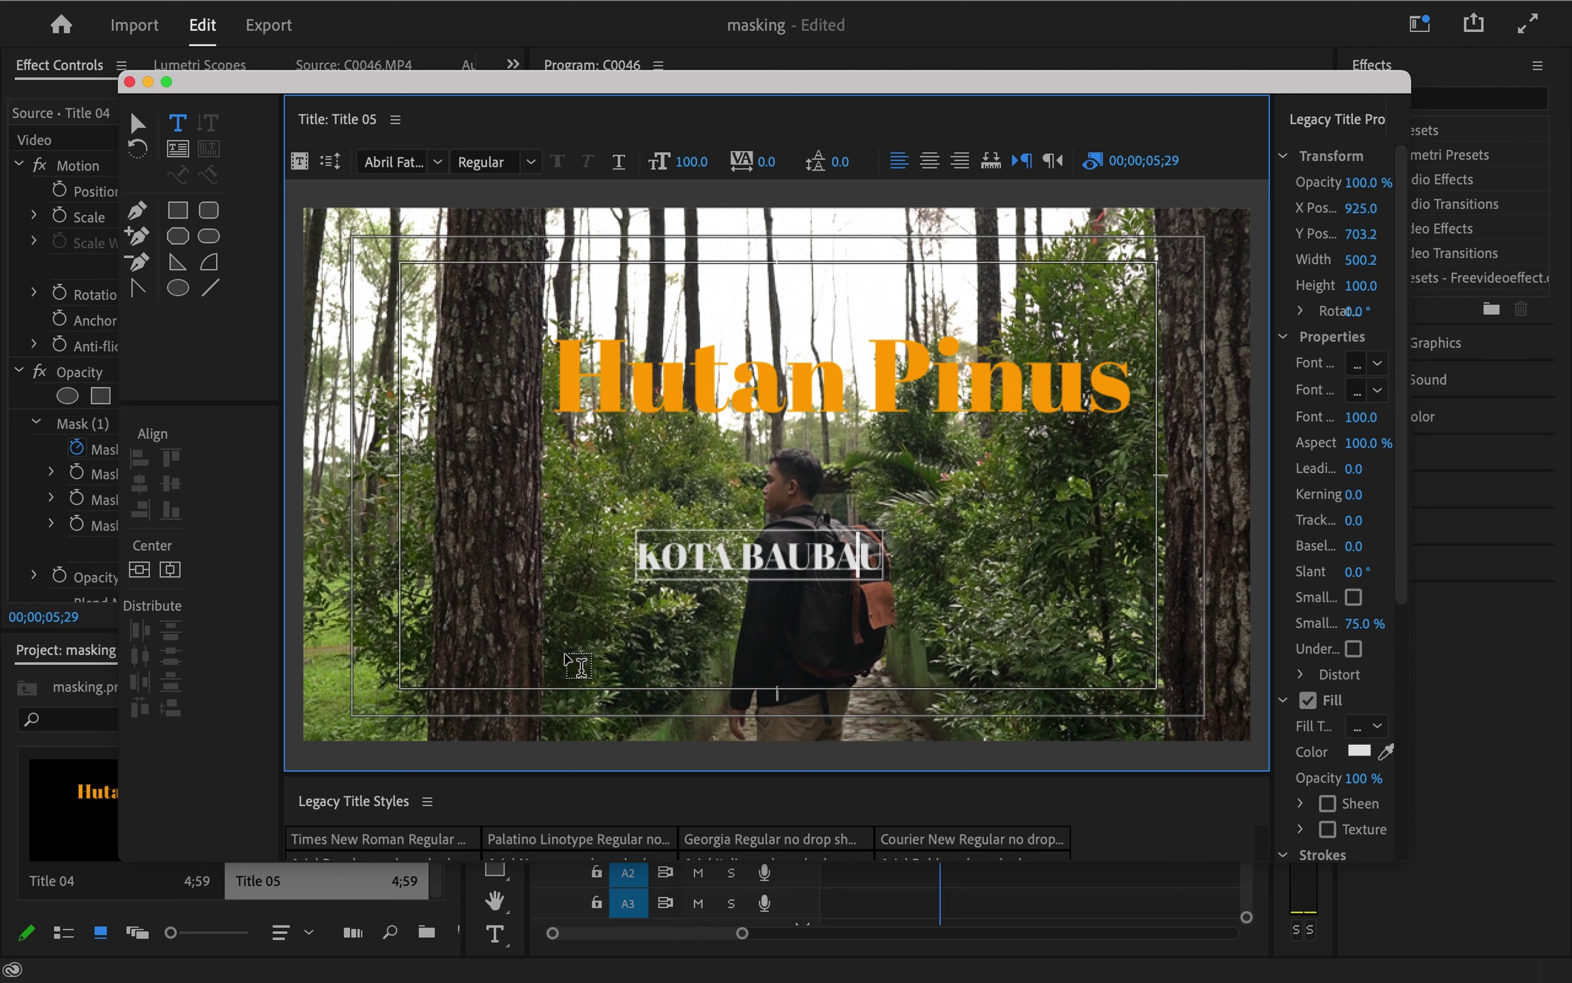
pyautogui.click(138, 124)
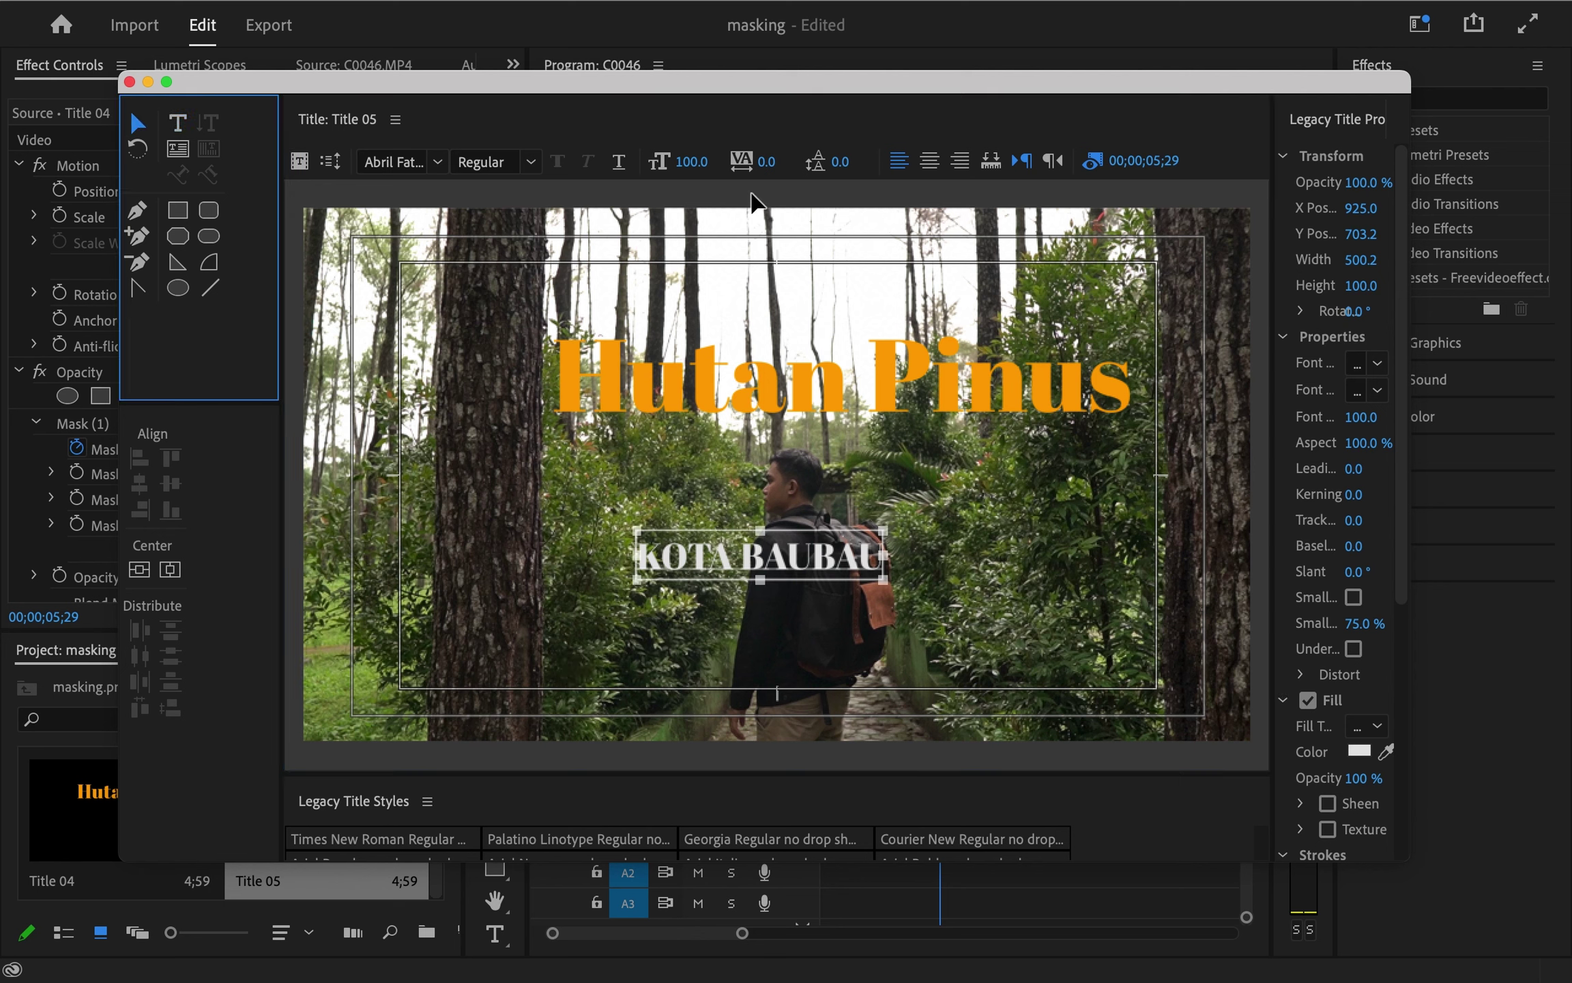
# Fill the text with orange sampled from Hutan Pinus and set font size 200
pyautogui.click(1358, 751)
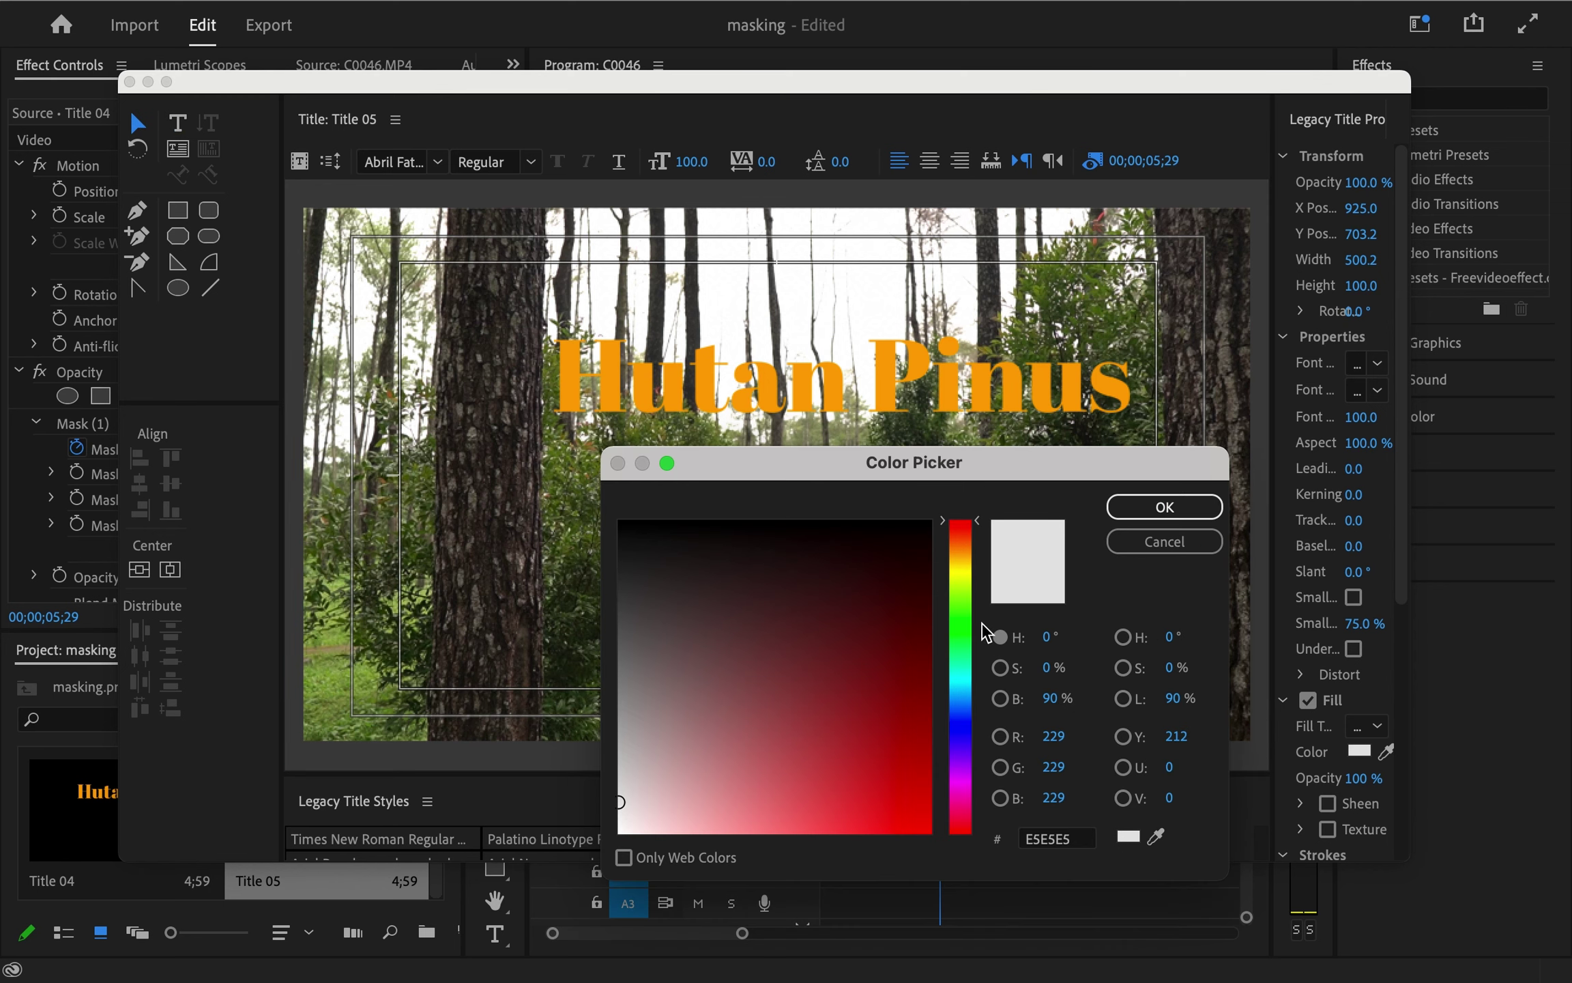
pyautogui.click(1157, 836)
pyautogui.click(963, 390)
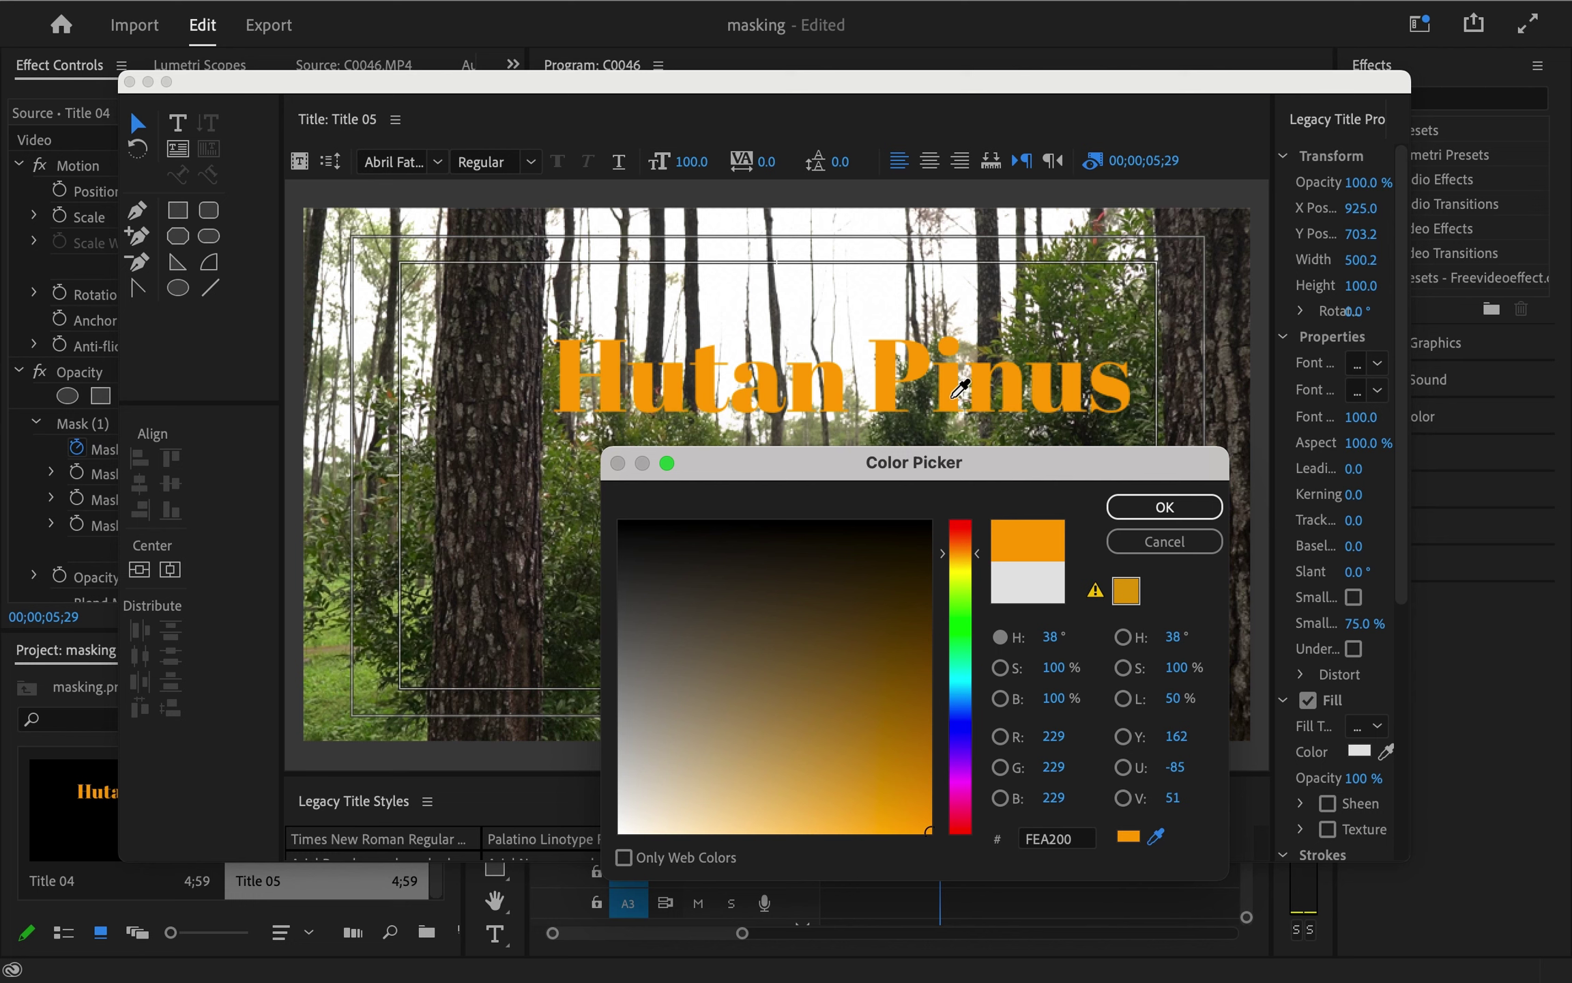
pyautogui.click(1165, 507)
pyautogui.moveTo(819, 551); pyautogui.dragTo(843, 556)
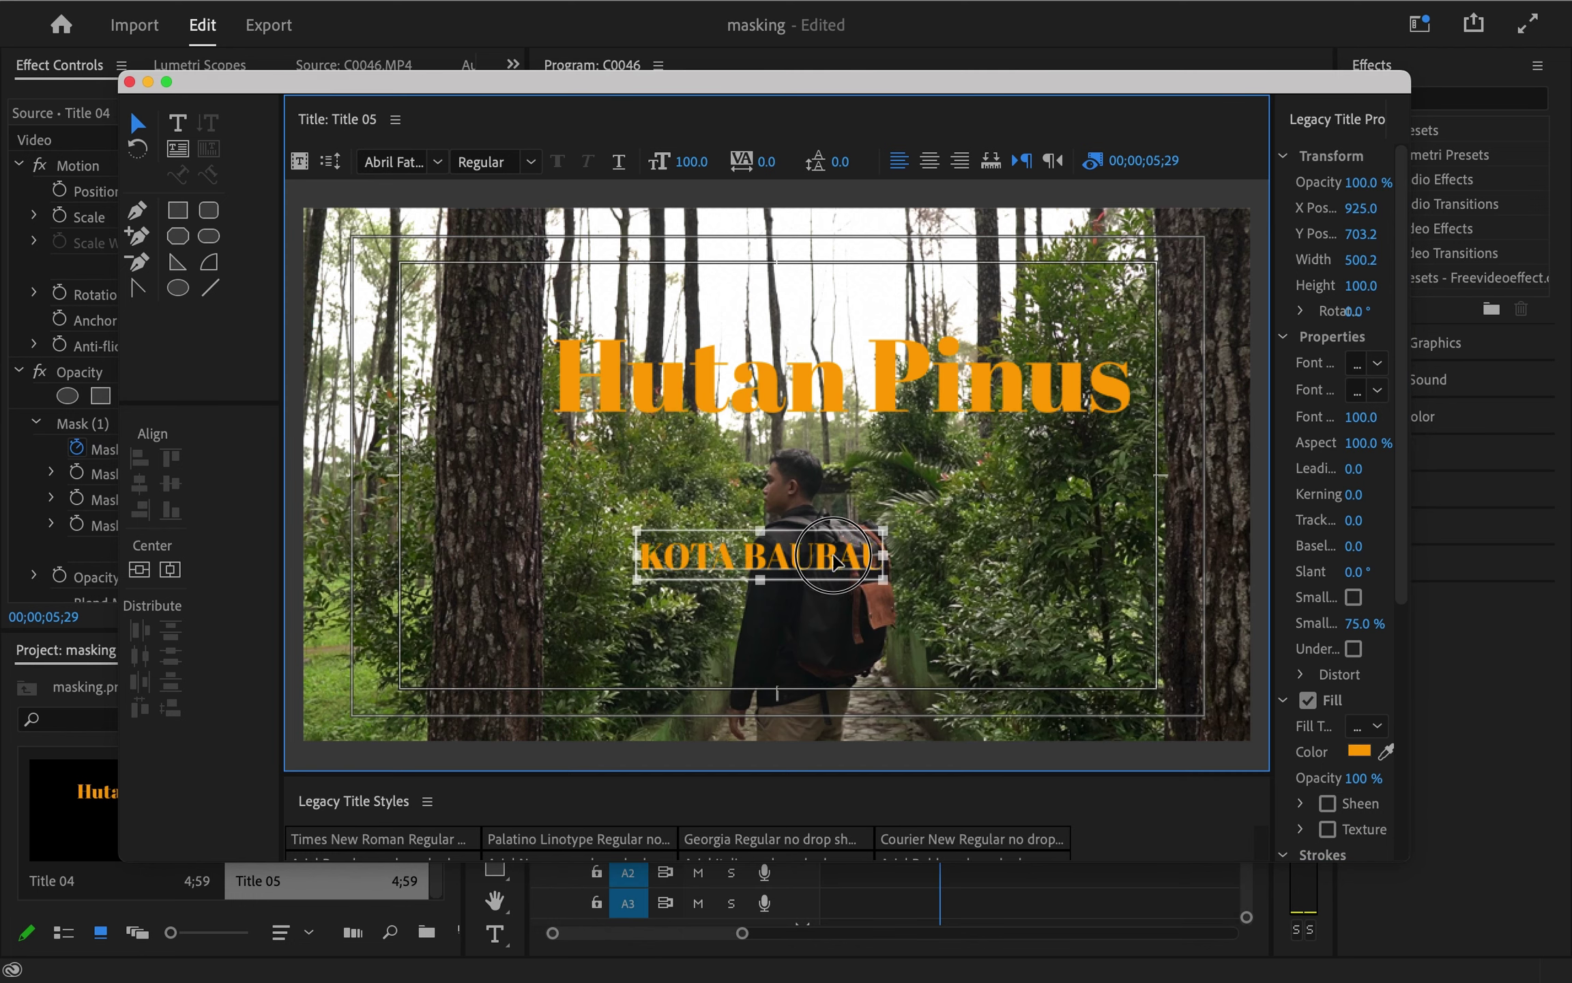
pyautogui.click(692, 162)
pyautogui.write('200')
pyautogui.press('Return')
# Retype the text as 'Kota Baubau' and move it lower across the hiker
pyautogui.moveTo(990, 556); pyautogui.dragTo(918, 557)
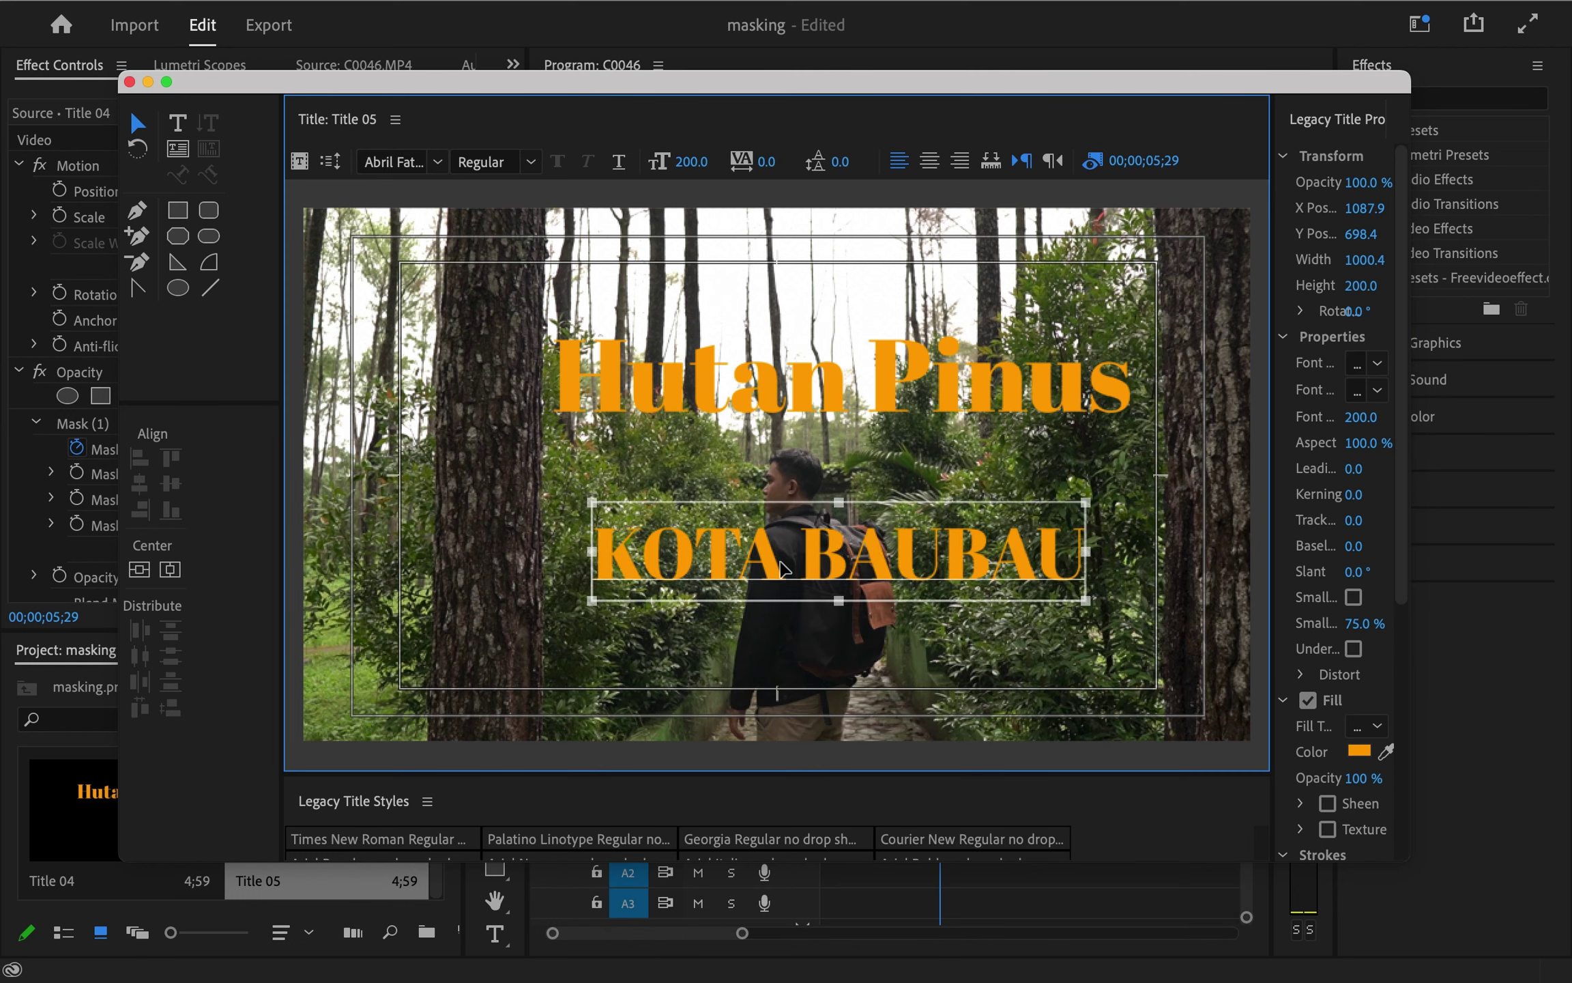
pyautogui.doubleClick(1065, 556)
pyautogui.write('Kota')
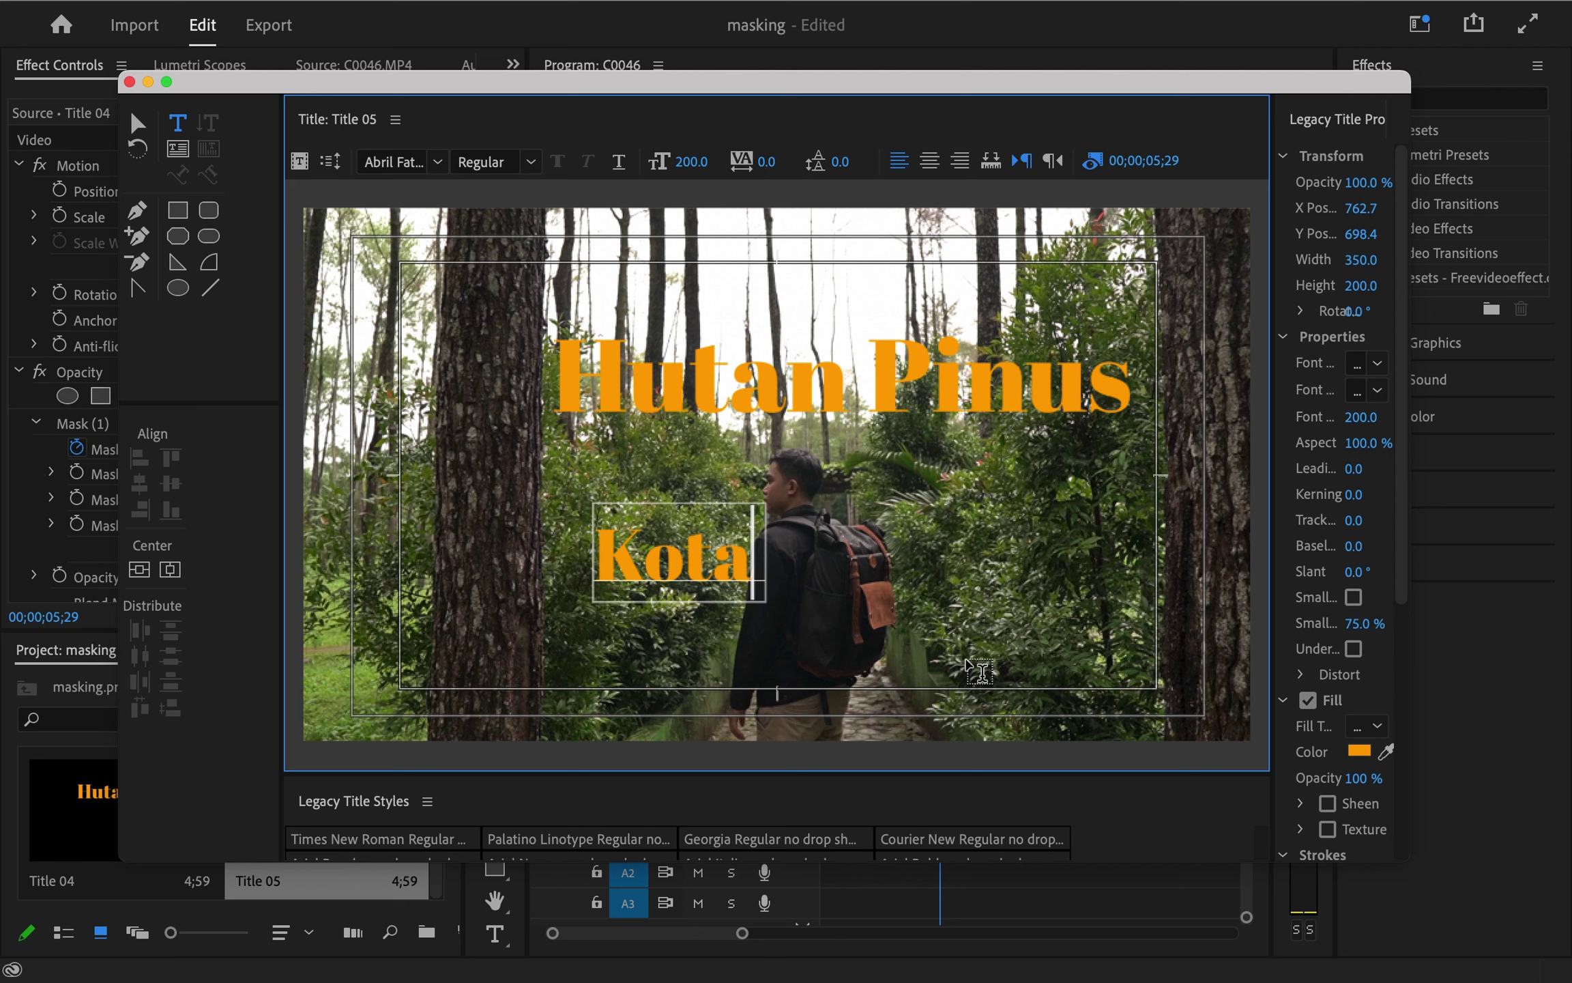
pyautogui.write(' Baubau')
pyautogui.press('Escape')
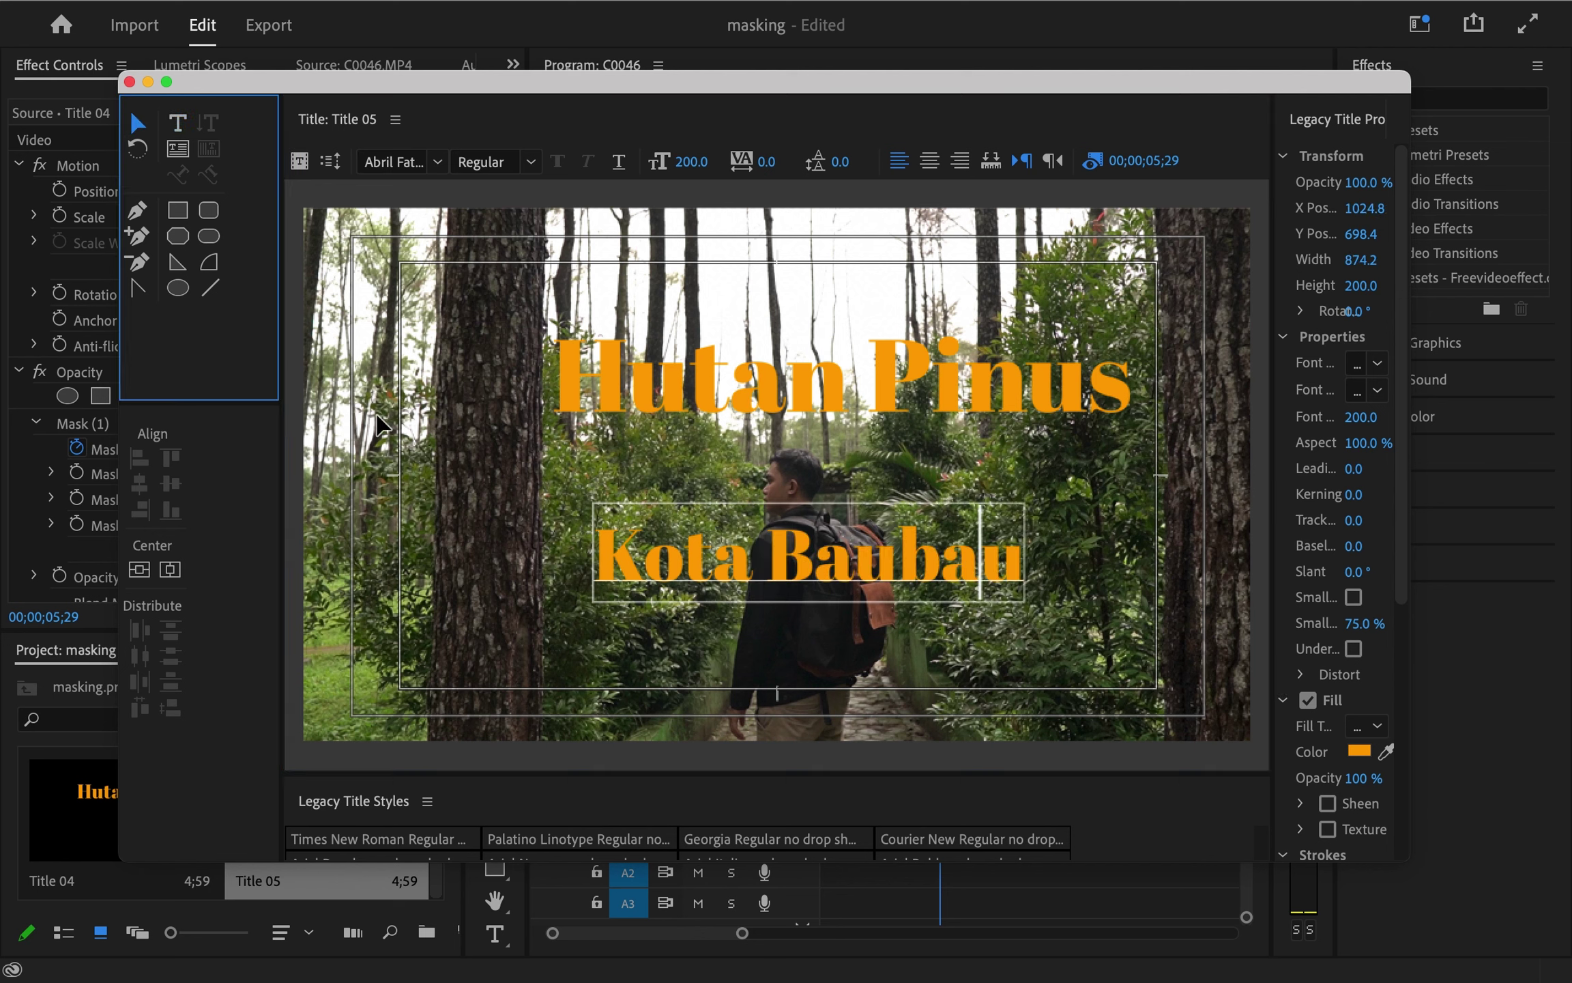
pyautogui.moveTo(676, 567); pyautogui.dragTo(689, 576)
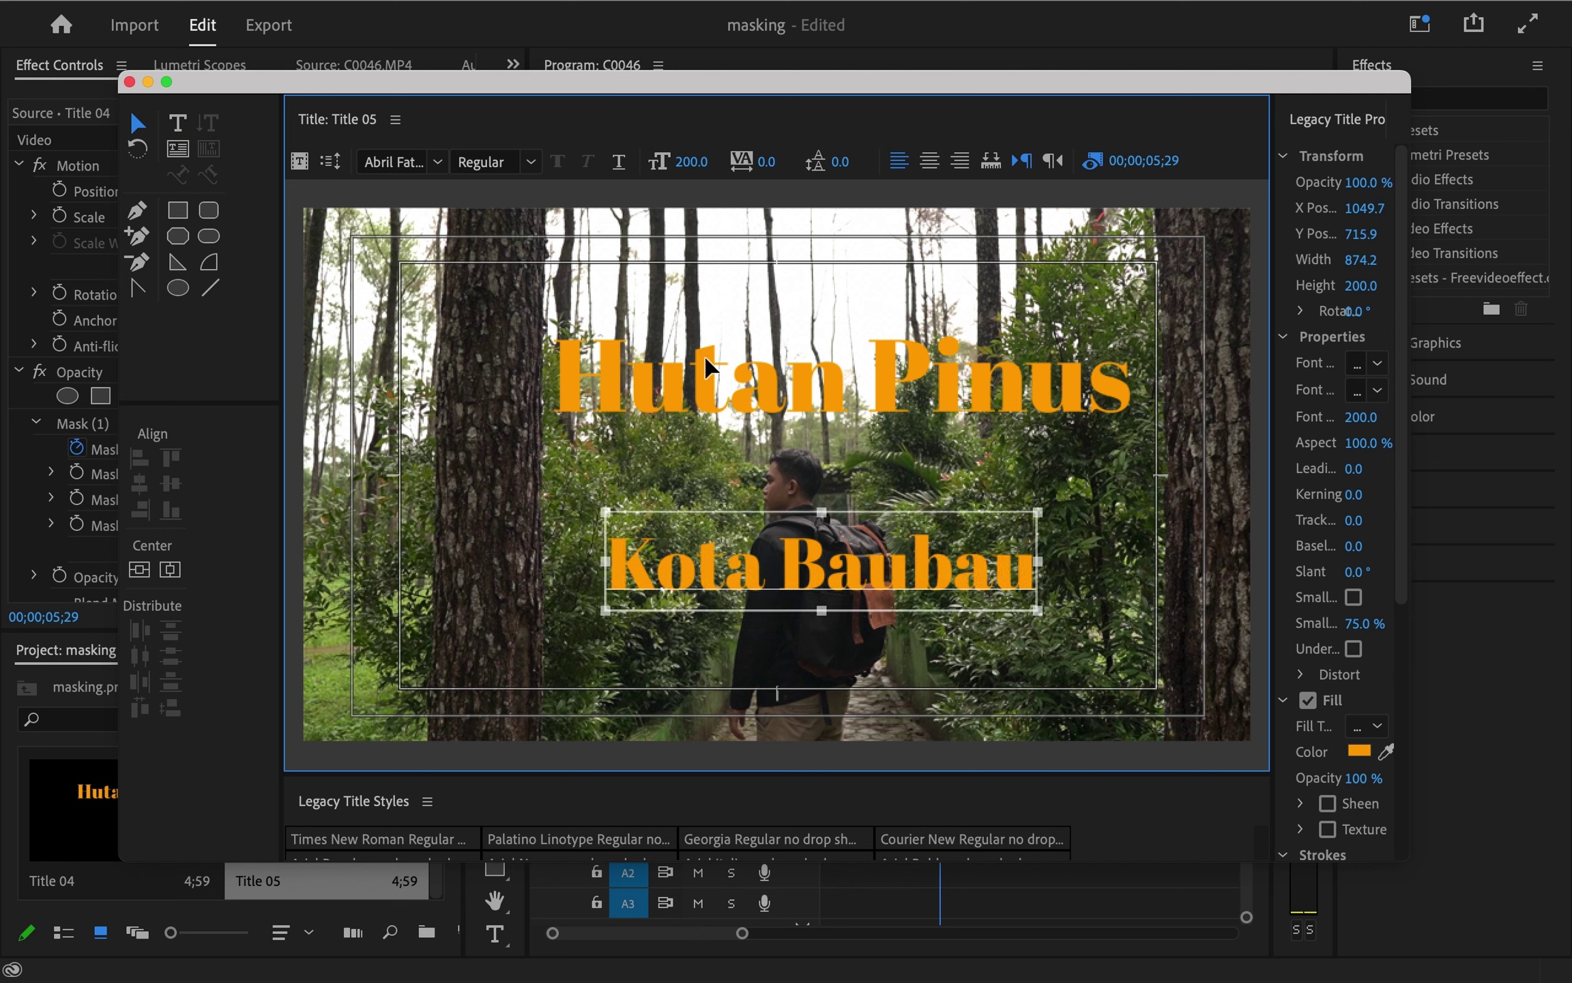
pyautogui.moveTo(805, 586)
pyautogui.mouseDown()
pyautogui.moveTo(807, 628)
pyautogui.moveTo(805, 583)
pyautogui.mouseUp()
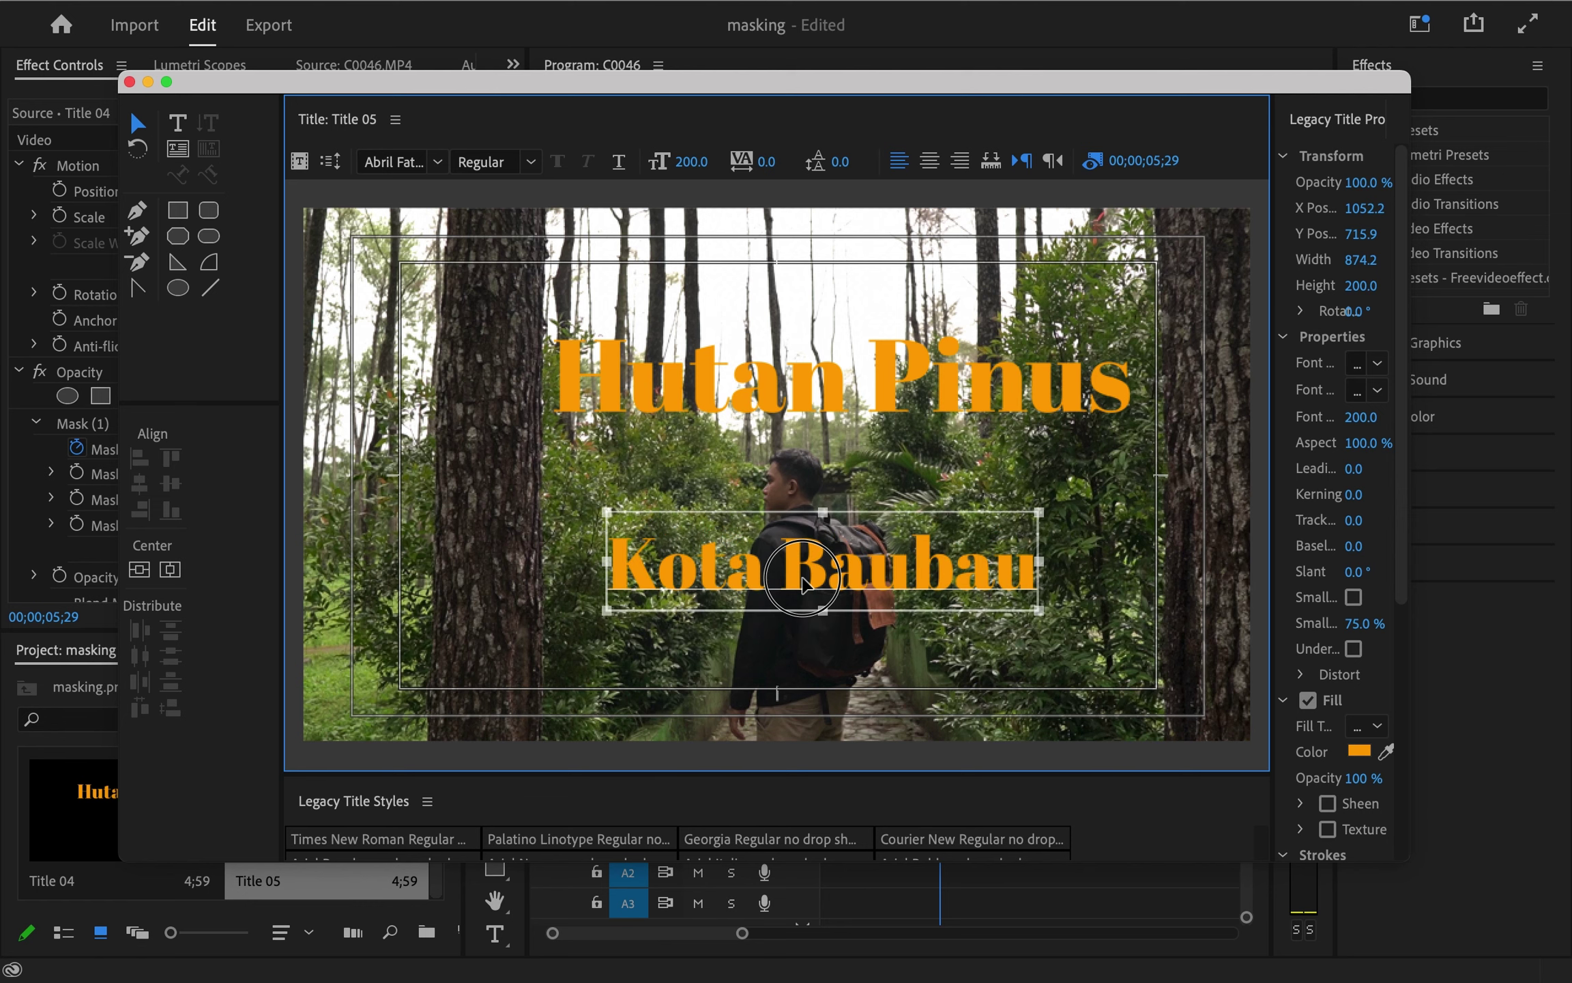
pyautogui.click(778, 294)
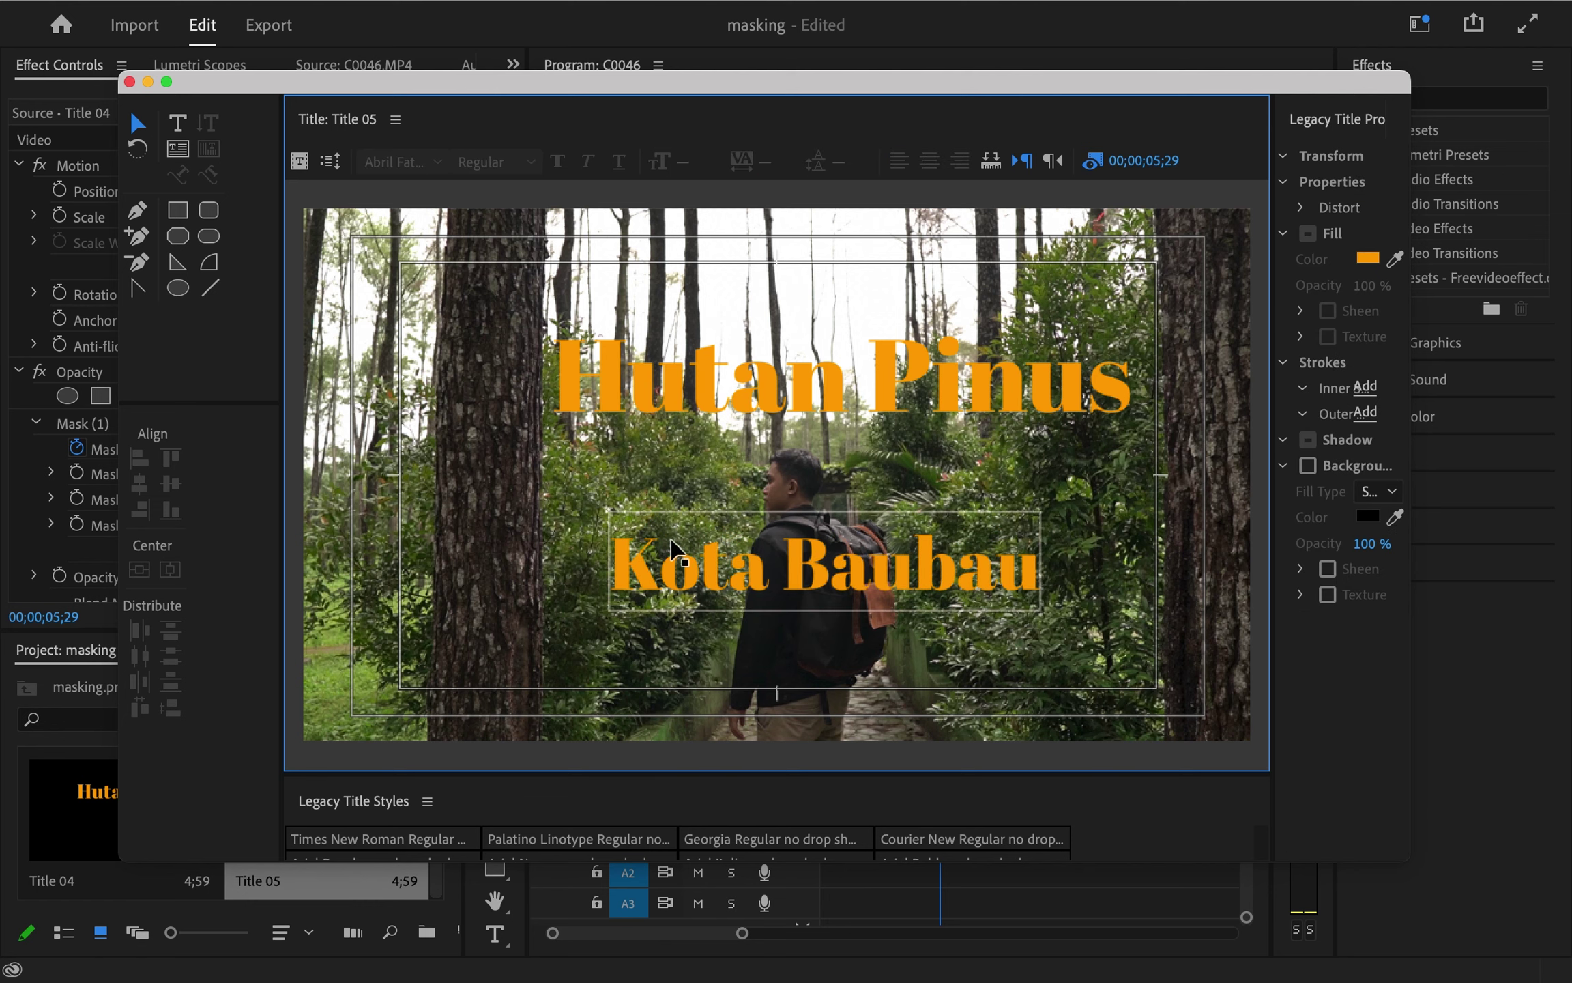
# Place Title 05 on track V3 at the sequence start and play to preview both titles
pyautogui.click(130, 82)
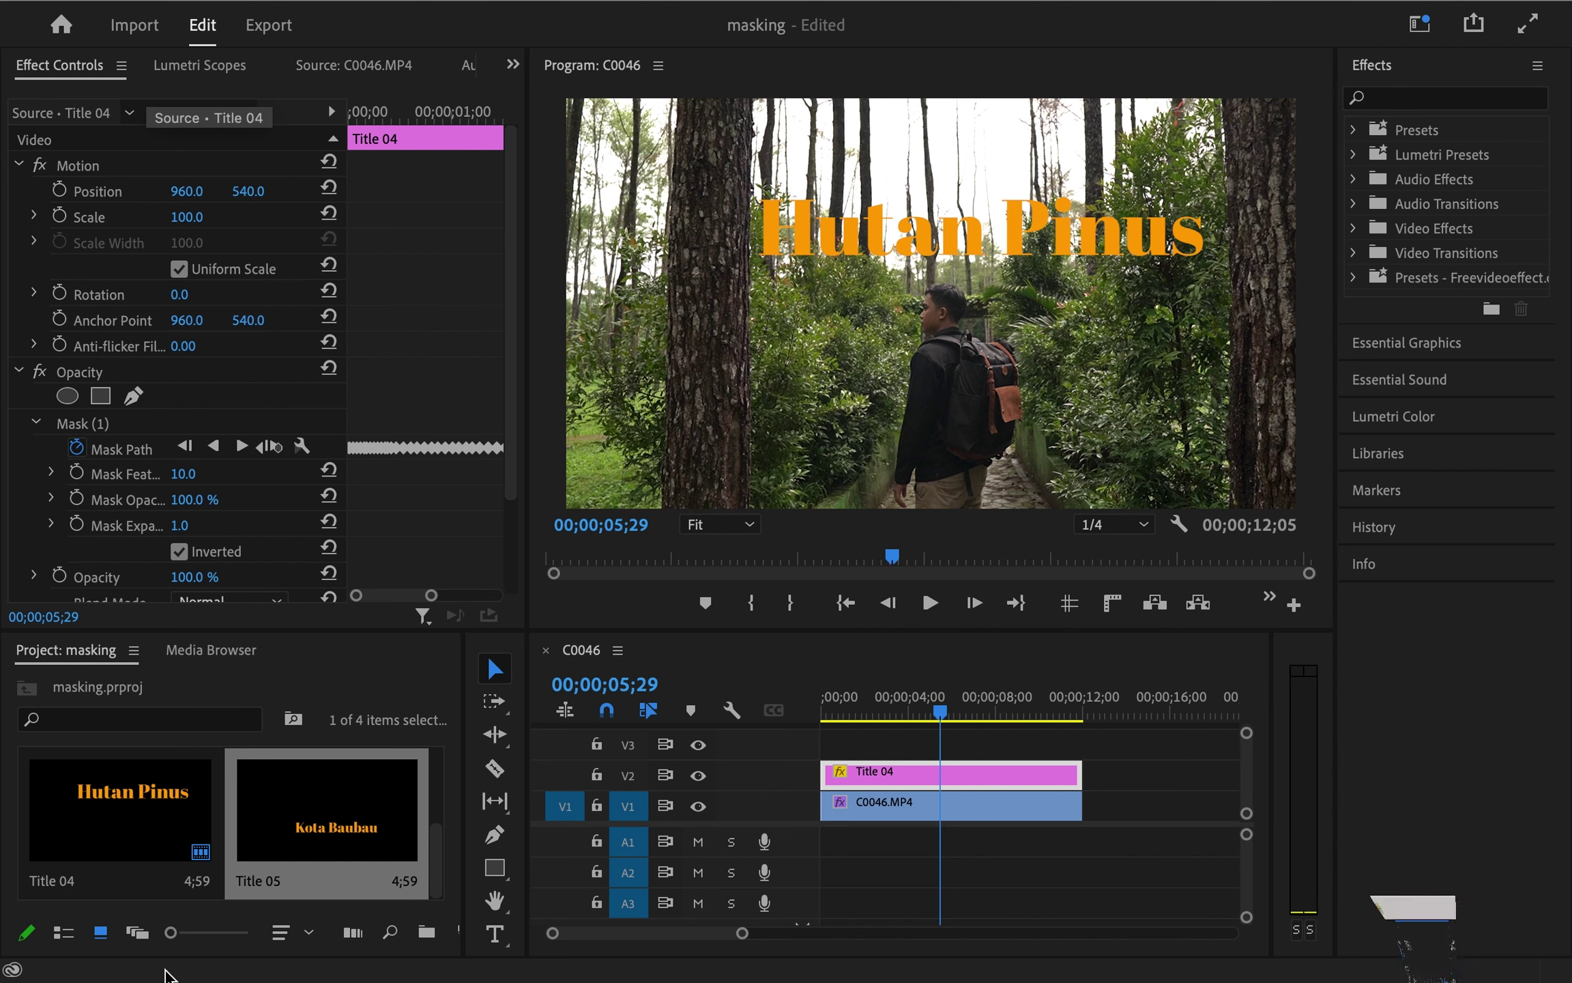
pyautogui.moveTo(314, 822); pyautogui.dragTo(1081, 743)
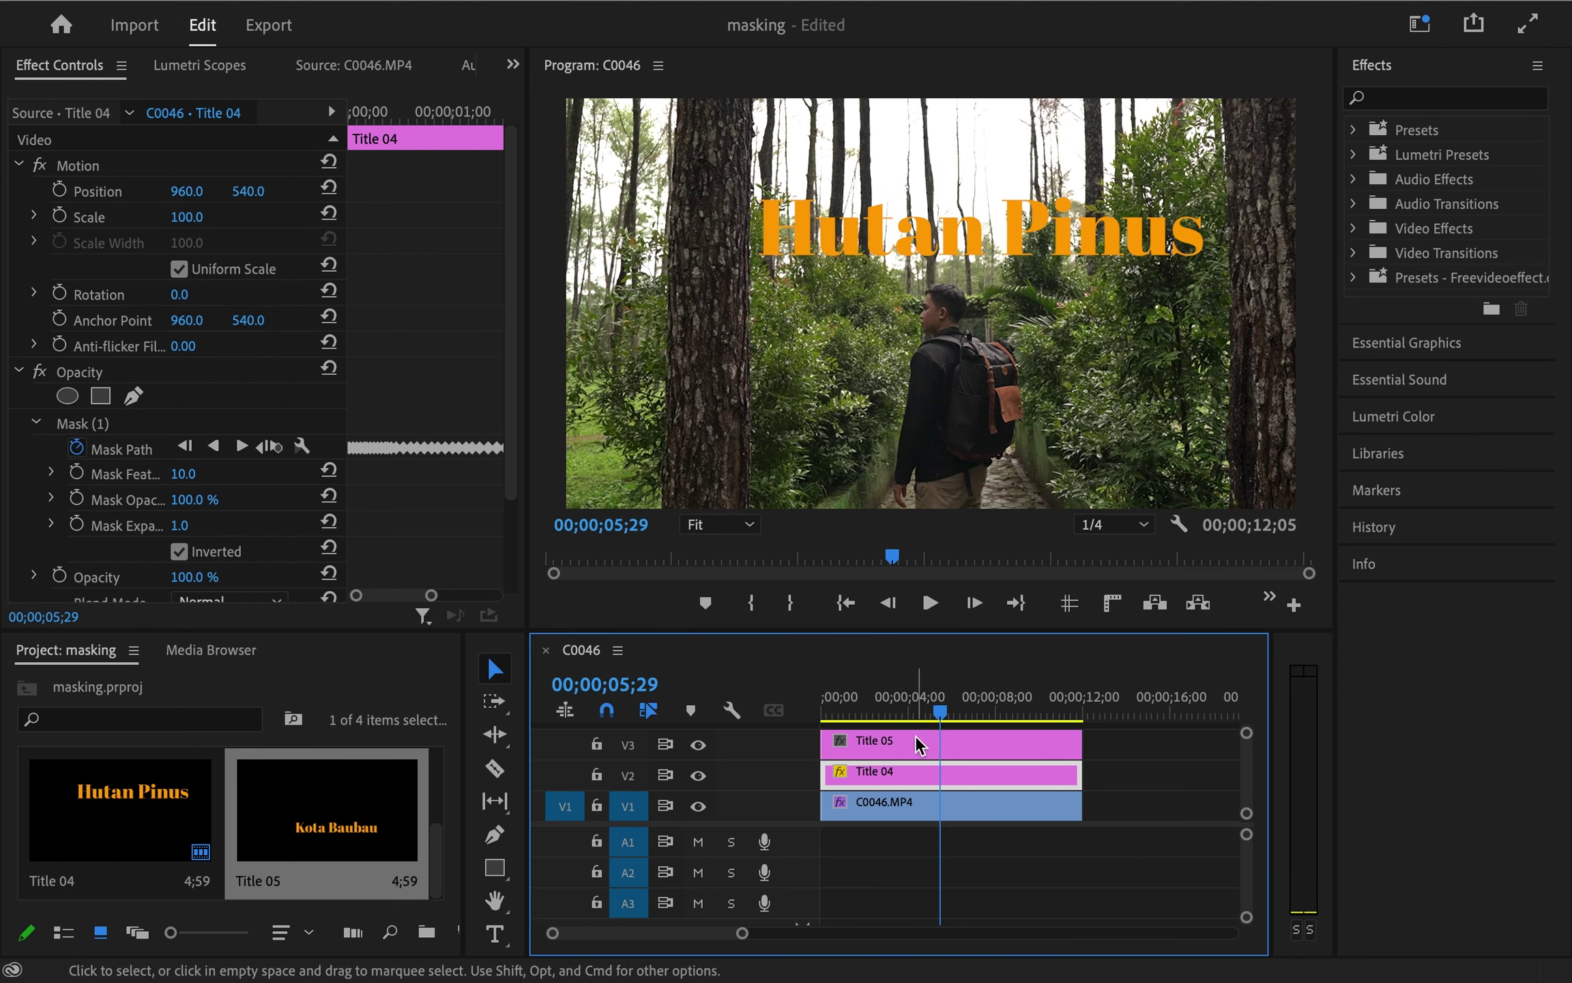
pyautogui.click(920, 742)
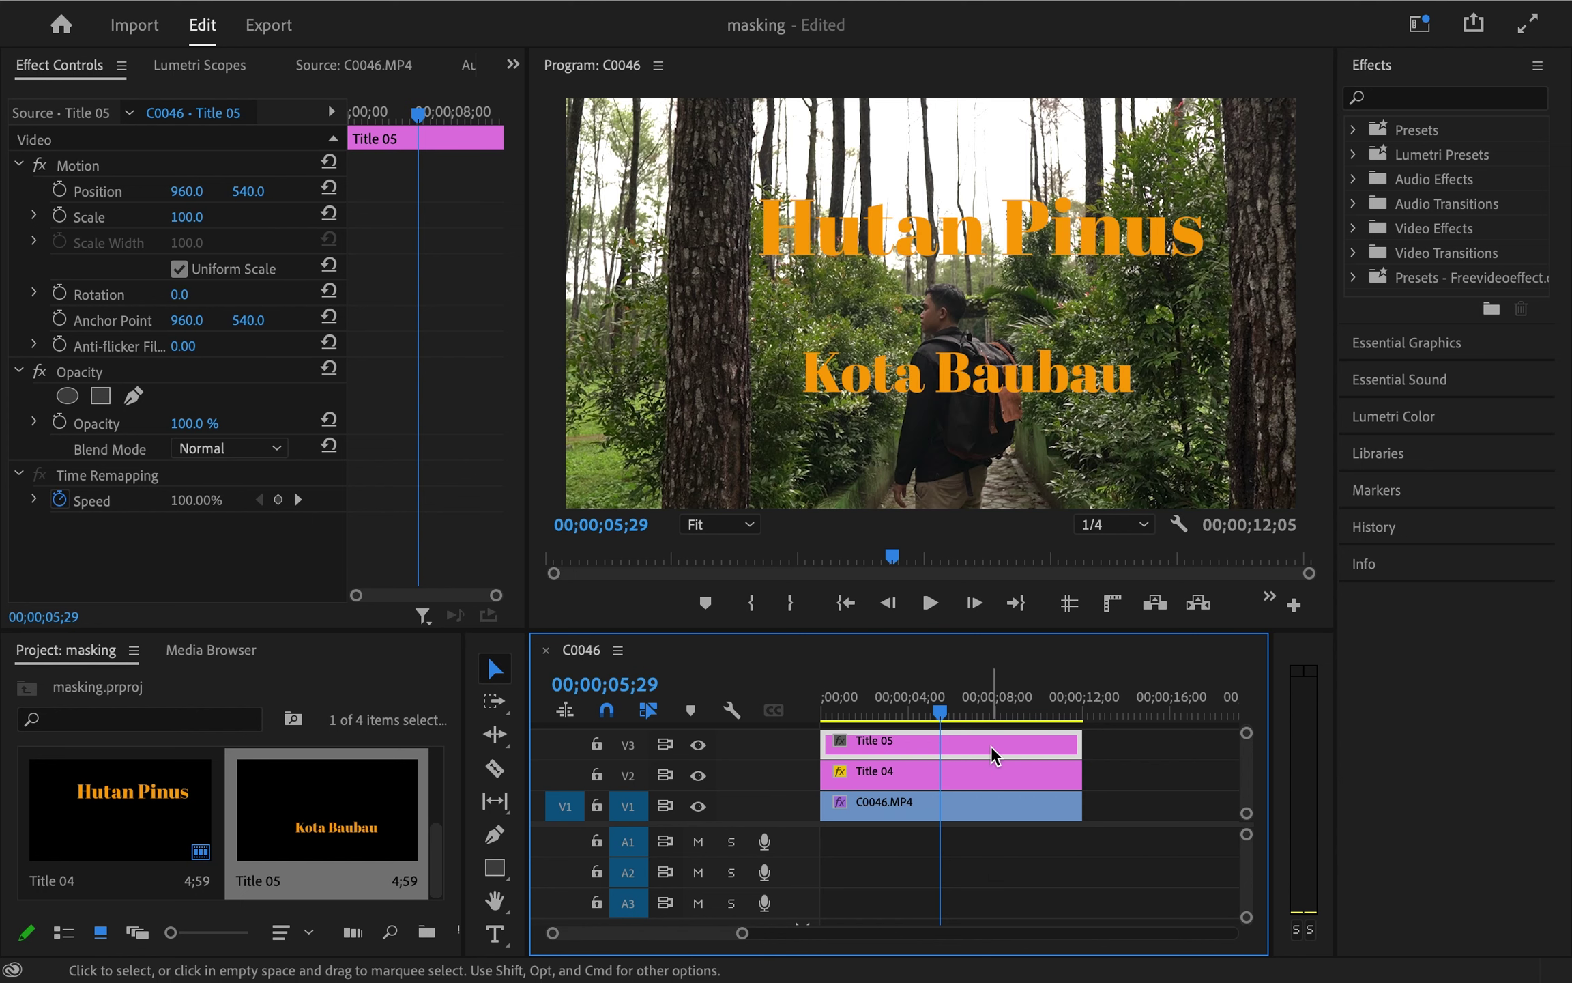
pyautogui.press('space')
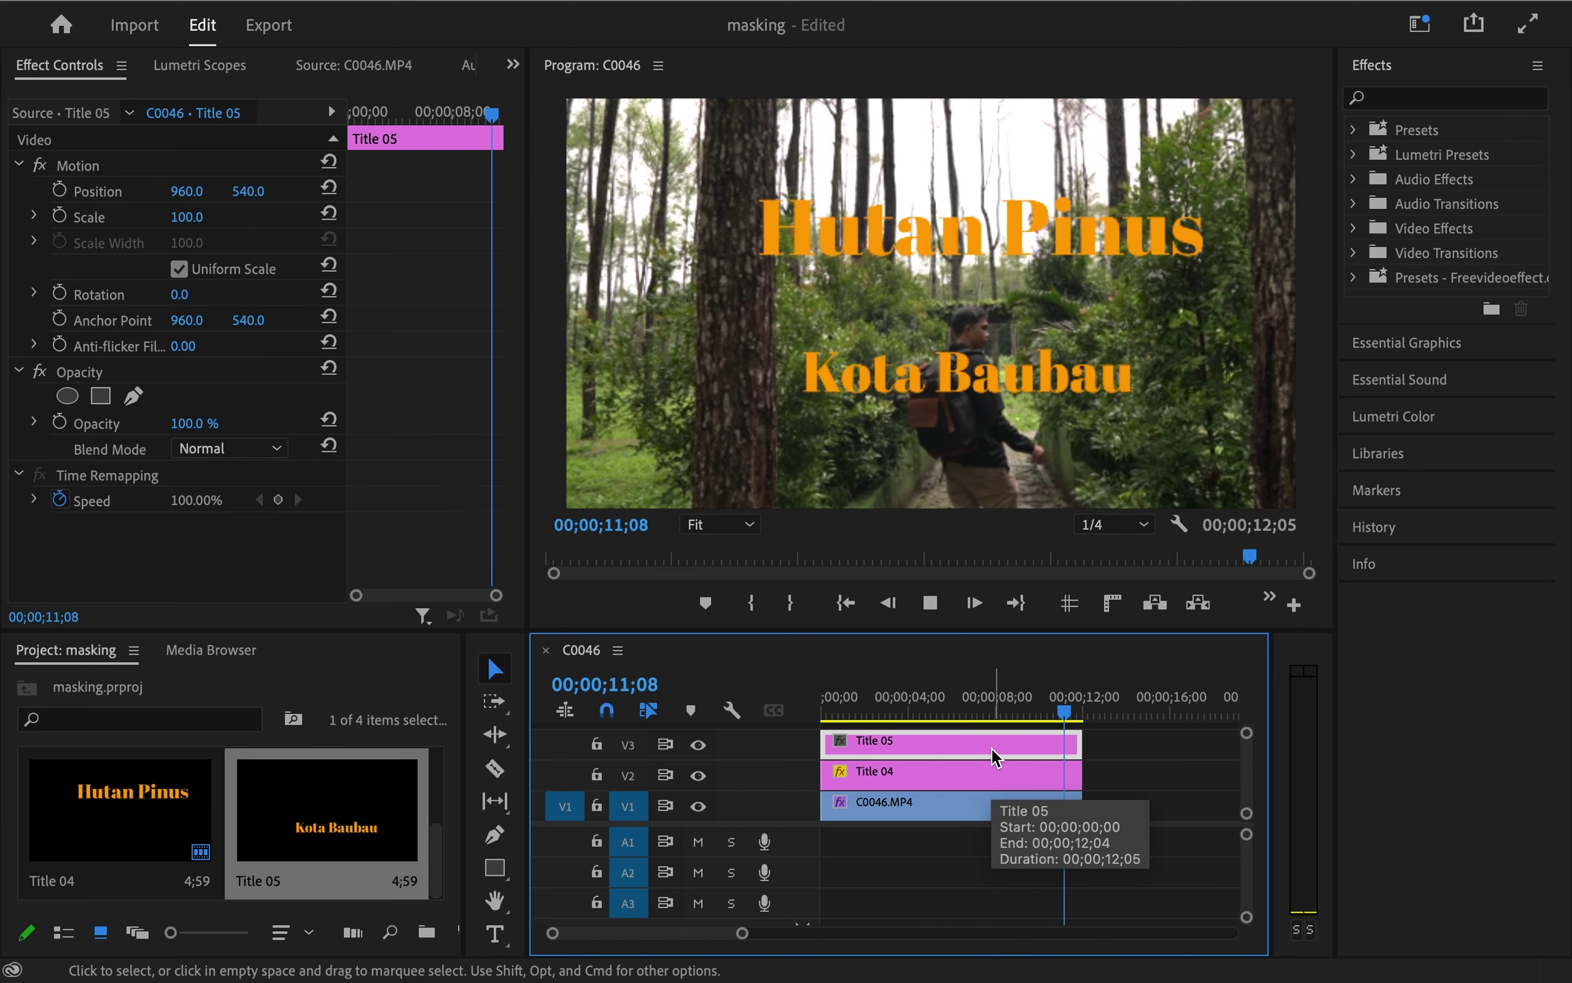
pyautogui.press('space')
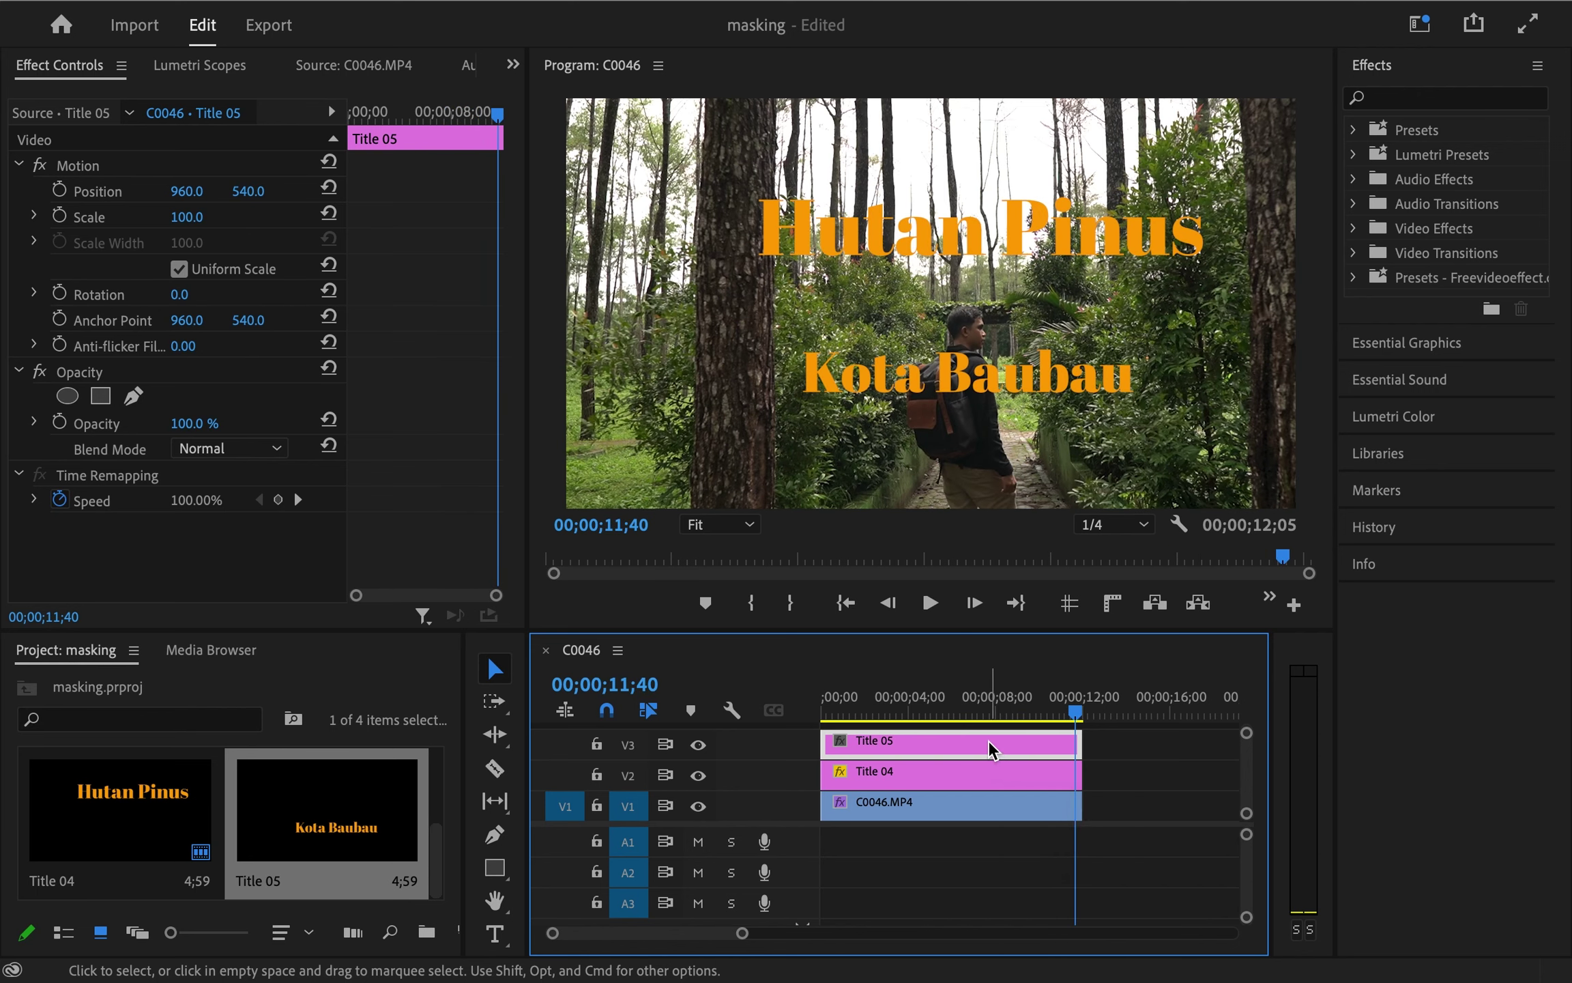
# Reopen Title 05 and move Kota Baubau up to Y 621.3, just beneath Hutan Pinus
pyautogui.doubleClick(1000, 745)
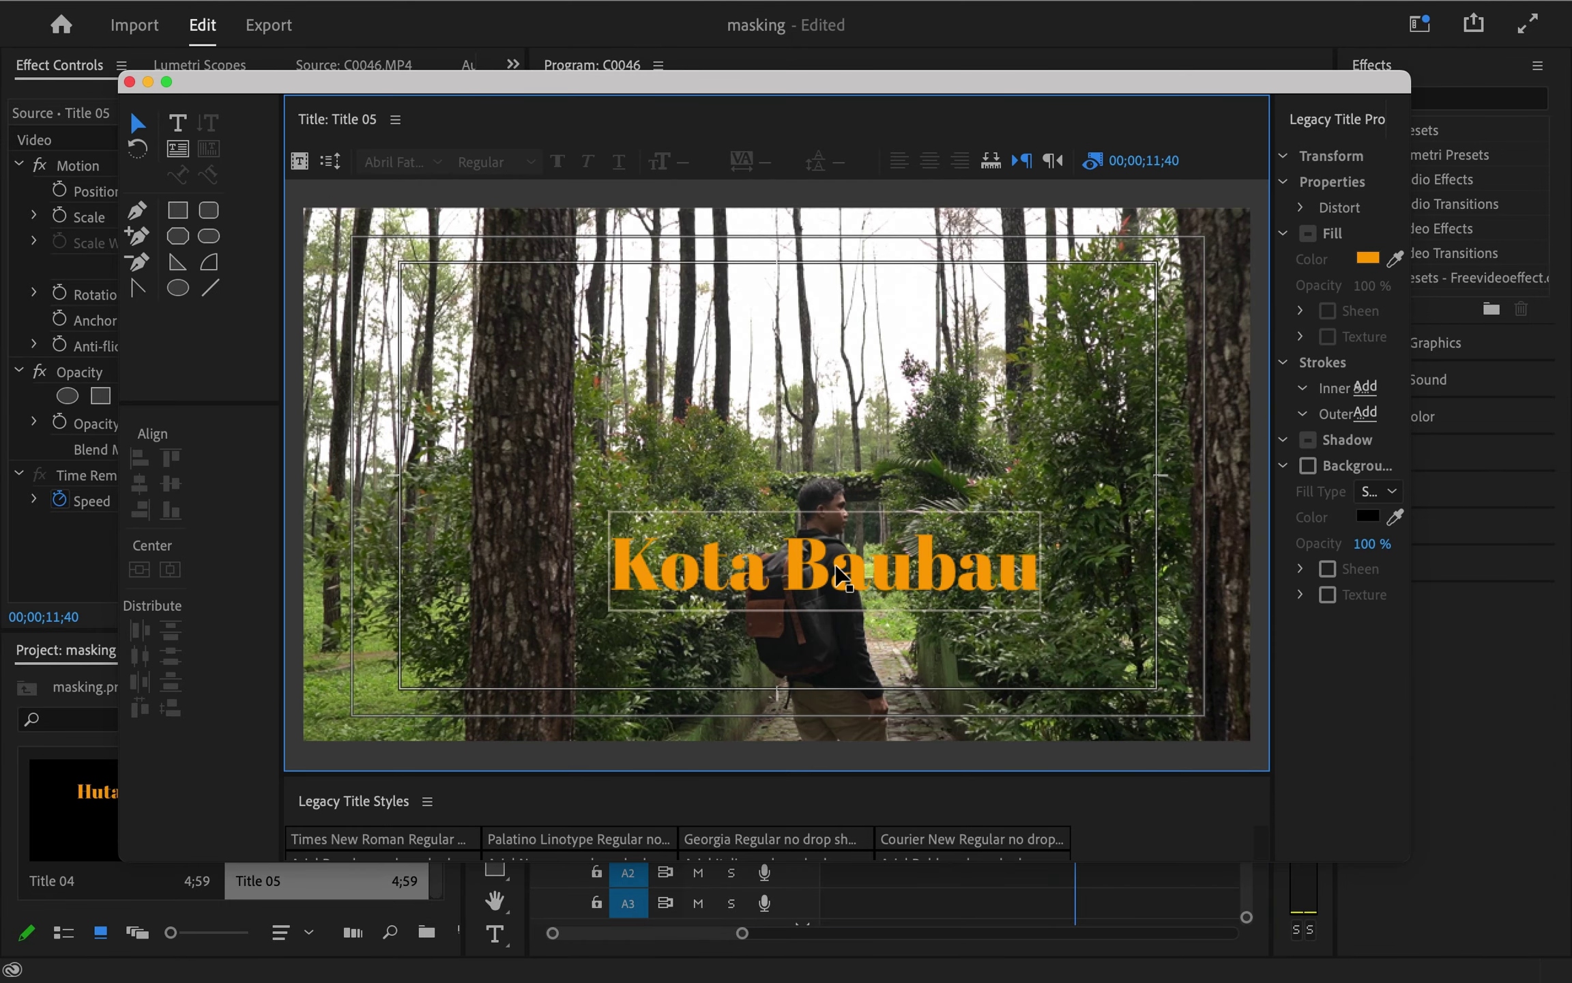
pyautogui.moveTo(841, 531); pyautogui.dragTo(838, 525)
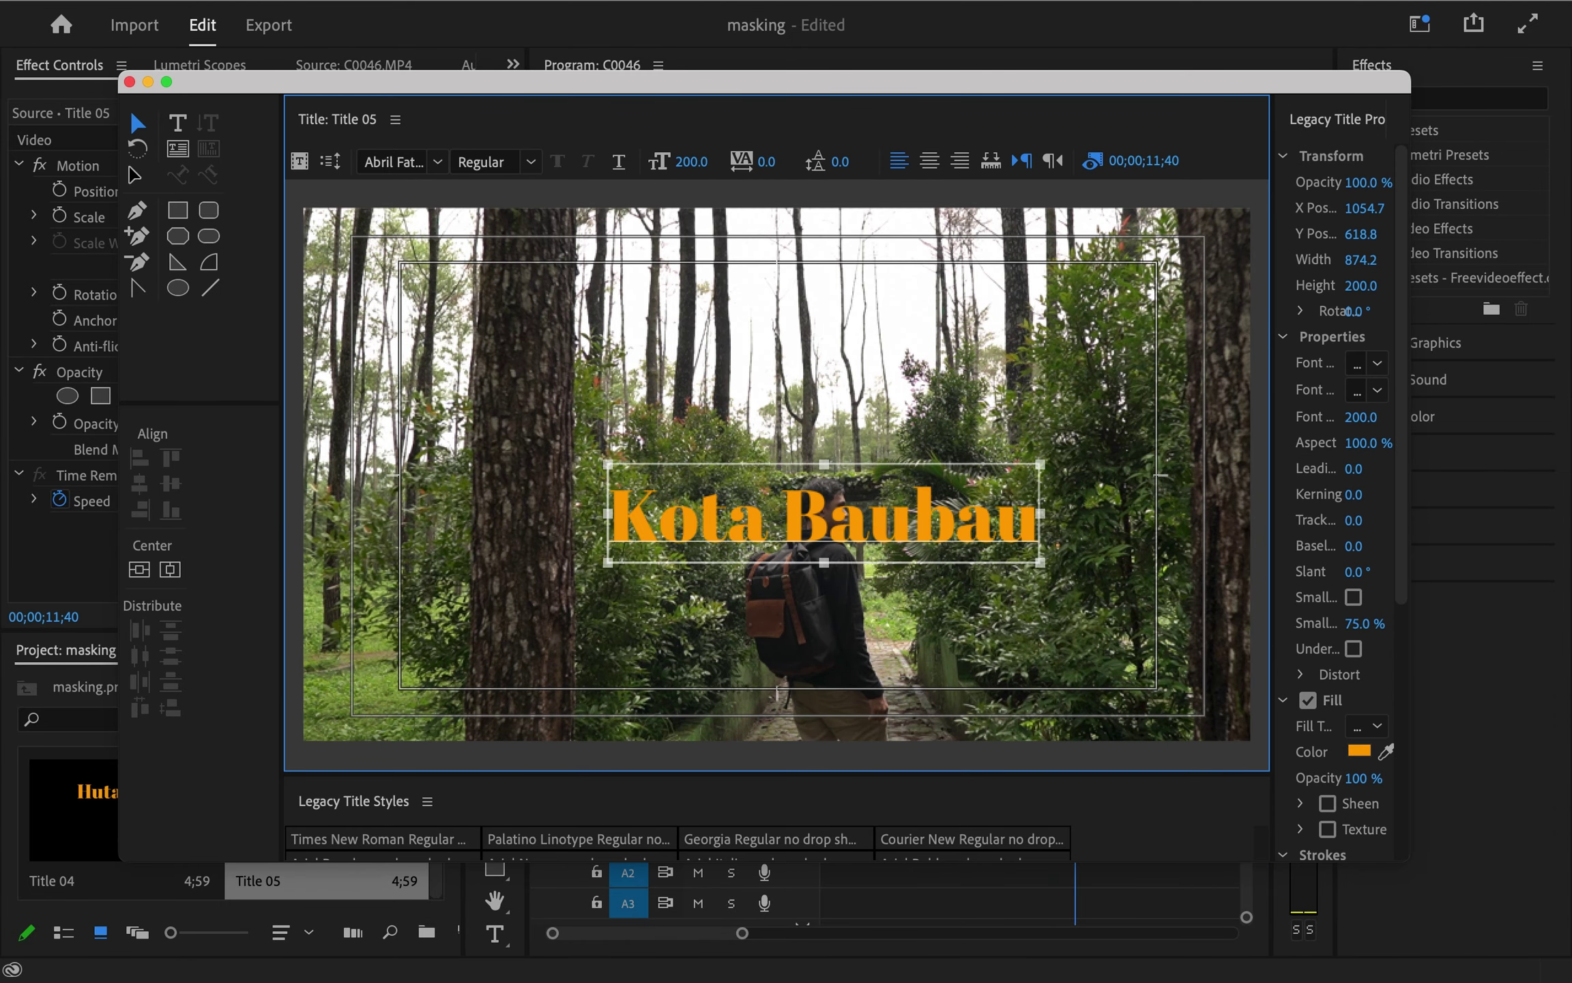
pyautogui.moveTo(141, 80); pyautogui.dragTo(143, 81)
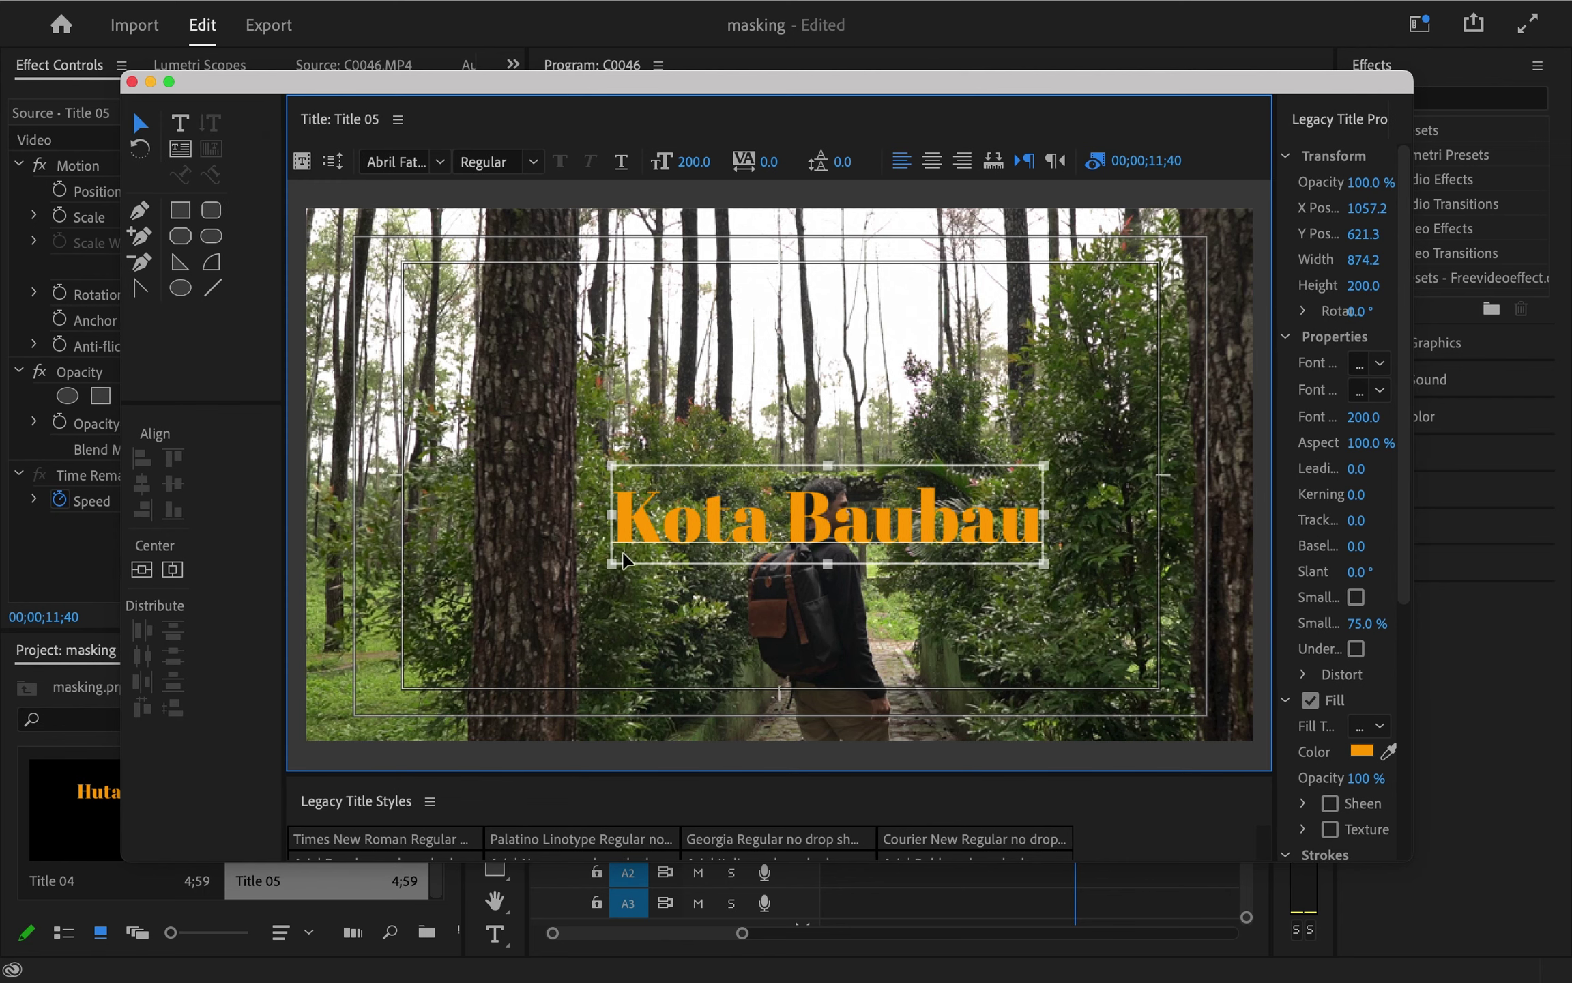
pyautogui.click(150, 83)
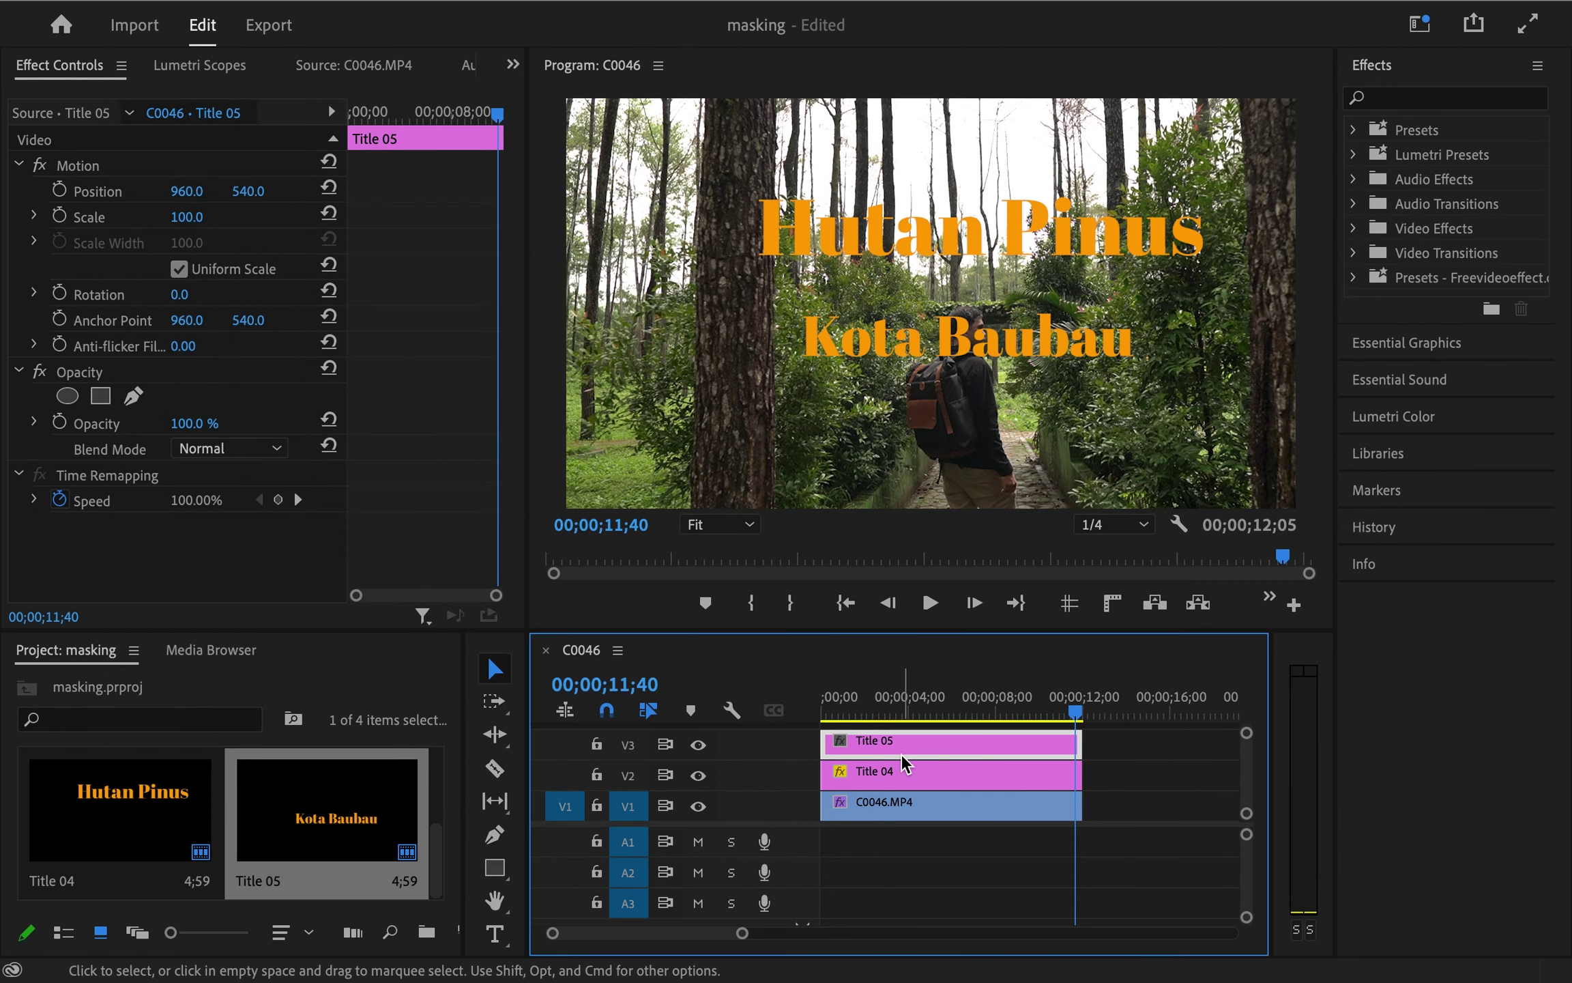
# Go to 00;00;00;00 and magnify the preview to 150%, scrolled to Kota Baubau
pyautogui.moveTo(906, 696); pyautogui.dragTo(776, 688)
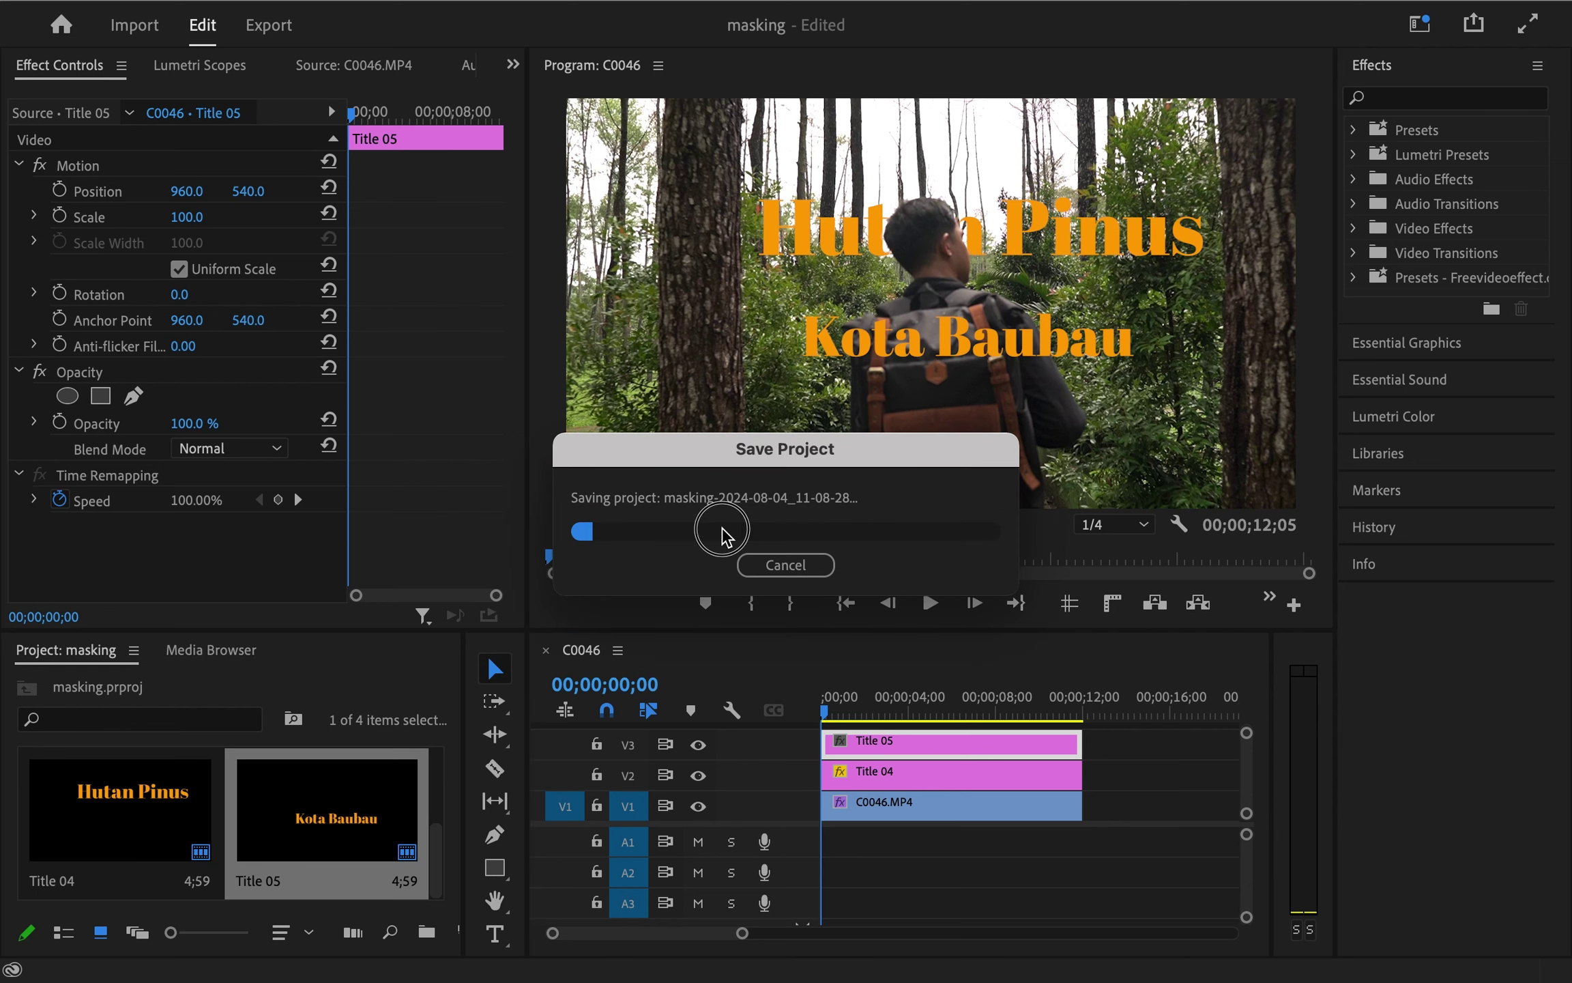
pyautogui.click(718, 526)
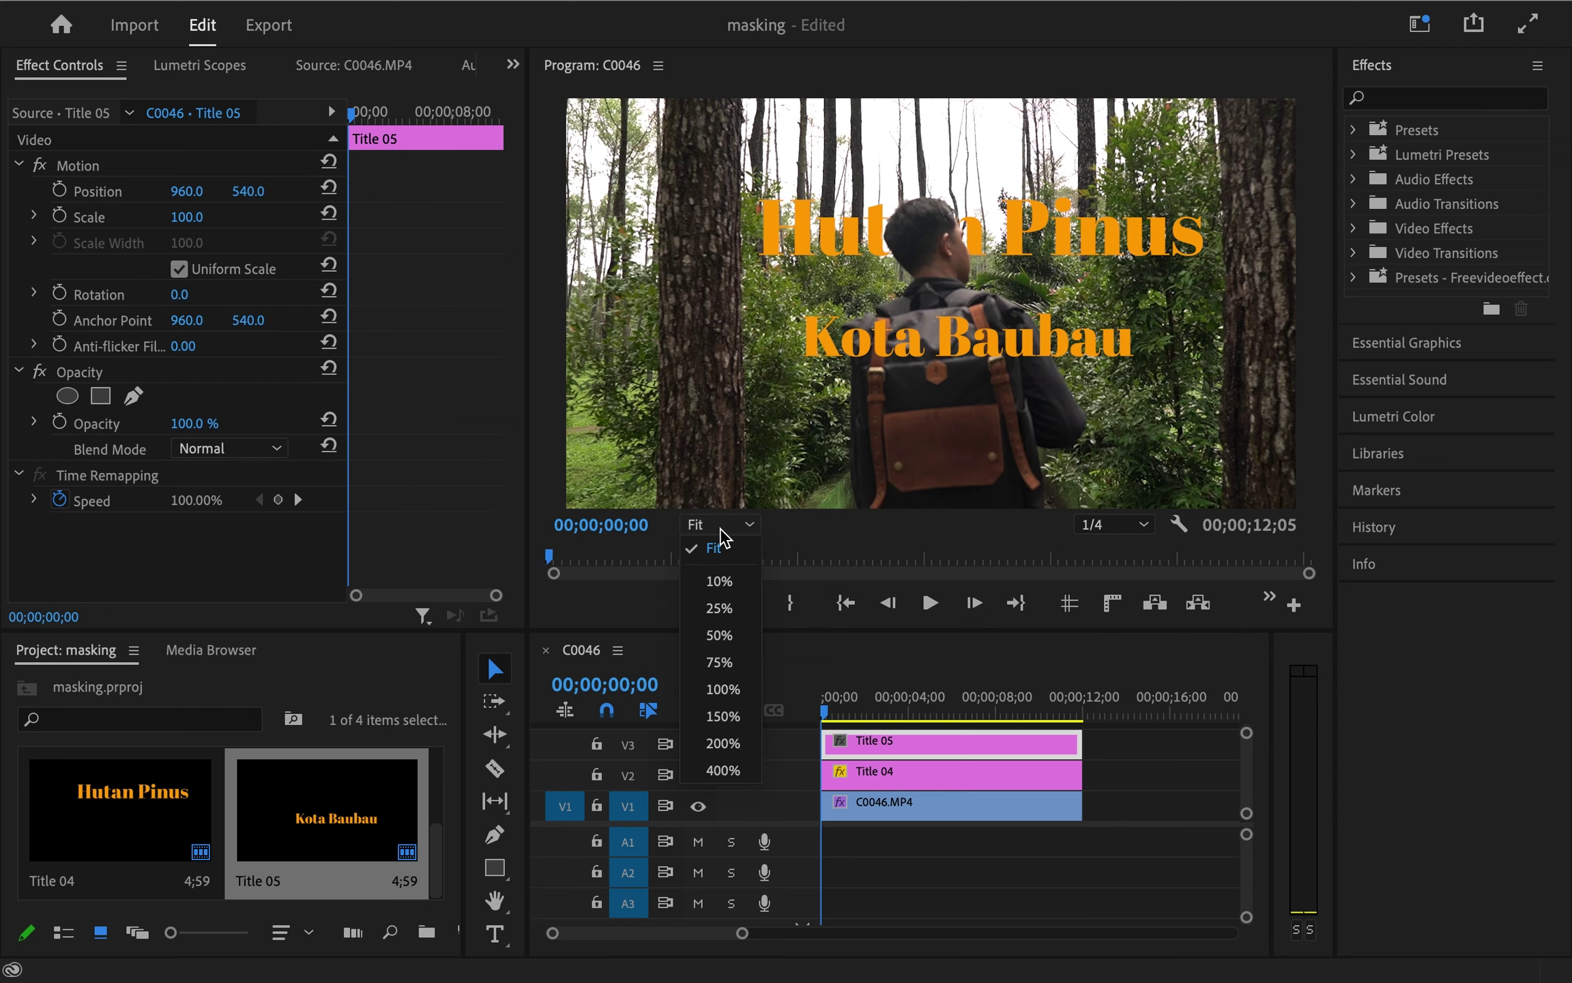
pyautogui.click(724, 716)
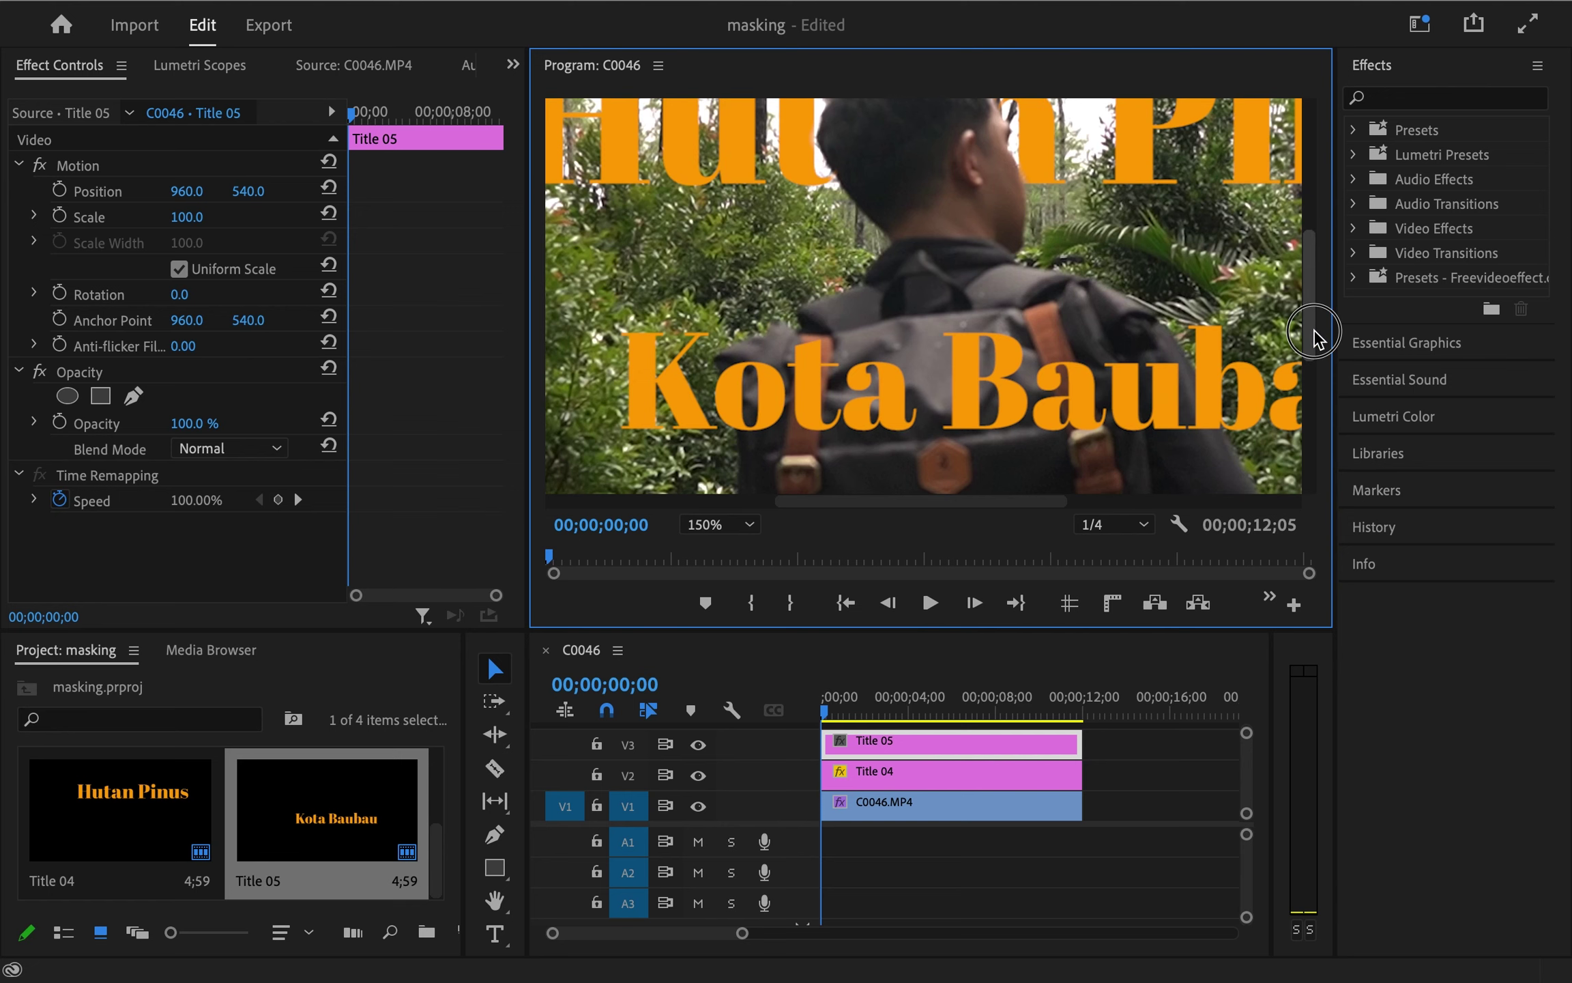
pyautogui.moveTo(1314, 335); pyautogui.dragTo(1326, 371)
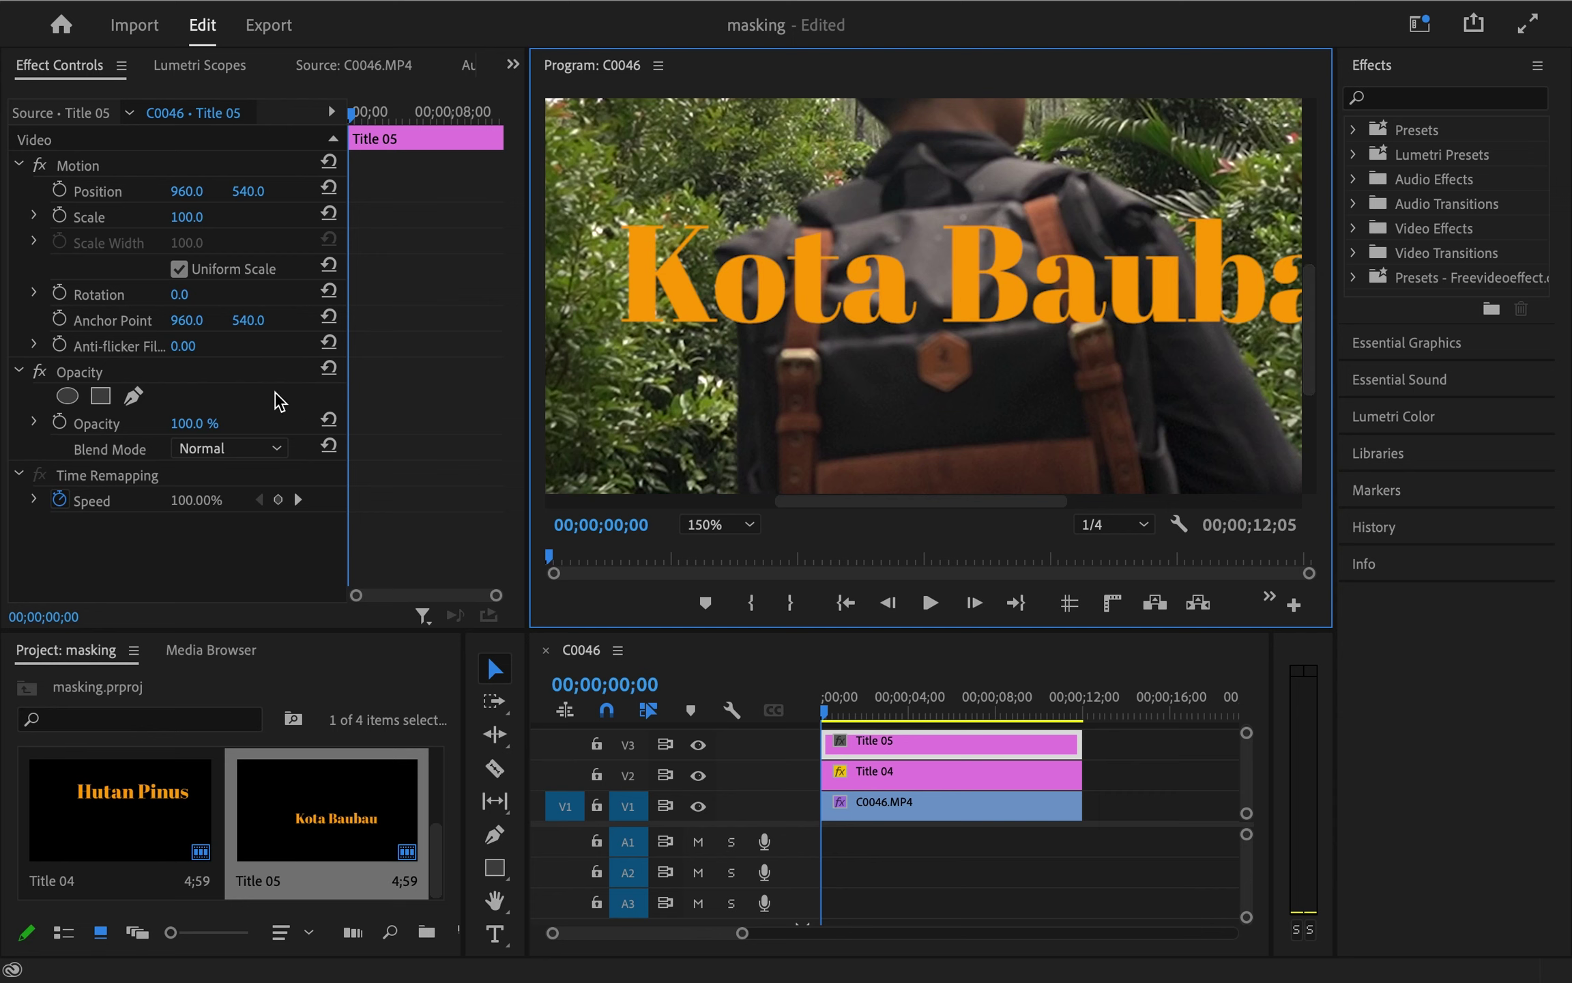
# Set Title 05's Opacity to 15% in Effect Controls
pyautogui.click(179, 427)
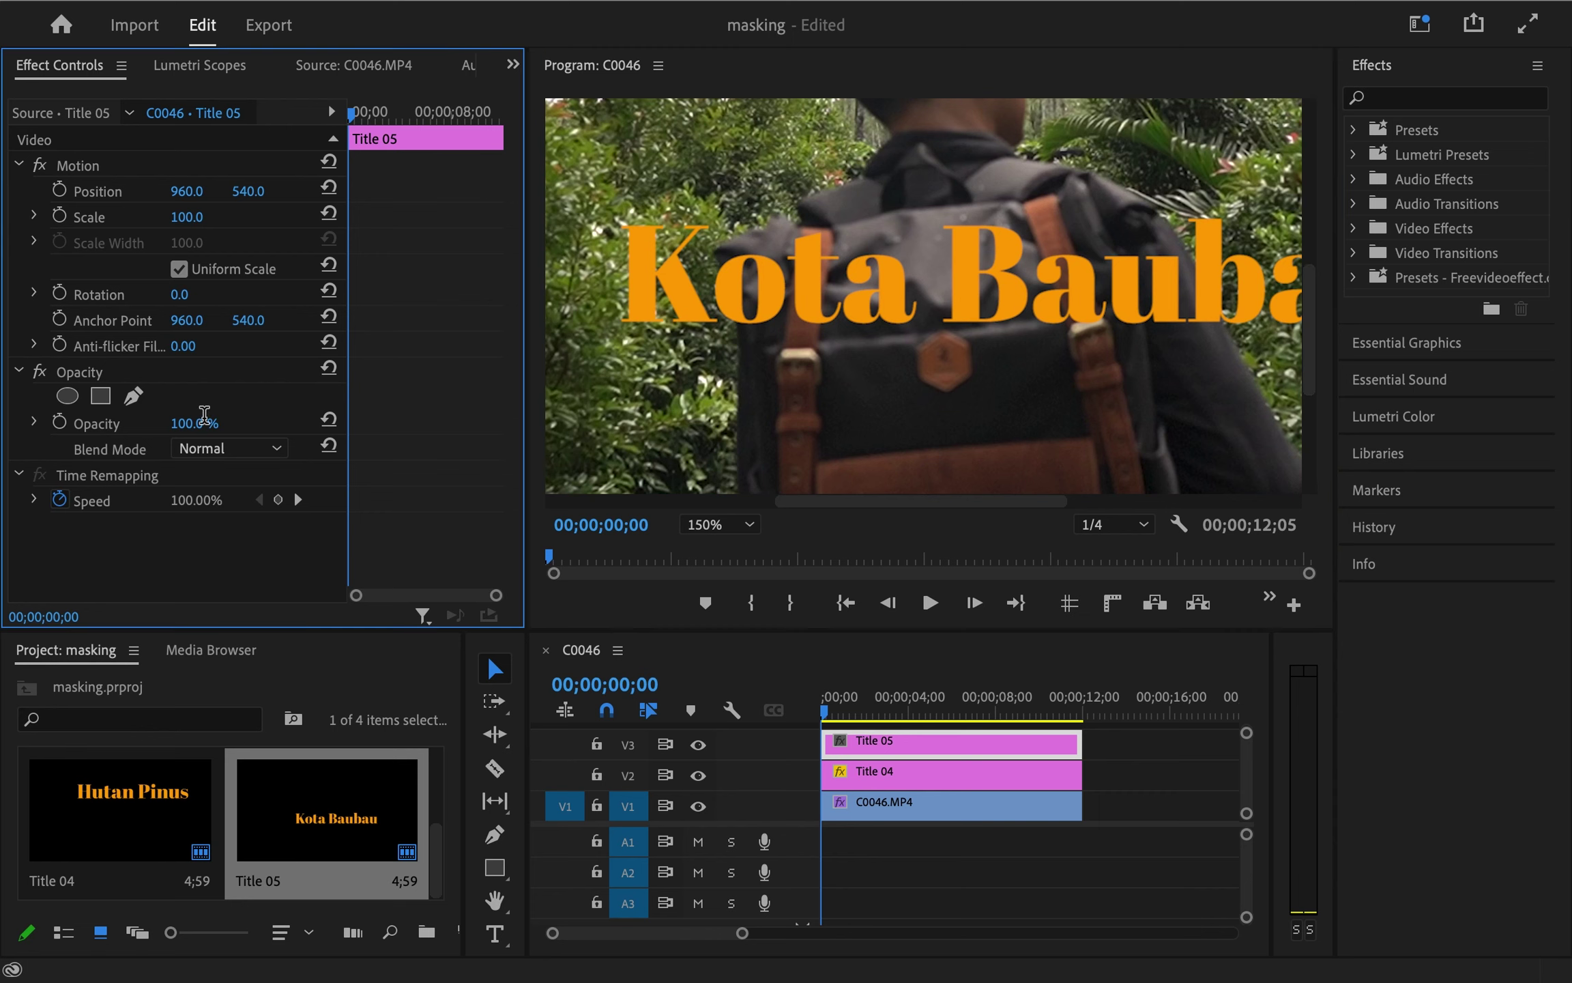
pyautogui.write('20')
pyautogui.press('Return')
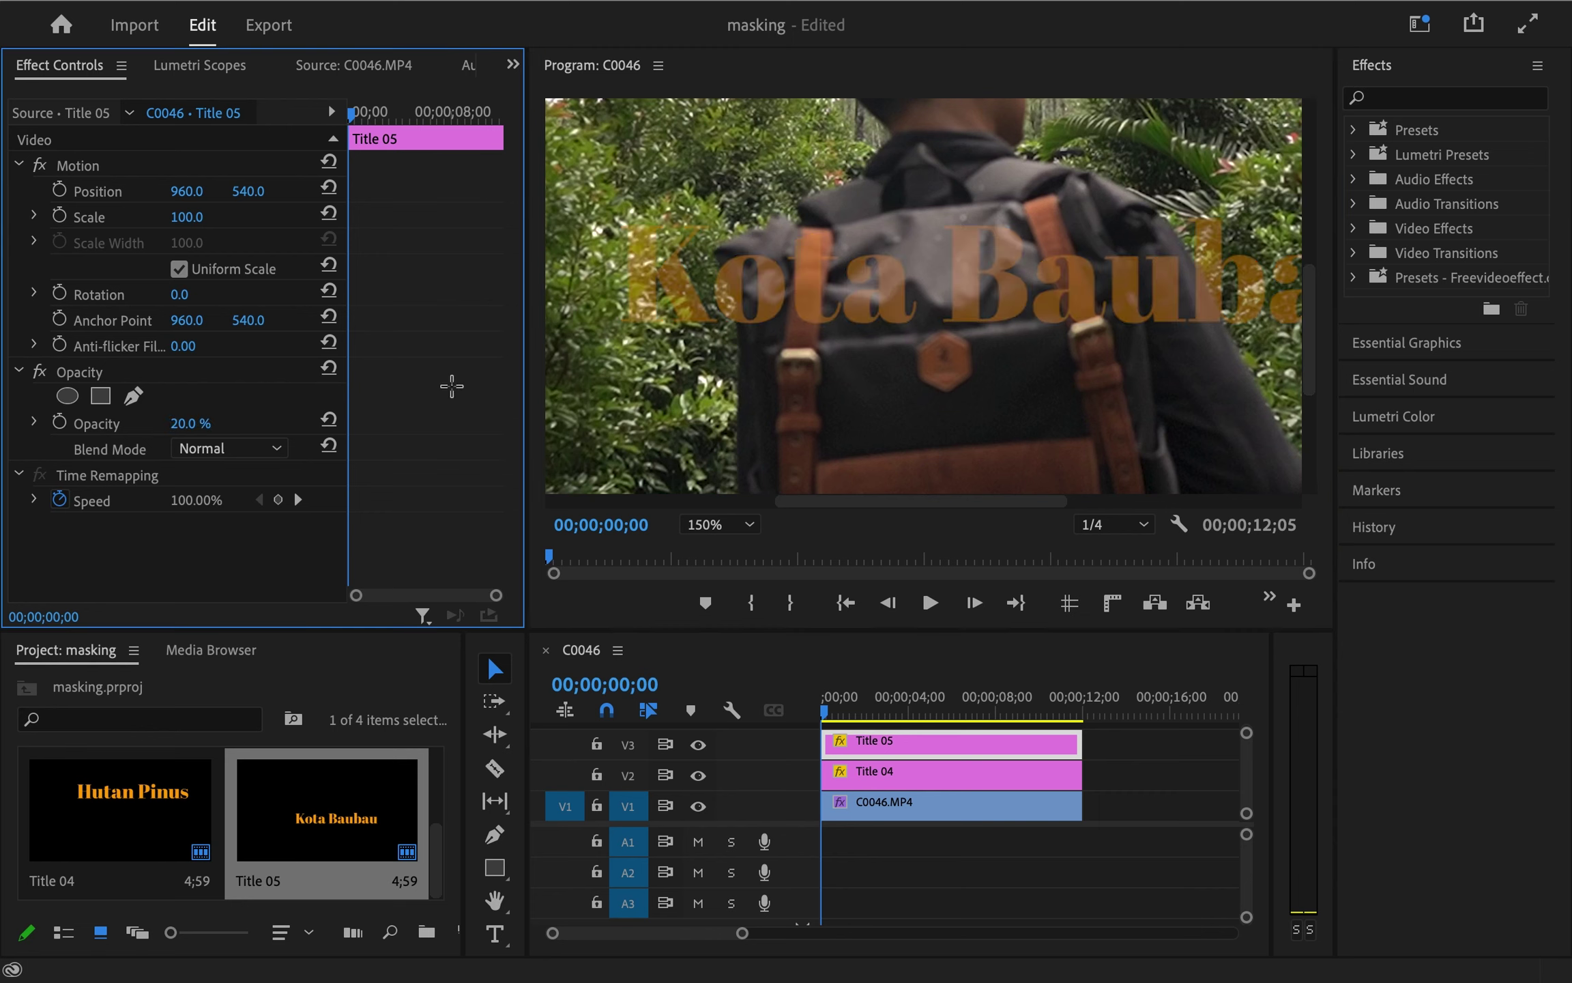
pyautogui.click(204, 414)
pyautogui.write('15')
pyautogui.press('Return')
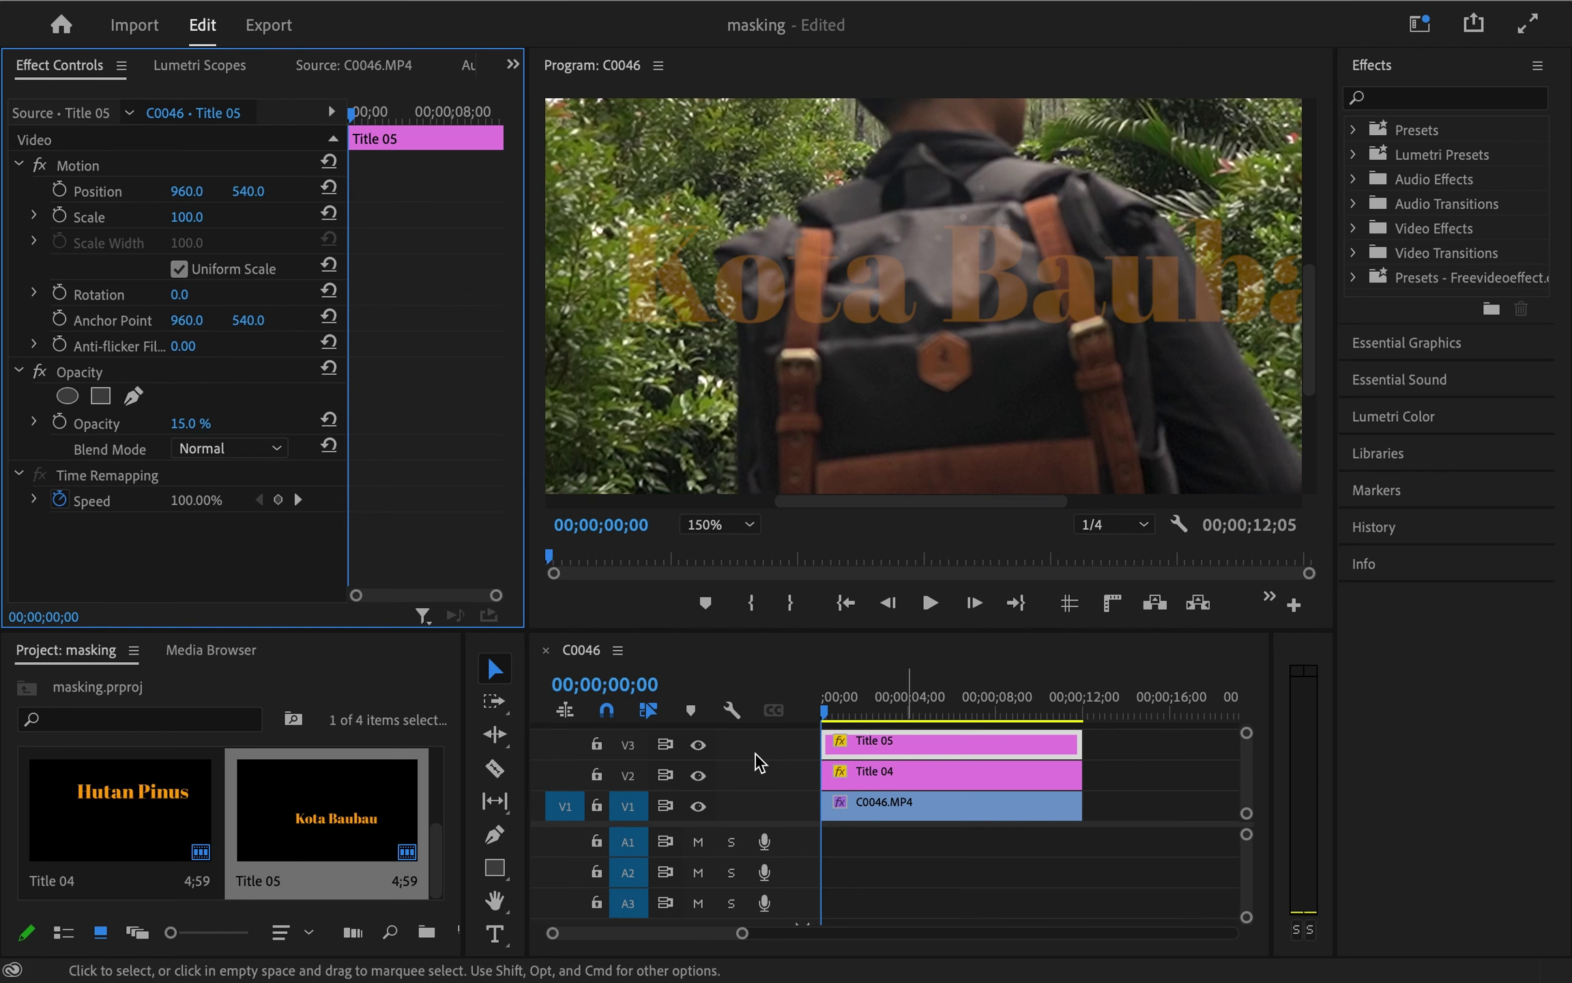
# Draw a closed pen mask around the backpack overlapping Kota Baubau
pyautogui.click(134, 396)
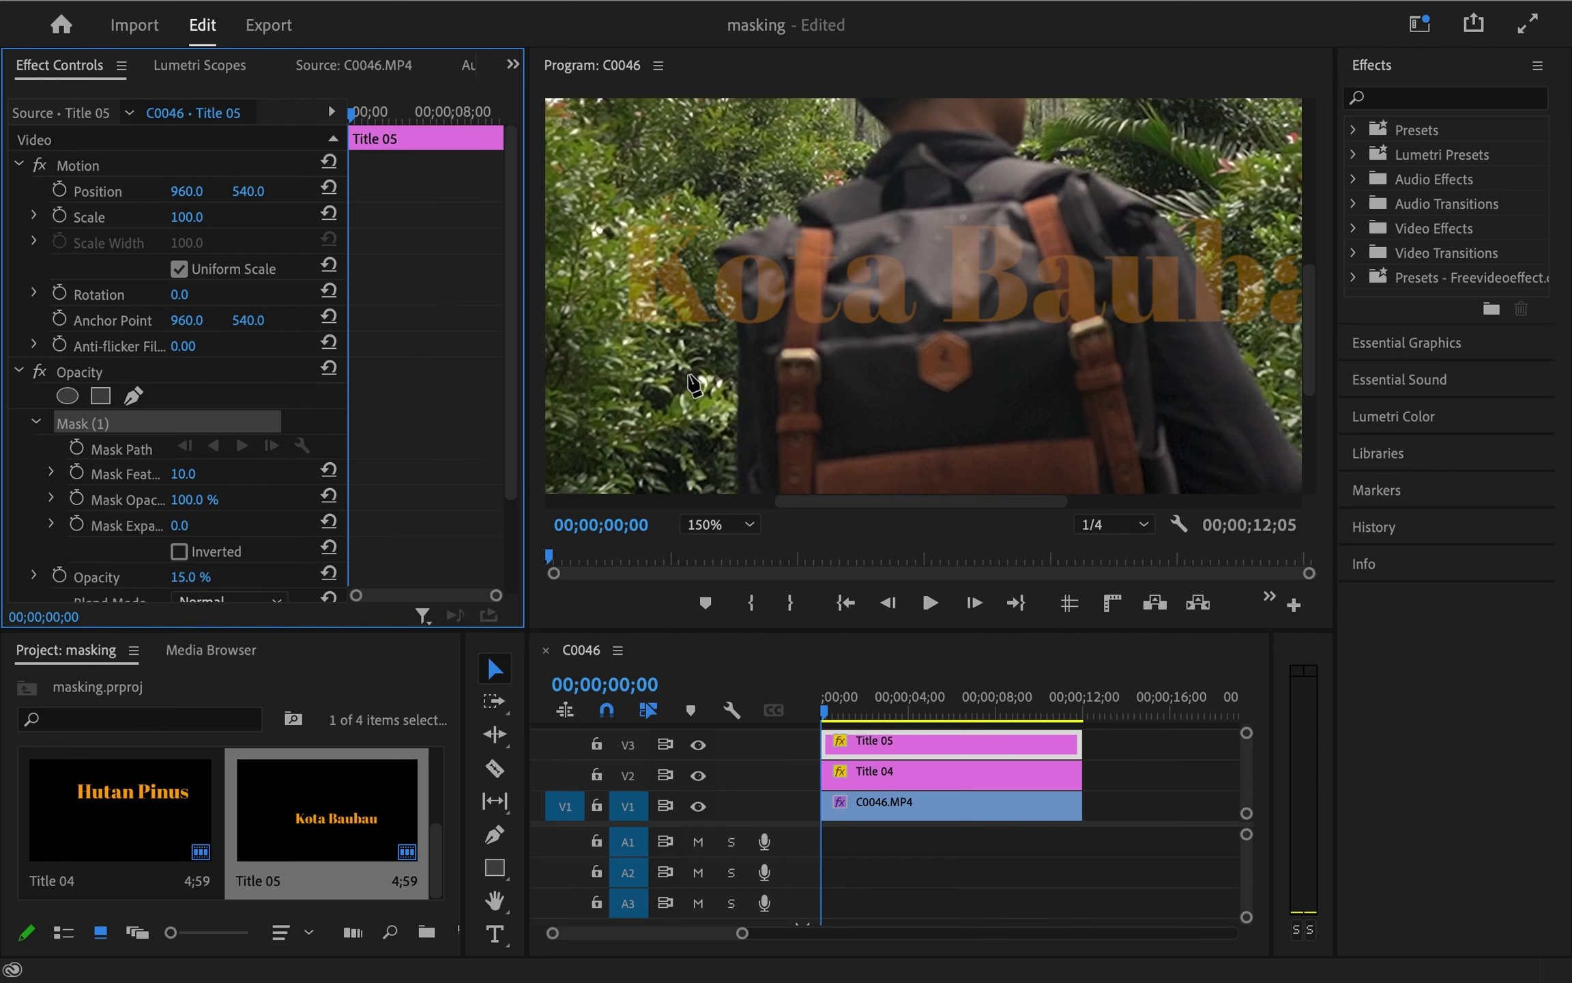
pyautogui.click(737, 332)
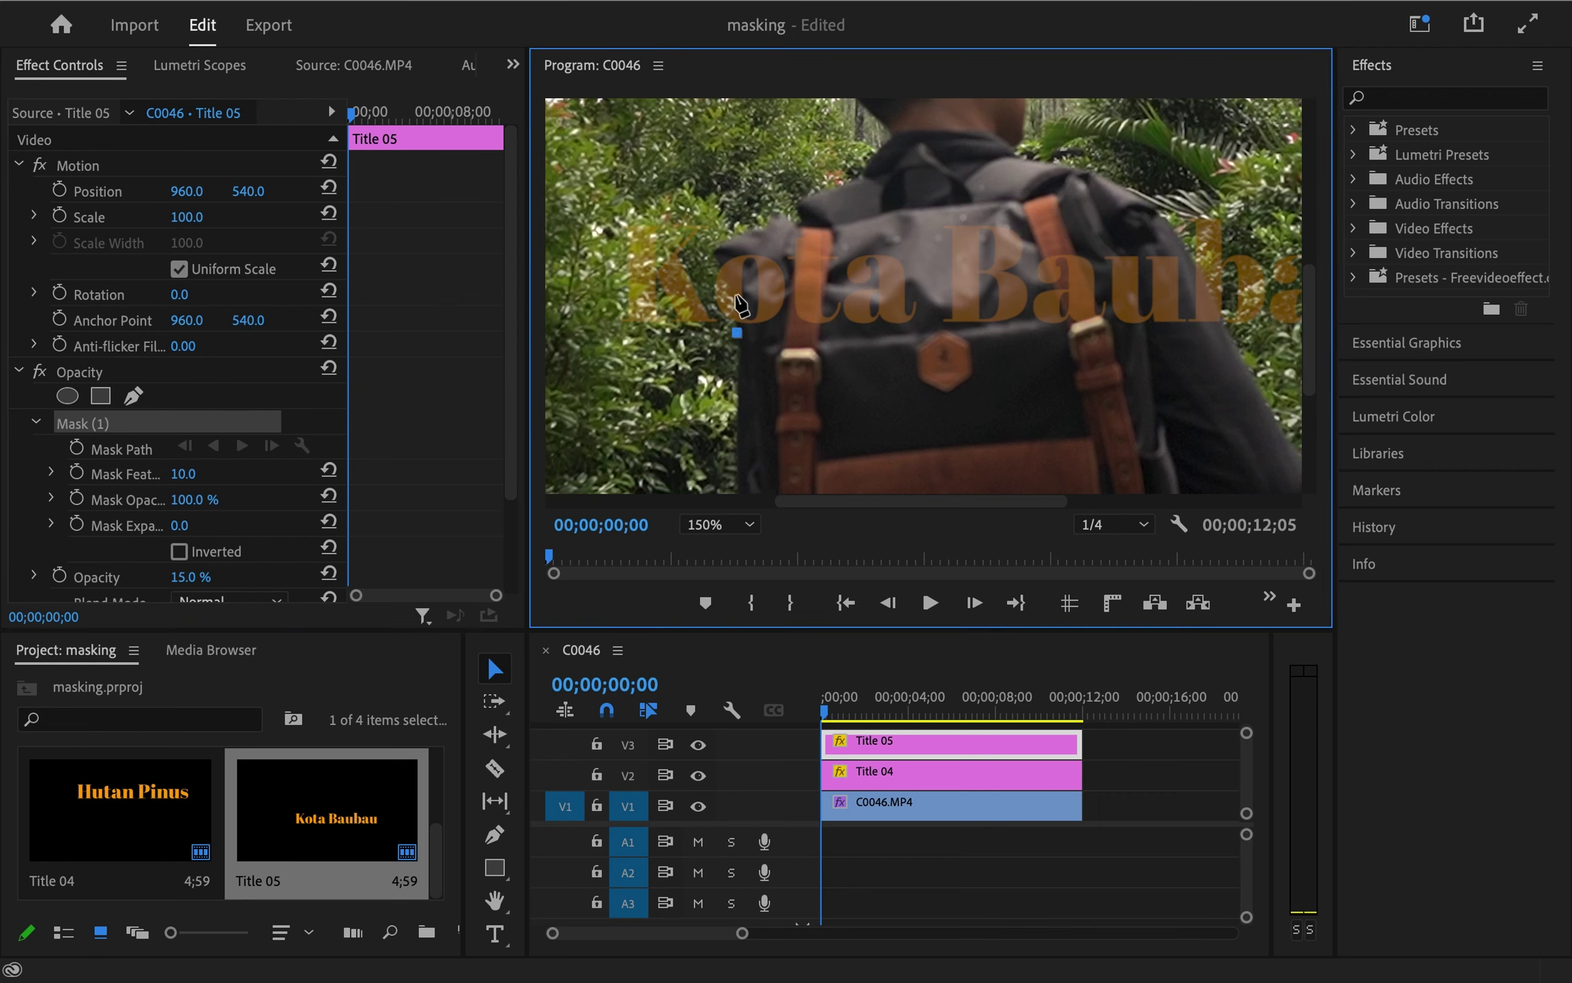
pyautogui.moveTo(733, 290); pyautogui.dragTo(740, 313)
pyautogui.click(712, 243)
pyautogui.moveTo(770, 222); pyautogui.dragTo(778, 217)
pyautogui.click(1159, 212)
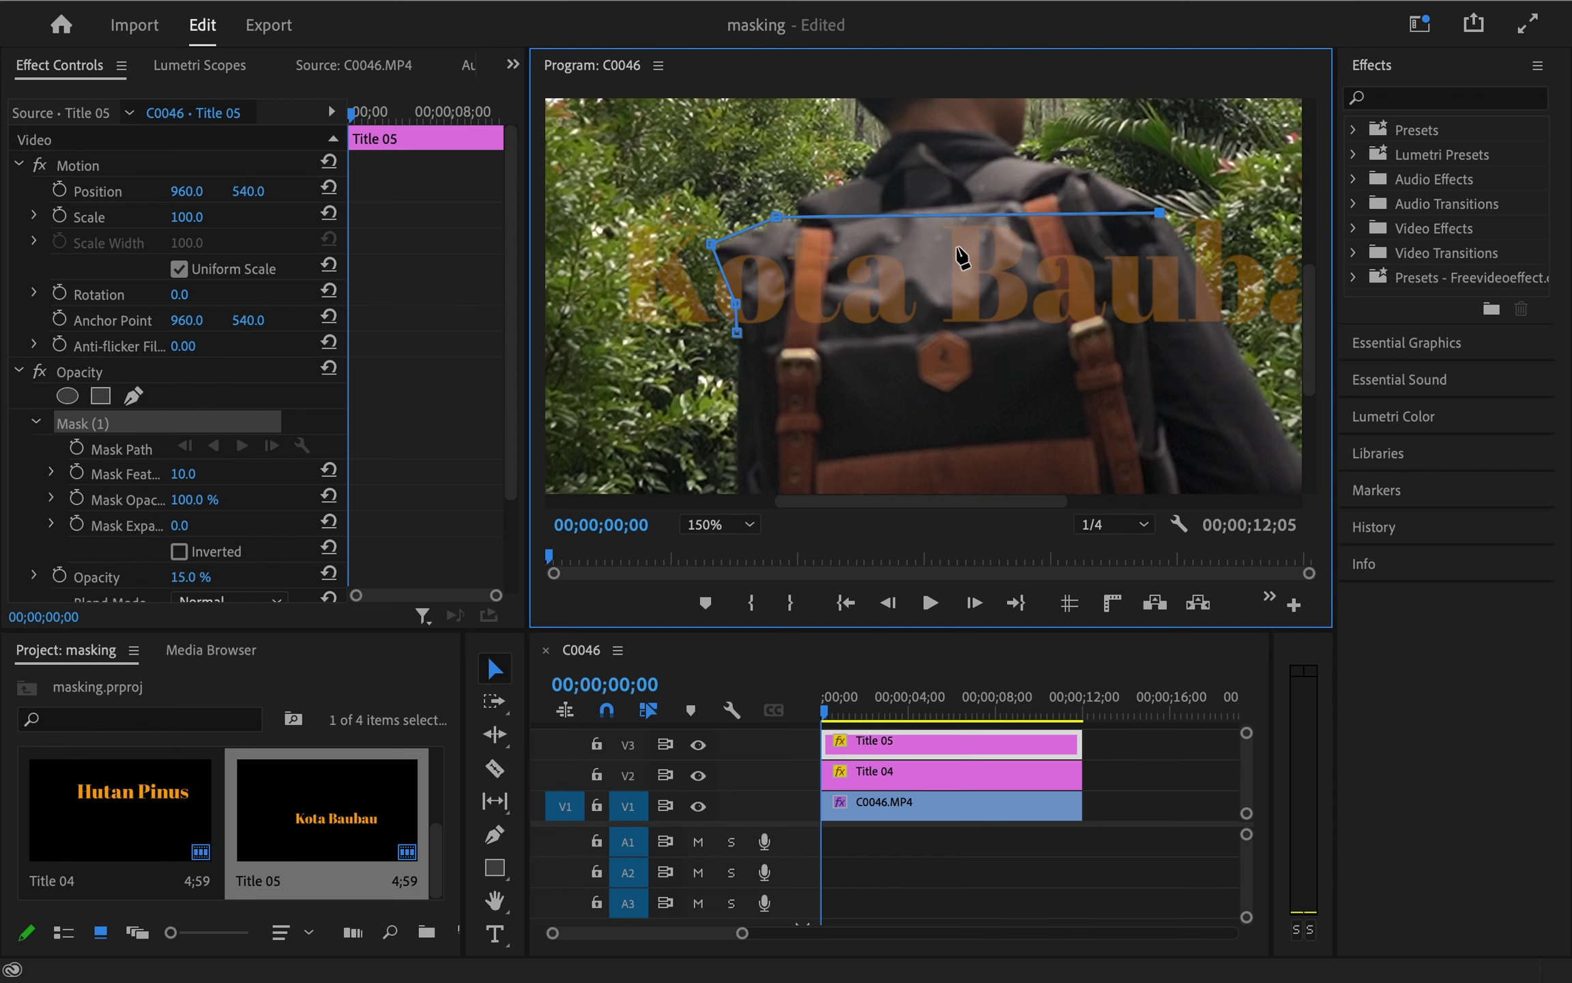
pyautogui.click(1182, 239)
pyautogui.click(1211, 294)
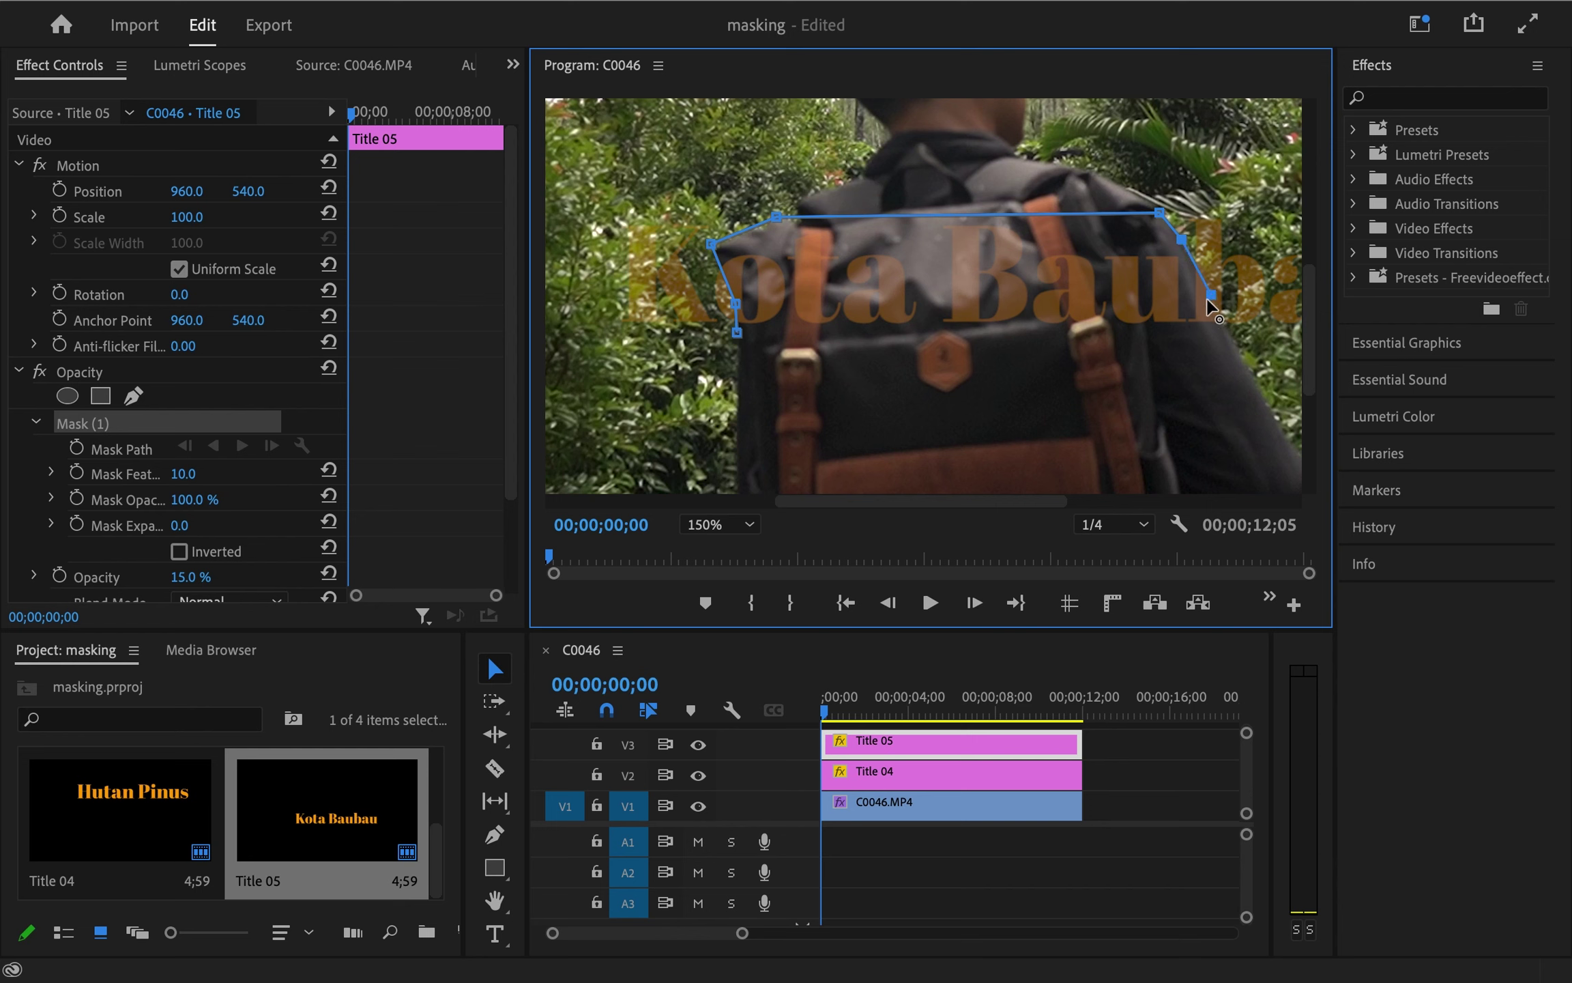
pyautogui.click(1227, 338)
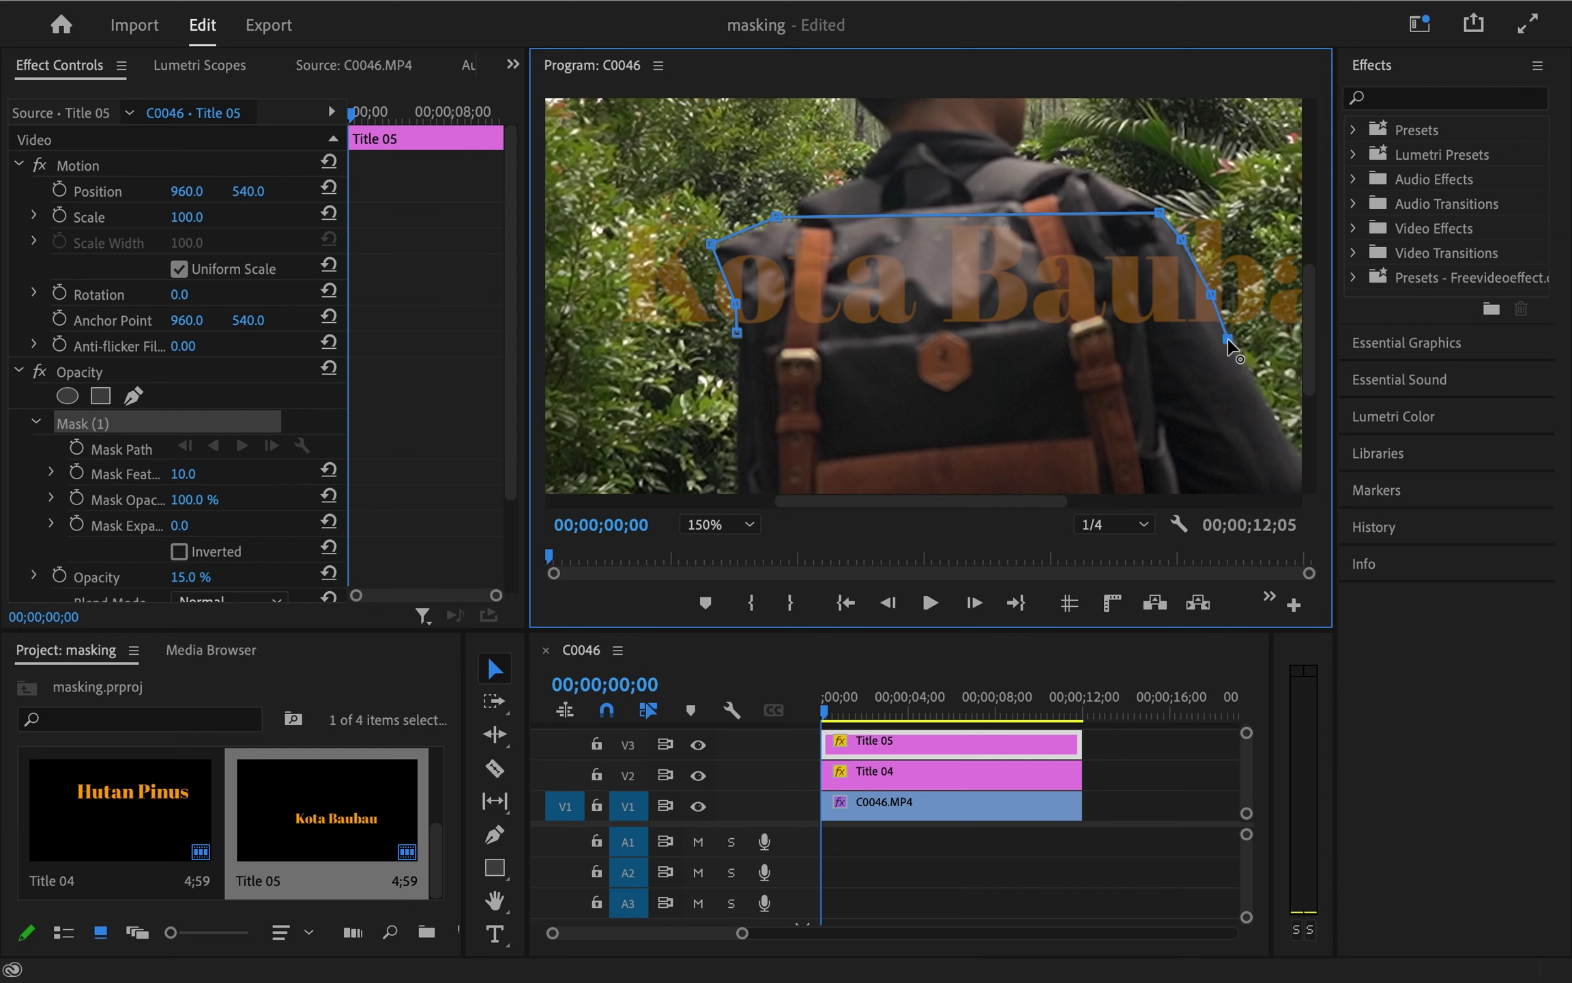
pyautogui.click(737, 332)
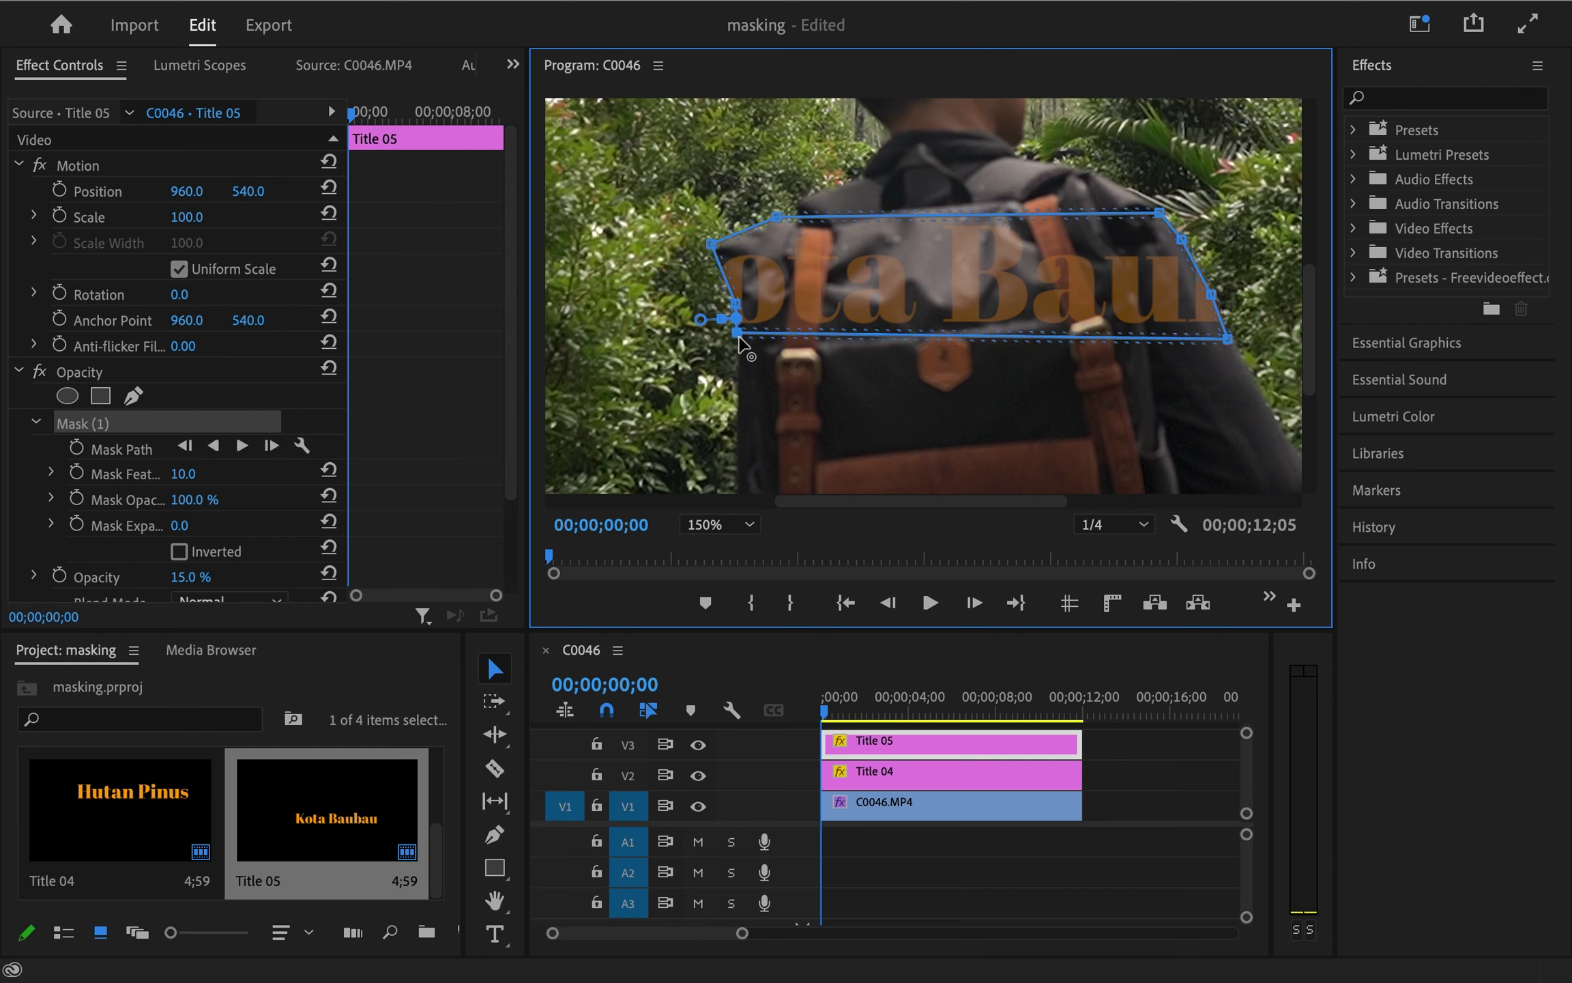
# Invert the backpack mask and turn on Mask Path keyframing
pyautogui.click(180, 551)
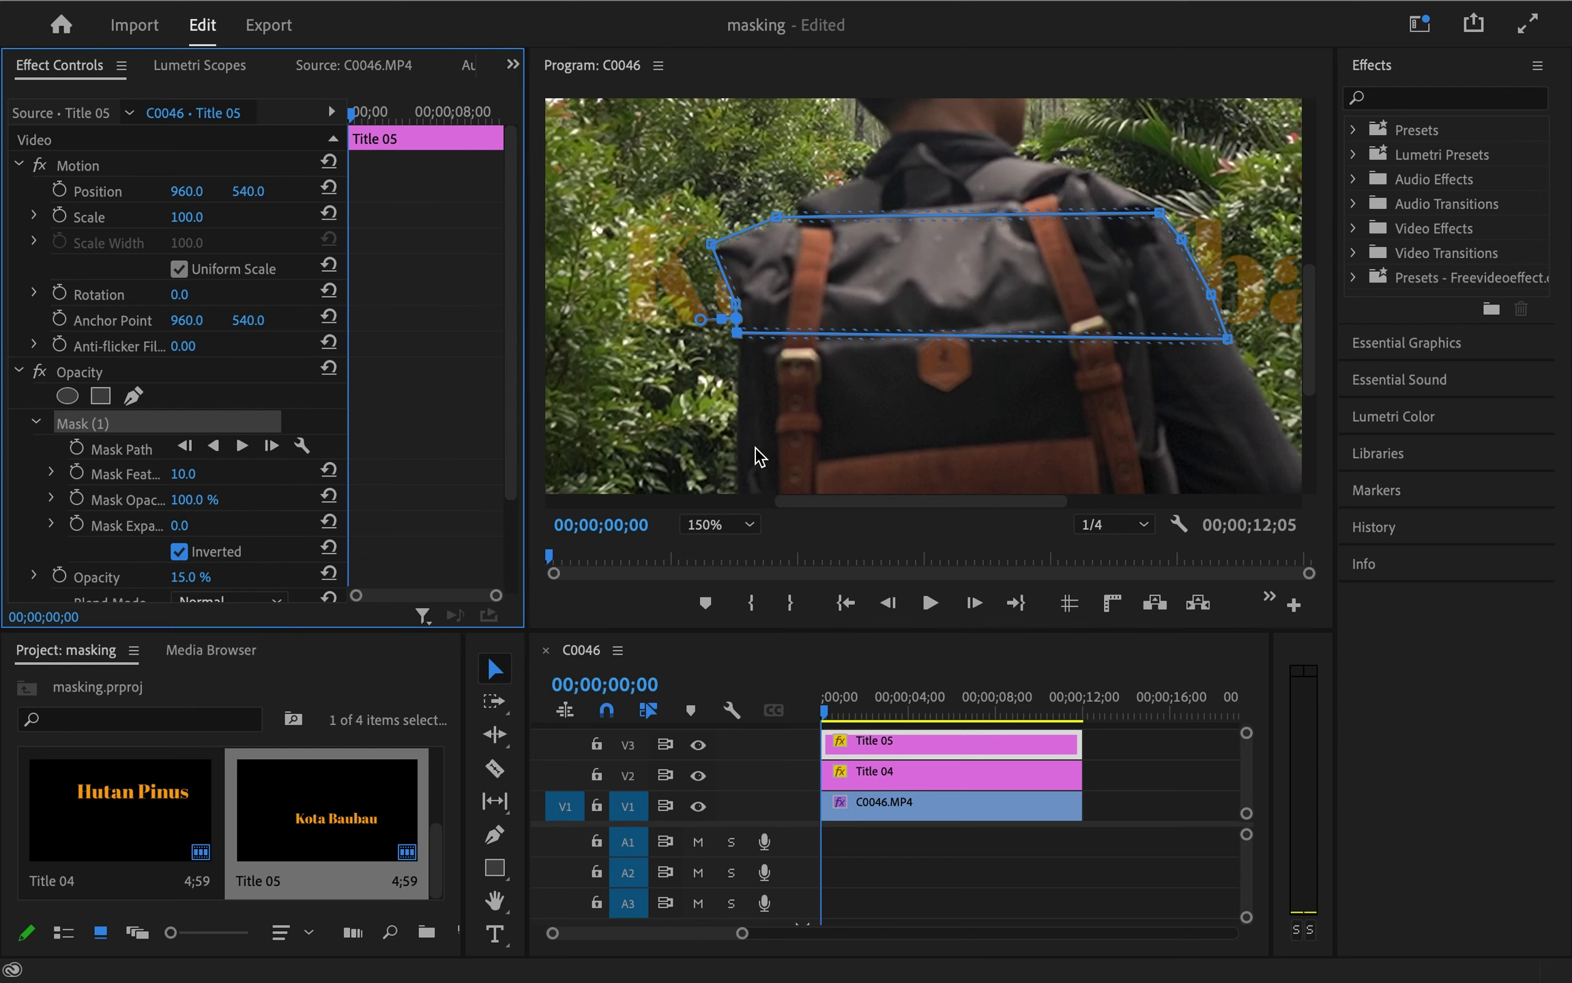
pyautogui.click(887, 321)
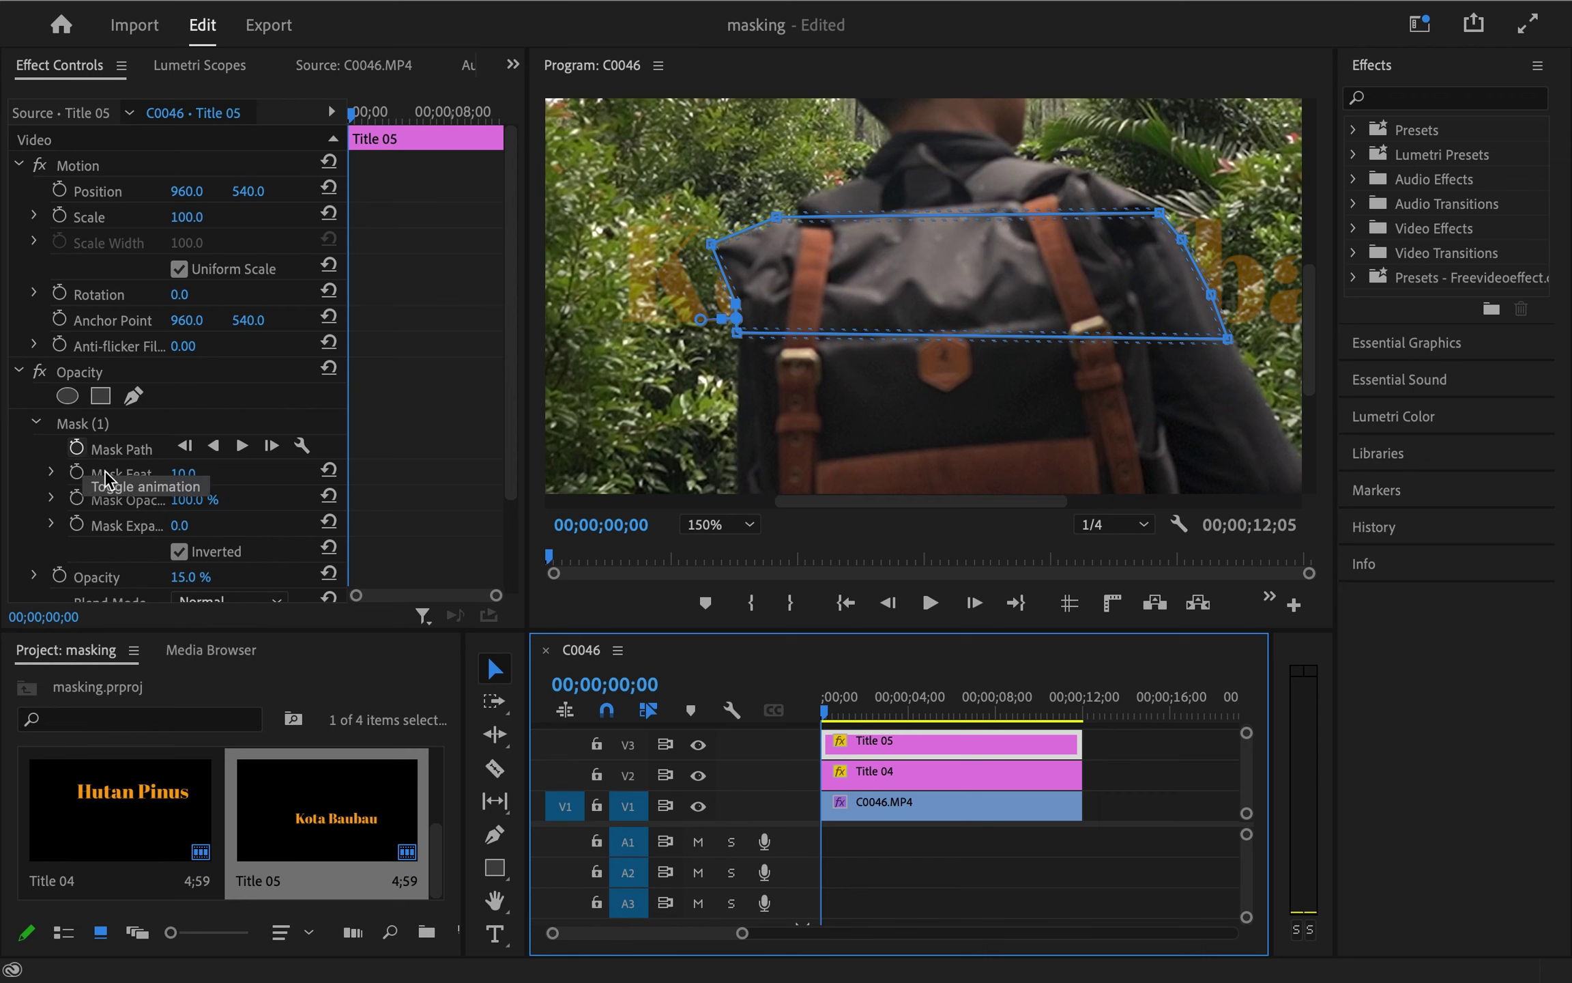
pyautogui.click(77, 449)
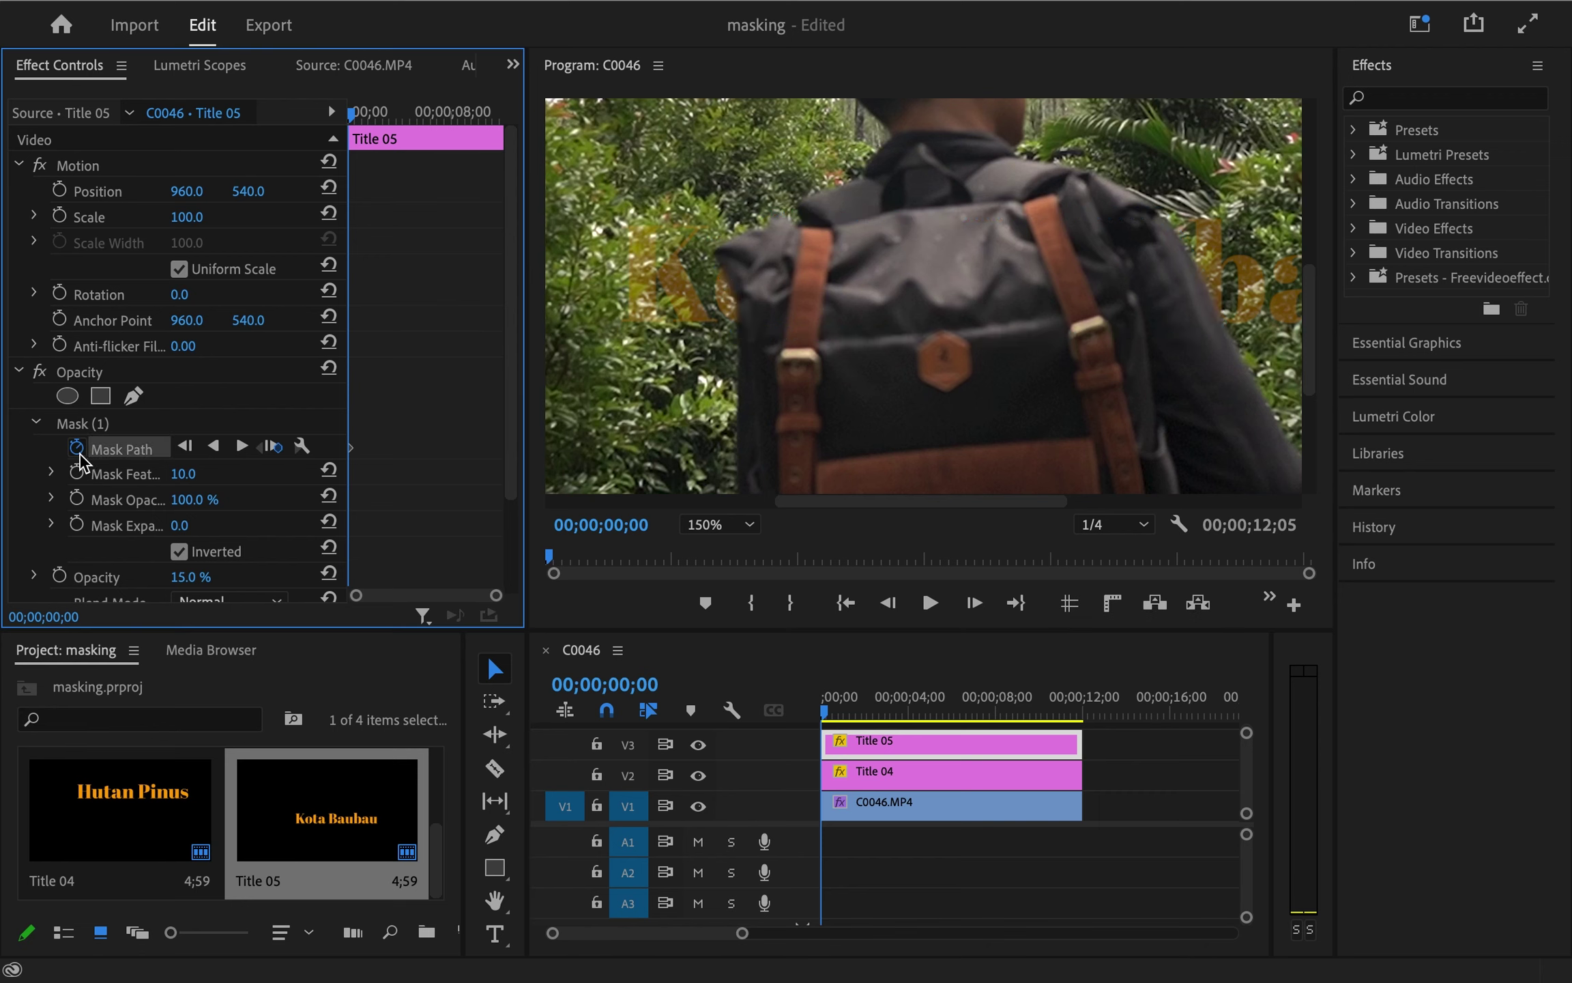
pyautogui.click(84, 426)
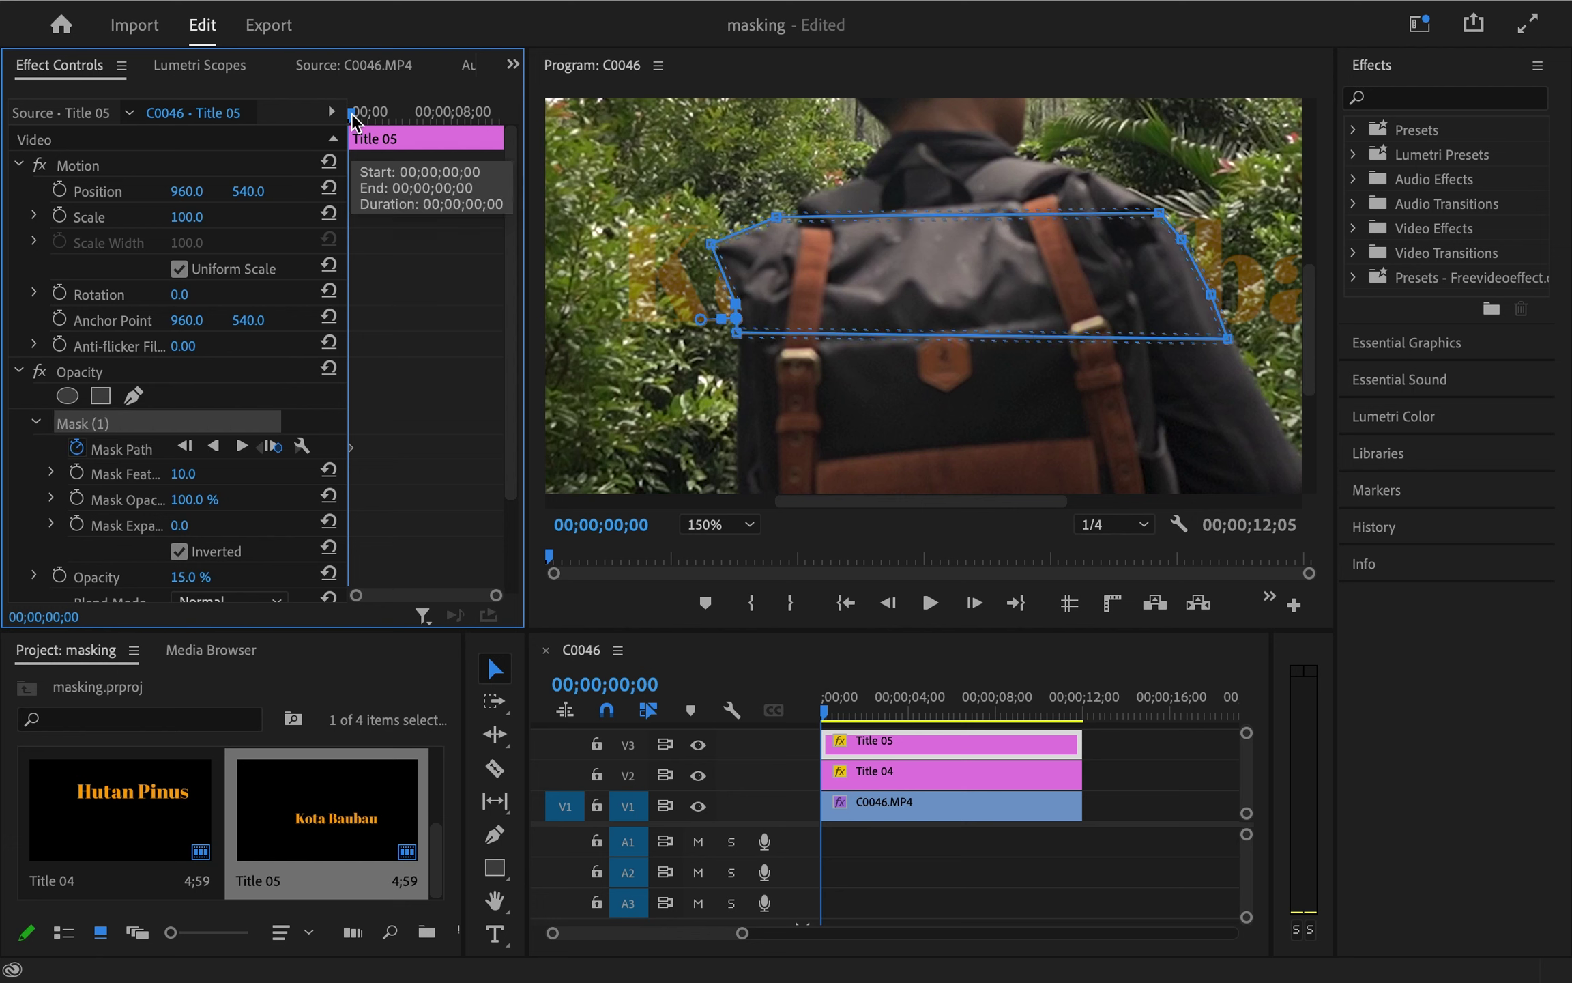
pyautogui.click(407, 396)
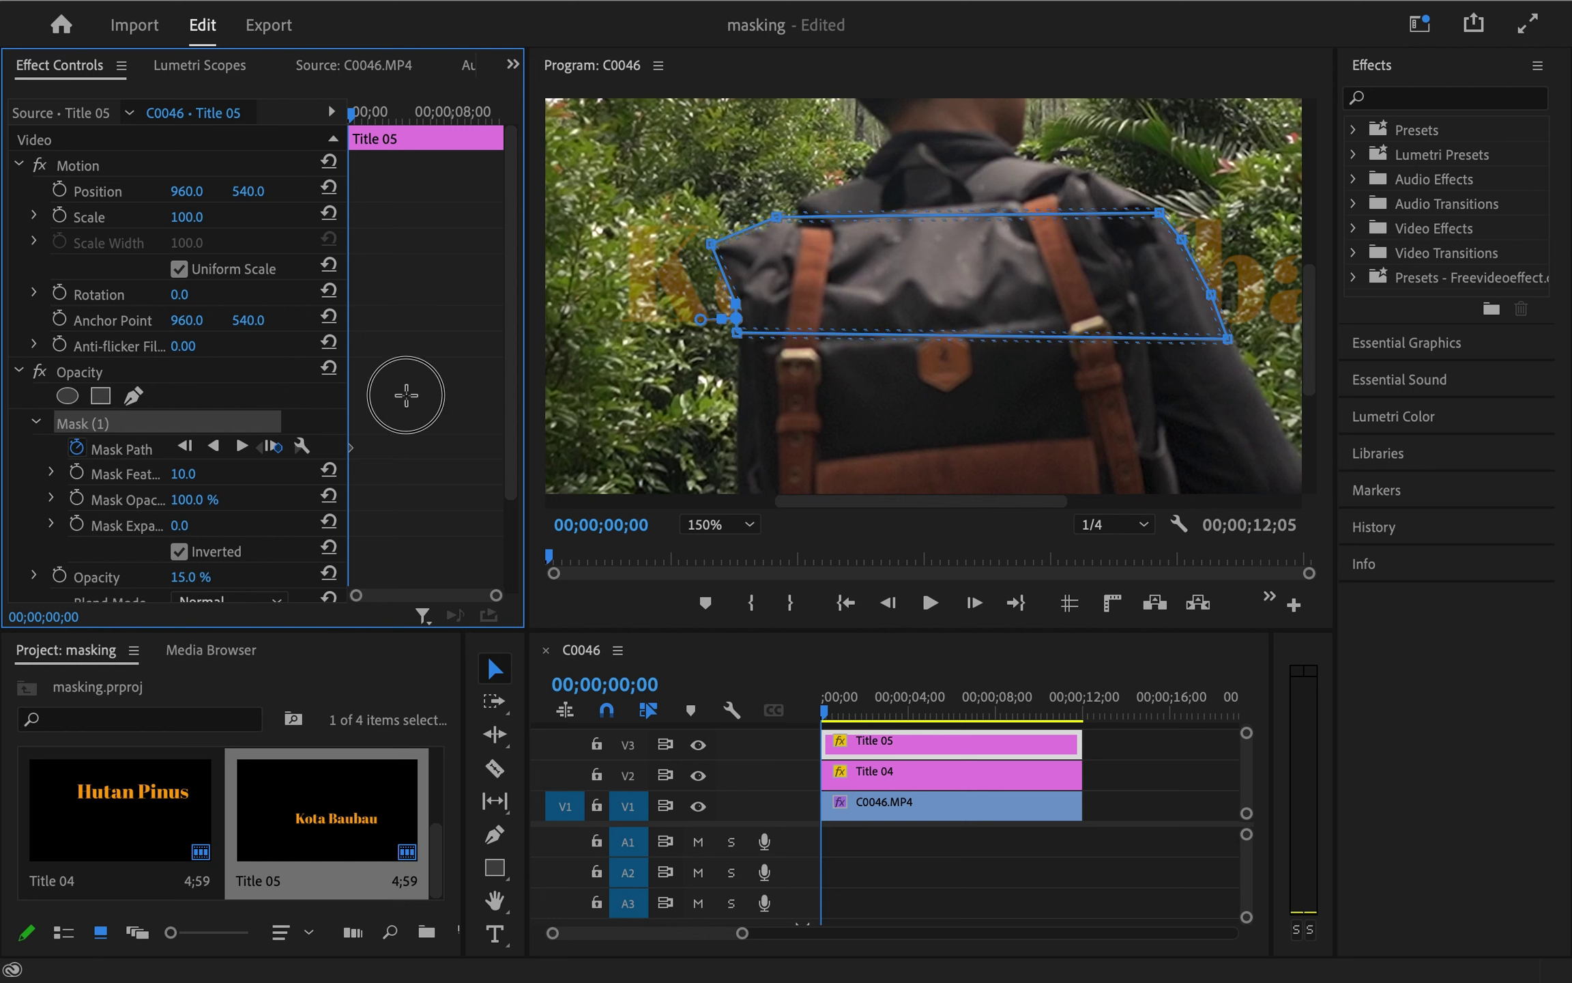
# Step forward frame by frame, reshaping the mask to track the moving backpack
pyautogui.press('Right')
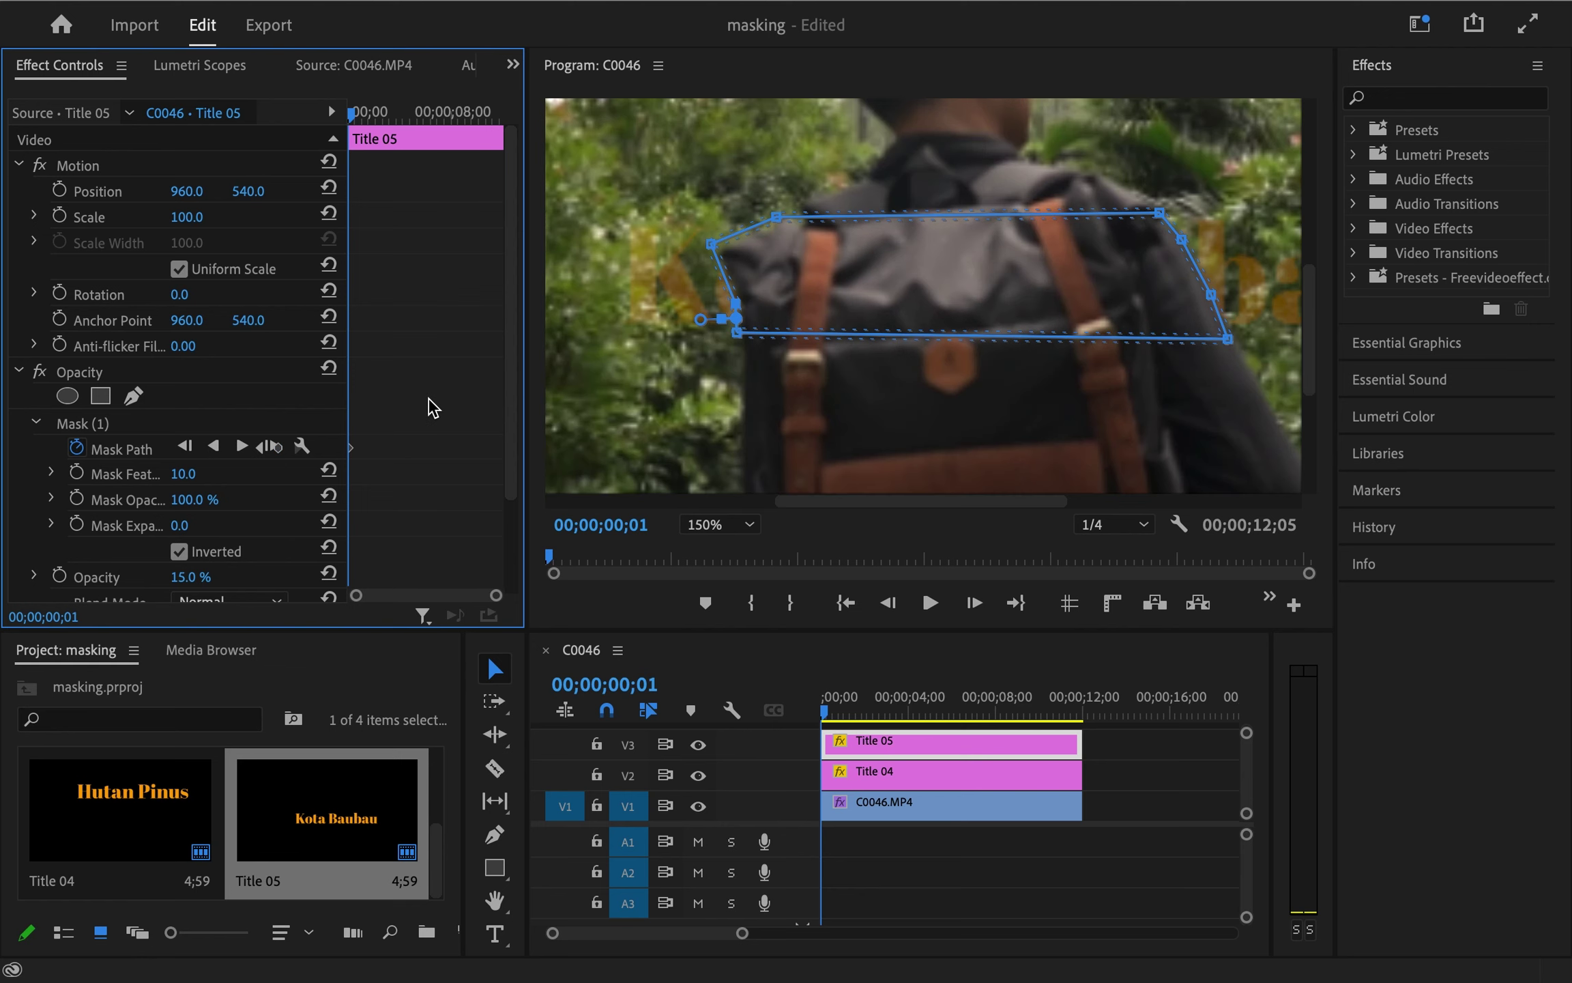
pyautogui.press('Right')
pyautogui.press('Right')
pyautogui.press('Right')
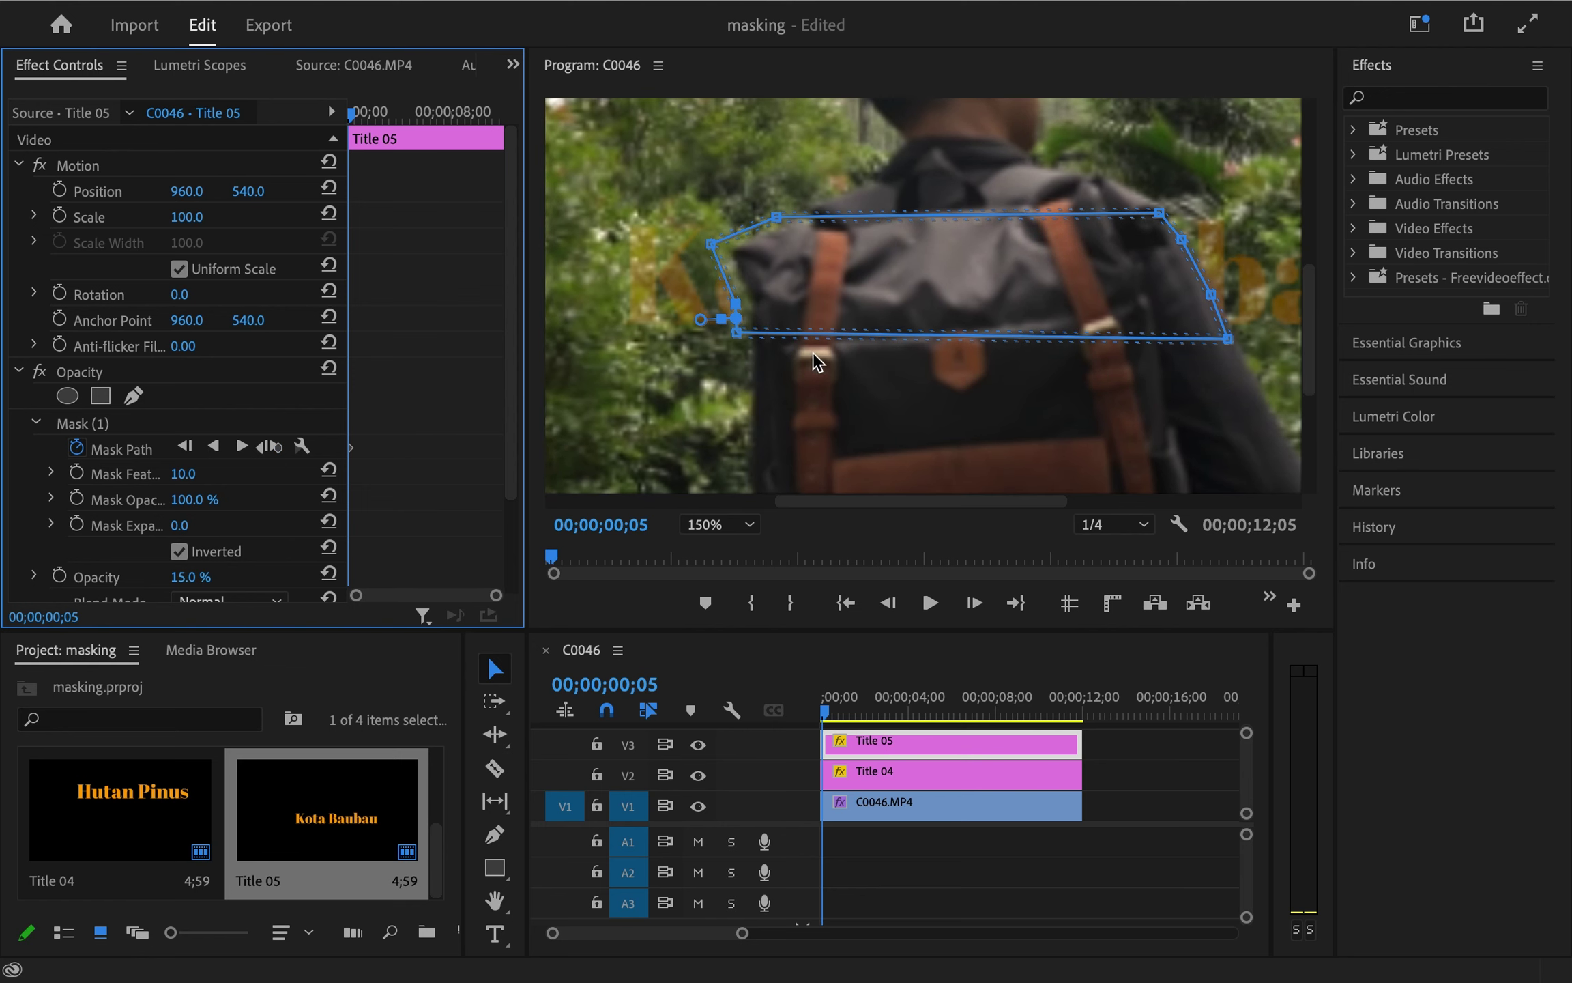
pyautogui.moveTo(737, 338)
pyautogui.mouseDown()
pyautogui.moveTo(753, 343)
pyautogui.moveTo(756, 303)
pyautogui.mouseUp()
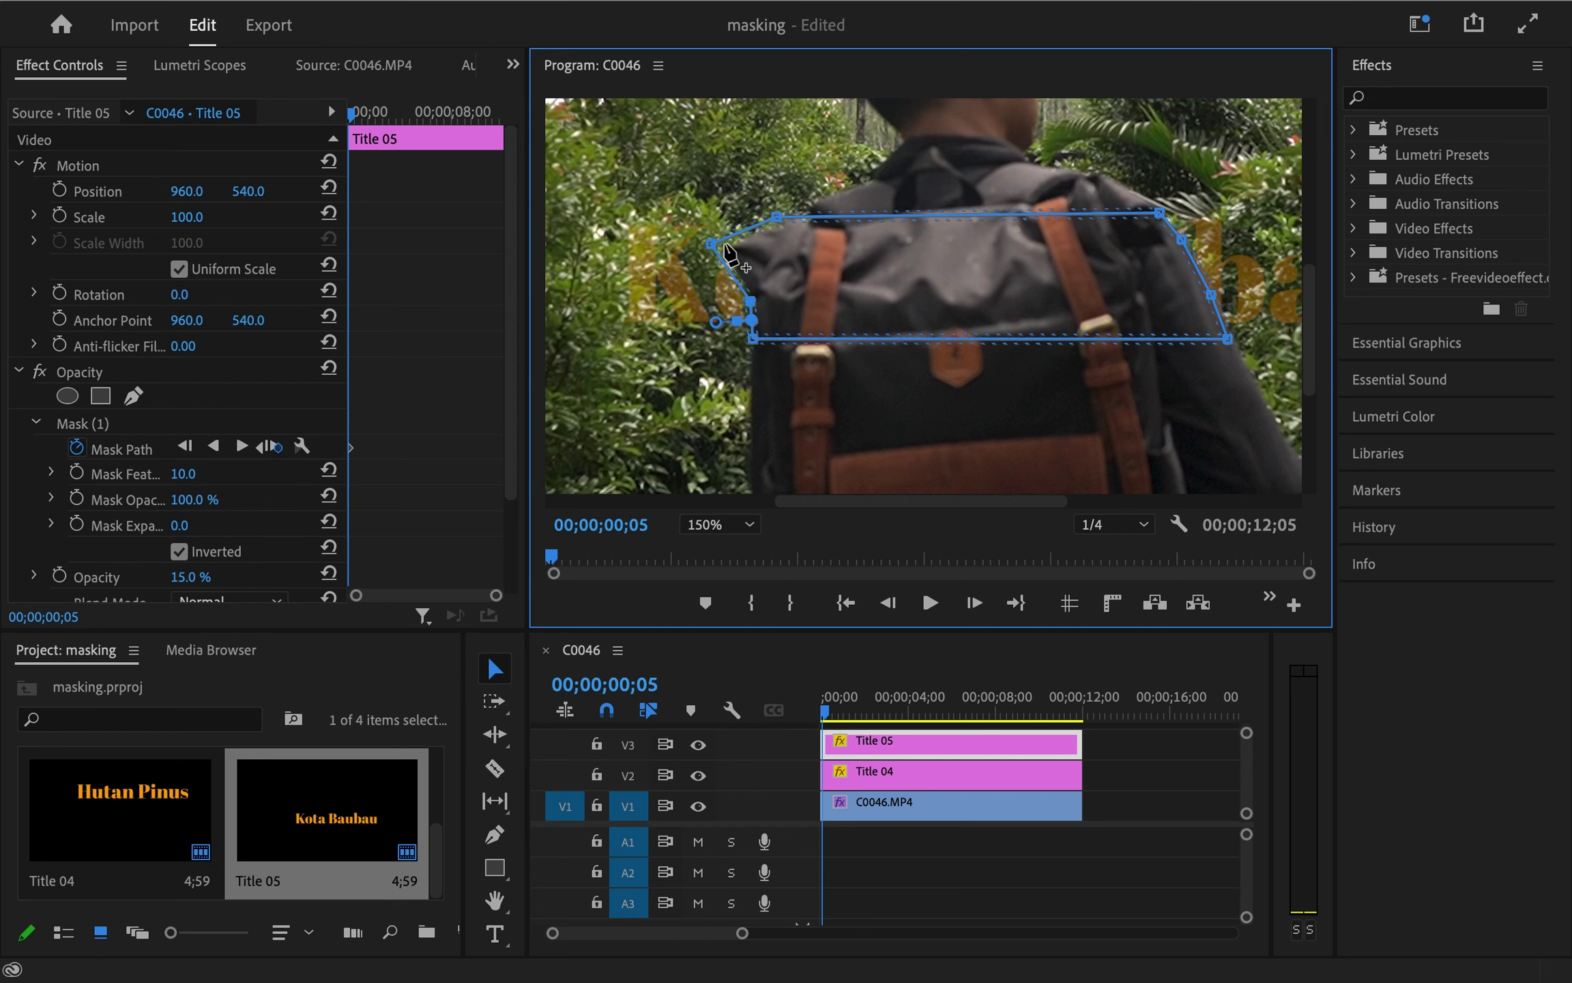
pyautogui.moveTo(711, 244); pyautogui.dragTo(791, 217)
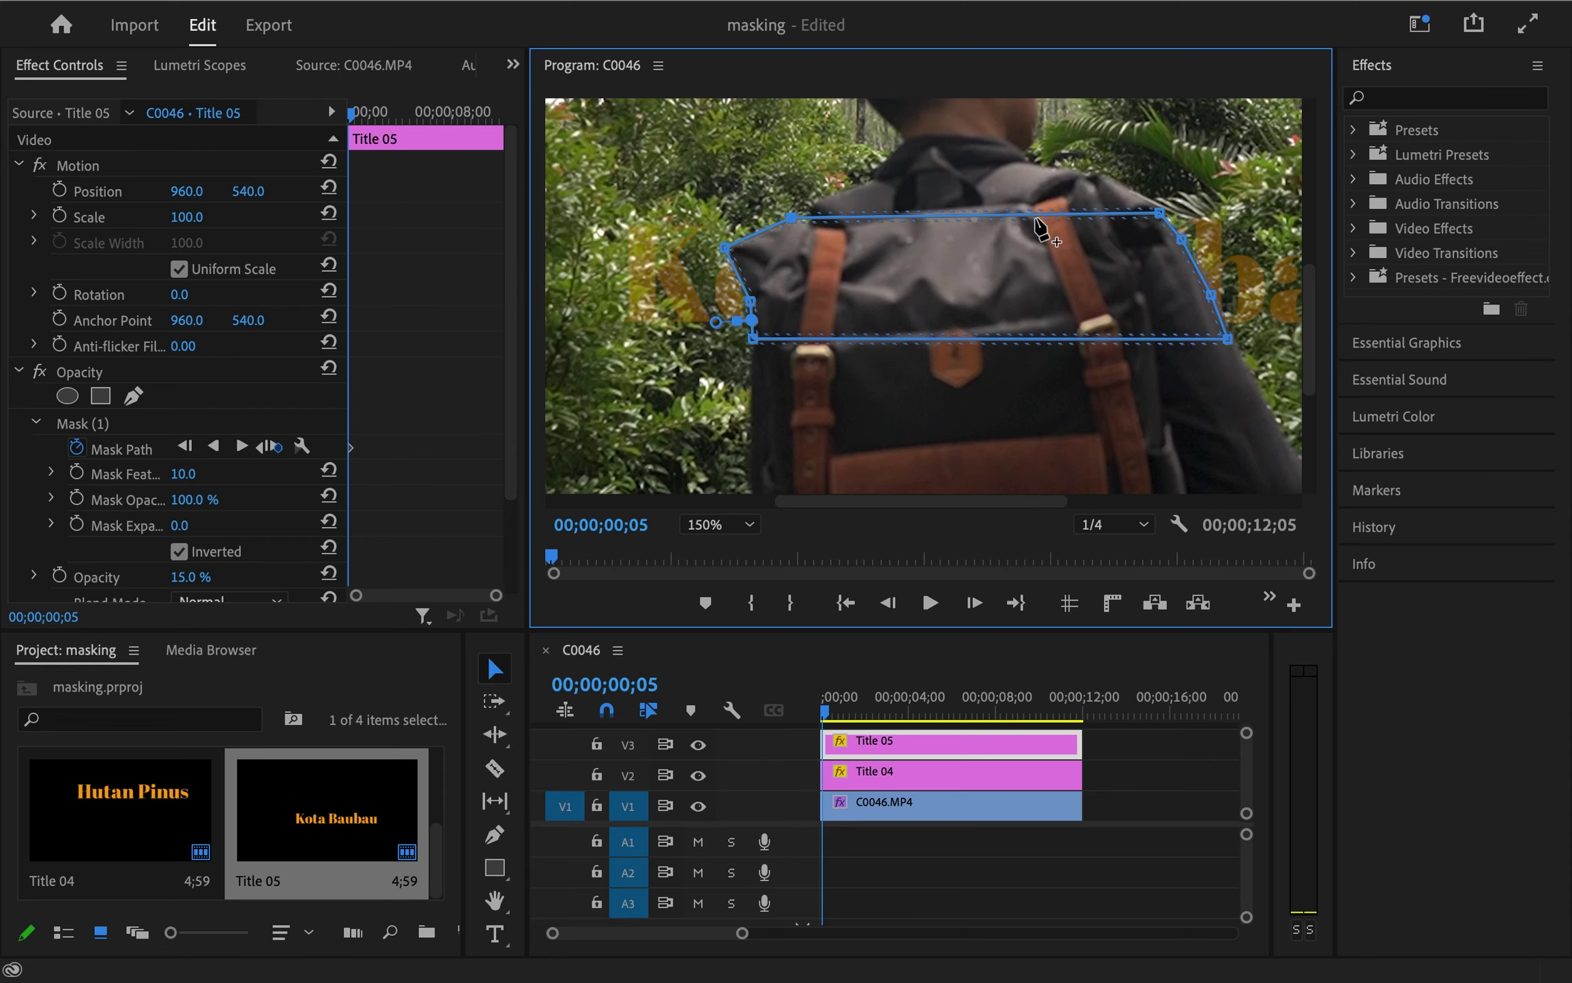
pyautogui.hotkey('shift', 'Right')
pyautogui.hotkey('shift', 'Right')
pyautogui.hotkey('shift', 'Right')
pyautogui.hotkey('shift', 'Right')
pyautogui.moveTo(752, 319)
pyautogui.mouseDown()
pyautogui.moveTo(782, 333)
pyautogui.moveTo(708, 276)
pyautogui.mouseUp()
pyautogui.hotkey('shift', 'Right')
pyautogui.hotkey('shift', 'Right')
pyautogui.hotkey('shift', 'Right')
pyautogui.hotkey('shift', 'Right')
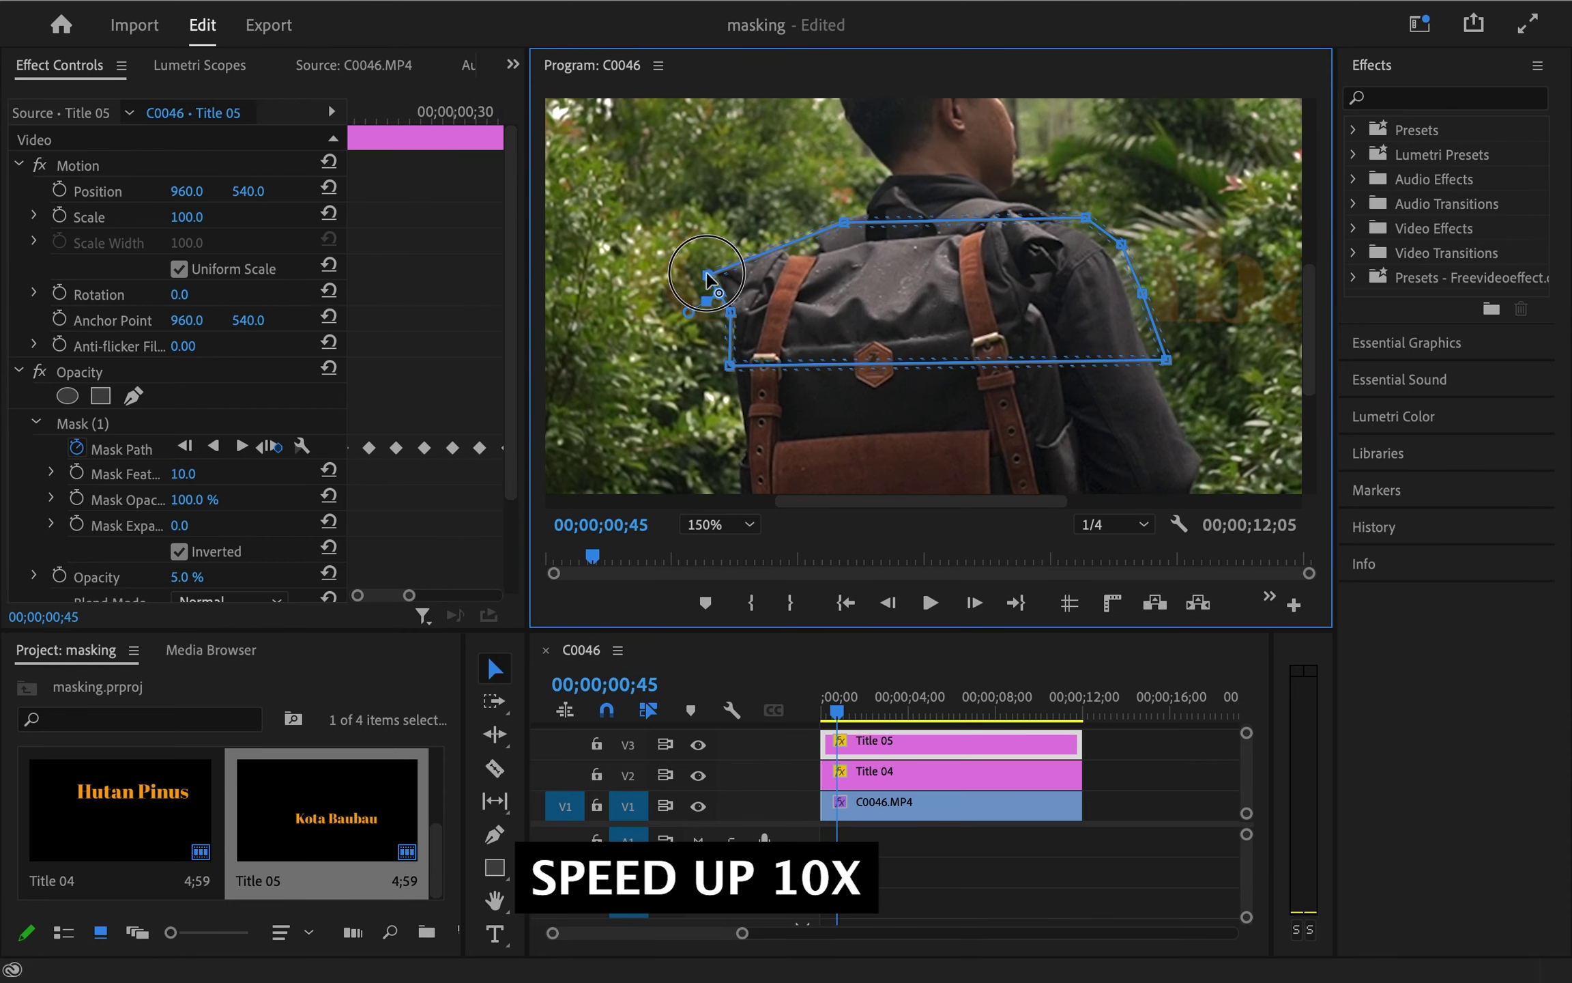
pyautogui.hotkey('shift', 'Right')
pyautogui.hotkey('shift', 'Right')
pyautogui.hotkey('shift', 'Right')
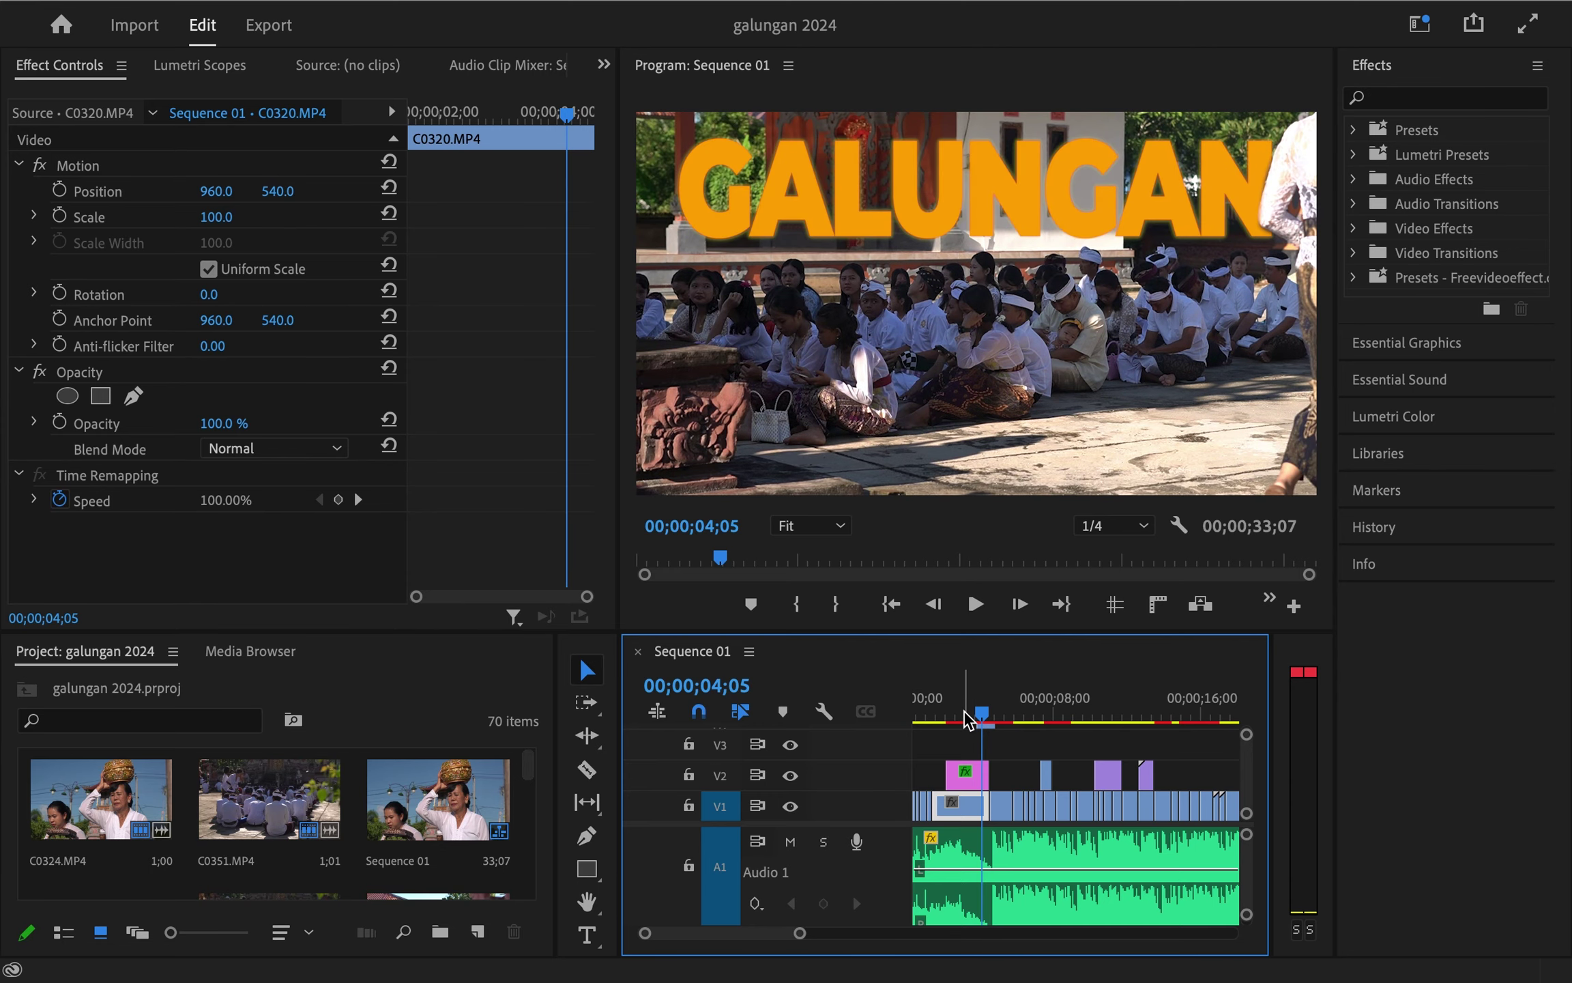
# Preview the GALUNGAN masking effect from just under 2 seconds into the sequence
pyautogui.click(968, 717)
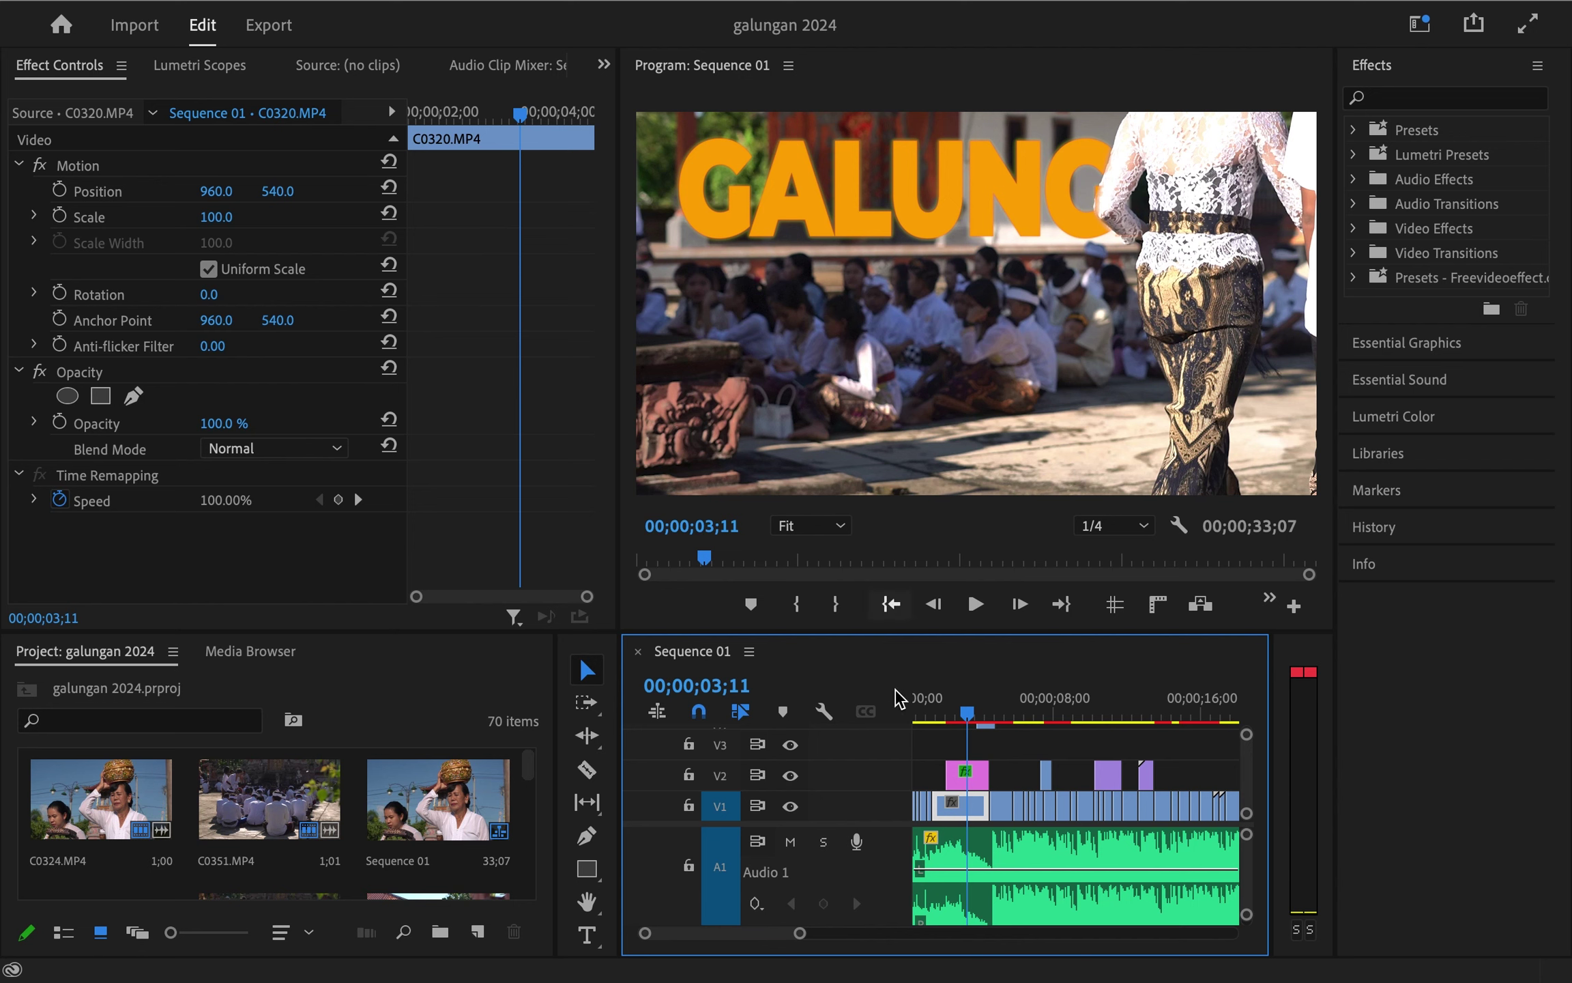
pyautogui.click(936, 714)
pyautogui.press('space')
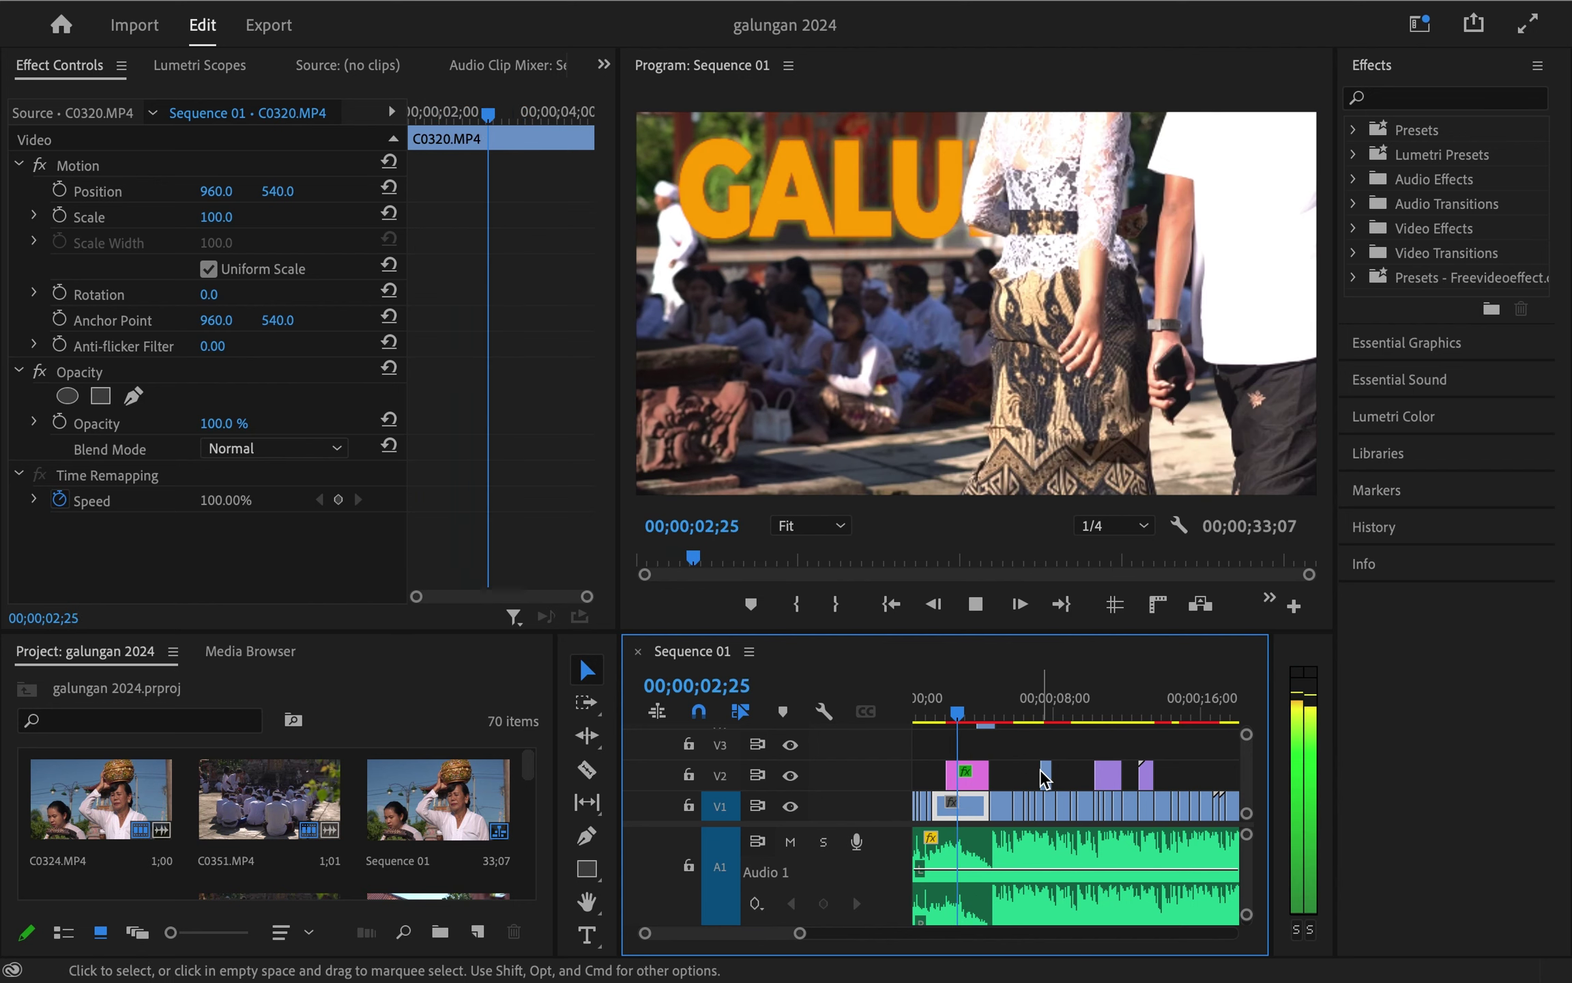
pyautogui.press('space')
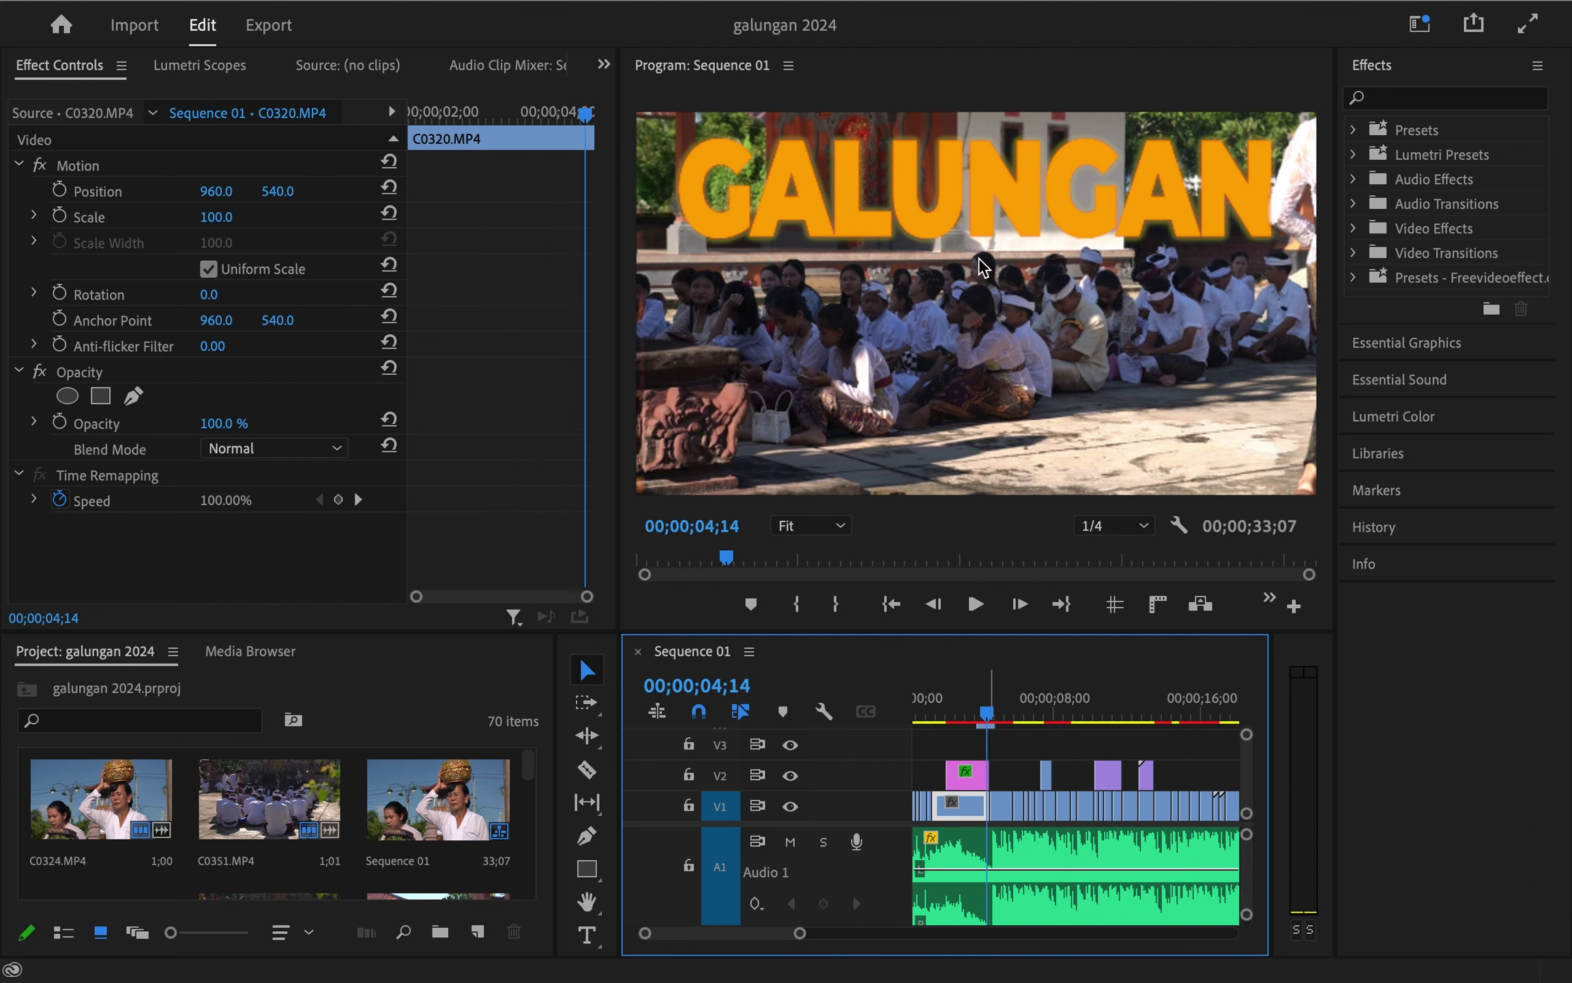
# Zoom the timeline out and put the playhead at 00;00;36;25, past the sequence end
pyautogui.click(1009, 775)
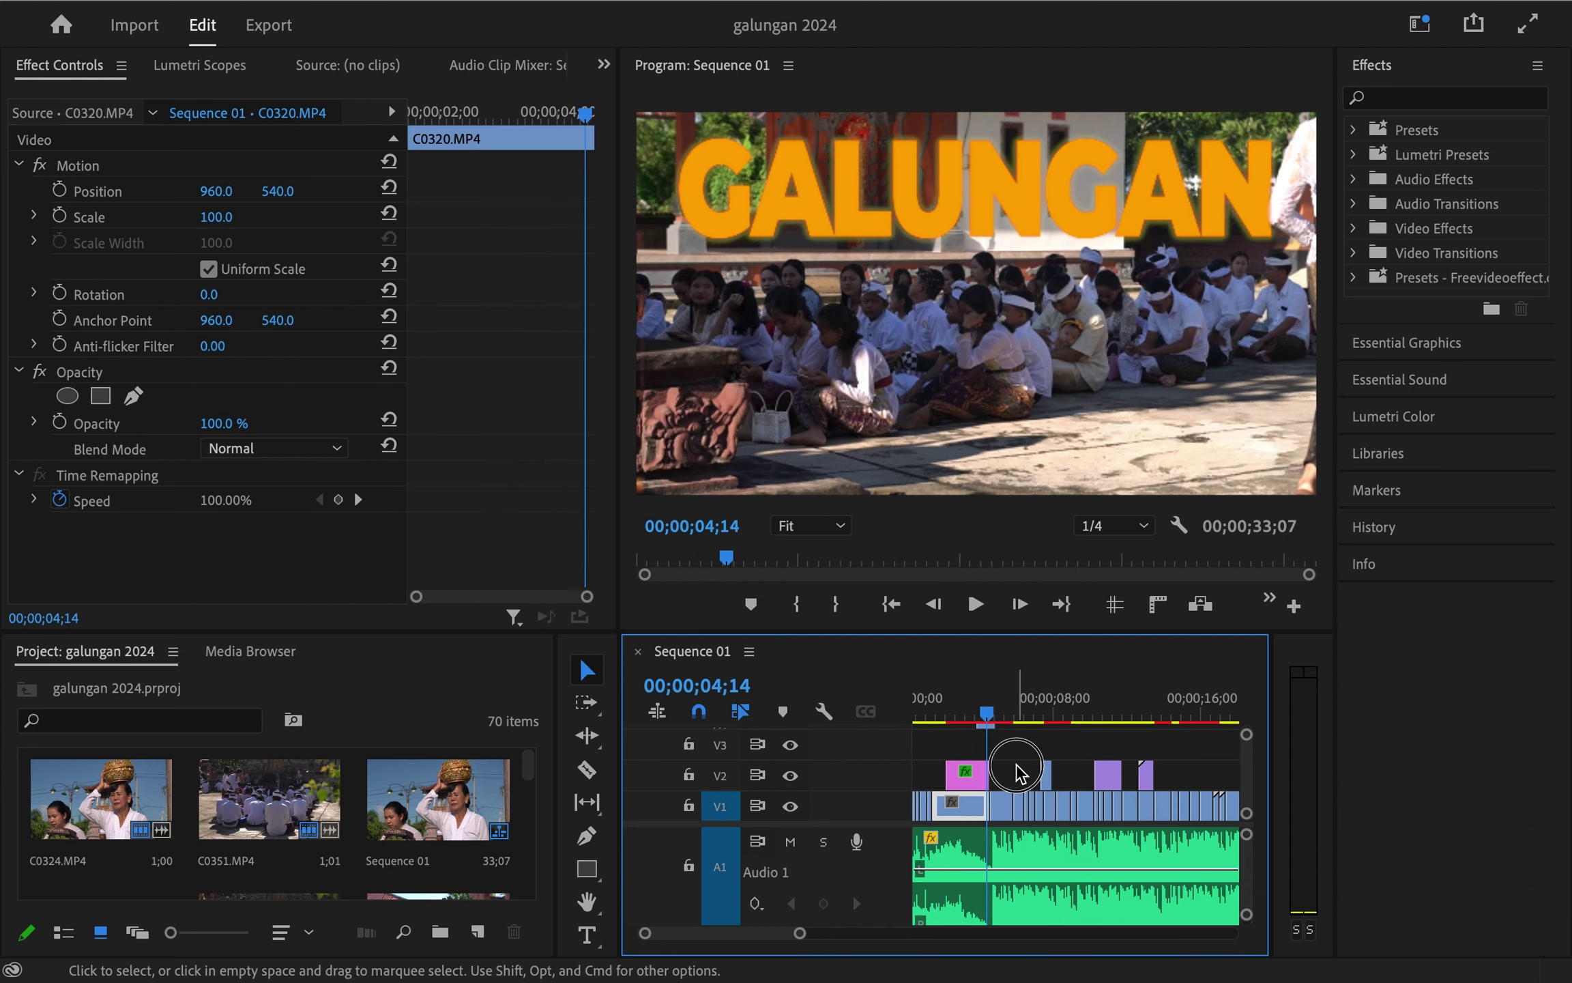
pyautogui.click(942, 718)
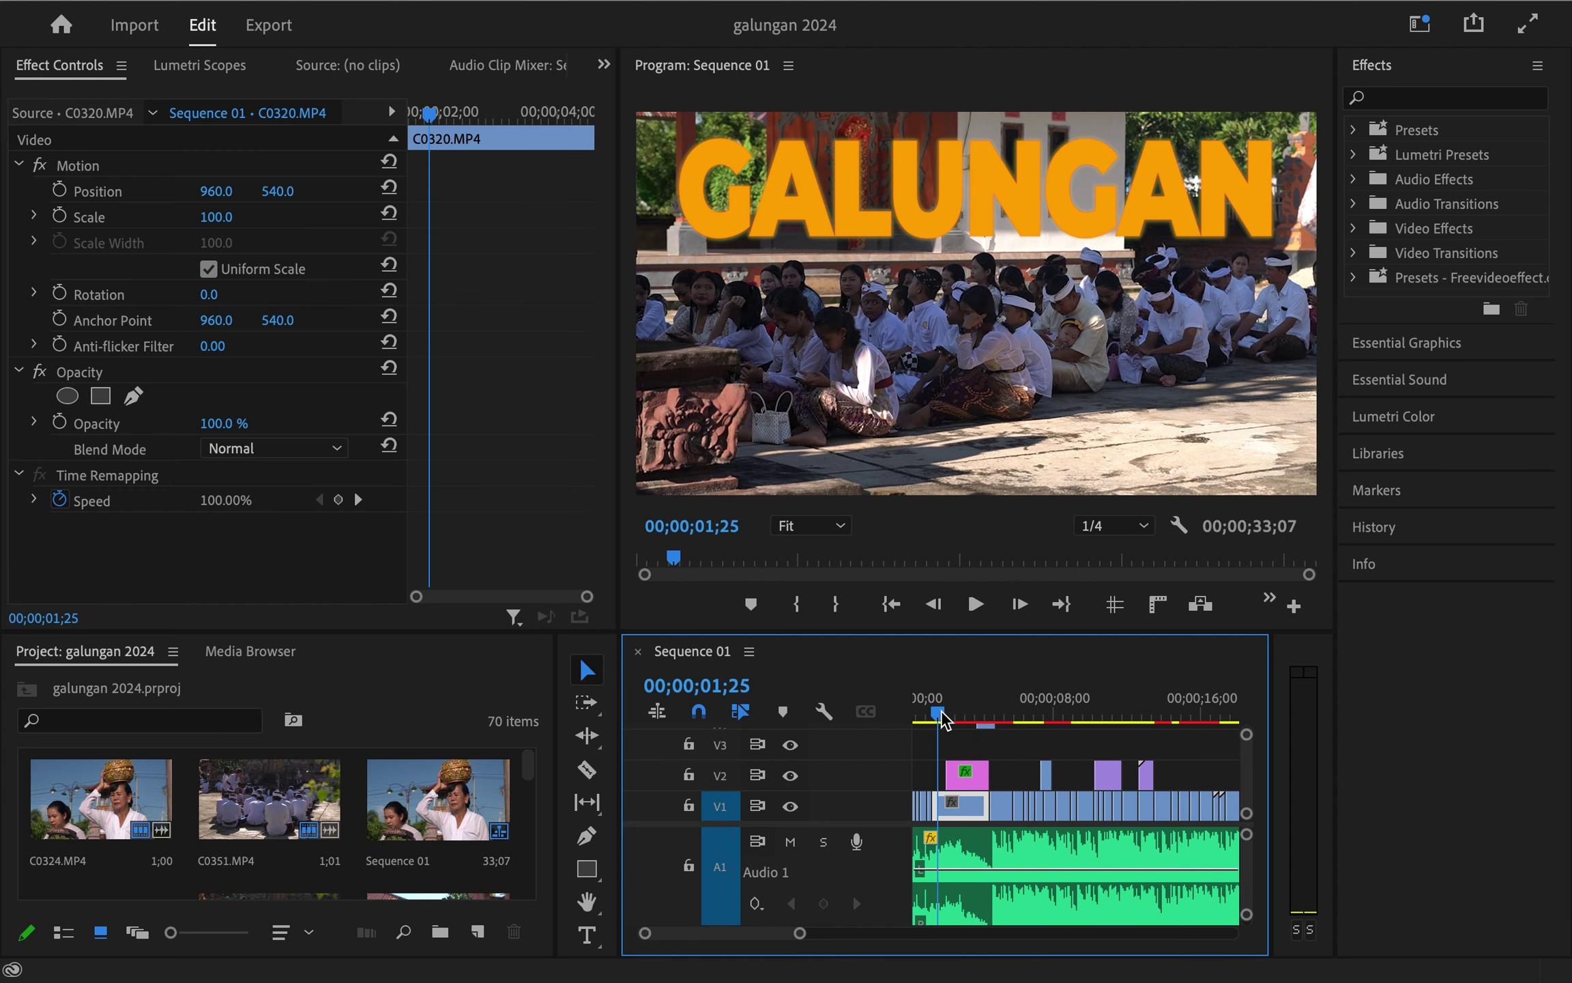
pyautogui.press('-')
pyautogui.press('-')
pyautogui.press('-')
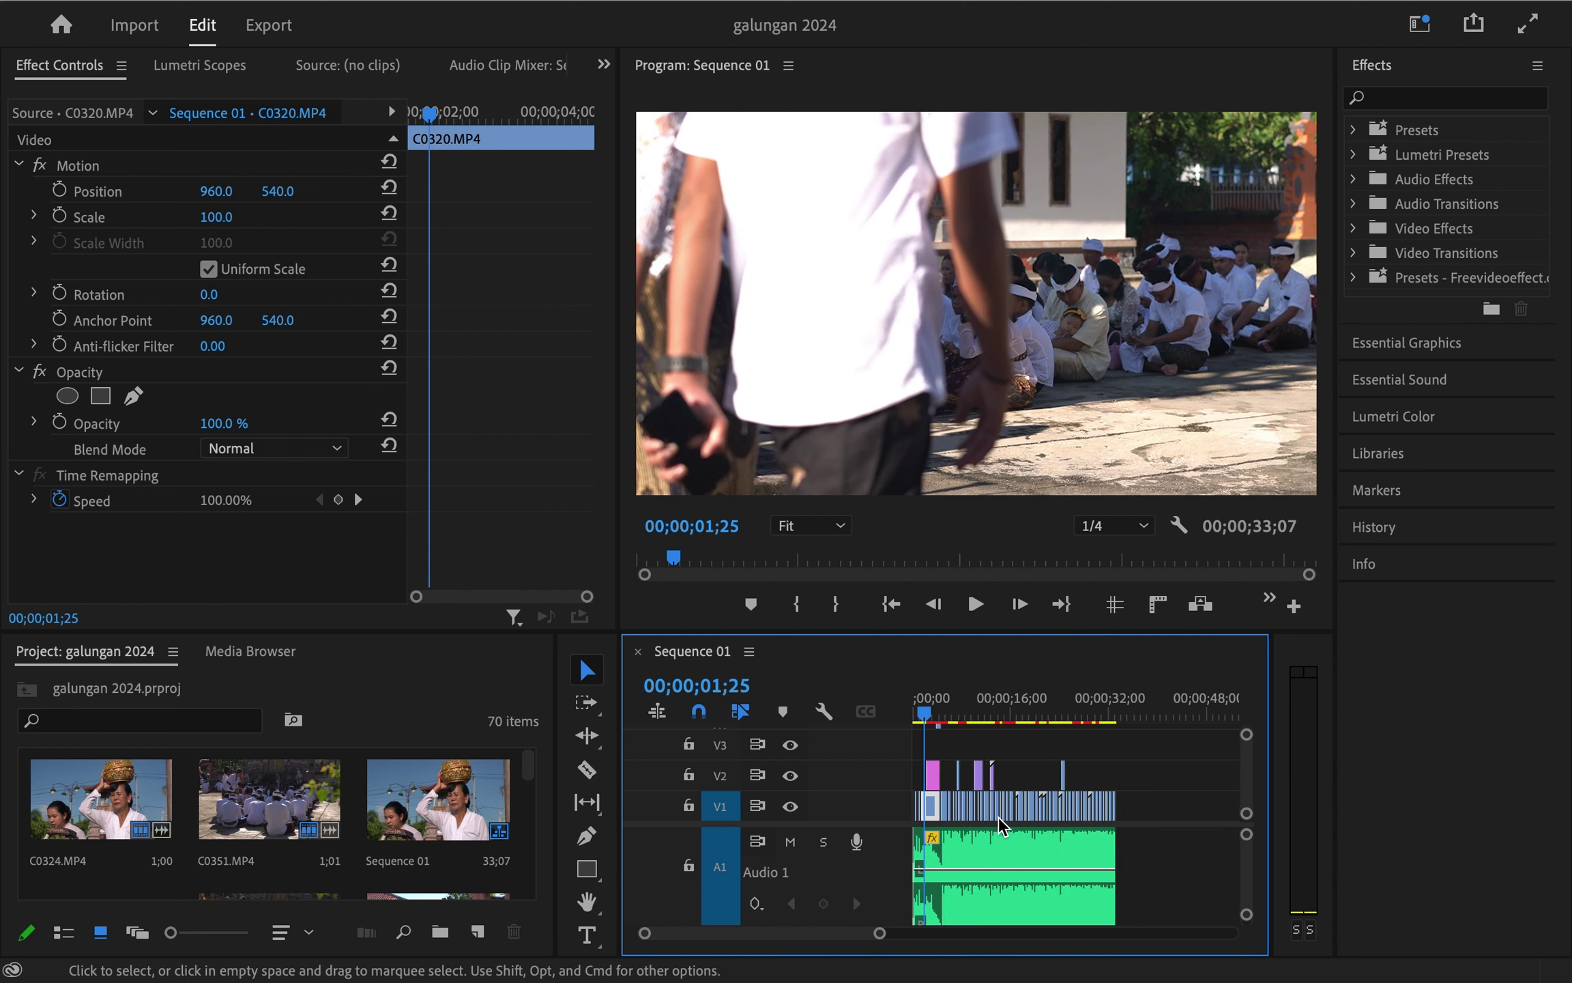
pyautogui.click(1138, 713)
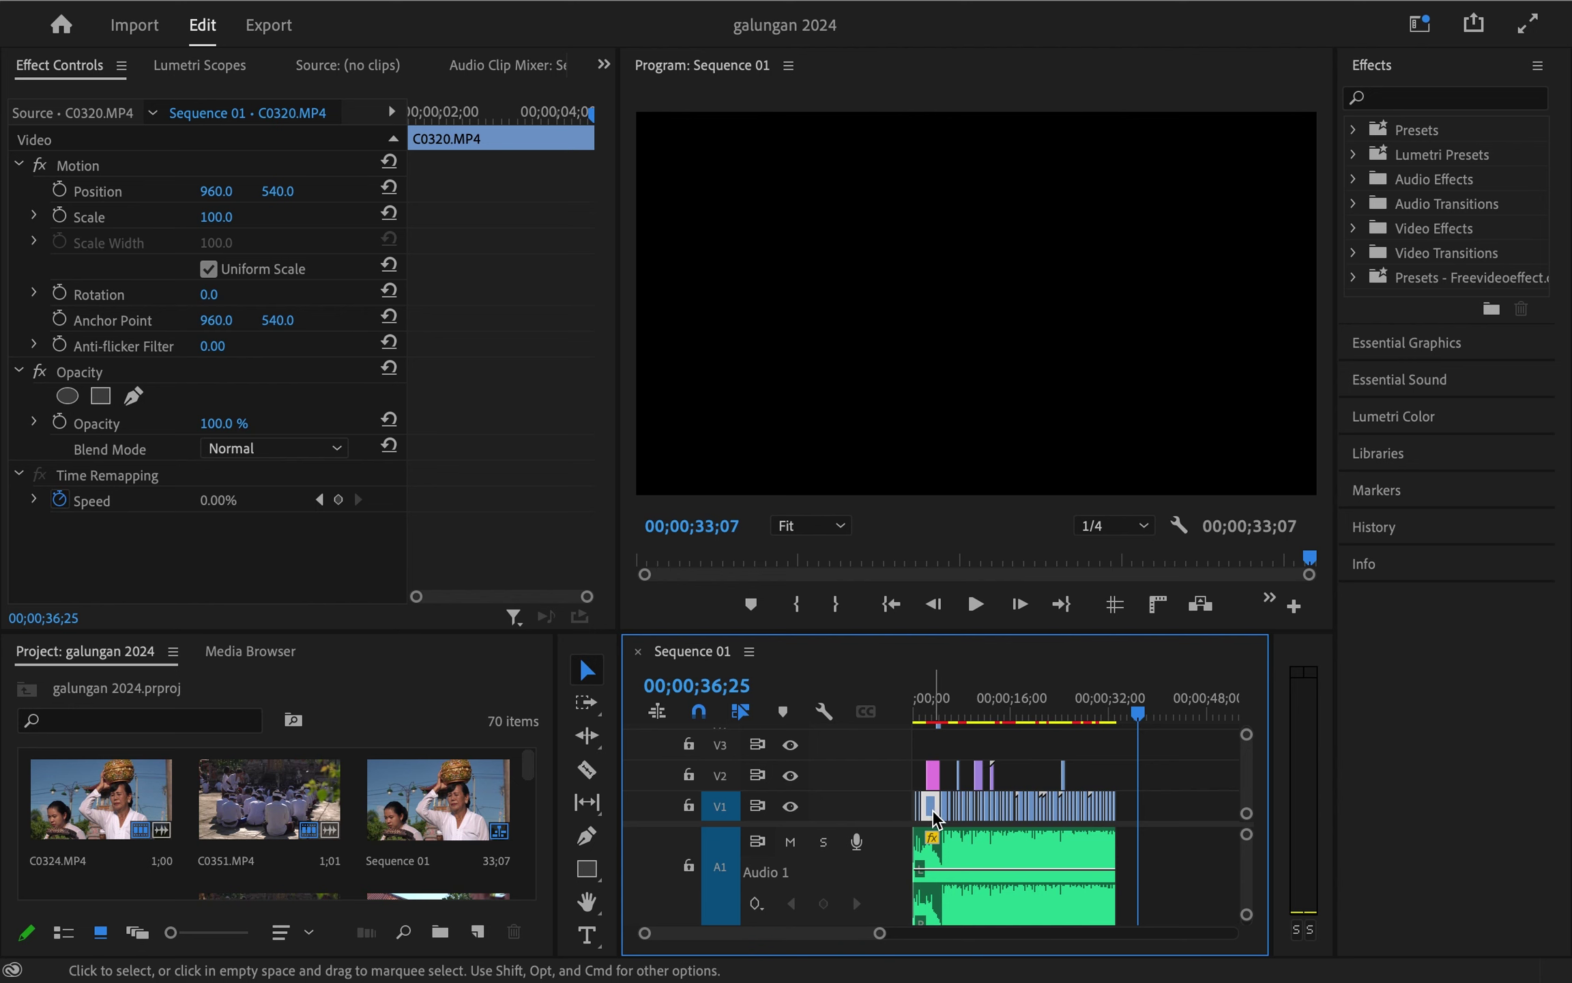
# Copy the opening C0320.MP4 clip to V1 at 36;25, extending the sequence to 40;00, and preview it
pyautogui.moveTo(935, 816); pyautogui.dragTo(1153, 805)
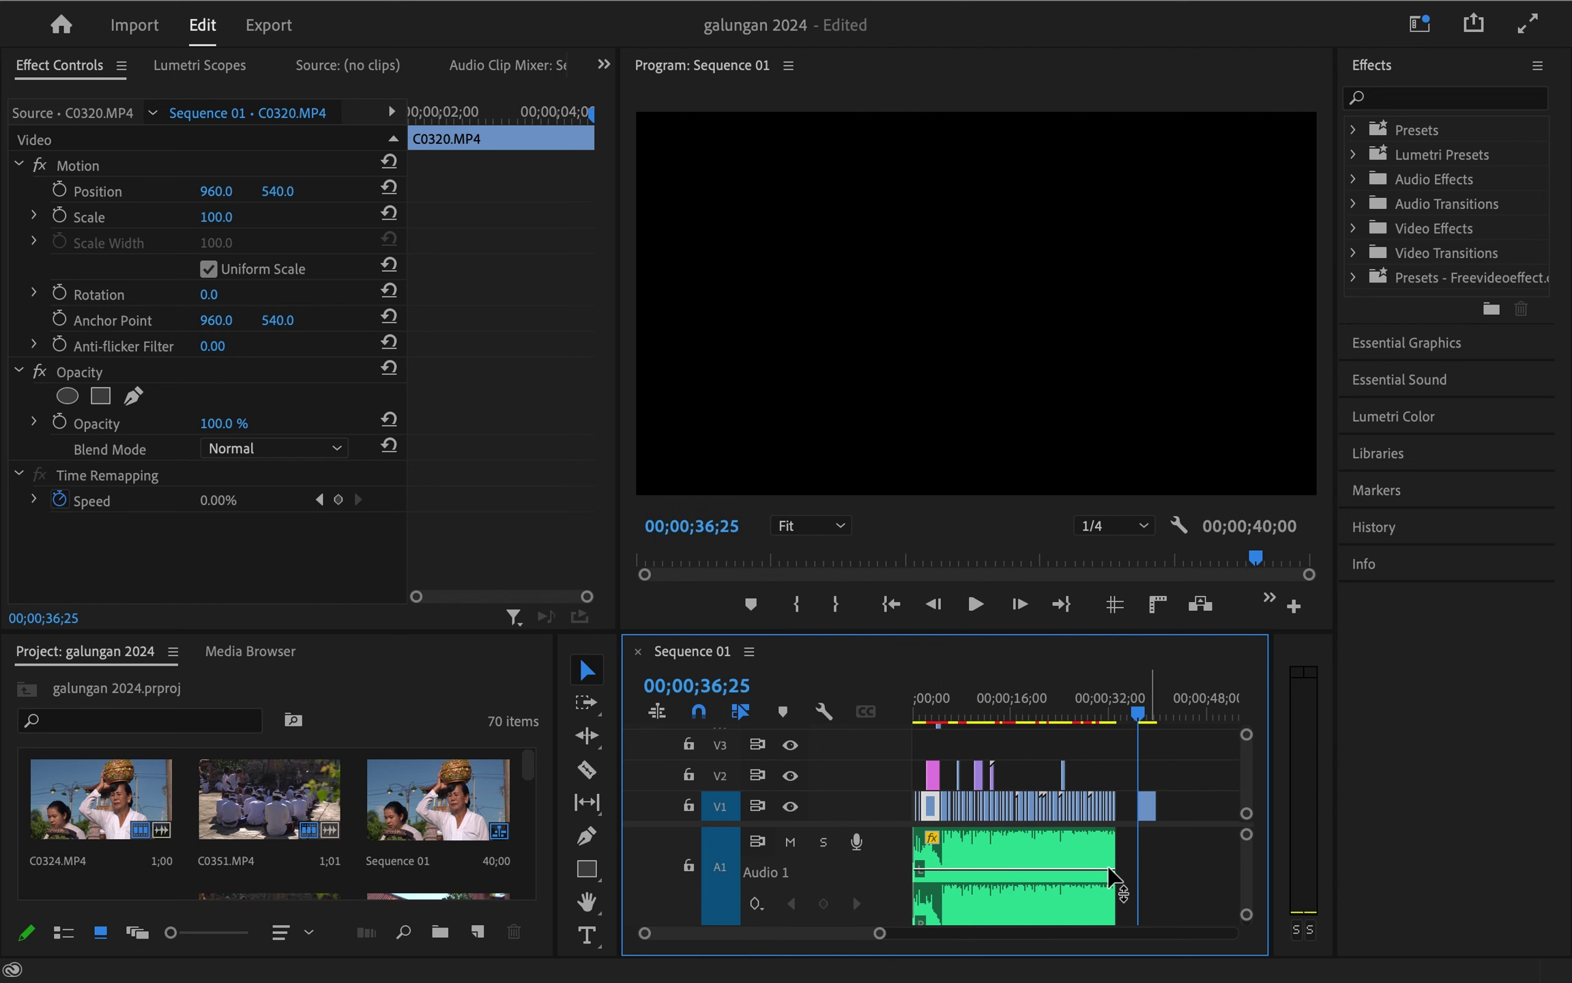
pyautogui.press('=')
pyautogui.press('=')
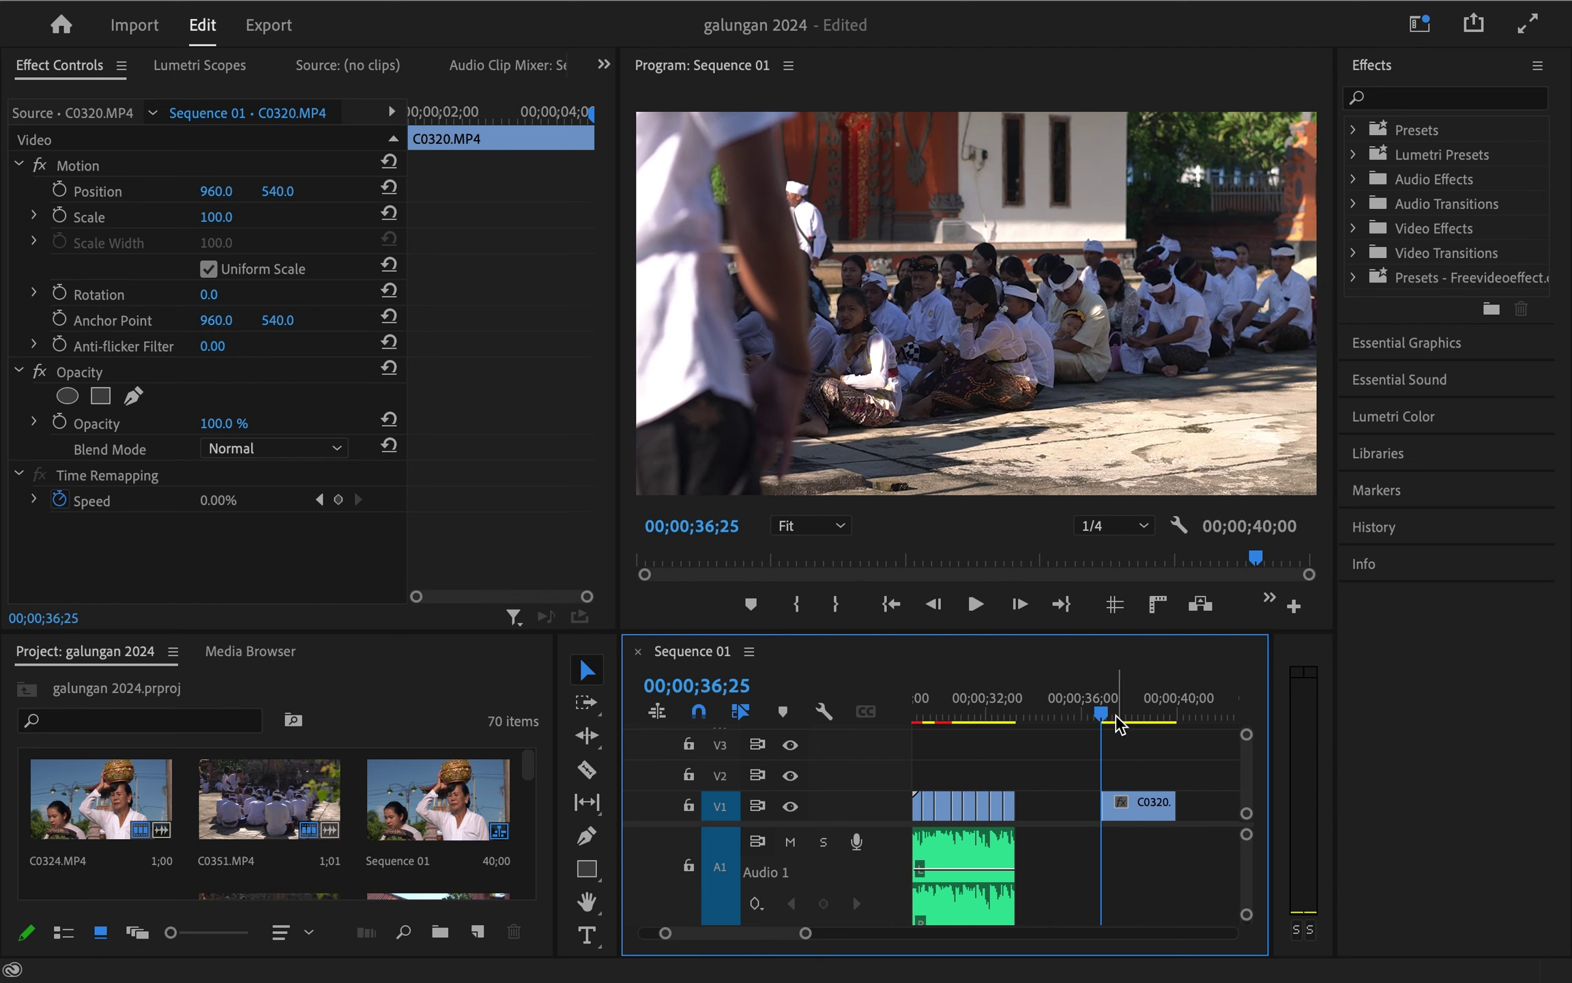
pyautogui.press('space')
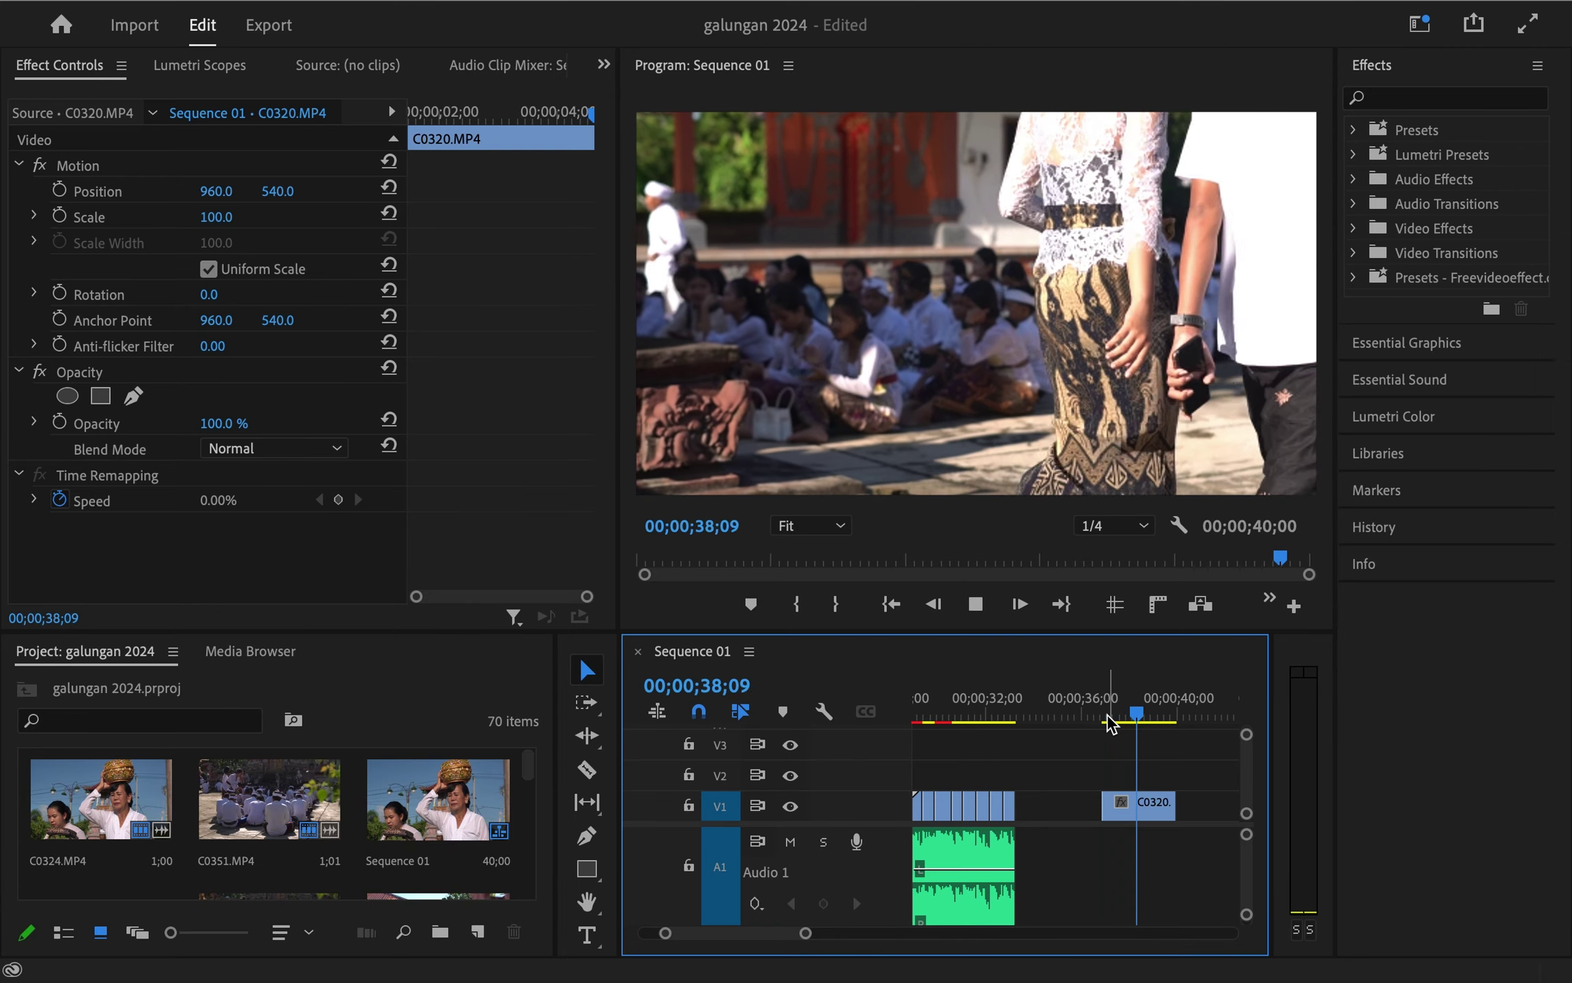
pyautogui.click(1104, 714)
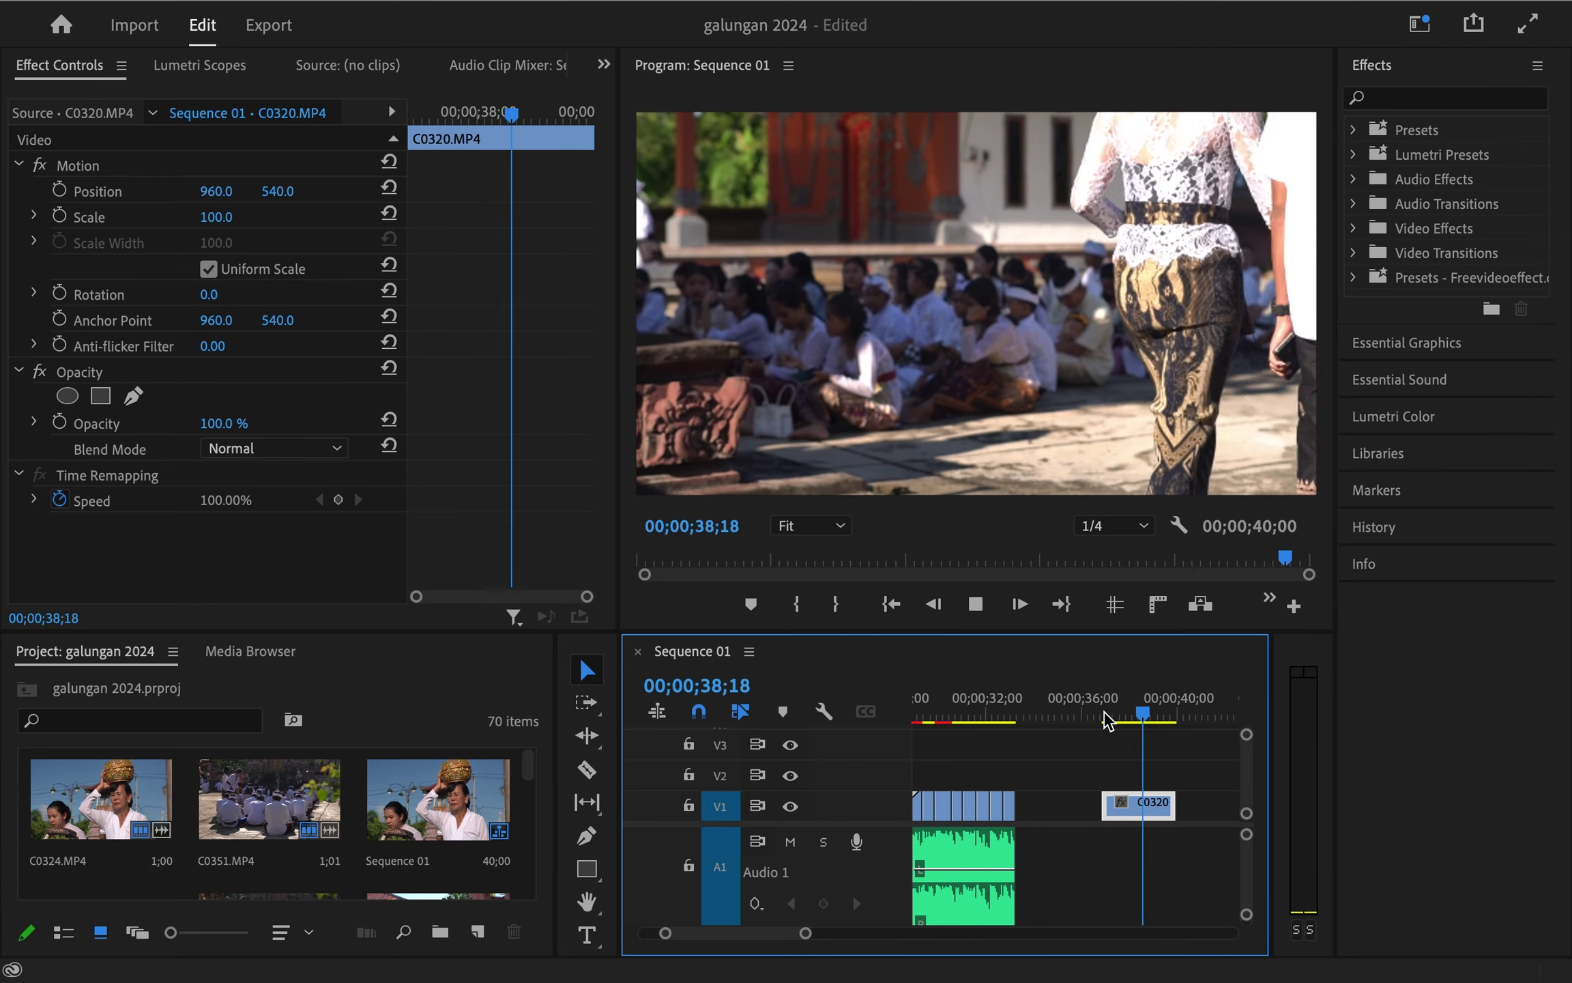
pyautogui.click(1105, 715)
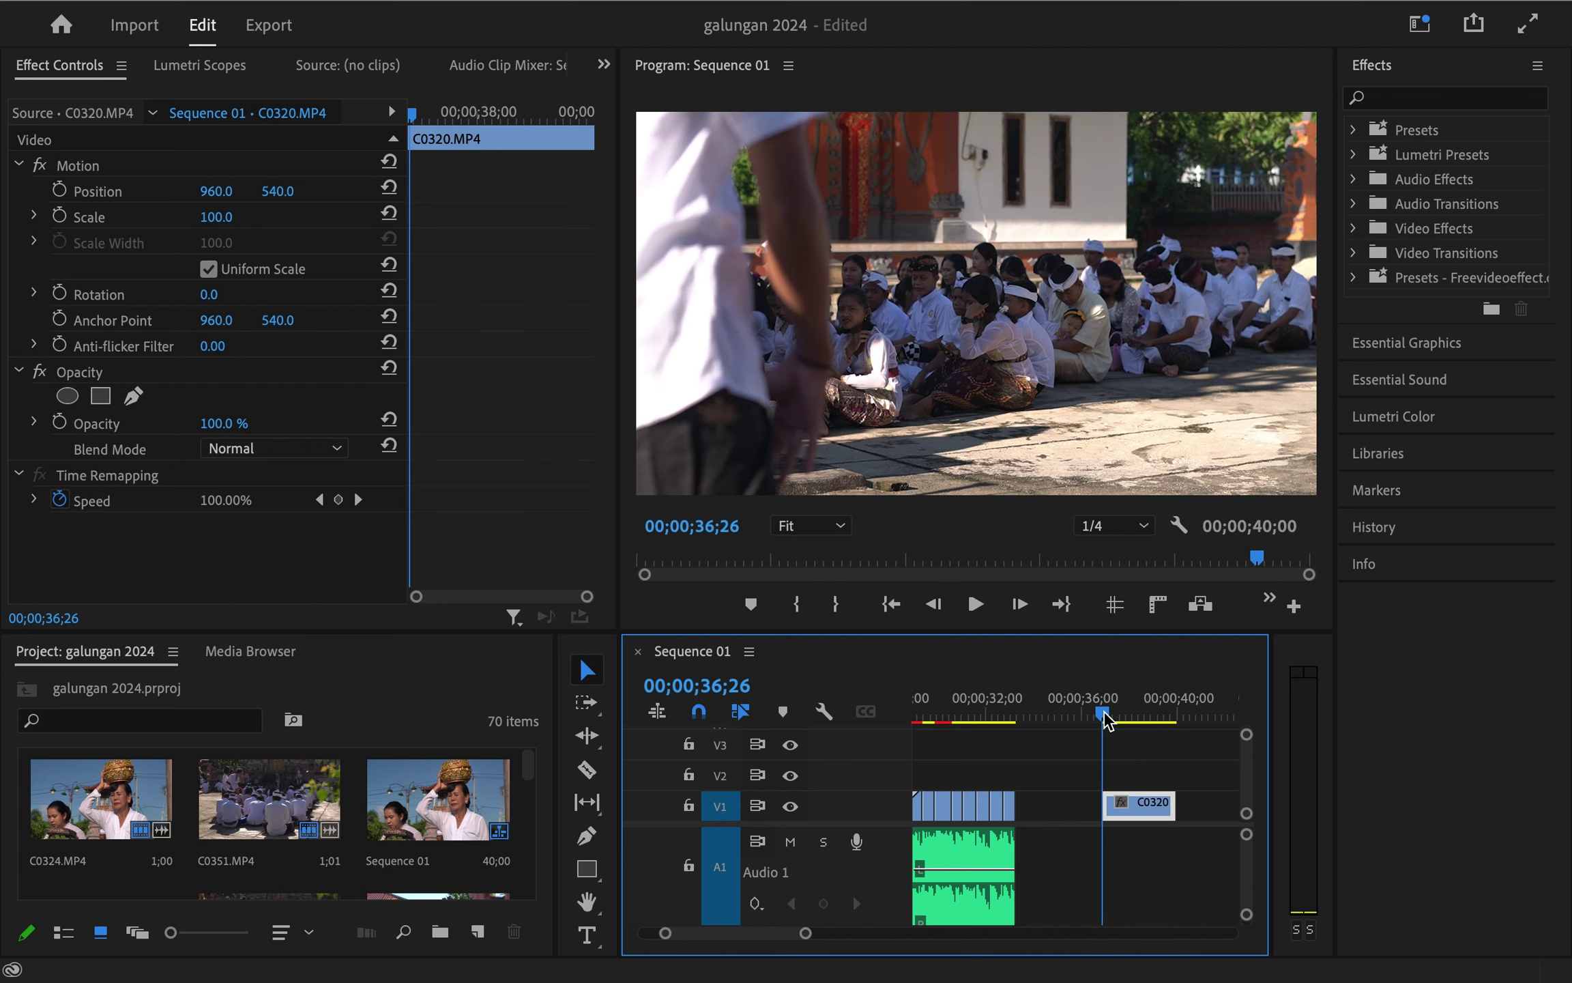
# Create a new legacy title, Title 06, with default settings and enlarge the title editor
pyautogui.moveTo(531, 8)
pyautogui.click(211, 15)
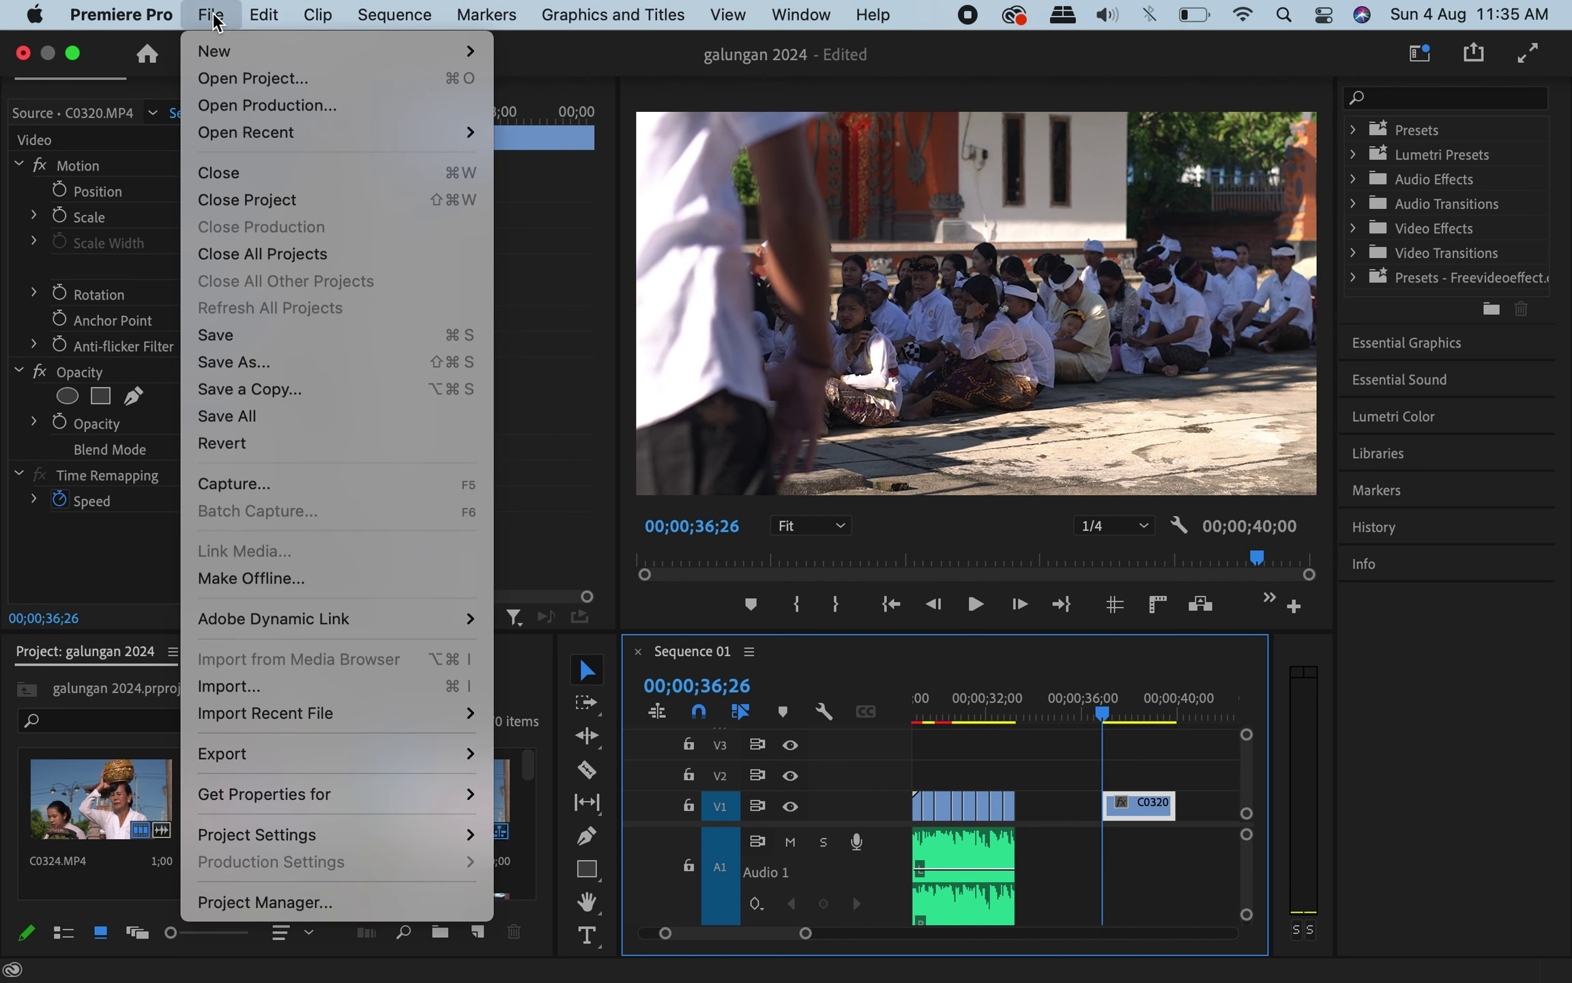
pyautogui.moveTo(215, 51)
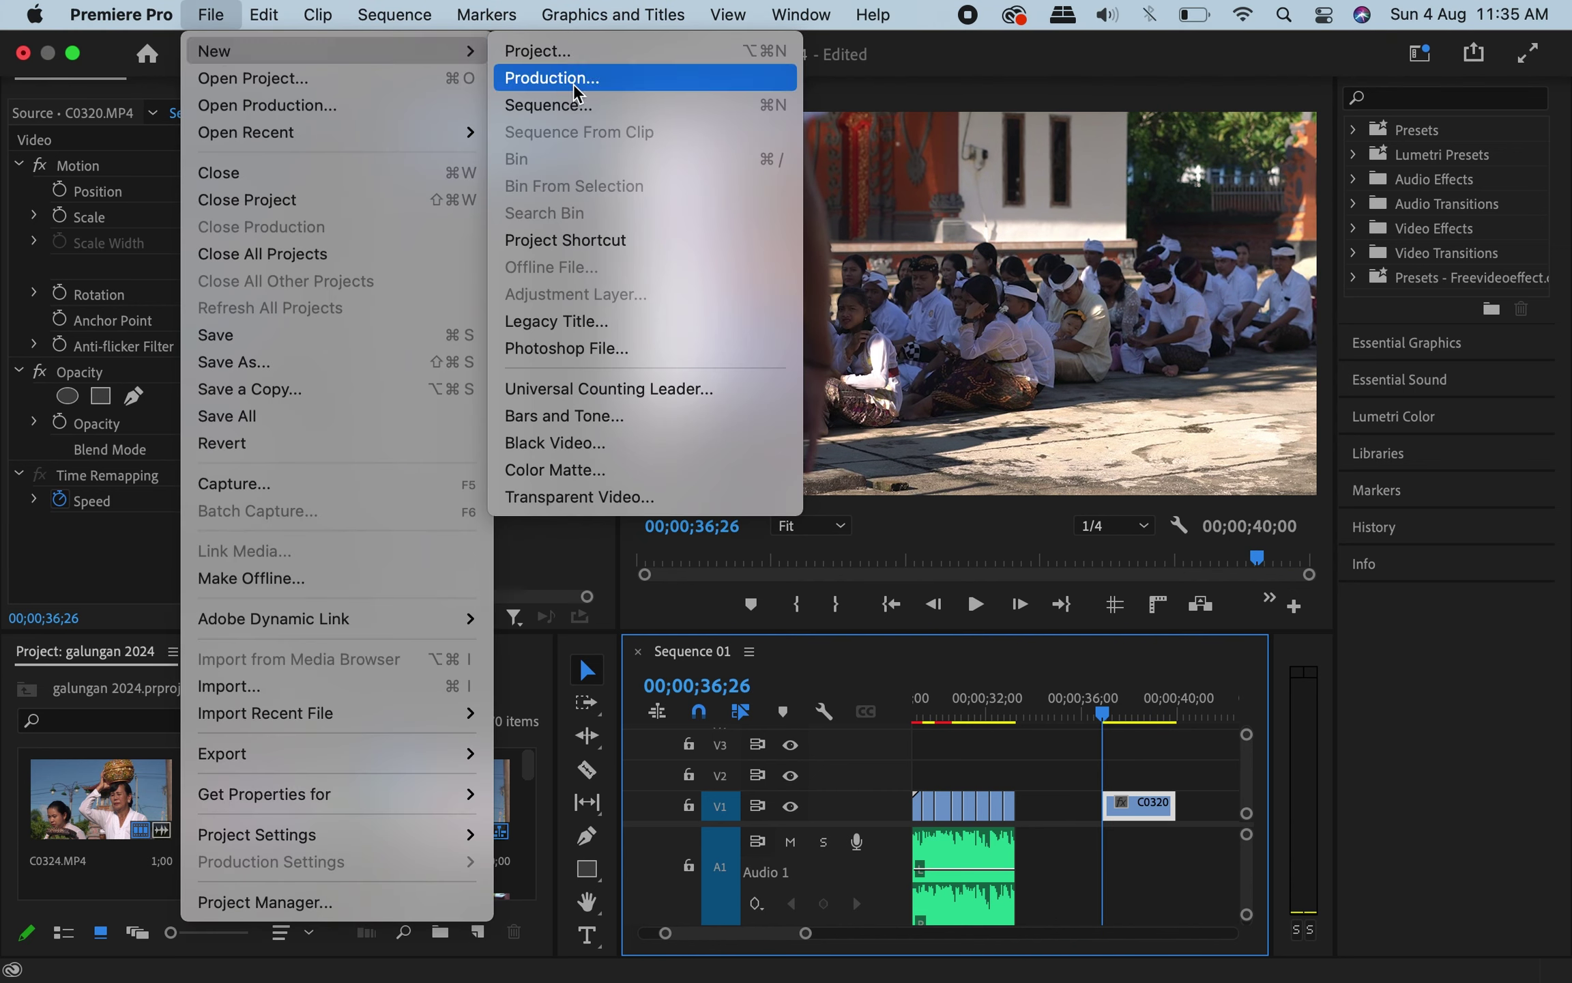
pyautogui.click(574, 321)
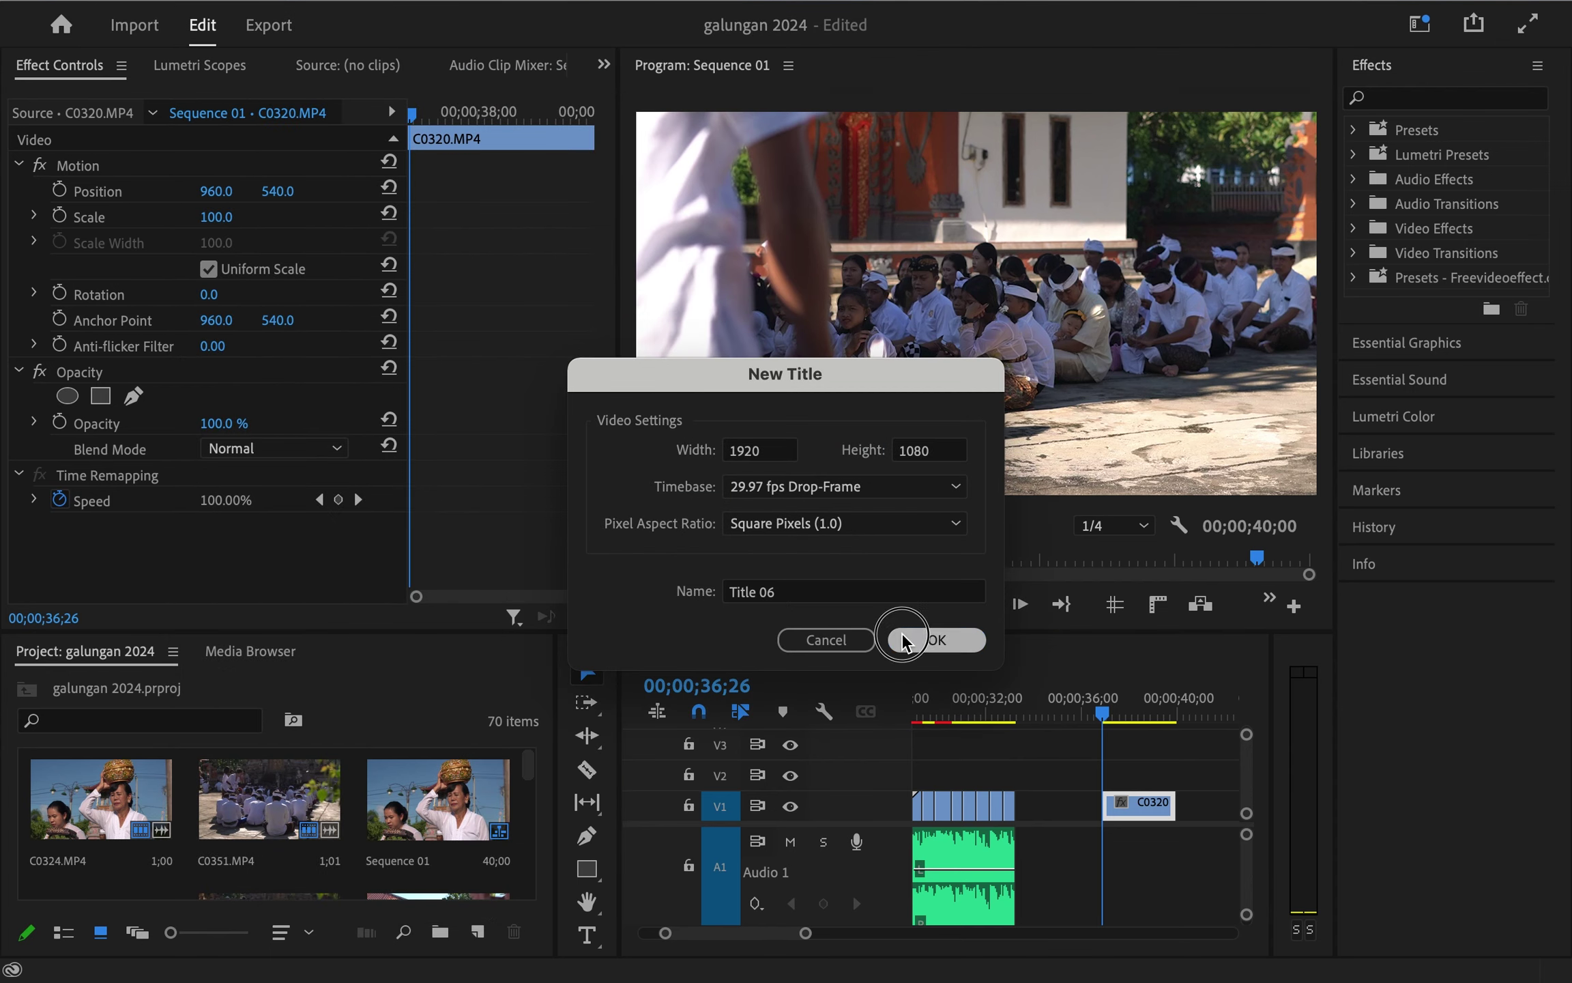
pyautogui.click(921, 639)
pyautogui.click(1025, 611)
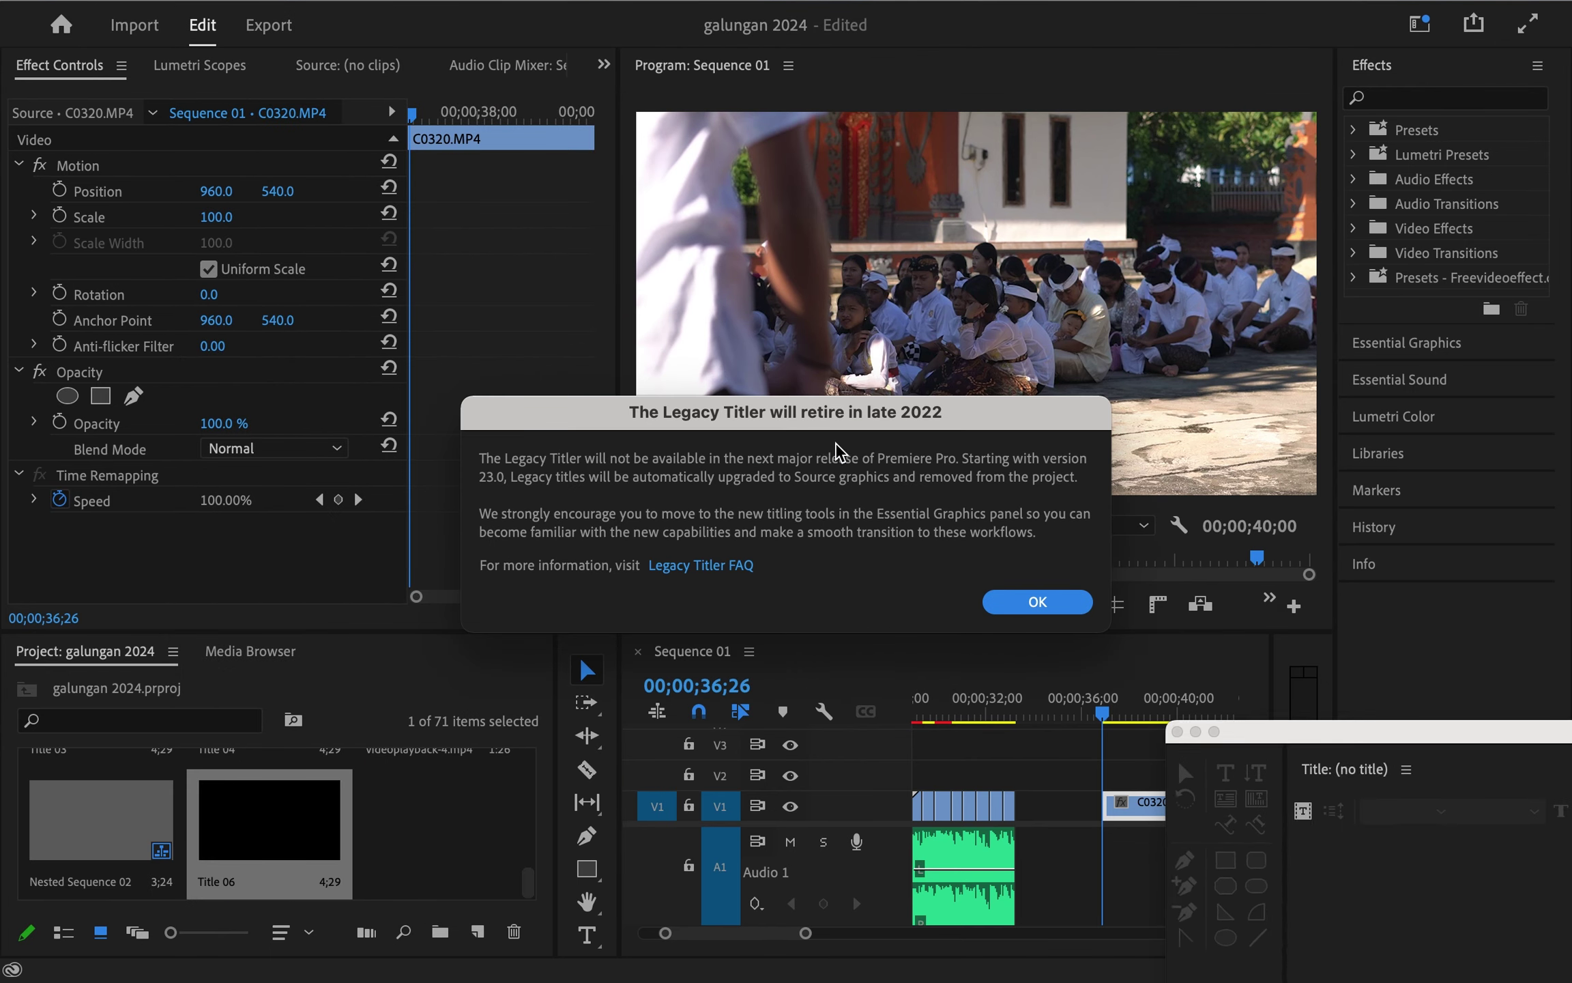
pyautogui.doubleClick(1329, 744)
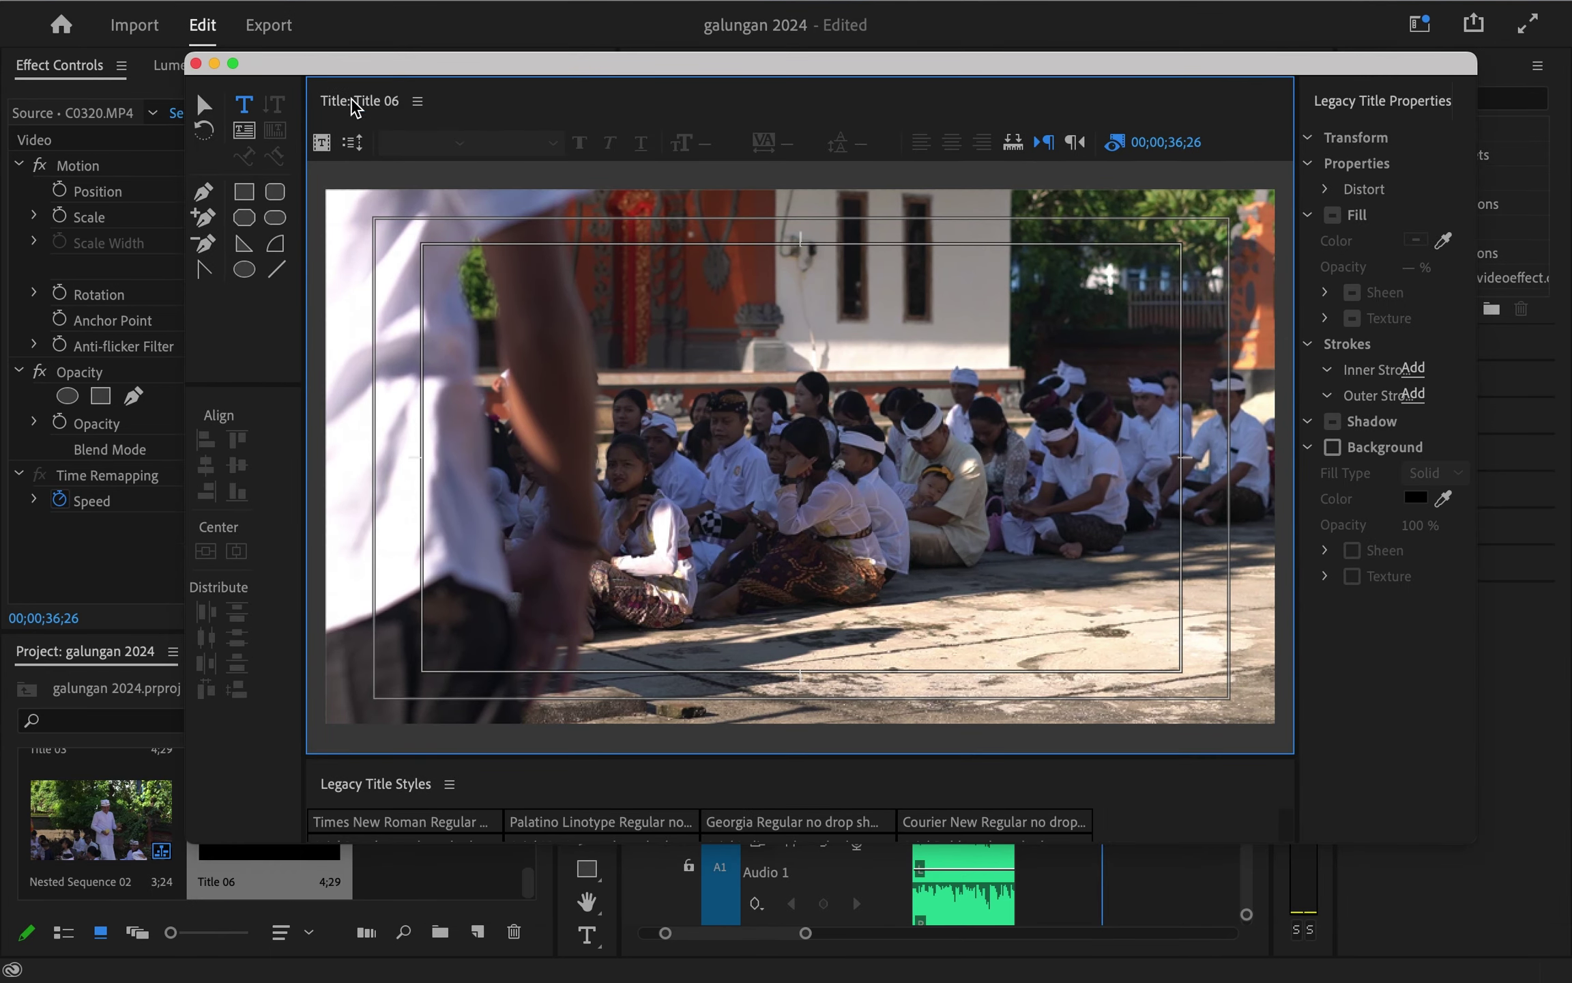
# Type GALUNGAN on the title canvas and set its font size to 300
pyautogui.click(600, 386)
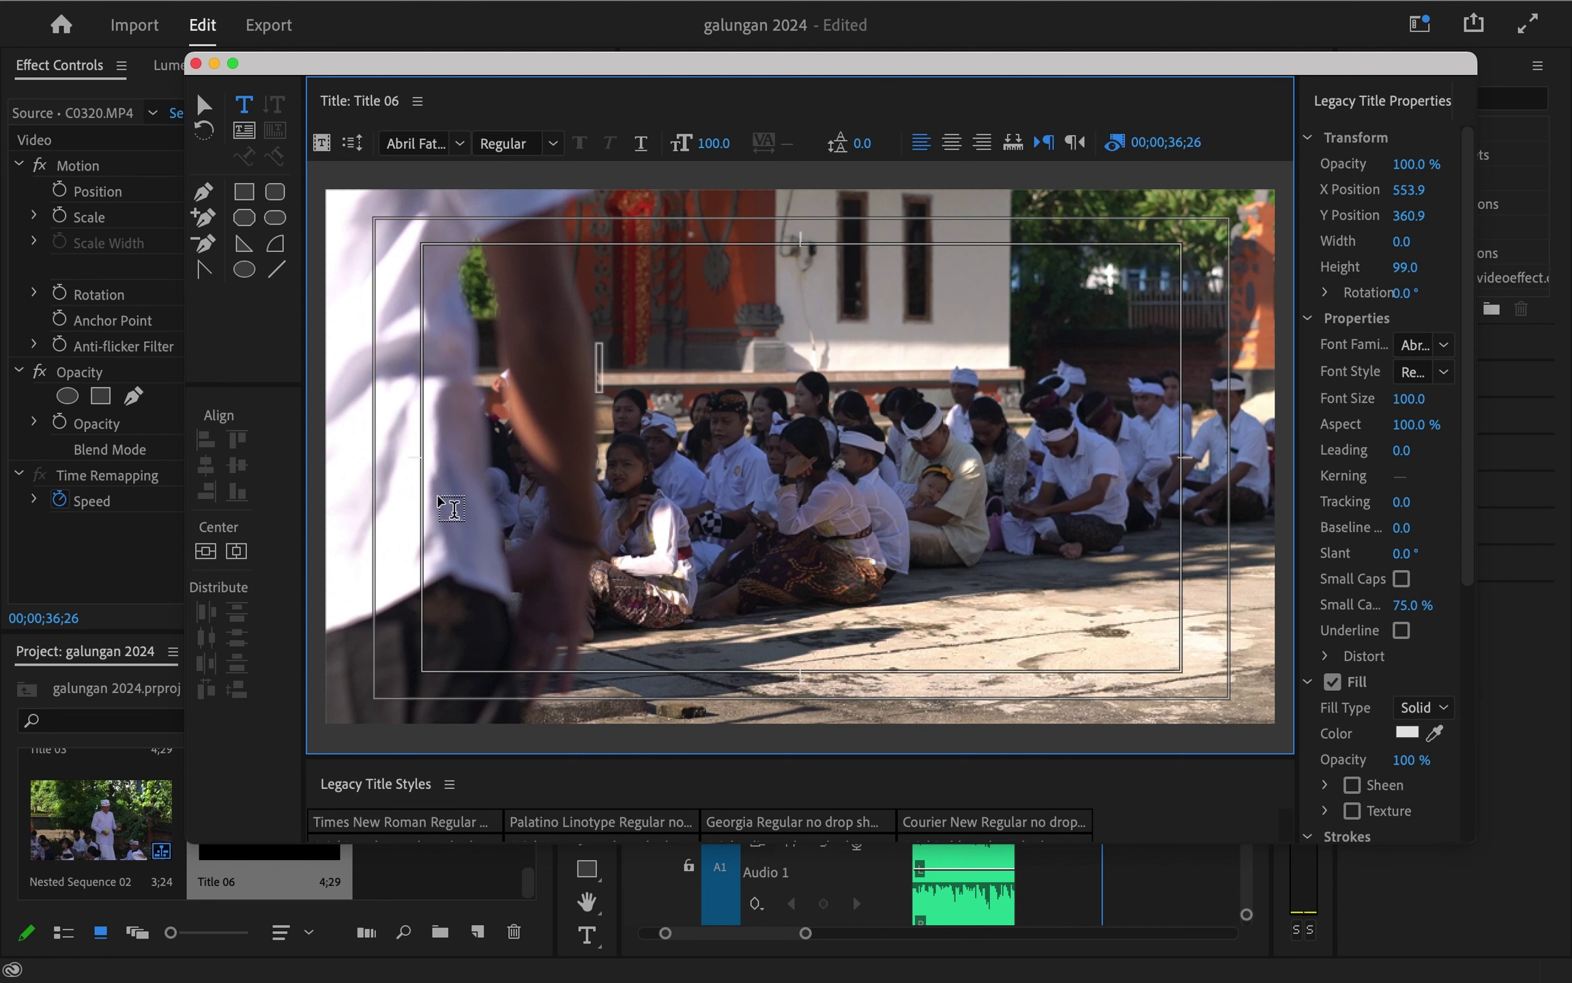
pyautogui.write('GALUNG')
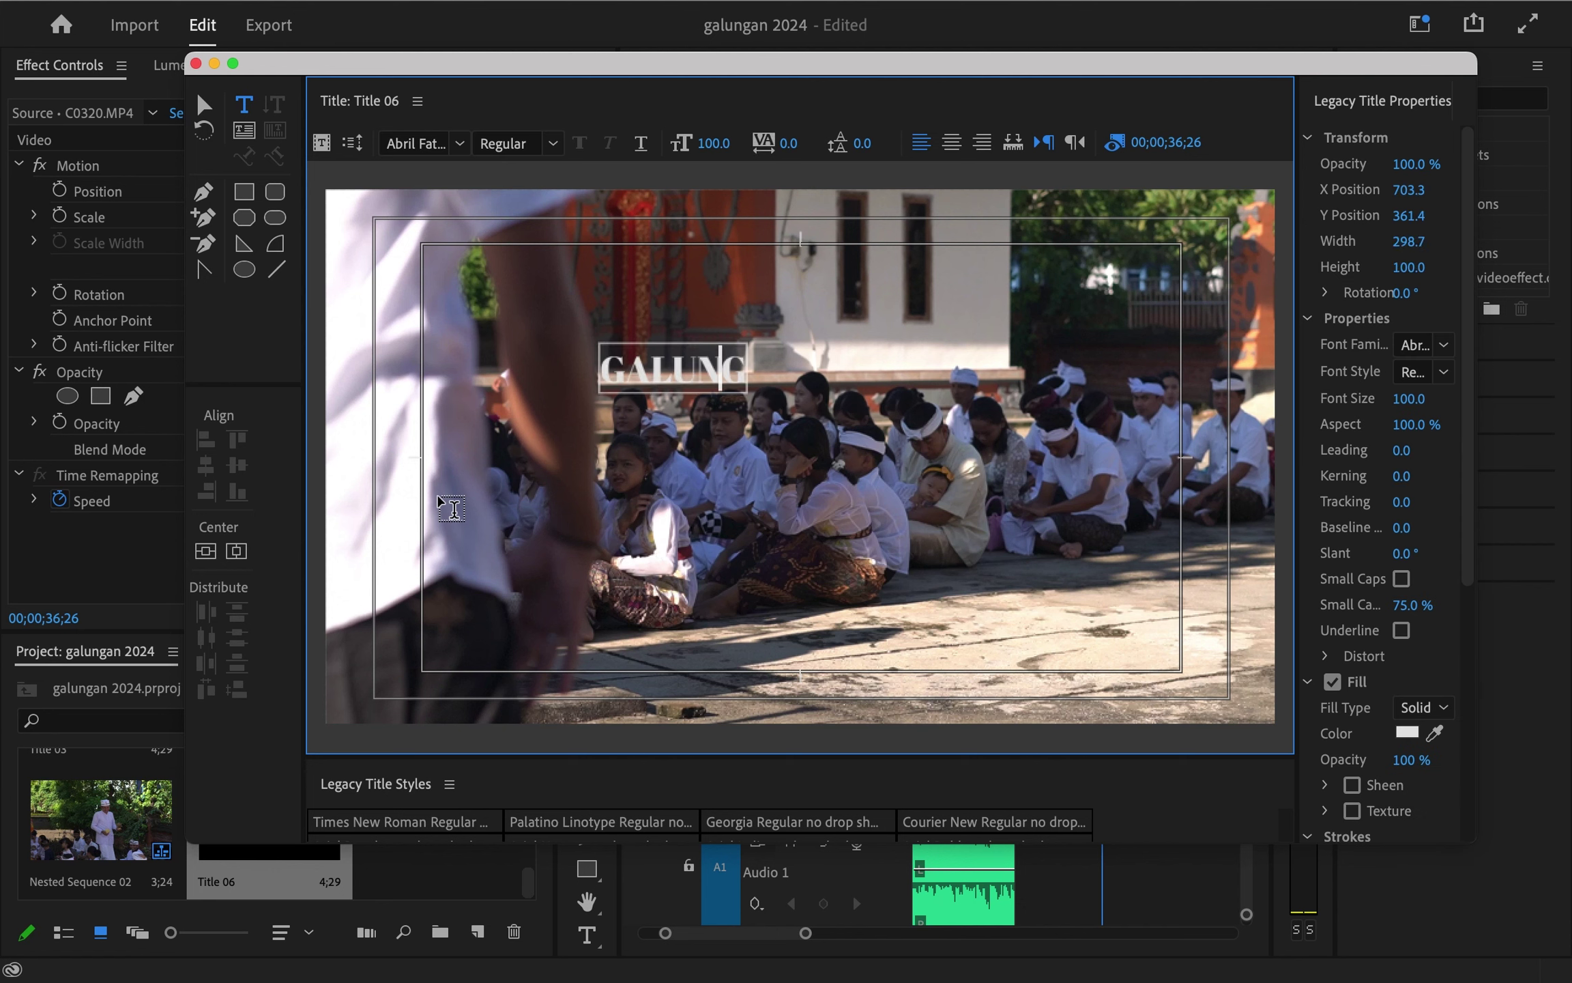
pyautogui.write('AN')
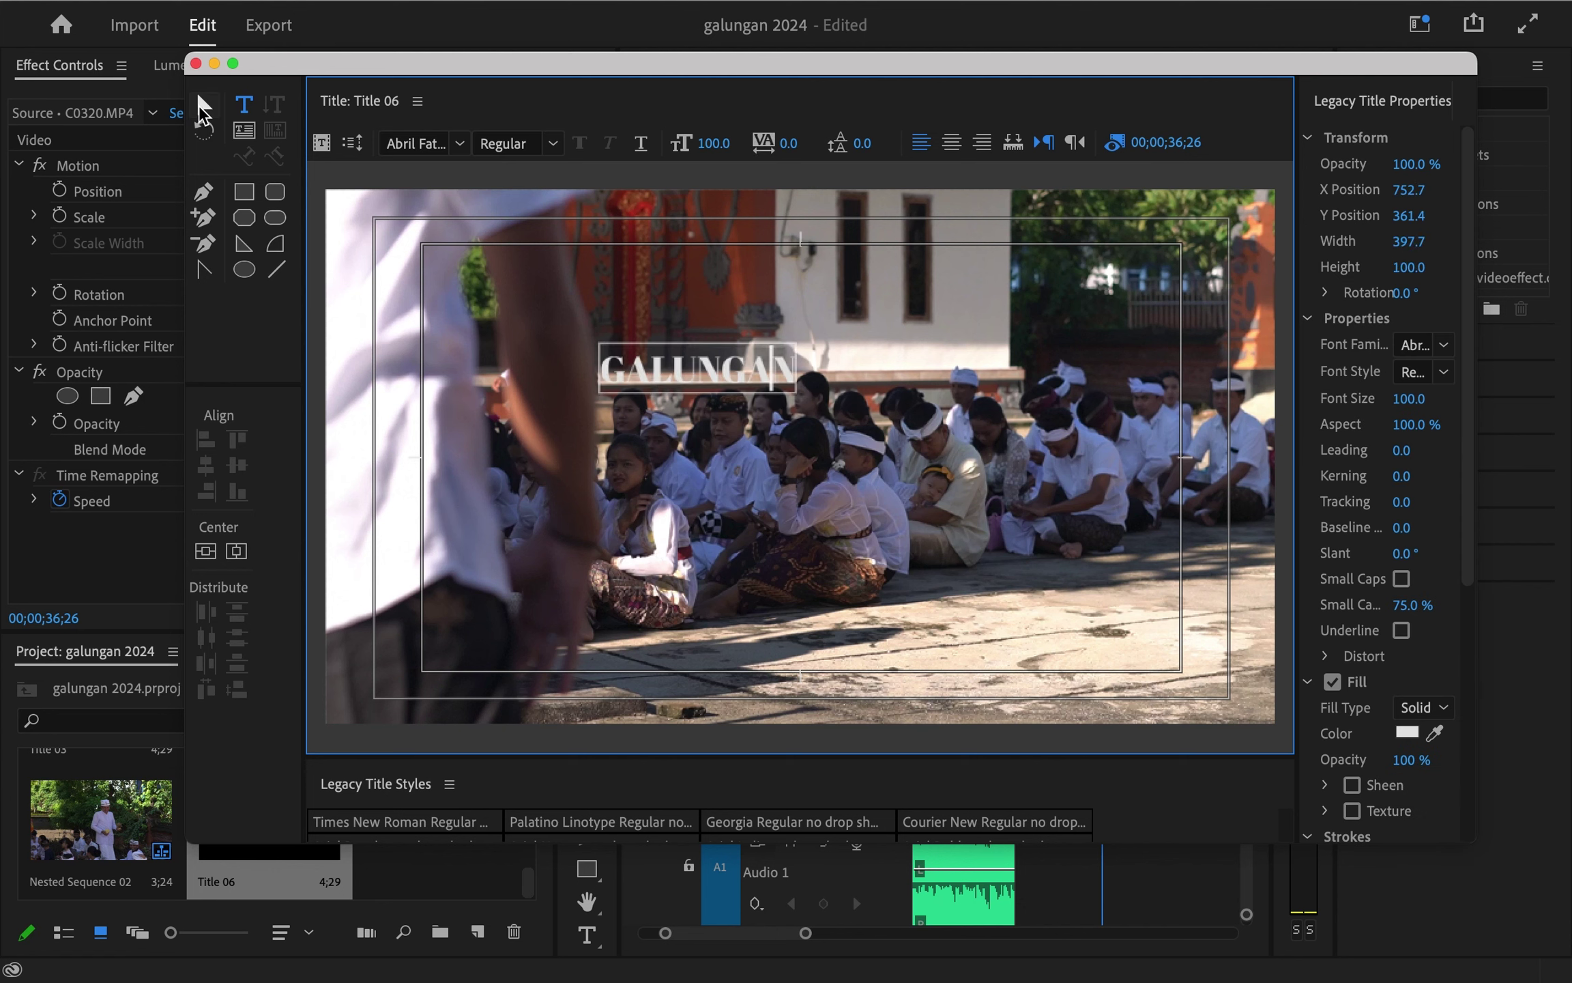
pyautogui.click(202, 105)
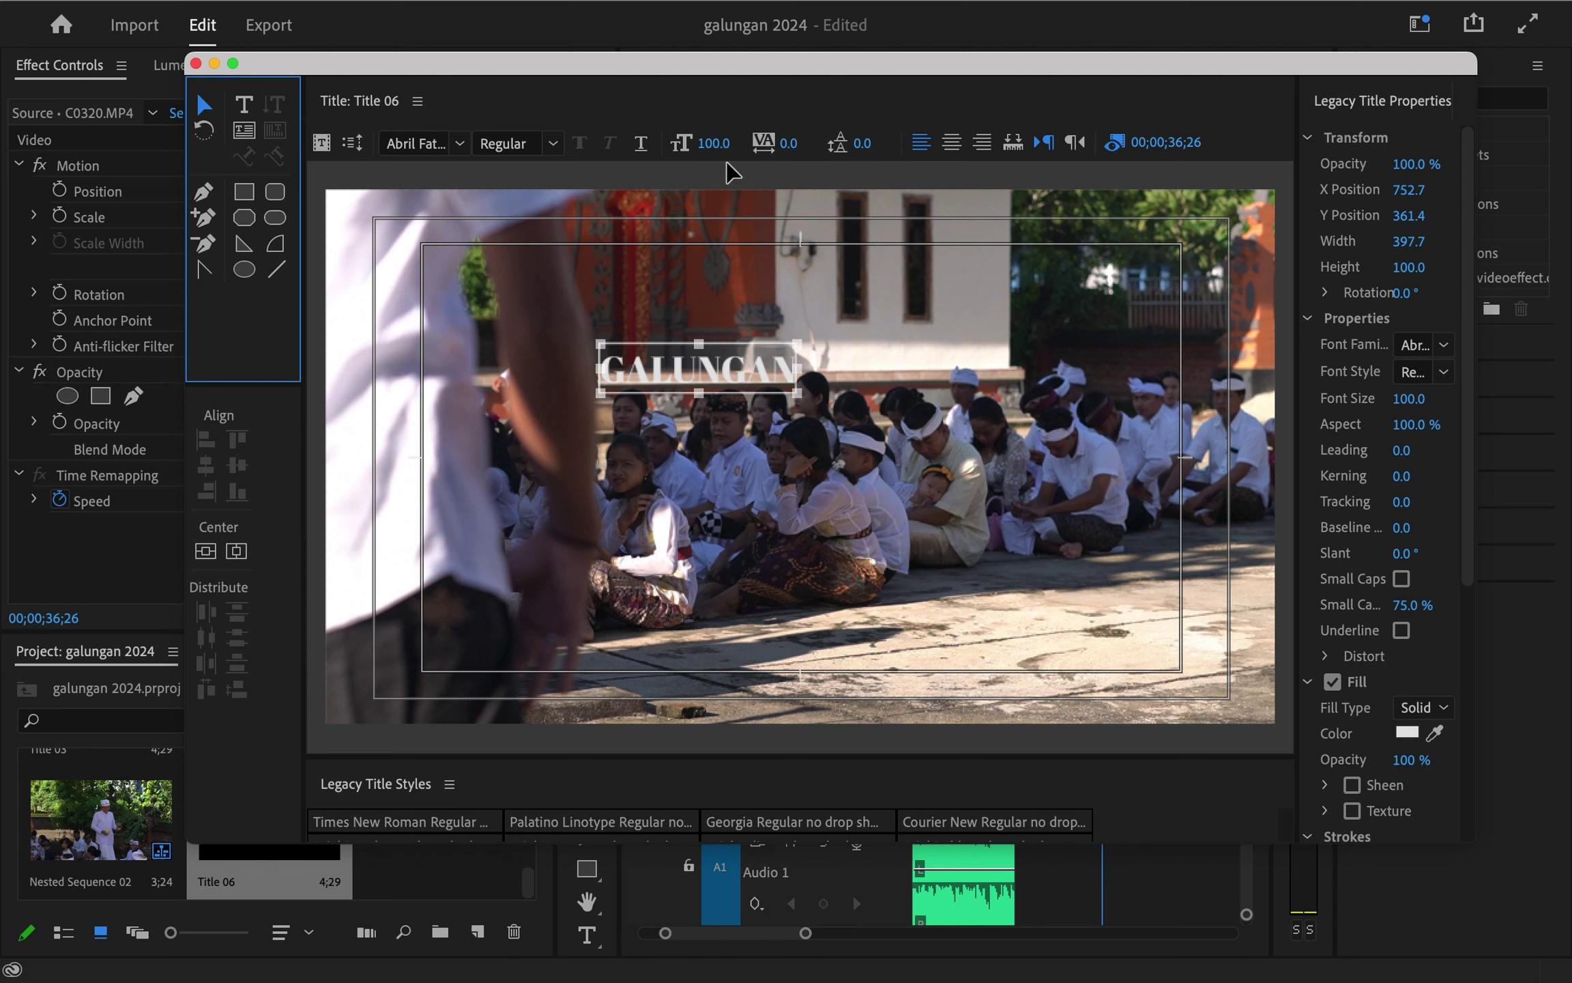
pyautogui.click(713, 143)
pyautogui.write('300')
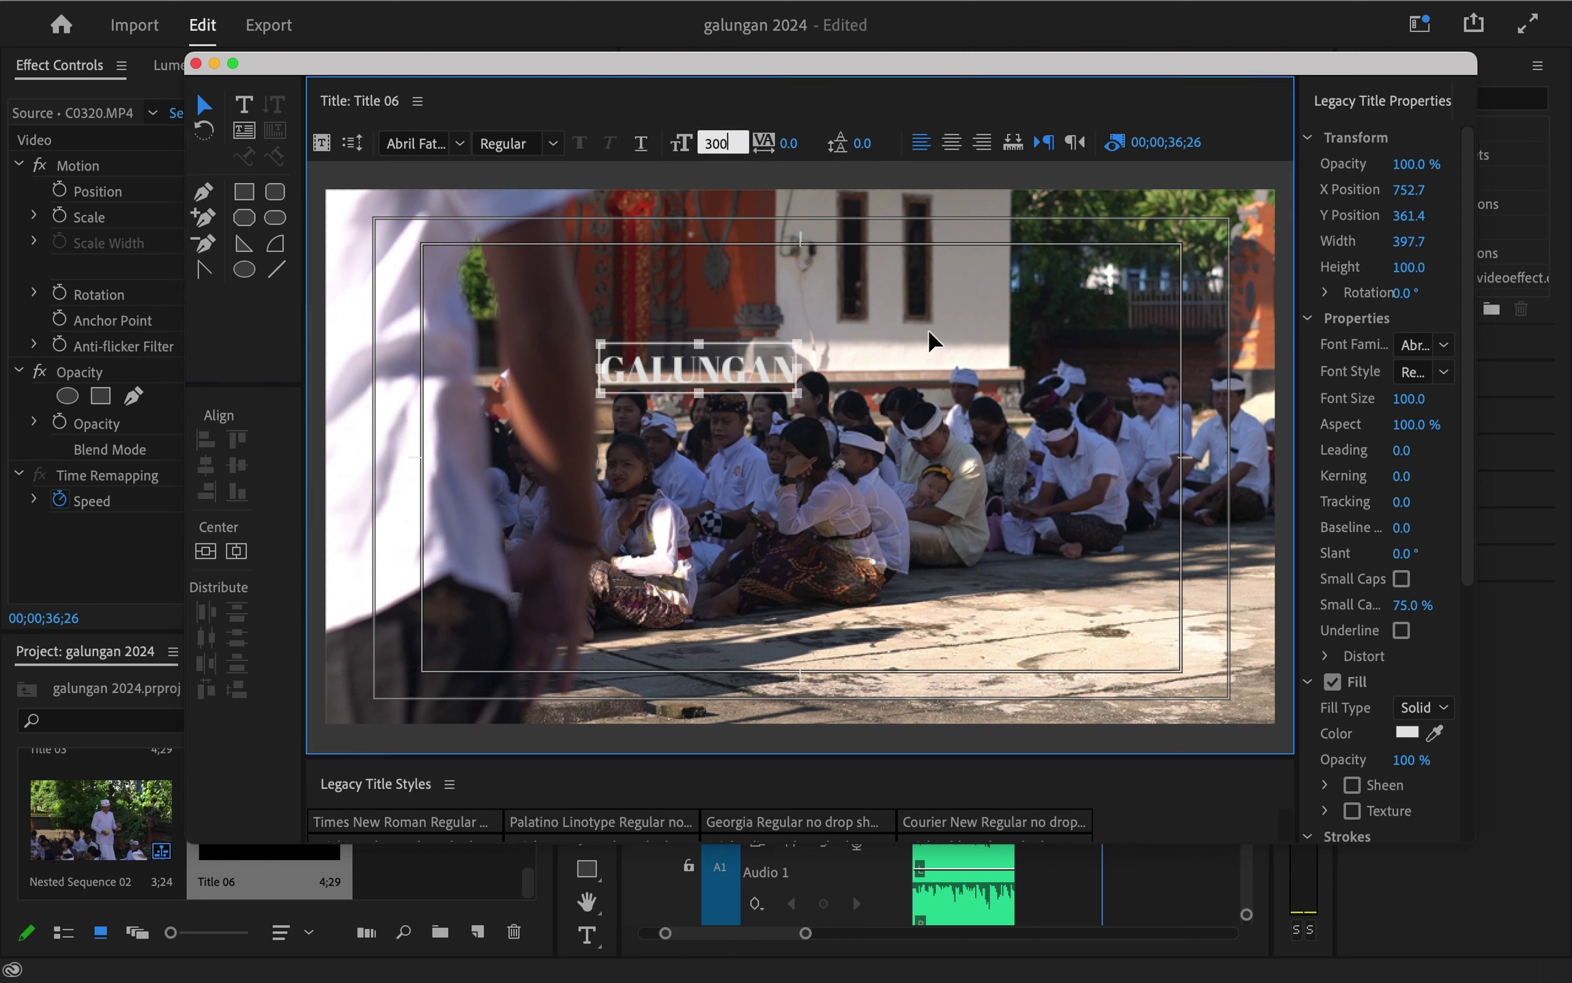
pyautogui.press('Return')
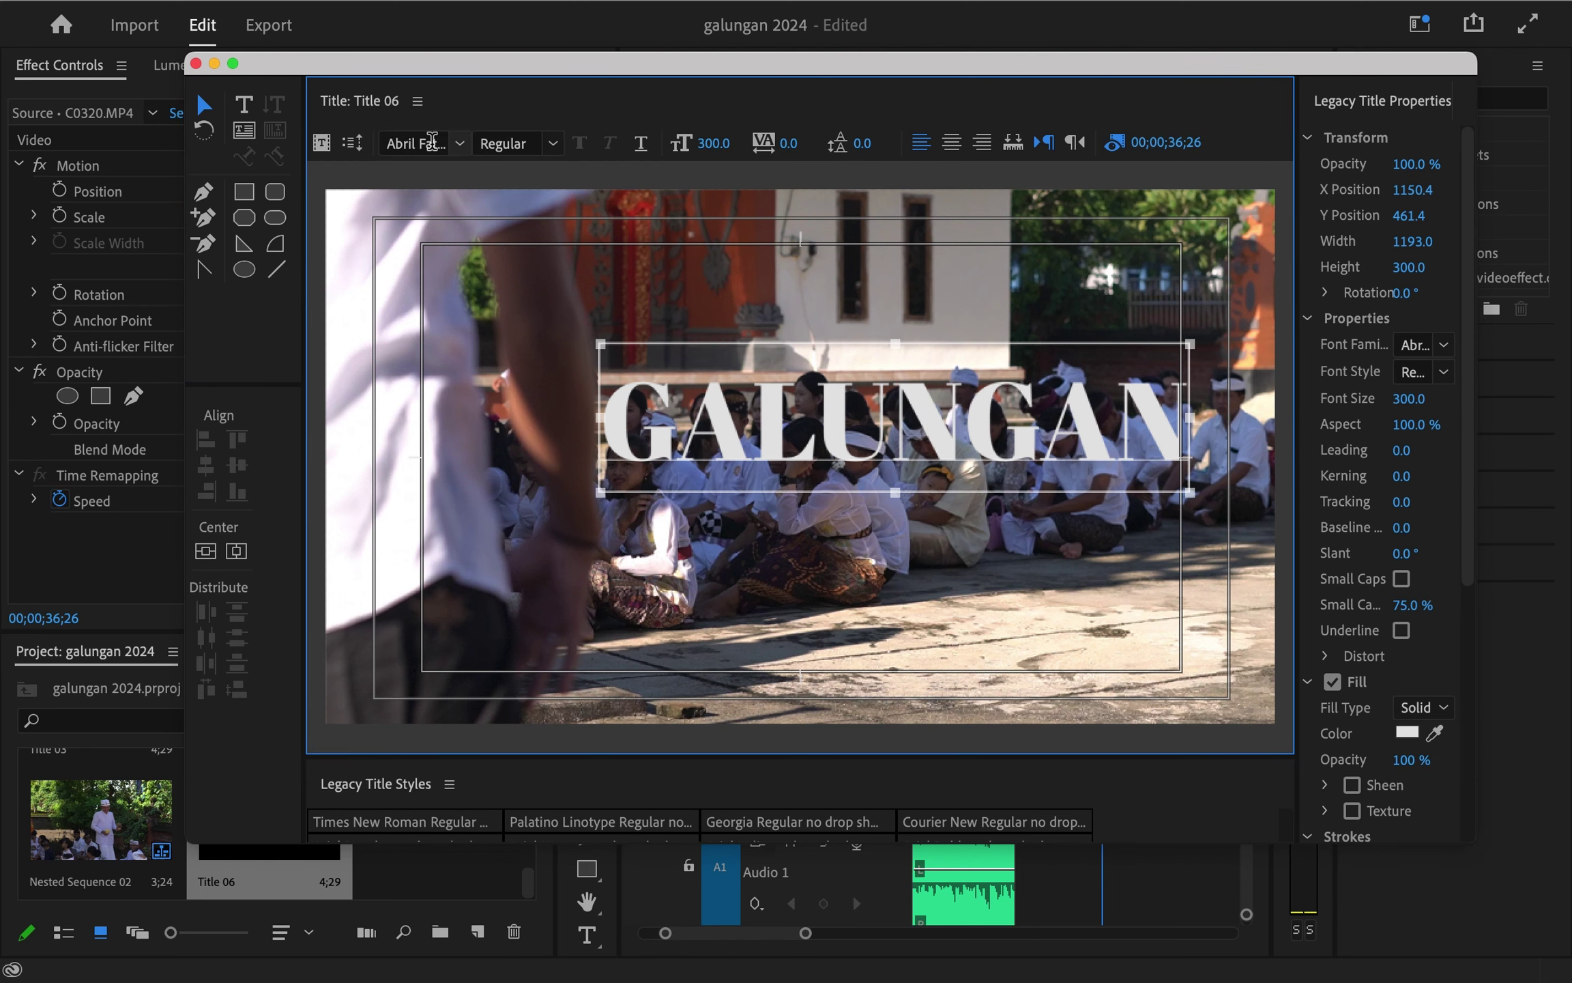
# Set GALUNGAN to Montserrat ExtraBold and centre it horizontally in the frame
pyautogui.click(433, 142)
pyautogui.write('Montserra')
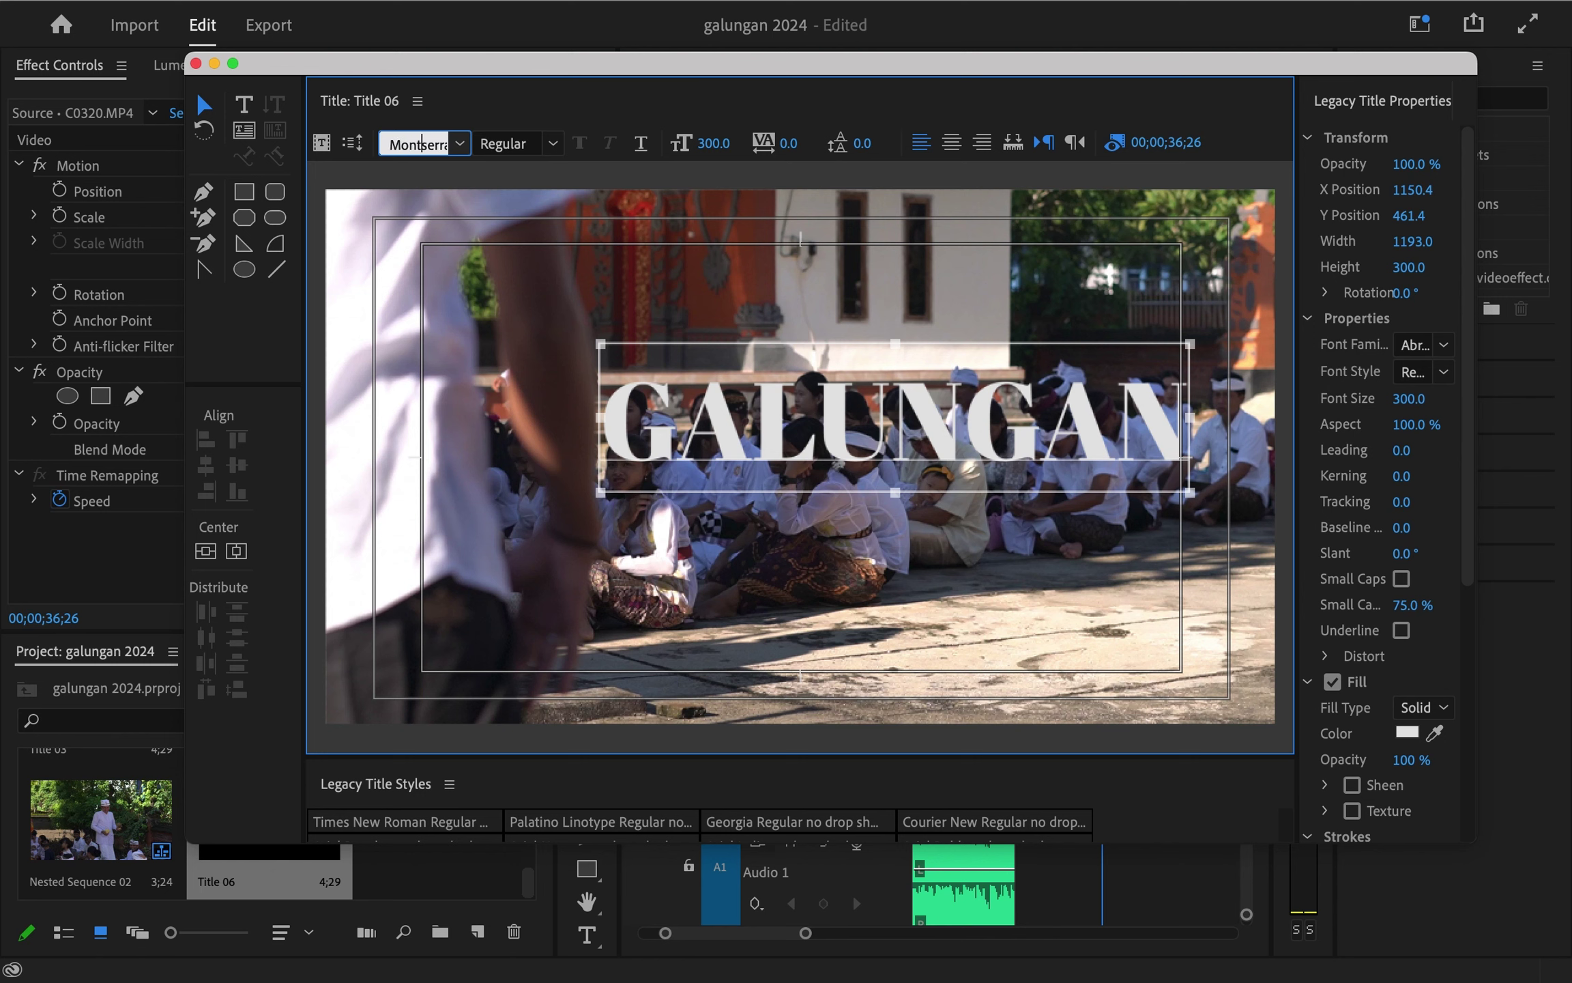
pyautogui.click(551, 144)
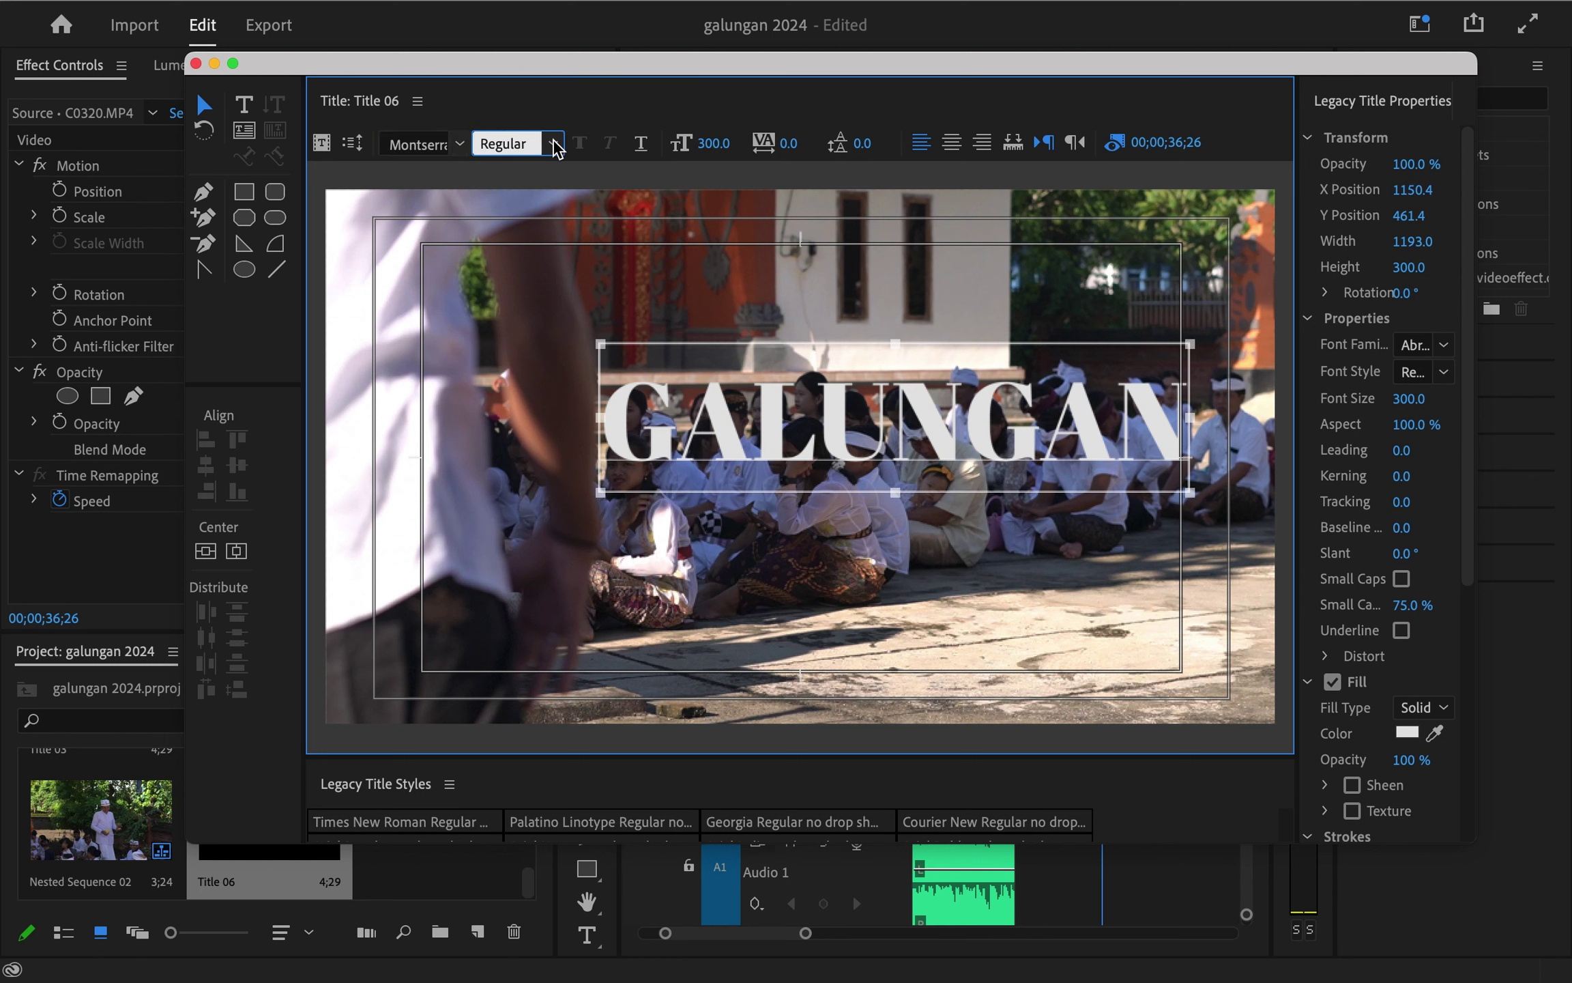
pyautogui.click(554, 145)
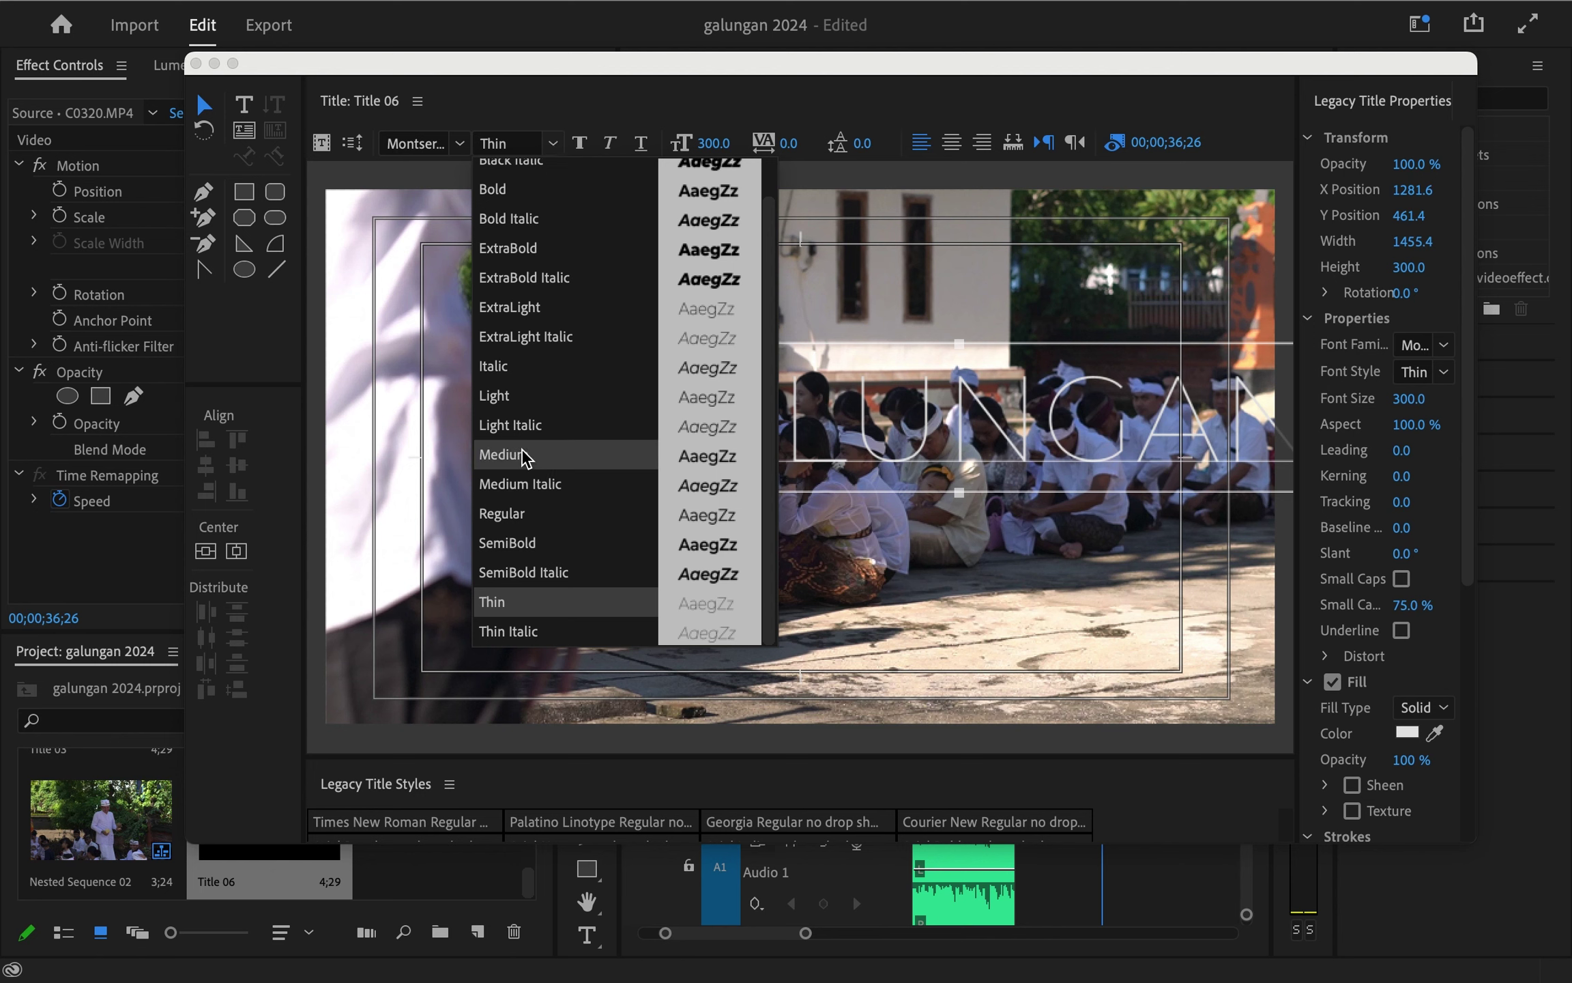
pyautogui.click(527, 250)
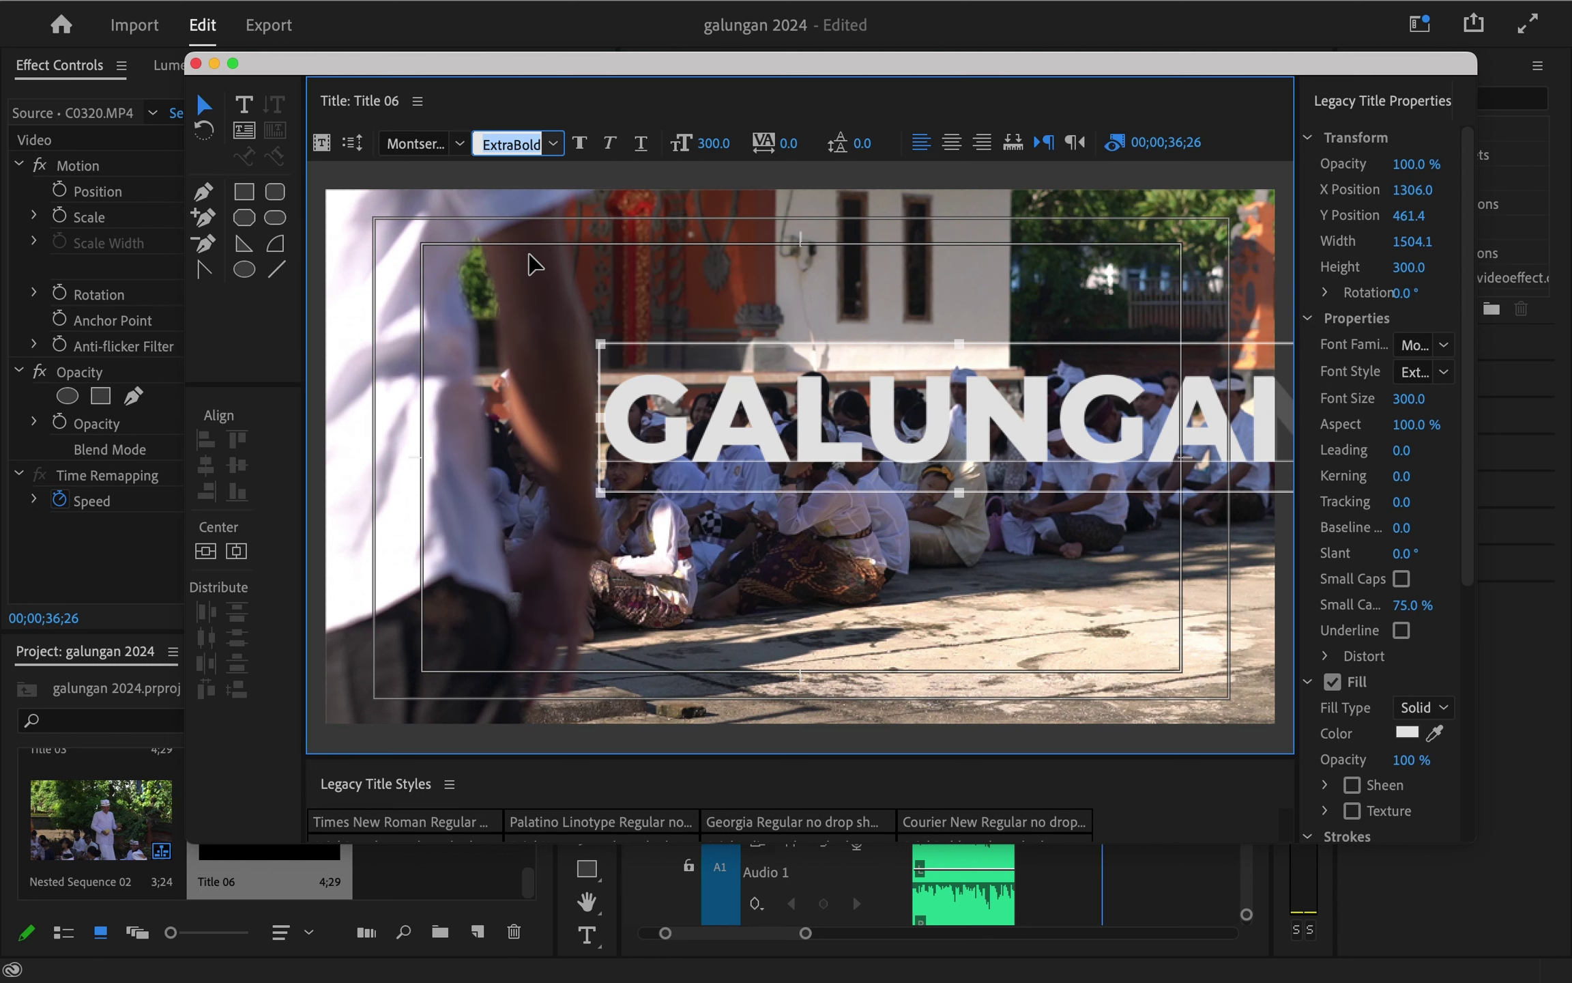
pyautogui.moveTo(744, 441)
pyautogui.mouseDown()
pyautogui.moveTo(517, 382)
pyautogui.moveTo(567, 402)
pyautogui.mouseUp()
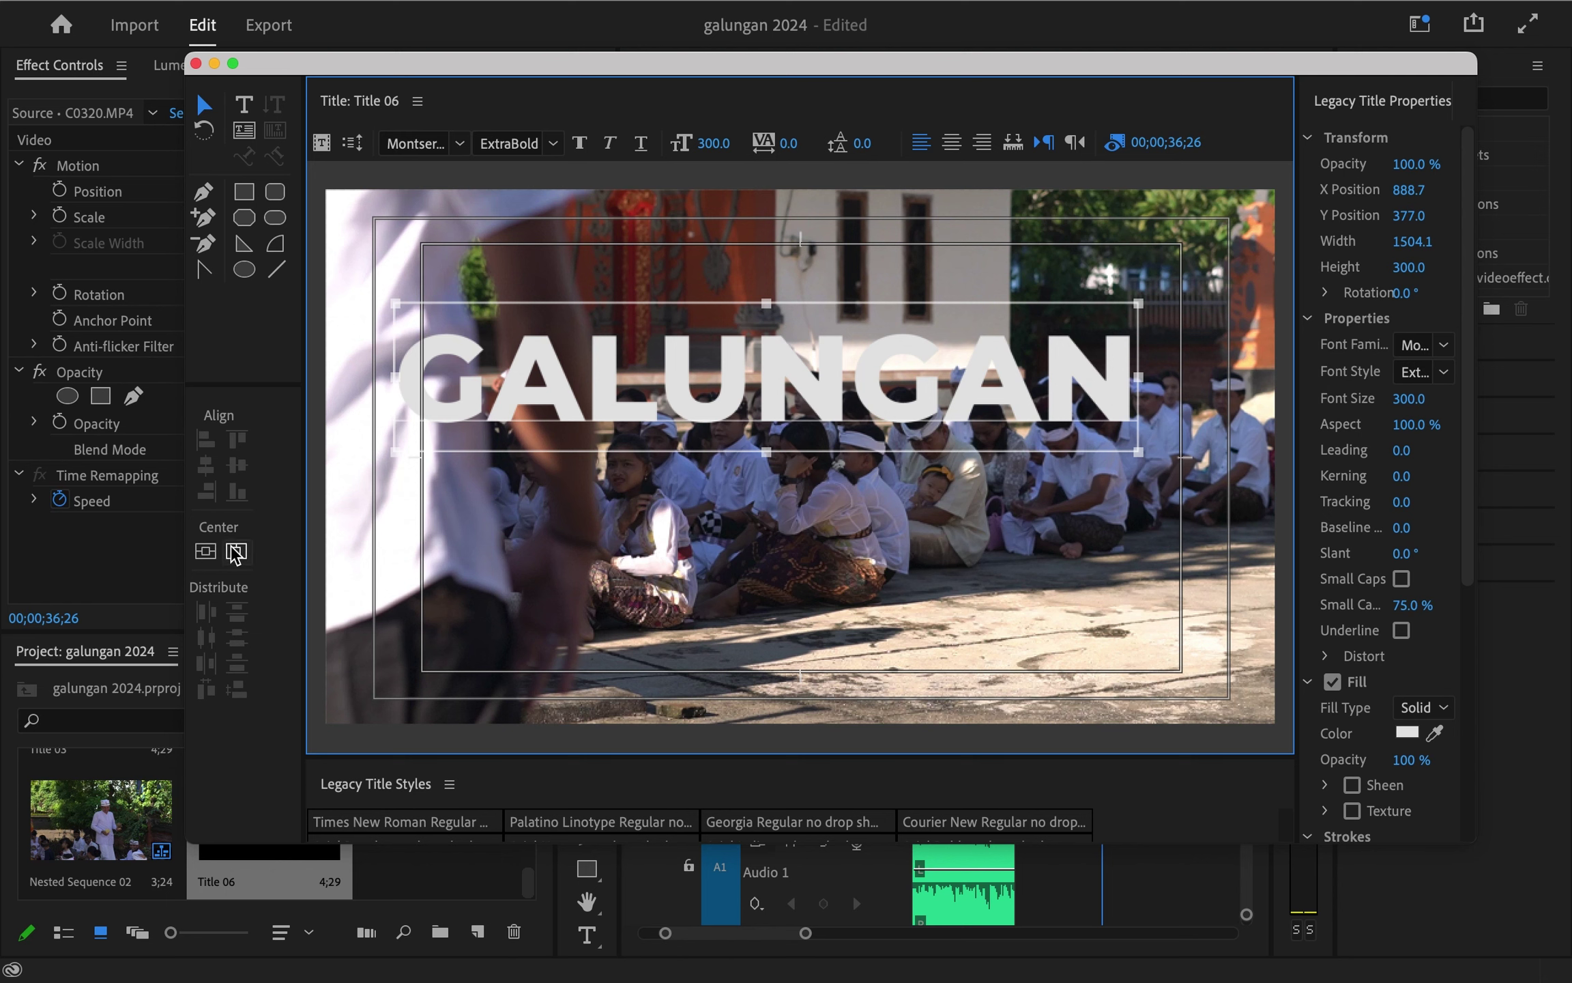
pyautogui.click(235, 553)
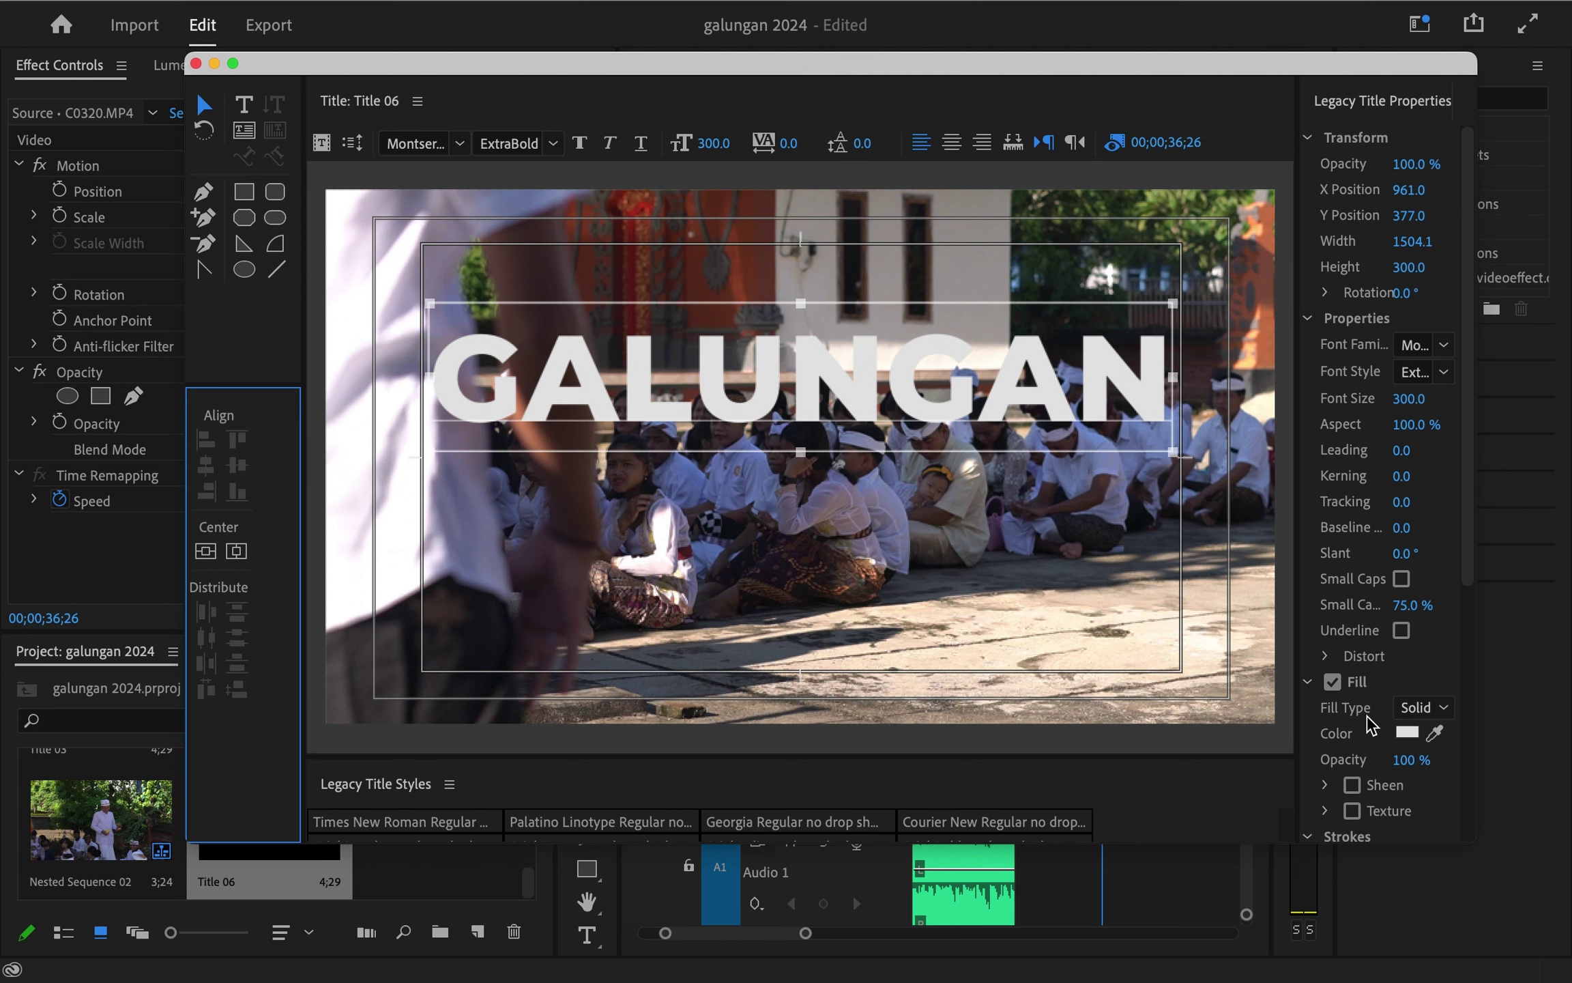
# Make the text fill orange FFB100 and close the title editor
pyautogui.click(1408, 733)
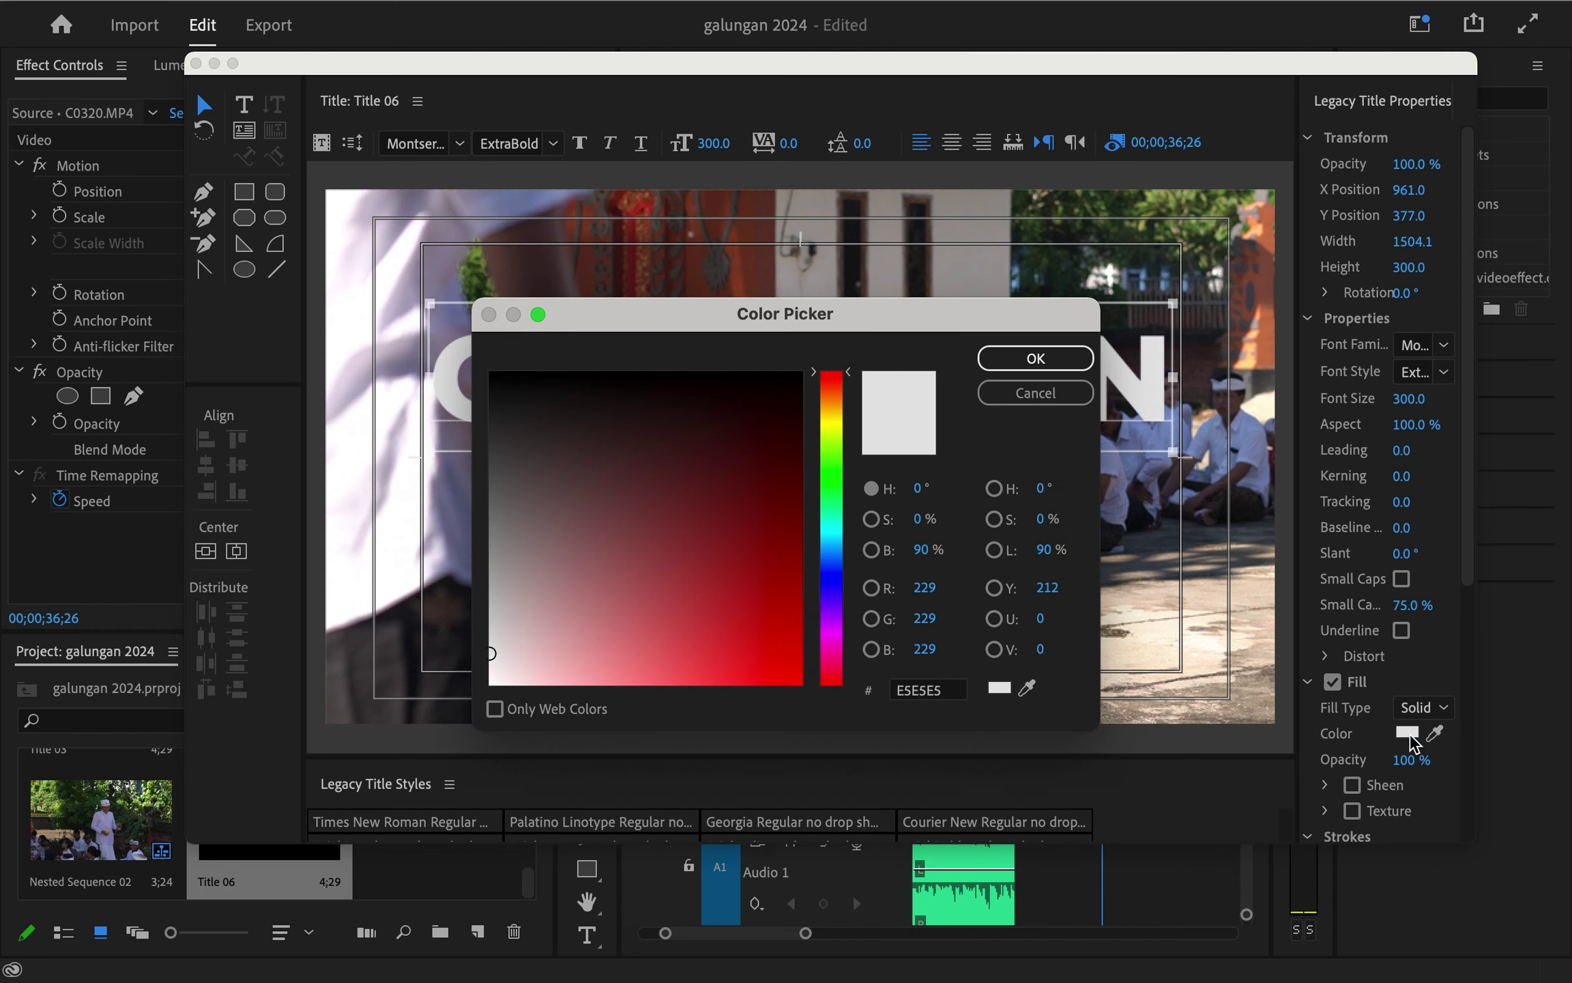
pyautogui.click(834, 406)
pyautogui.moveTo(717, 405); pyautogui.dragTo(849, 719)
pyautogui.click(1039, 359)
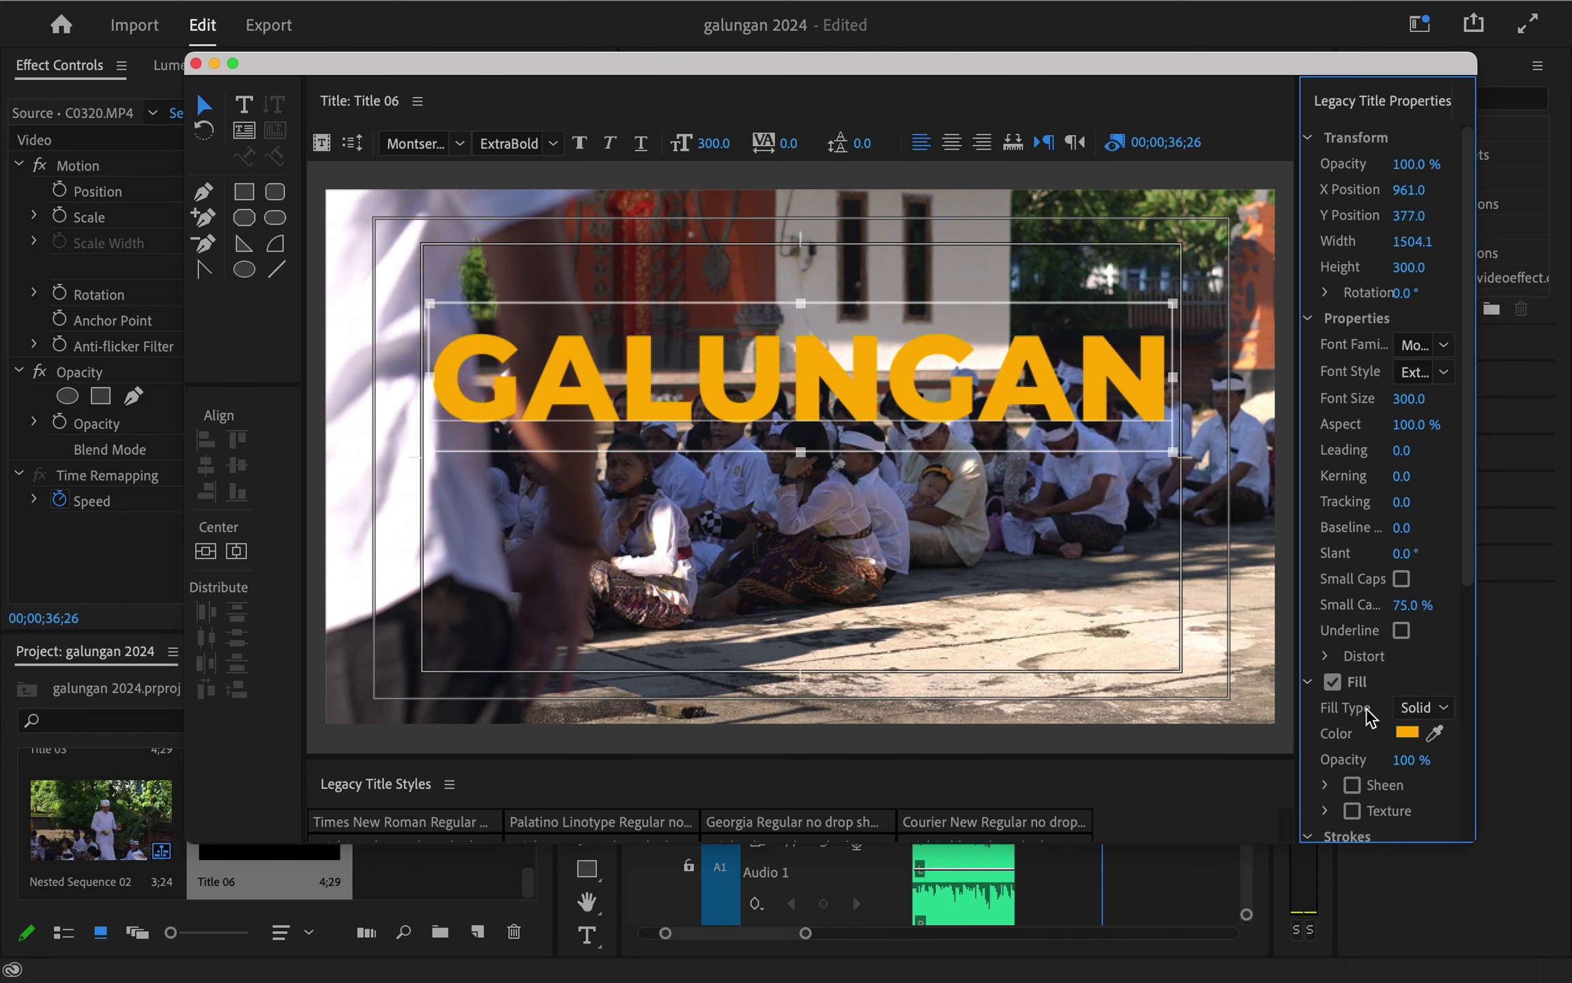
pyautogui.click(1070, 649)
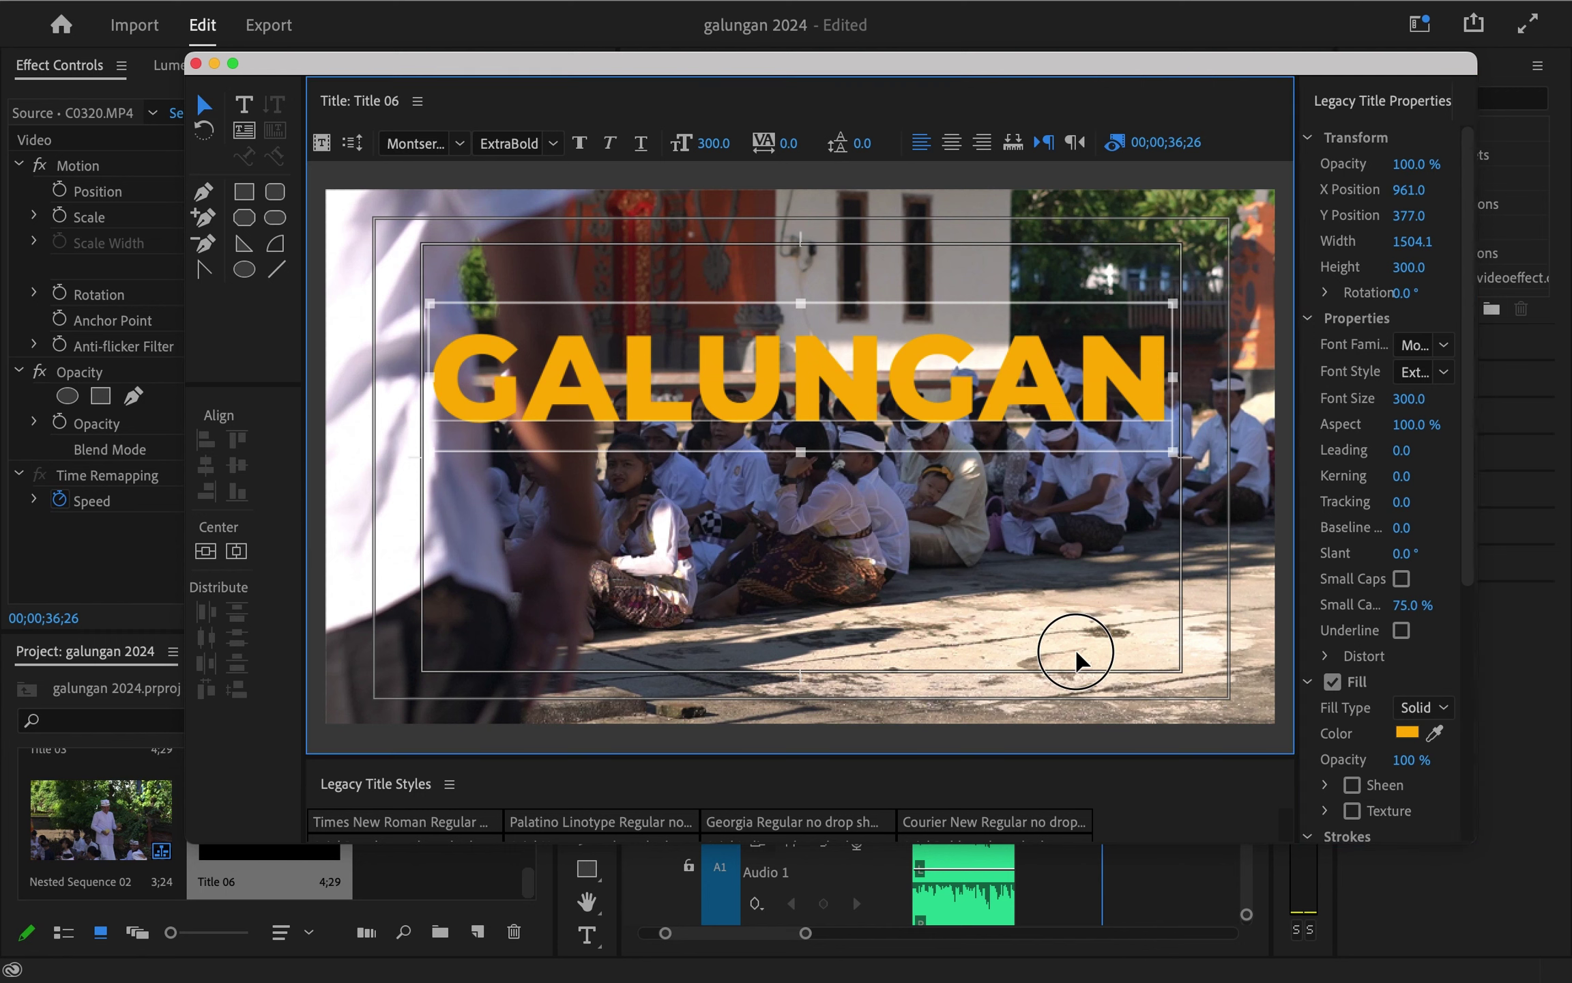
pyautogui.click(214, 65)
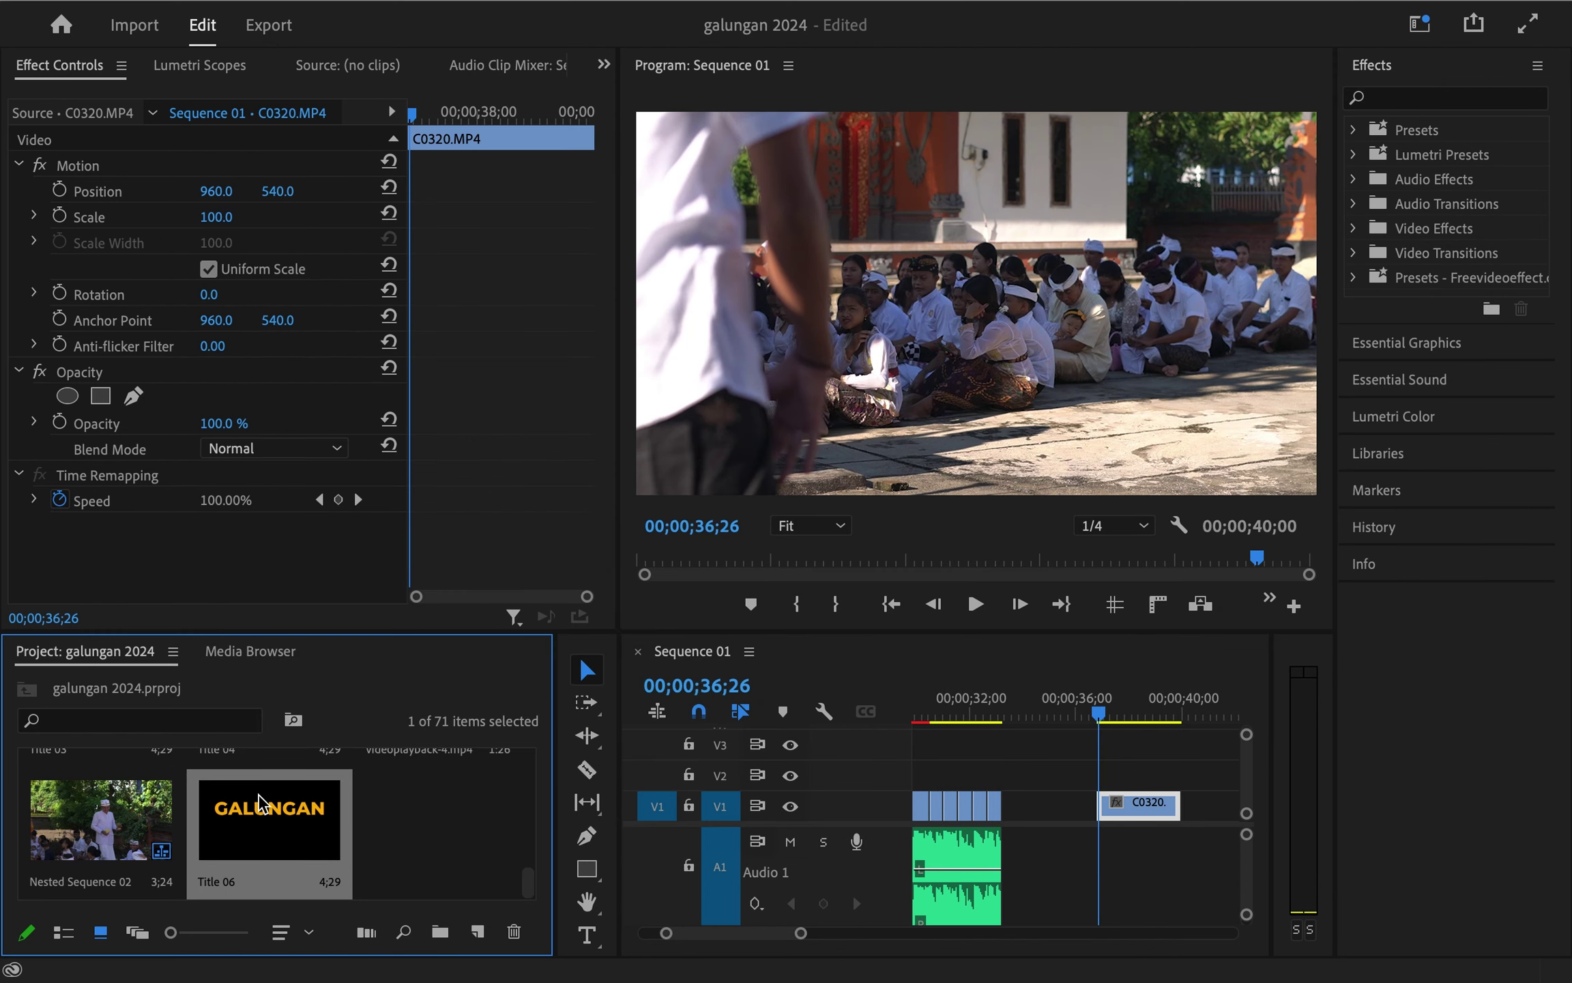
# Place Title 06 above the new C0320 clip and cut away the part extending past its end
pyautogui.moveTo(270, 819)
pyautogui.mouseDown()
pyautogui.moveTo(1053, 792)
pyautogui.moveTo(1122, 806)
pyautogui.mouseUp()
pyautogui.press('=')
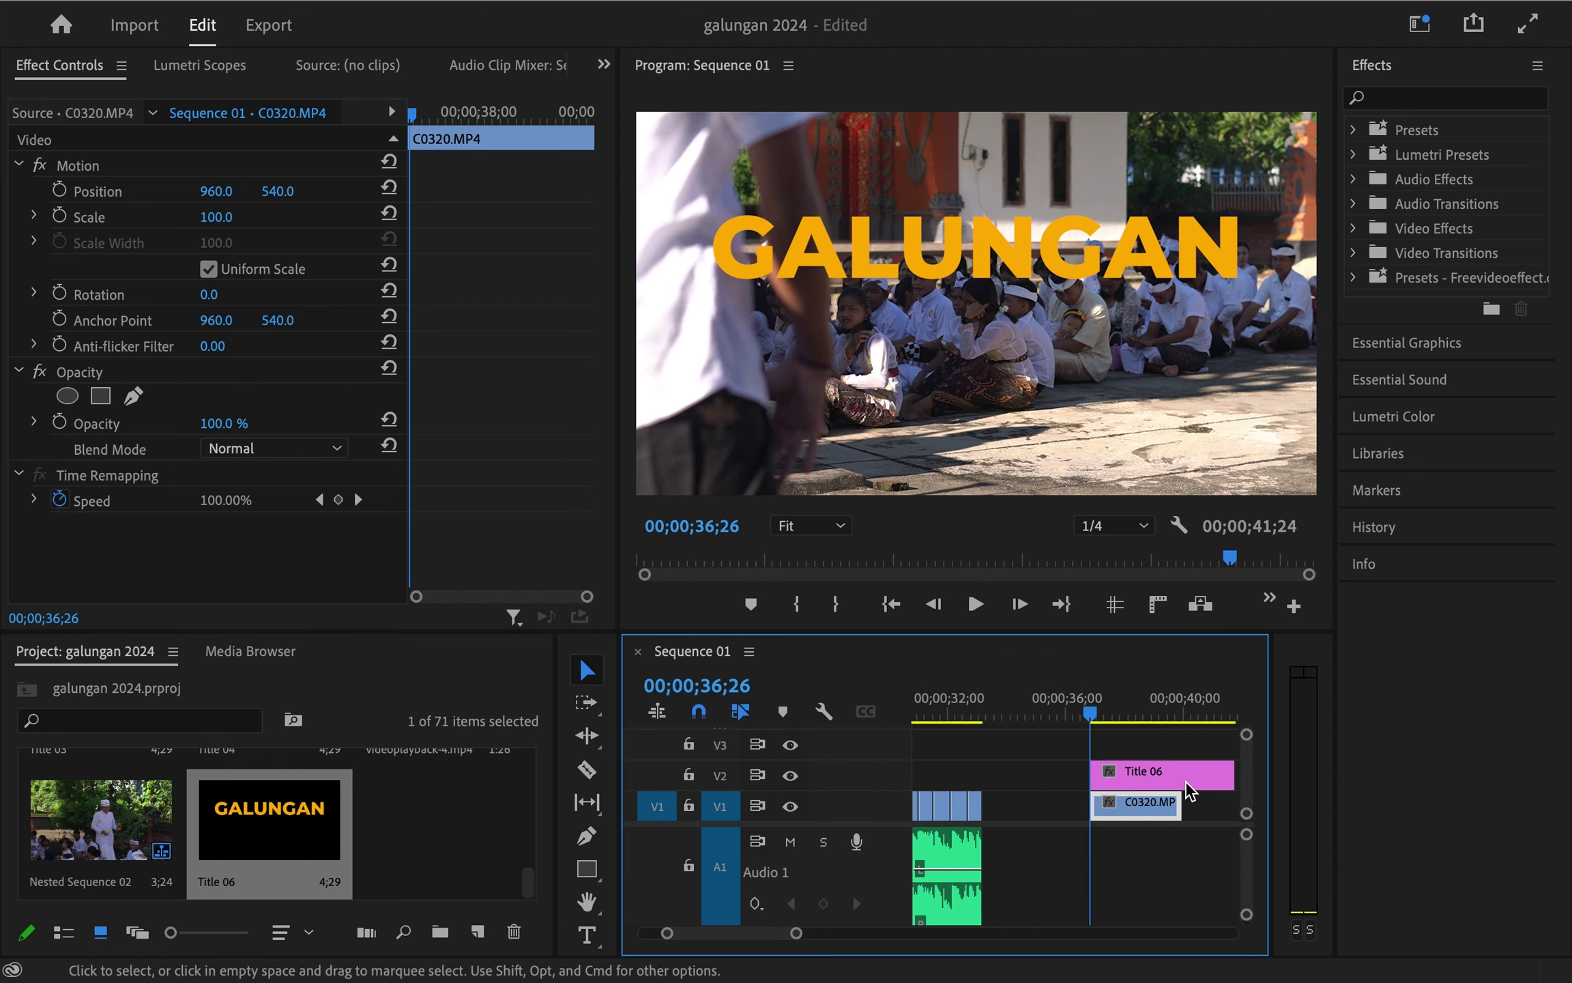
pyautogui.press('c')
pyautogui.click(1205, 781)
pyautogui.press('v')
pyautogui.click(1208, 785)
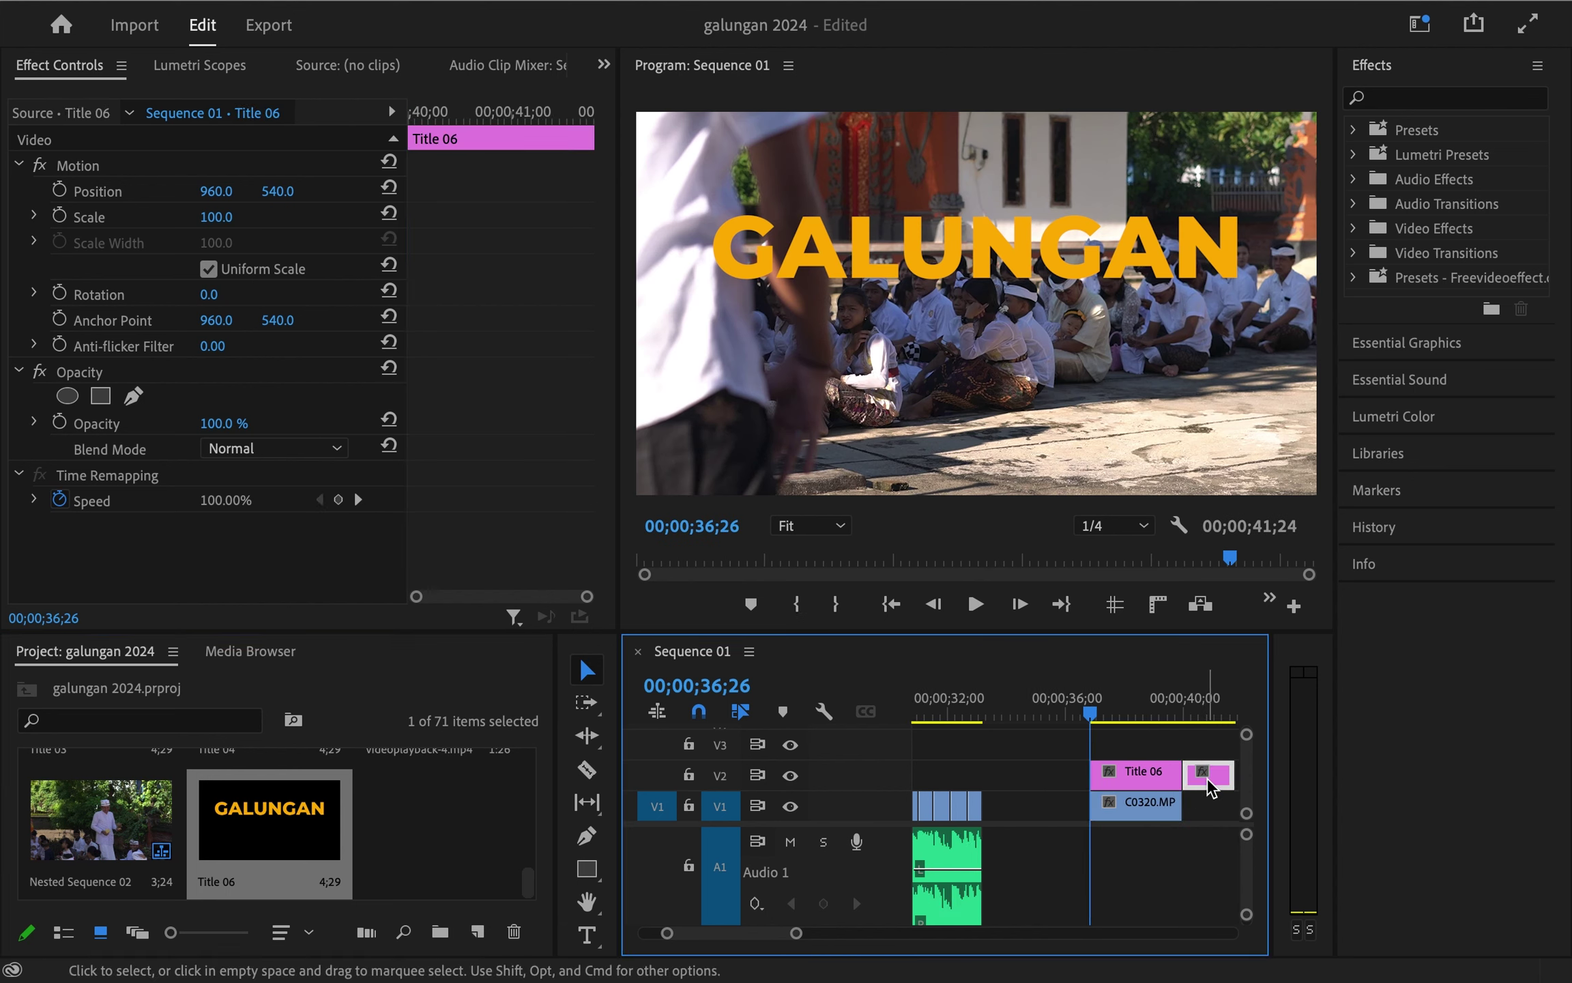
pyautogui.press('Delete')
# Move the playhead to 36;25, the title's first frame, and select Title 06
pyautogui.moveTo(1092, 717); pyautogui.dragTo(1100, 729)
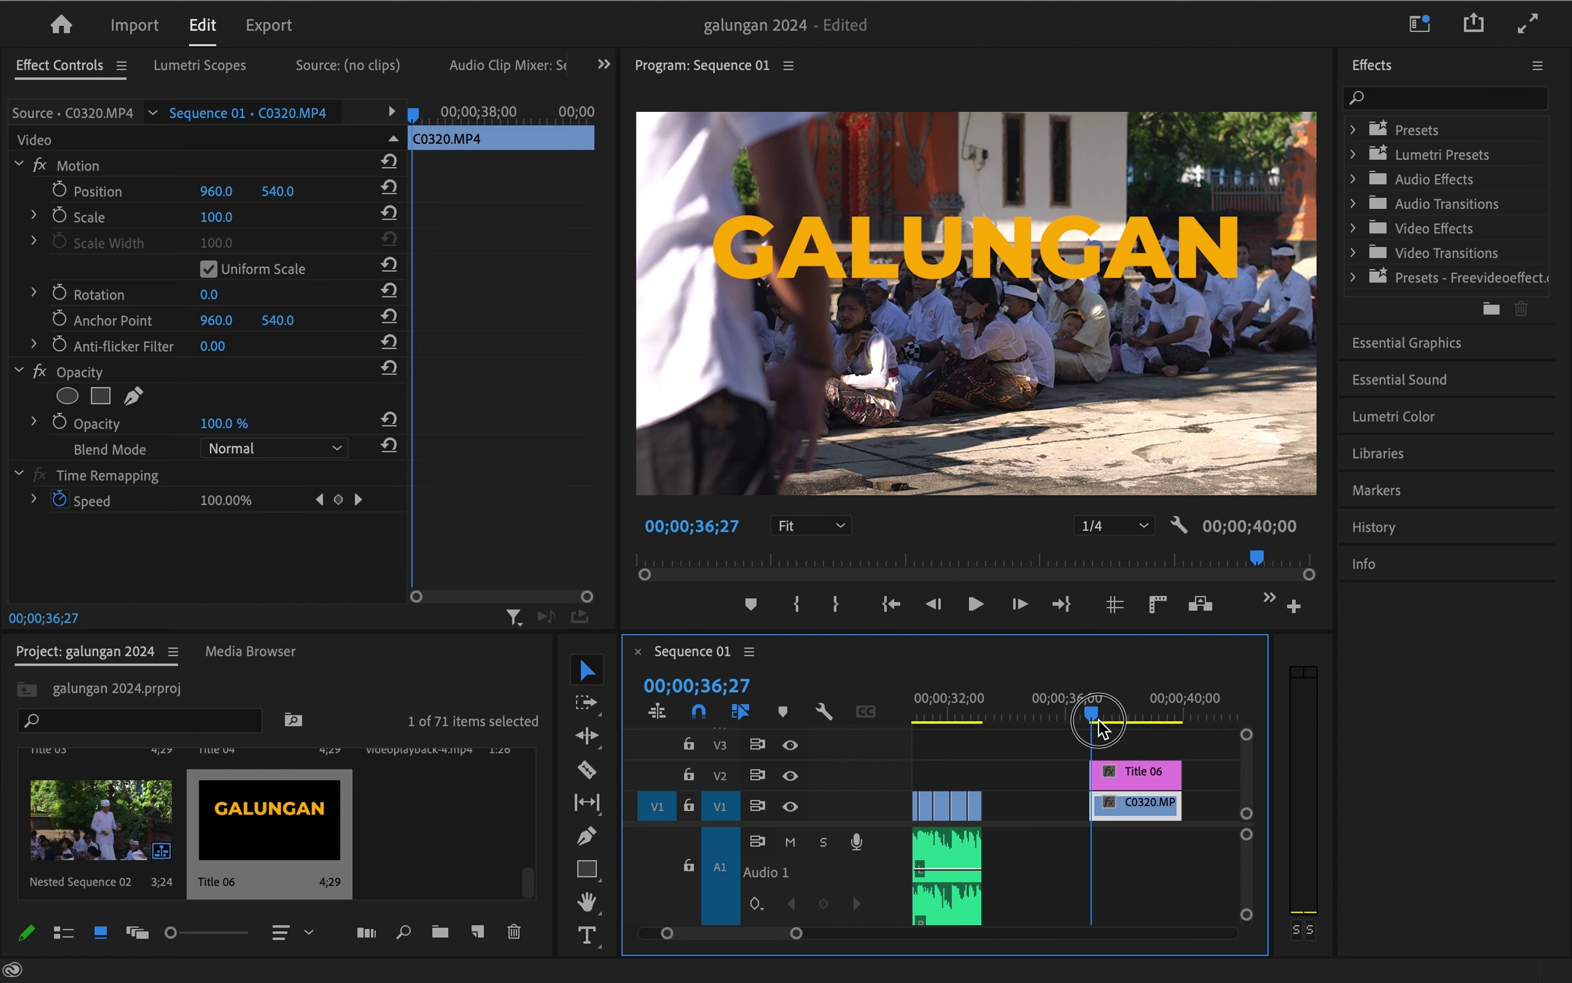
pyautogui.press('=')
pyautogui.press('=')
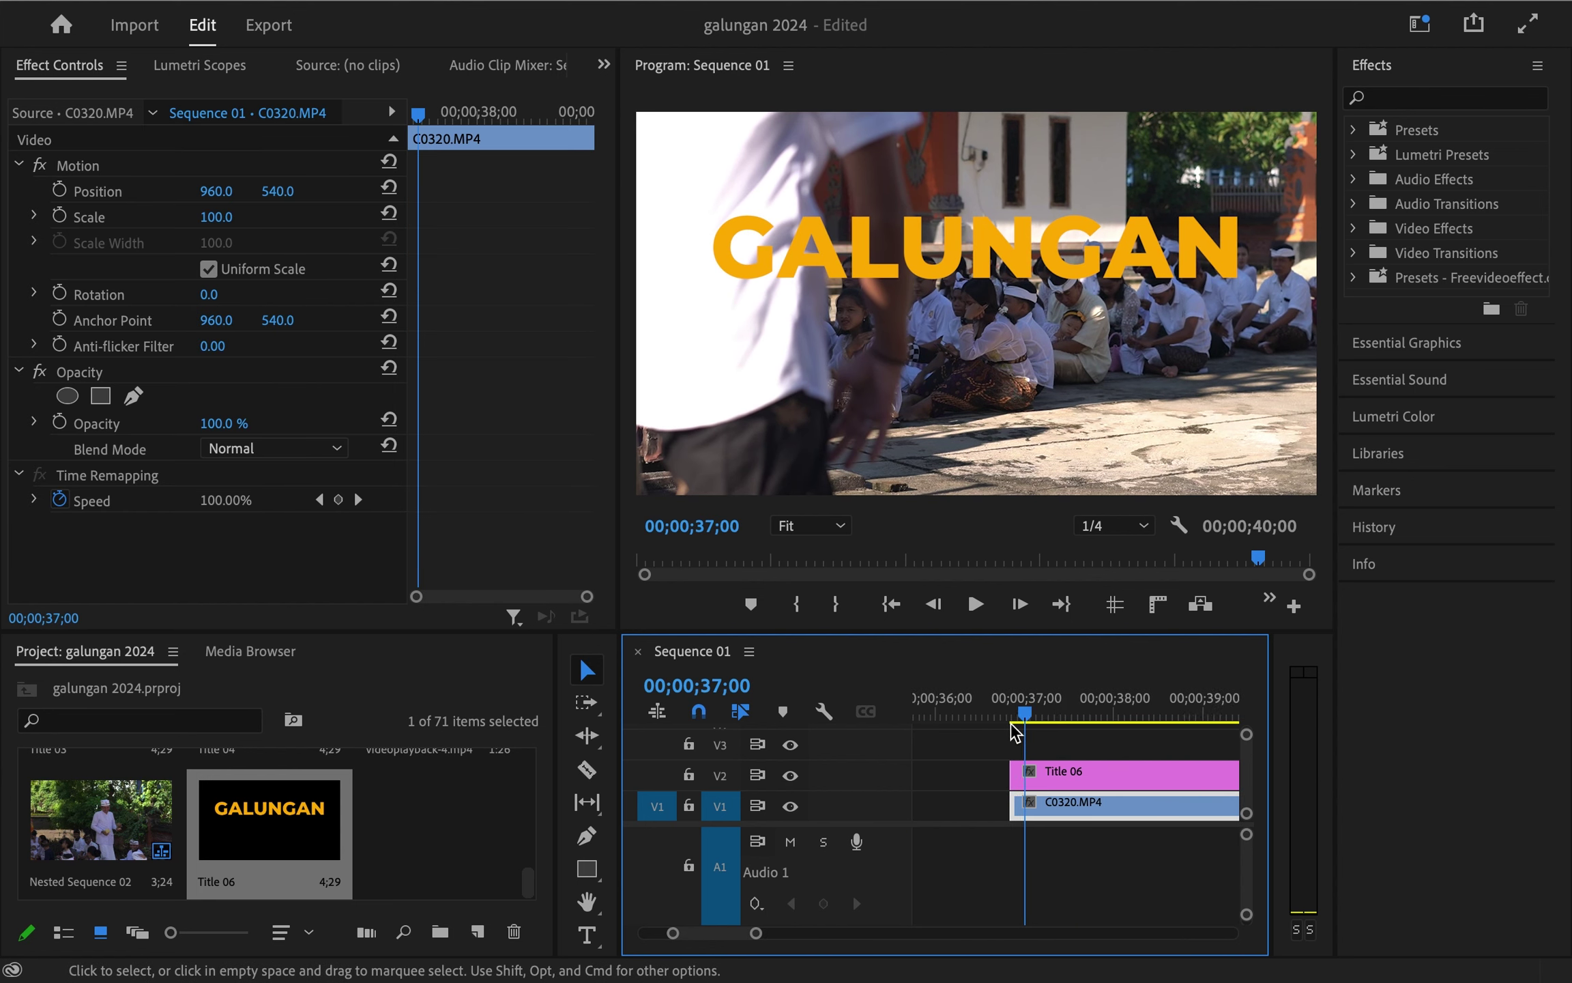
pyautogui.click(1010, 717)
pyautogui.click(1011, 717)
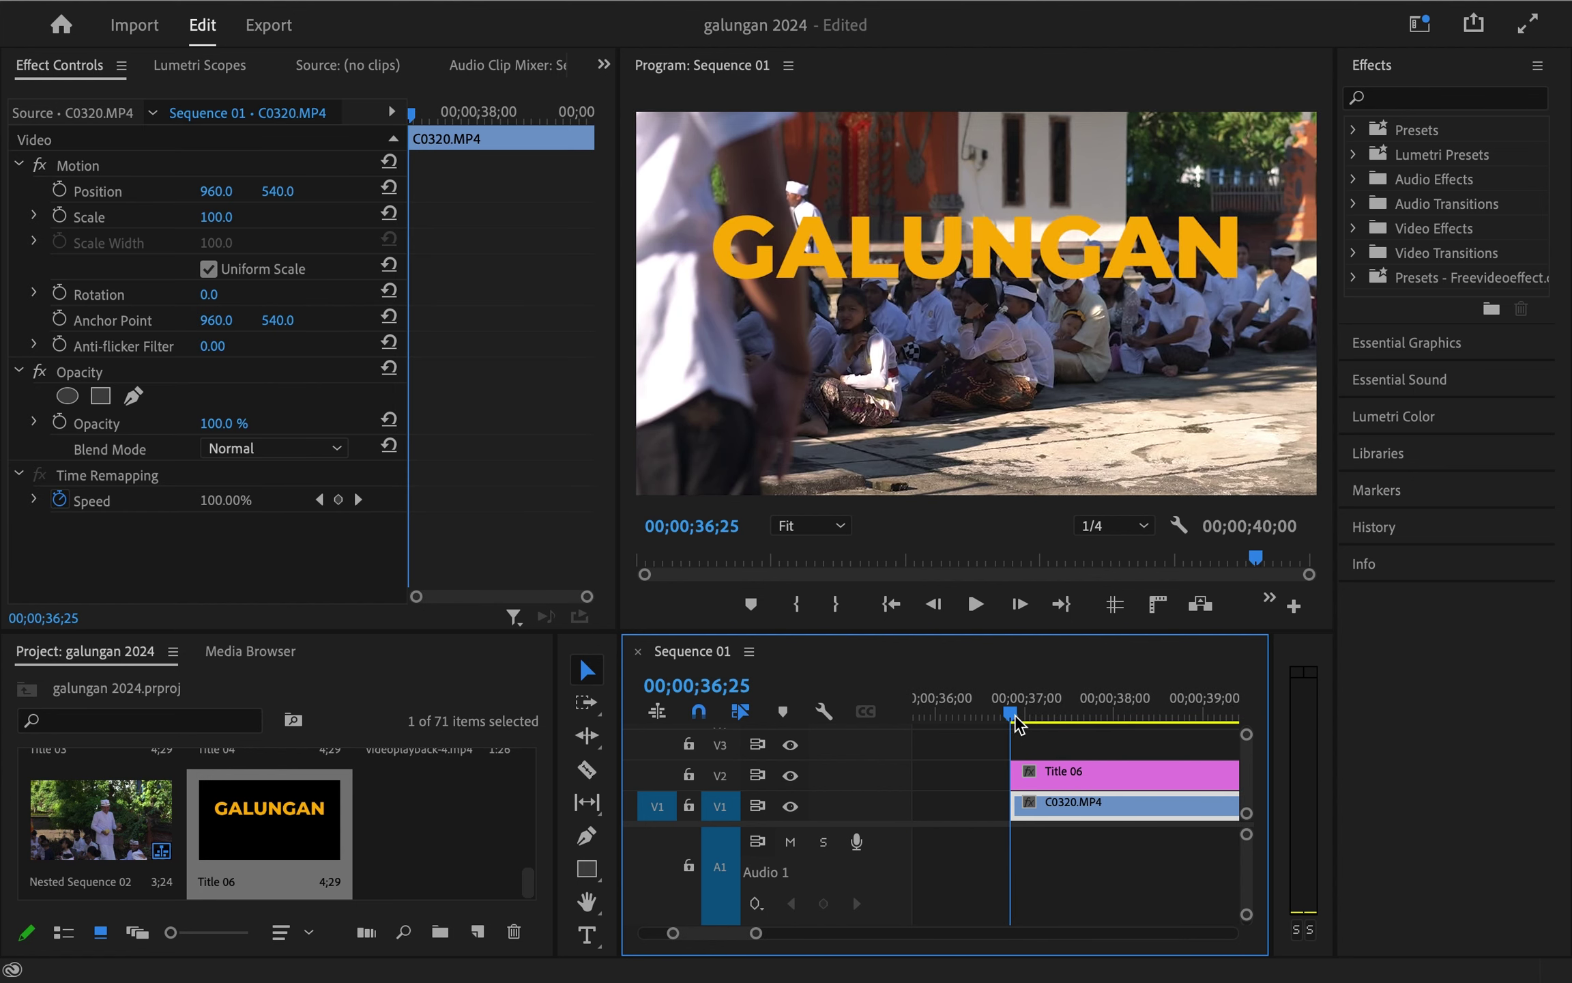
pyautogui.click(1042, 774)
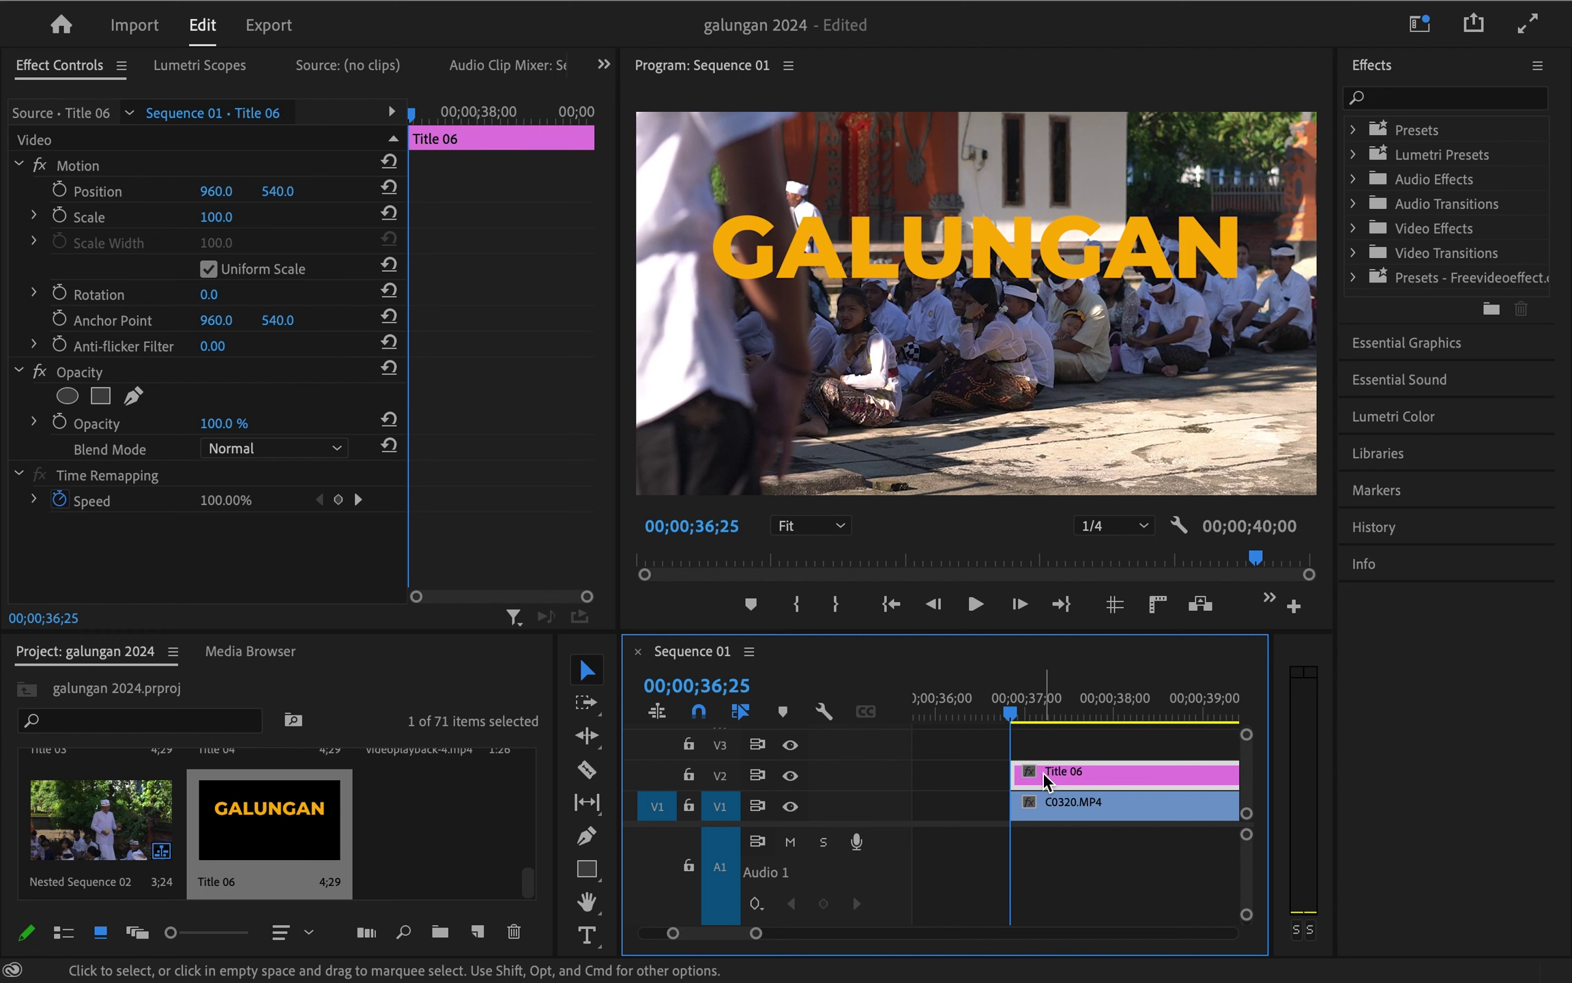
# In Title 06, enlarge GALUNGAN to font size 350 and centre it horizontally
pyautogui.doubleClick(1043, 771)
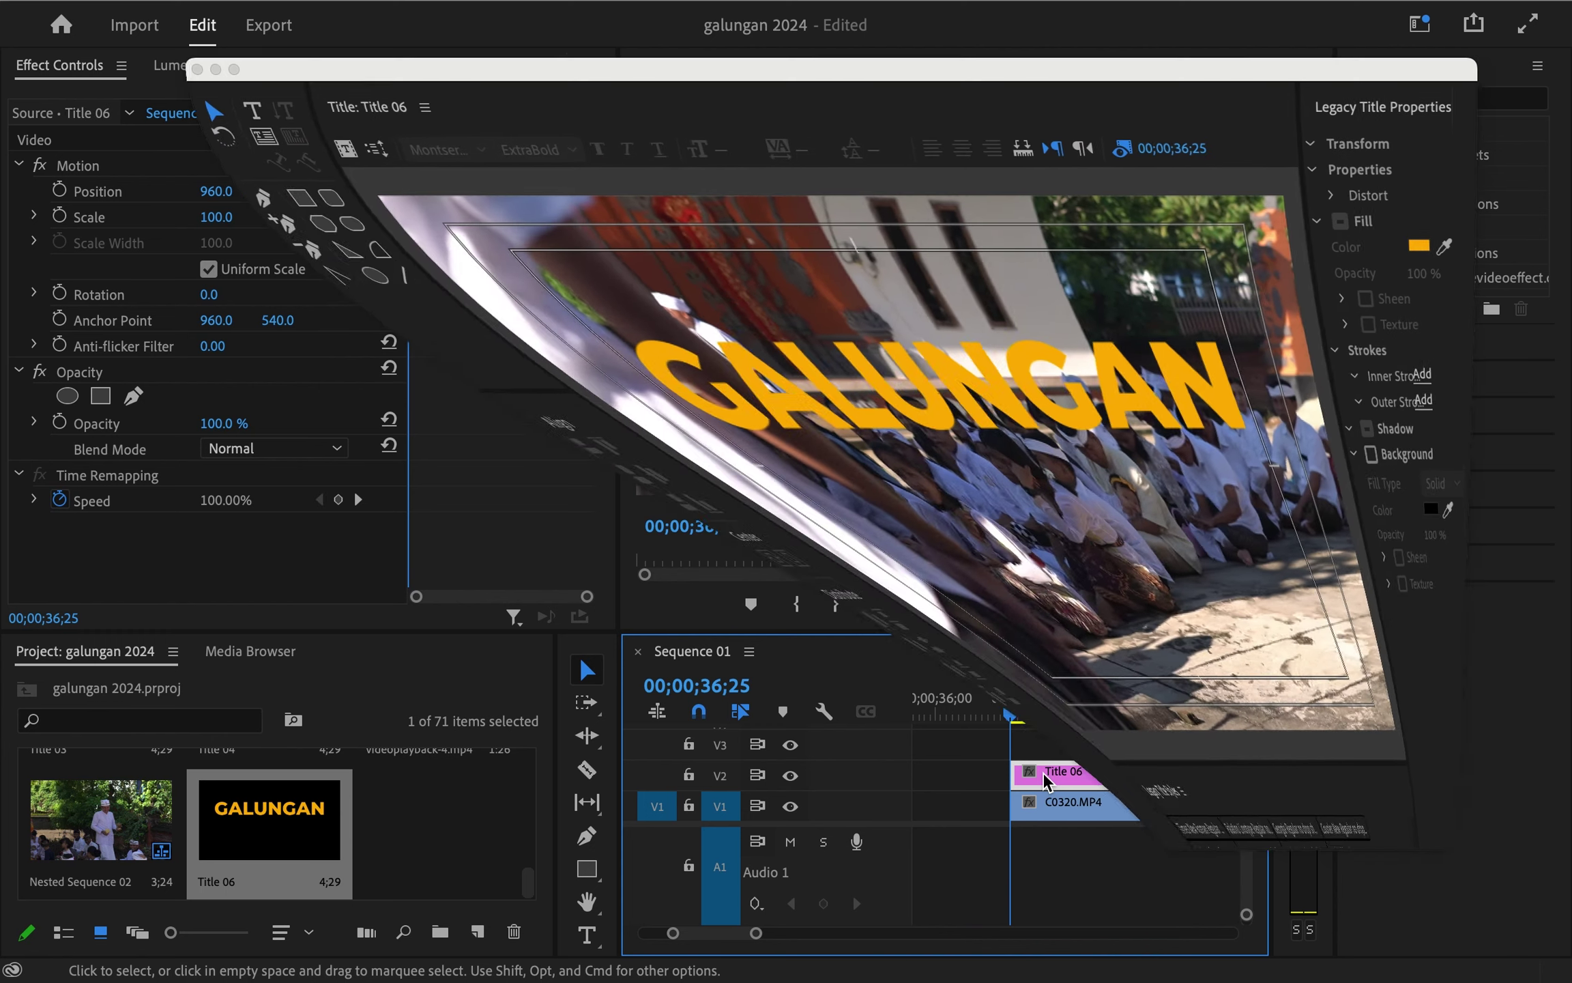
pyautogui.click(708, 143)
pyautogui.write('350')
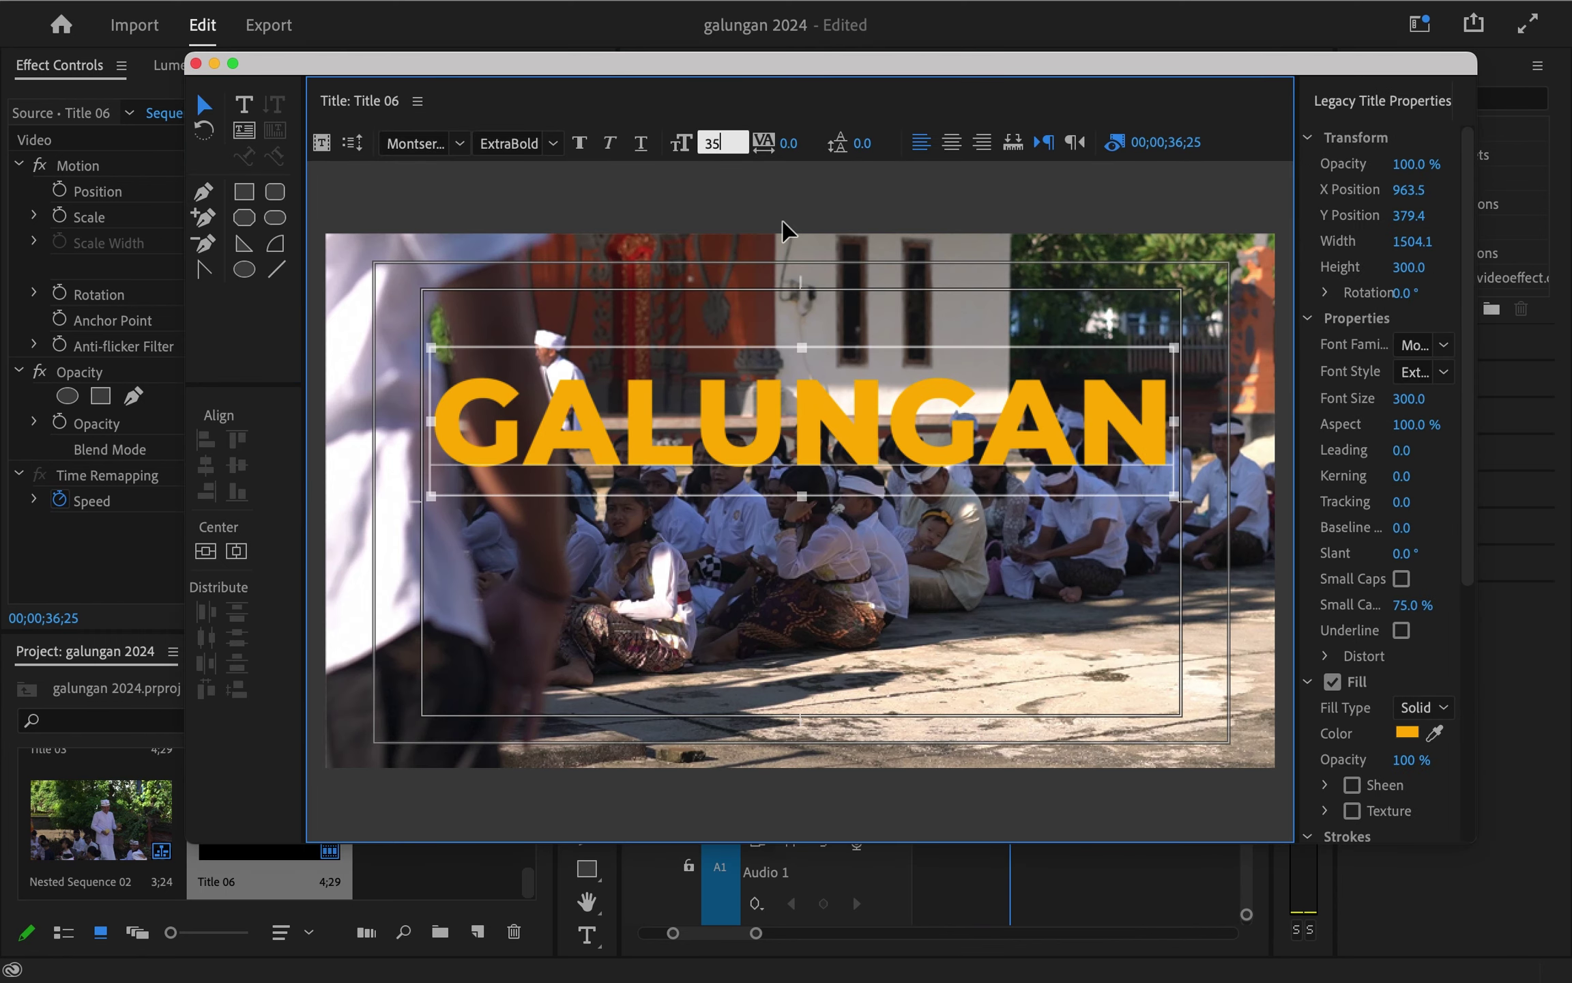
pyautogui.click(851, 295)
pyautogui.click(580, 485)
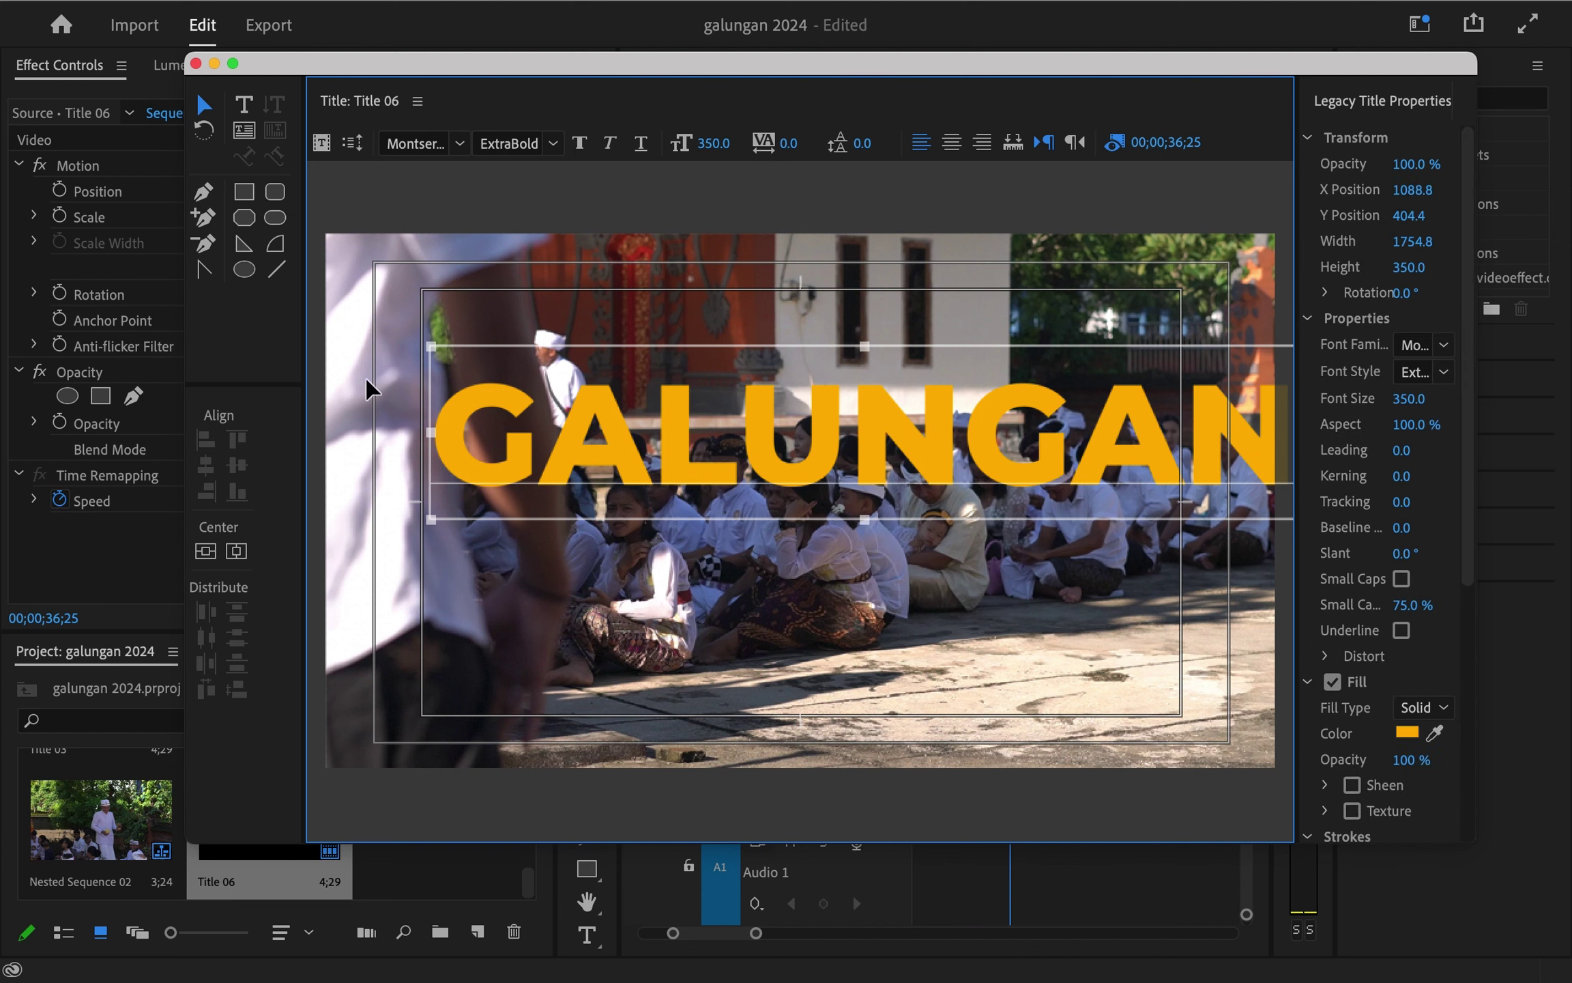
pyautogui.click(236, 550)
# Raise GALUNGAN toward the top of the frame, re-centre it, and close the editor
pyautogui.click(594, 308)
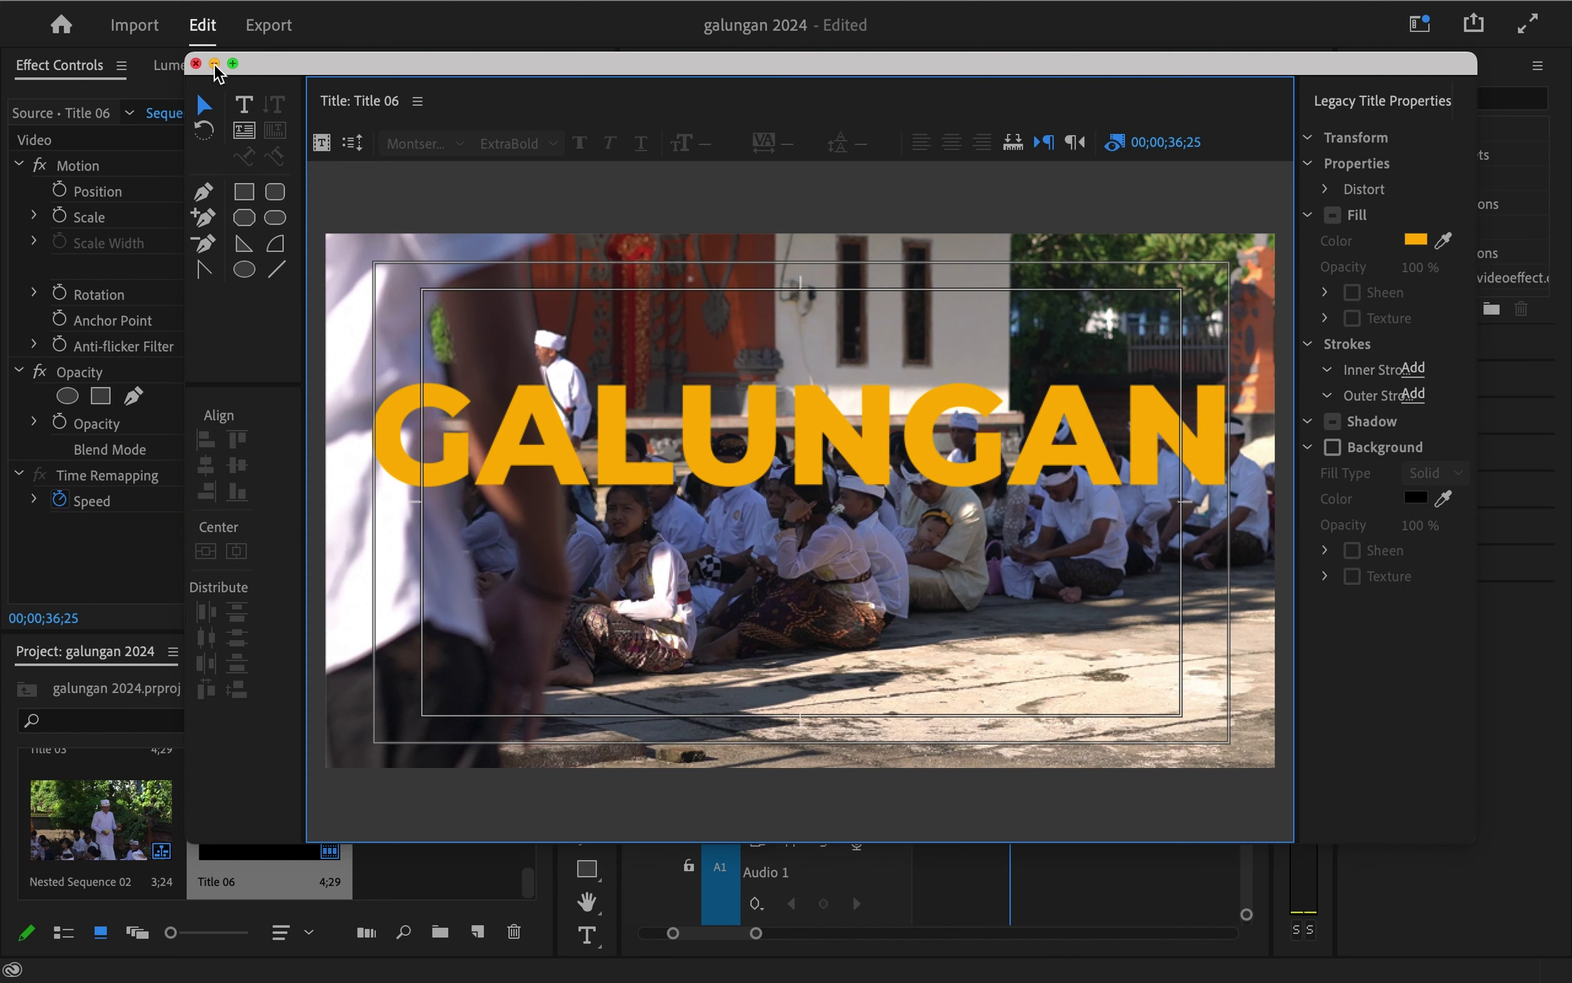
pyautogui.moveTo(445, 346); pyautogui.dragTo(445, 271)
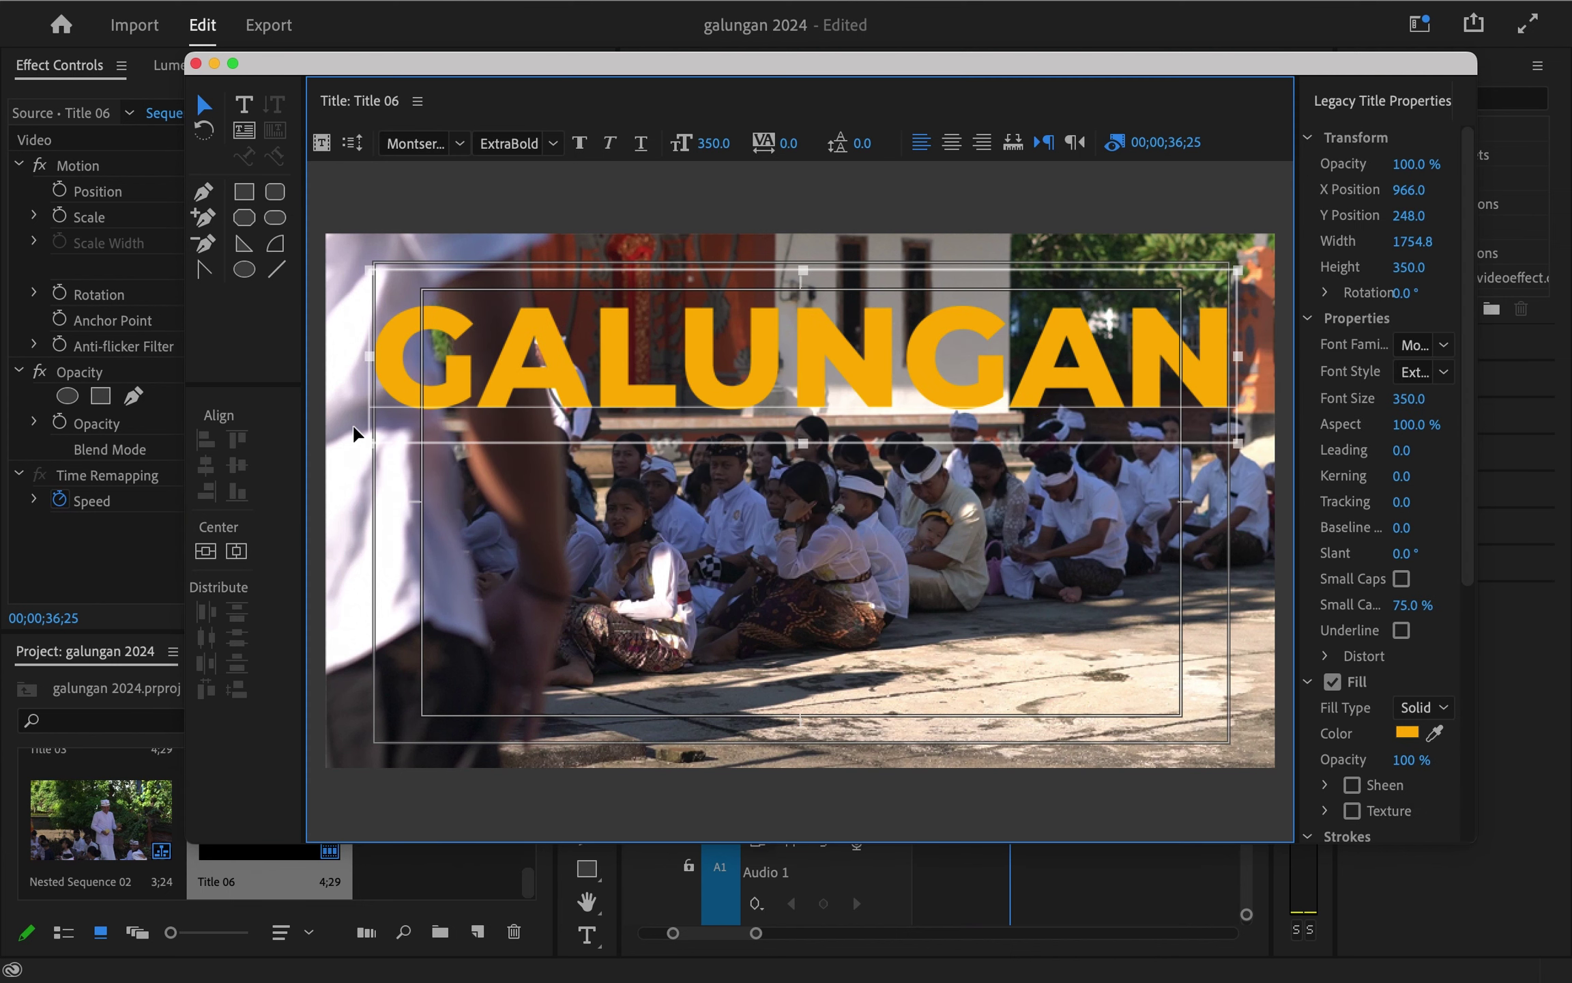
pyautogui.click(236, 551)
pyautogui.click(237, 550)
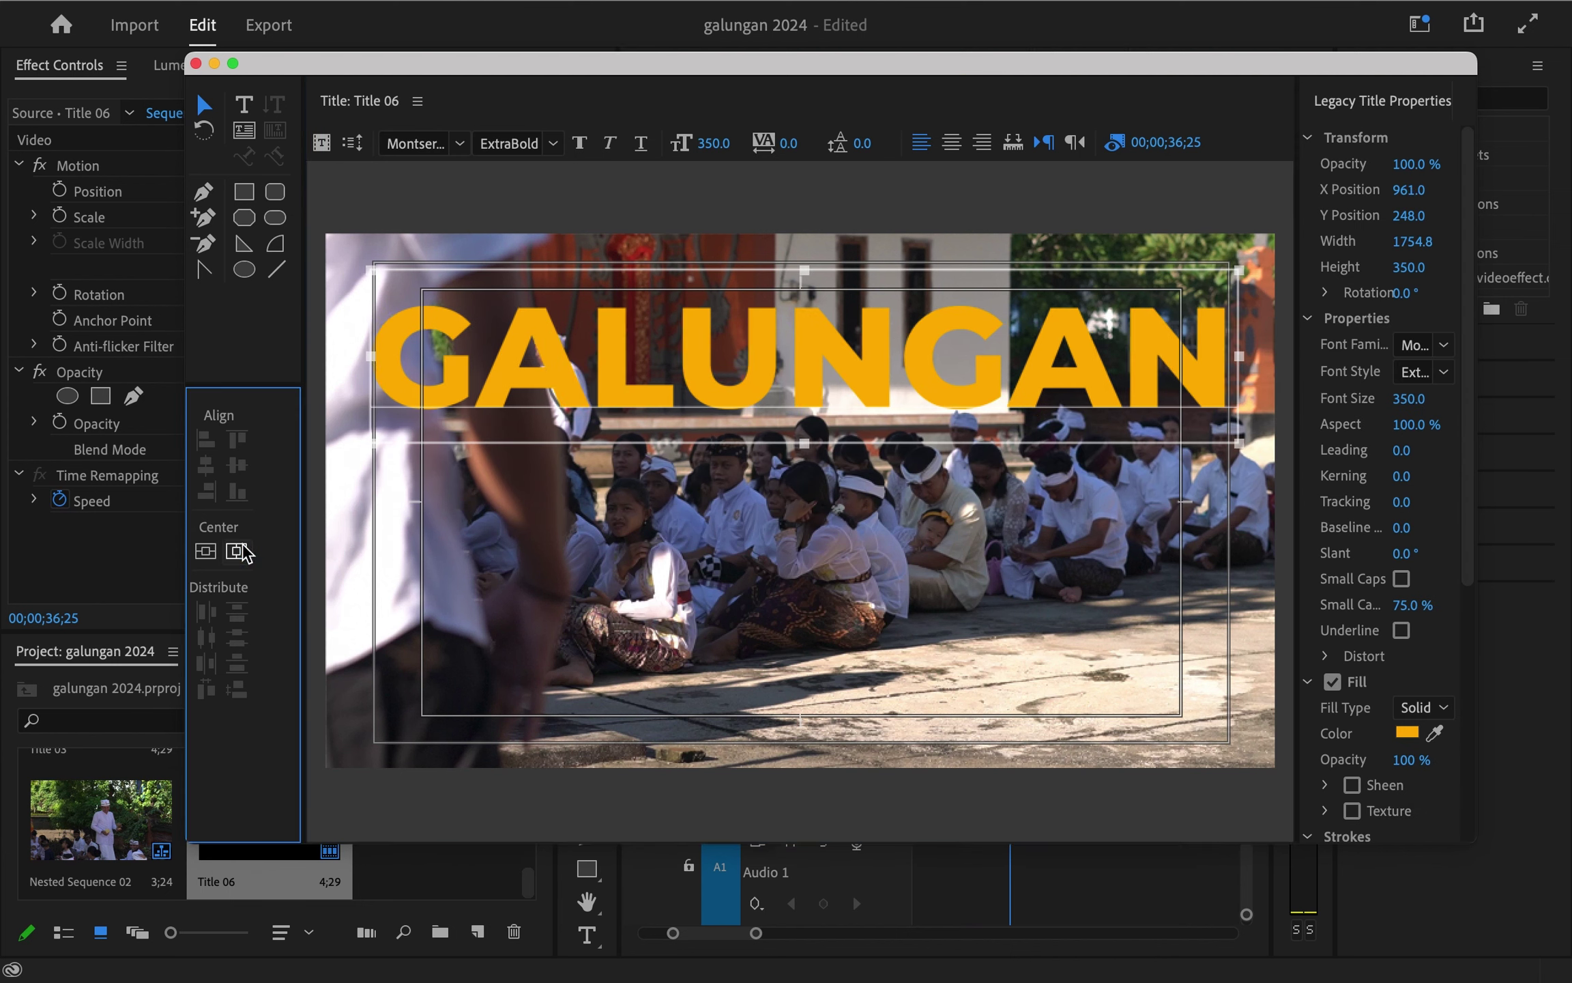
pyautogui.click(214, 63)
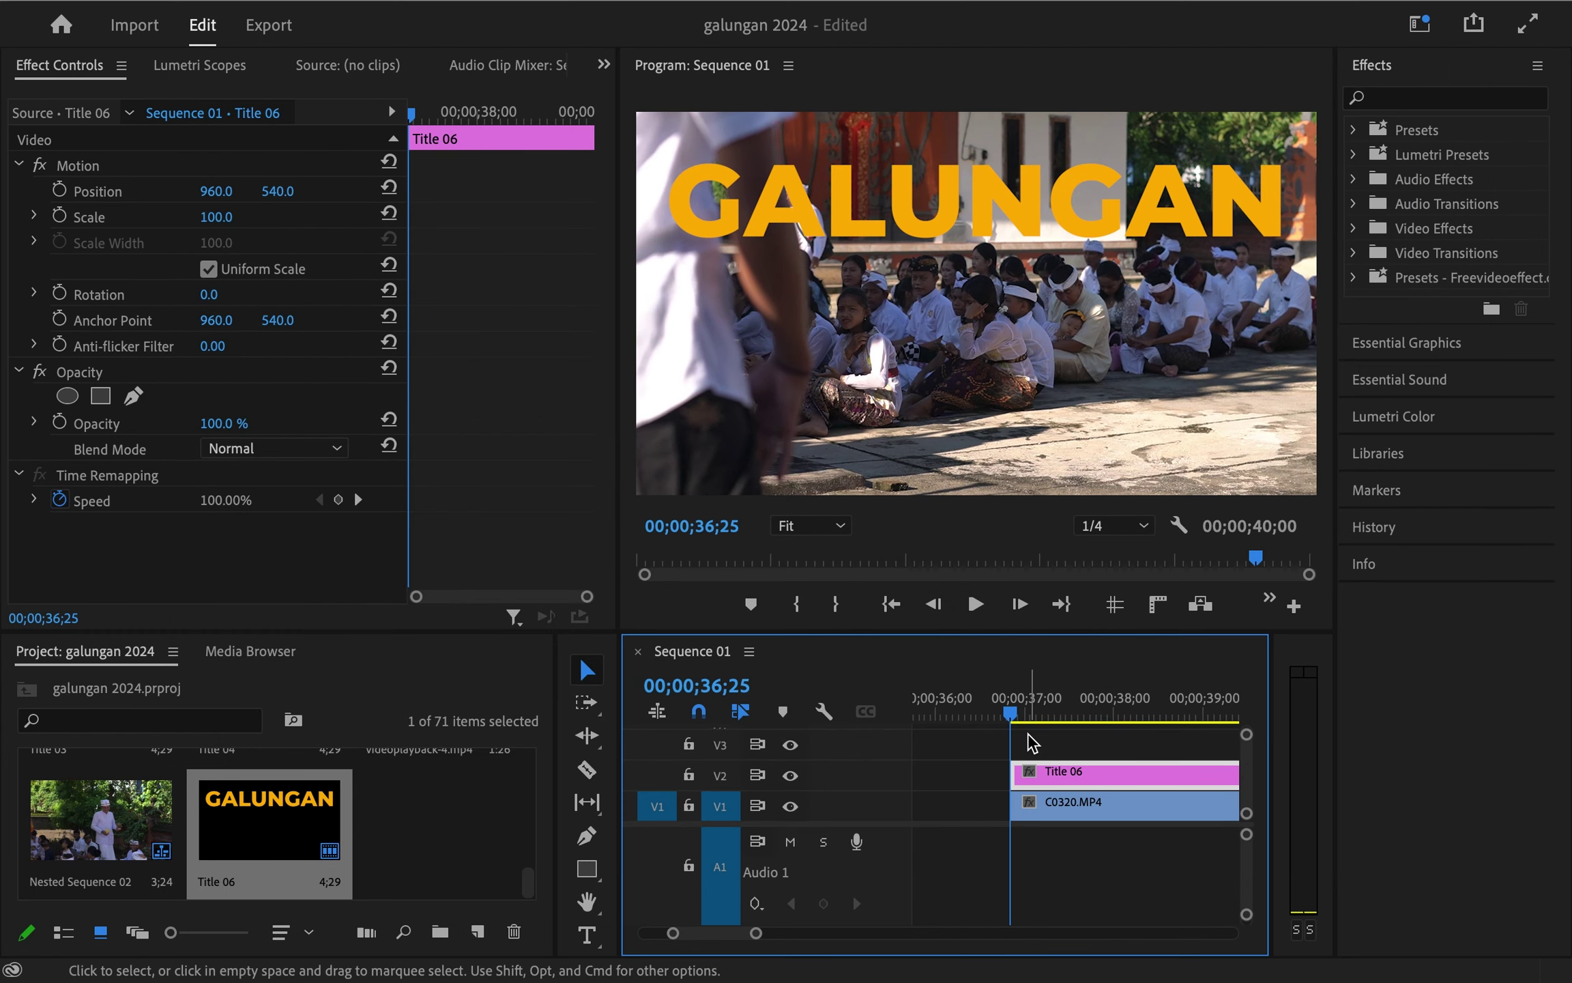
# Add a pen mask to Title 06's Opacity with Mask Path keyframing enabled
pyautogui.press('-')
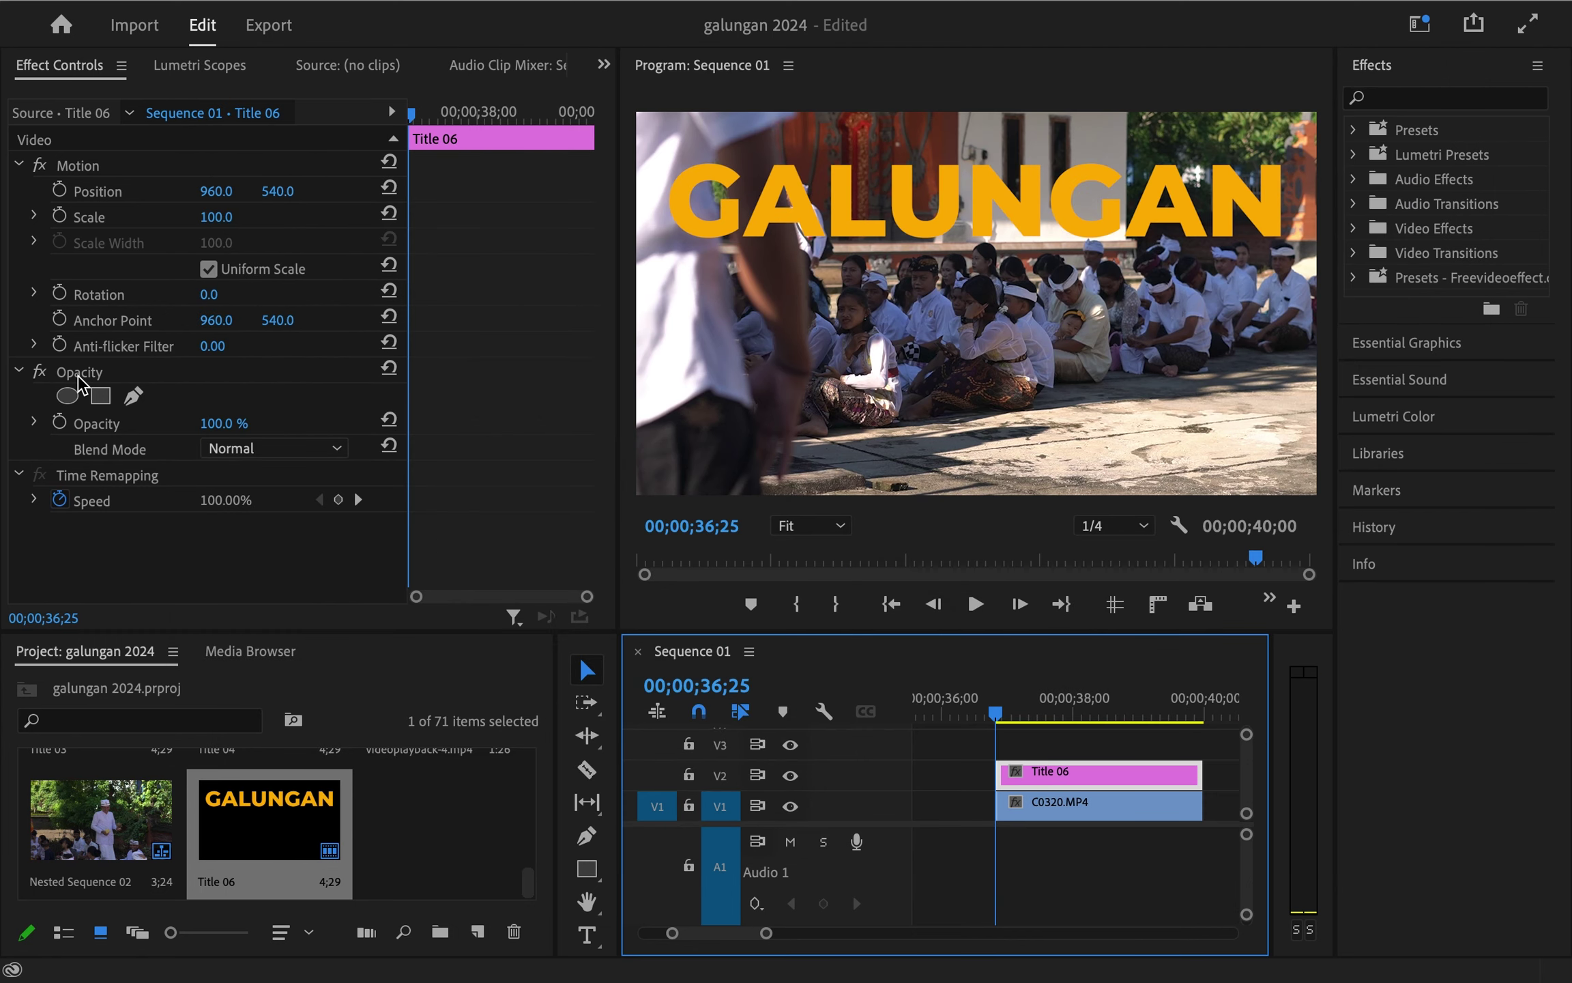
pyautogui.click(140, 400)
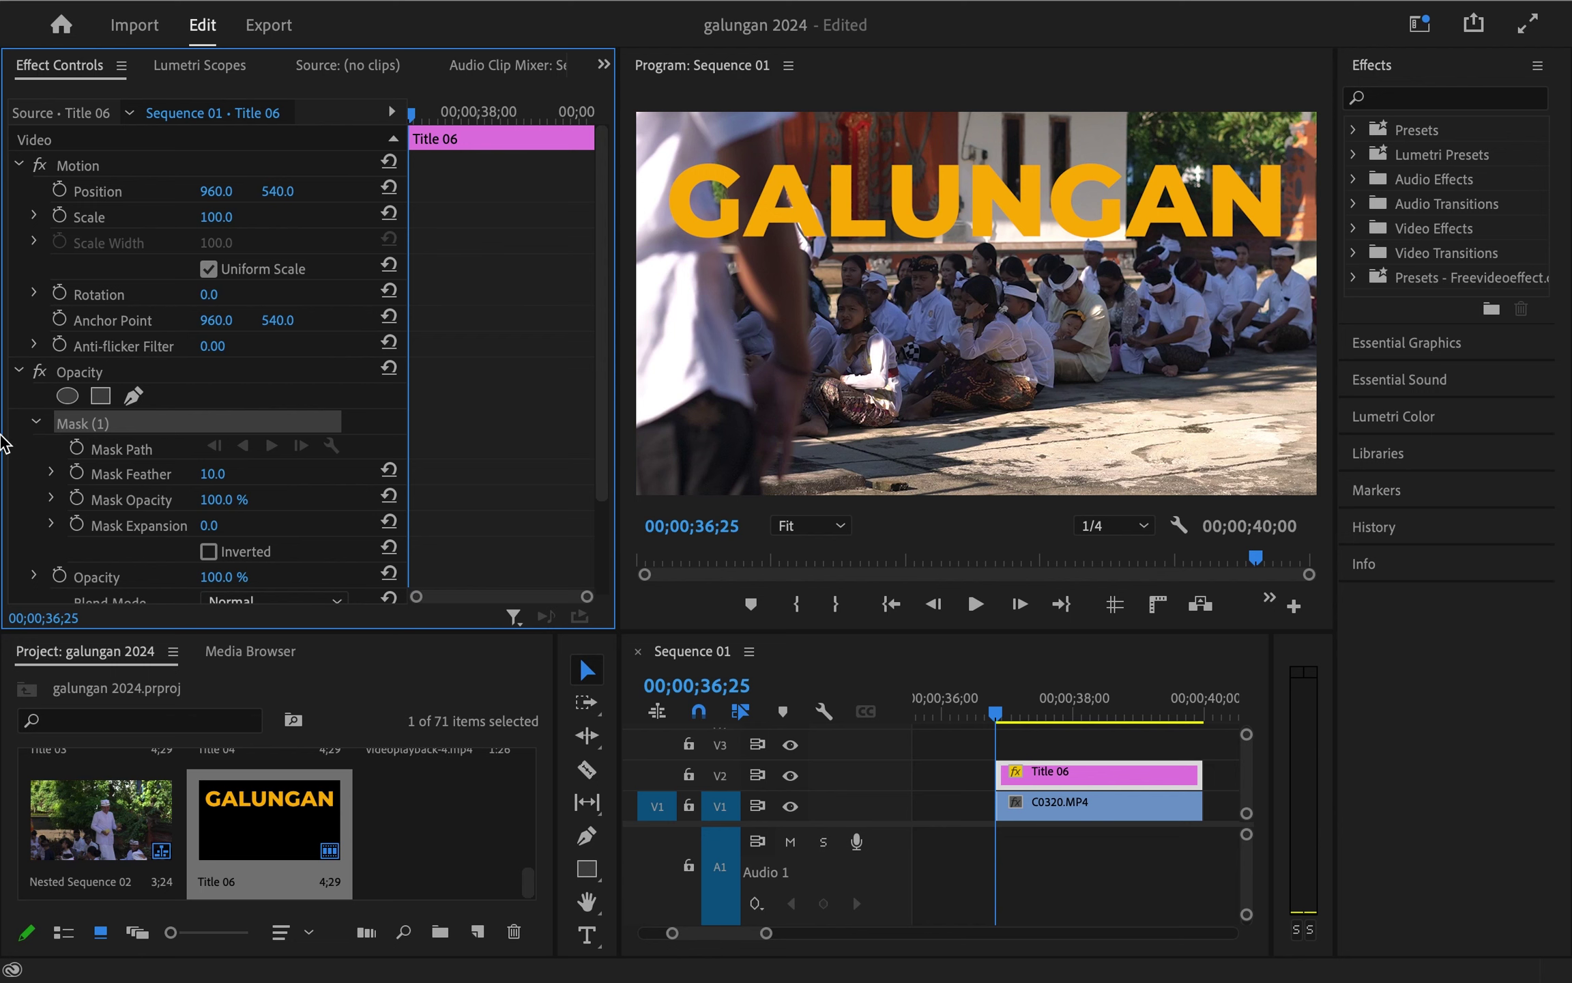
pyautogui.click(76, 448)
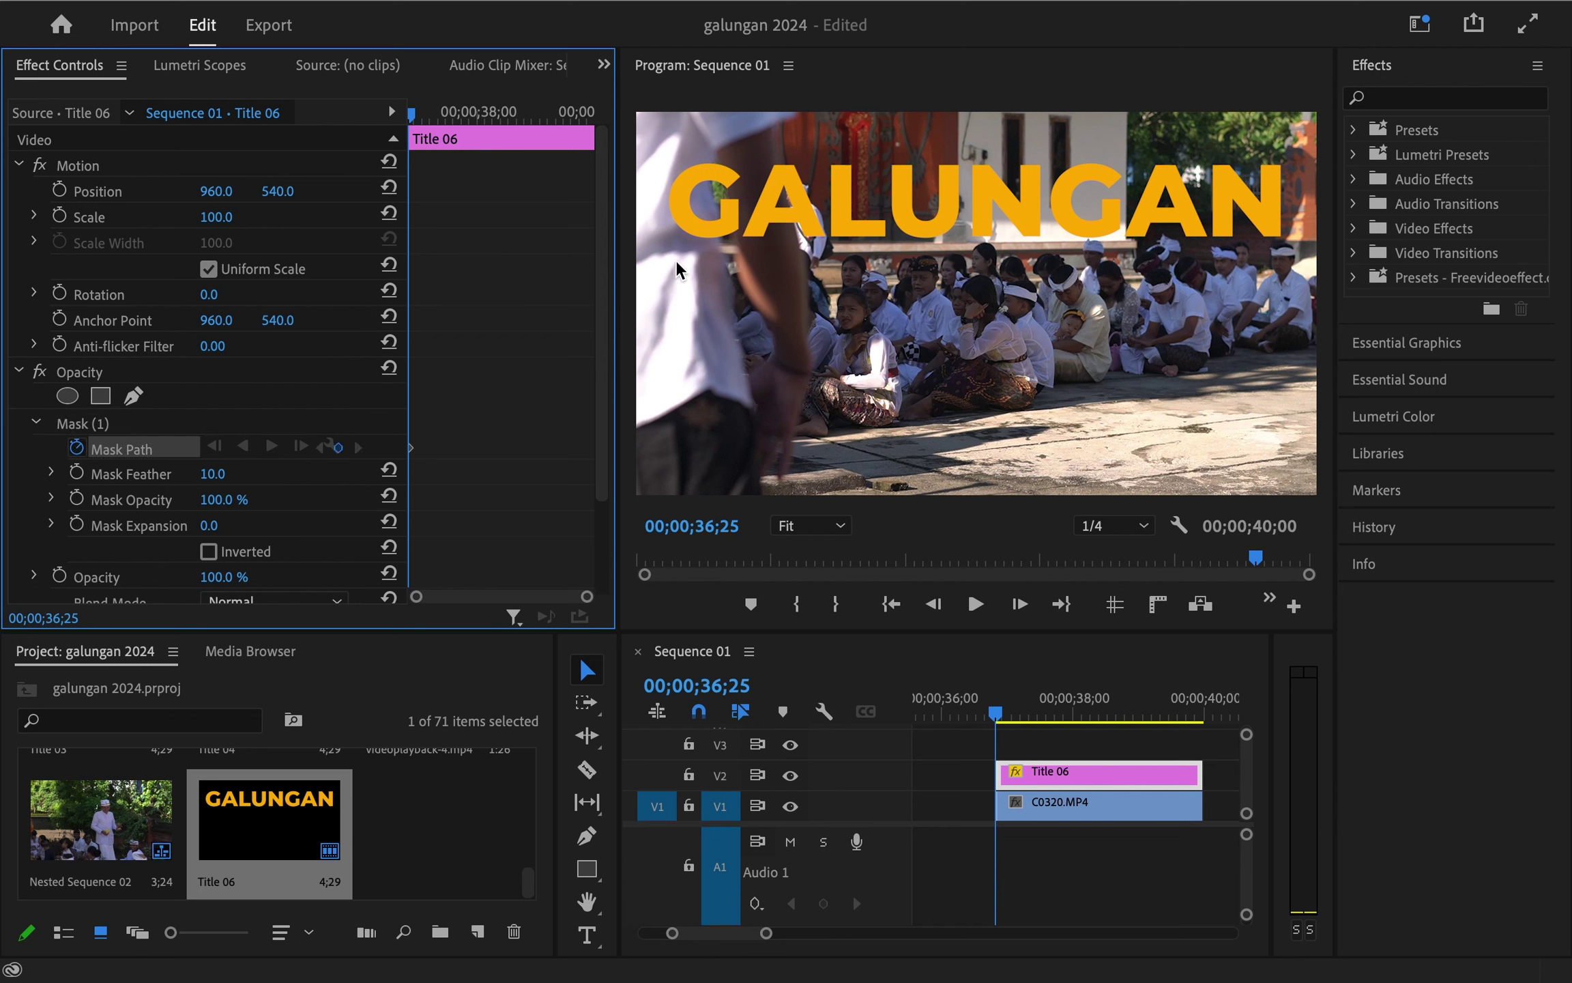
pyautogui.click(112, 473)
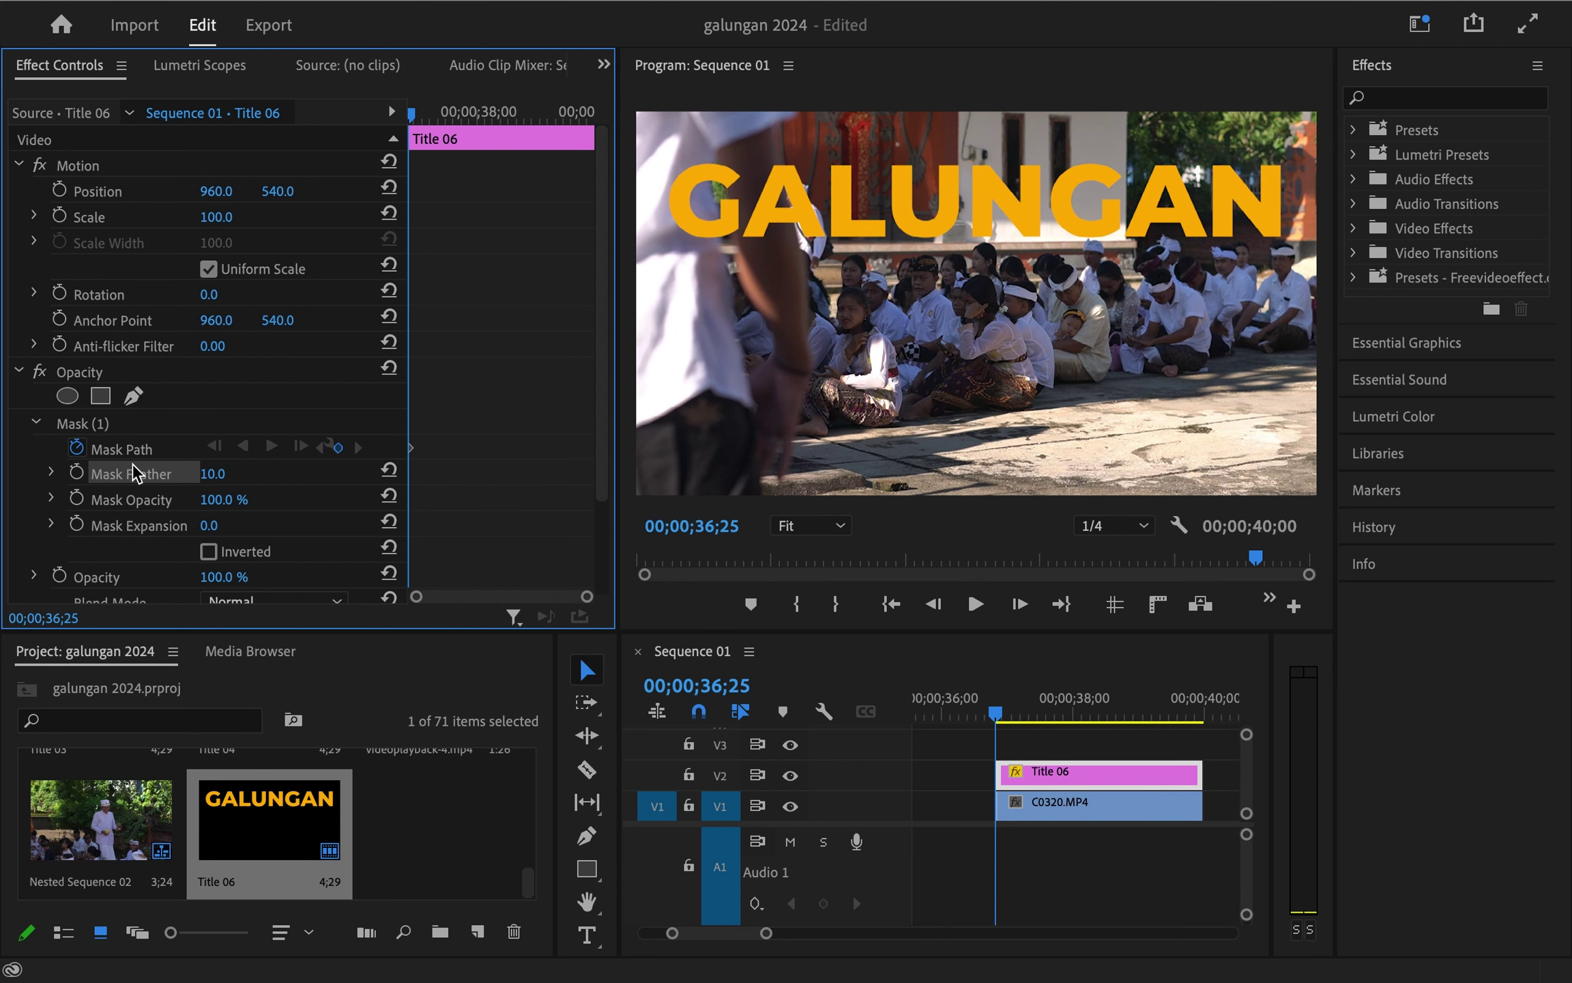
# Draw a rectangular mask around GALUNGAN and invert it so the title is hidden
pyautogui.click(662, 257)
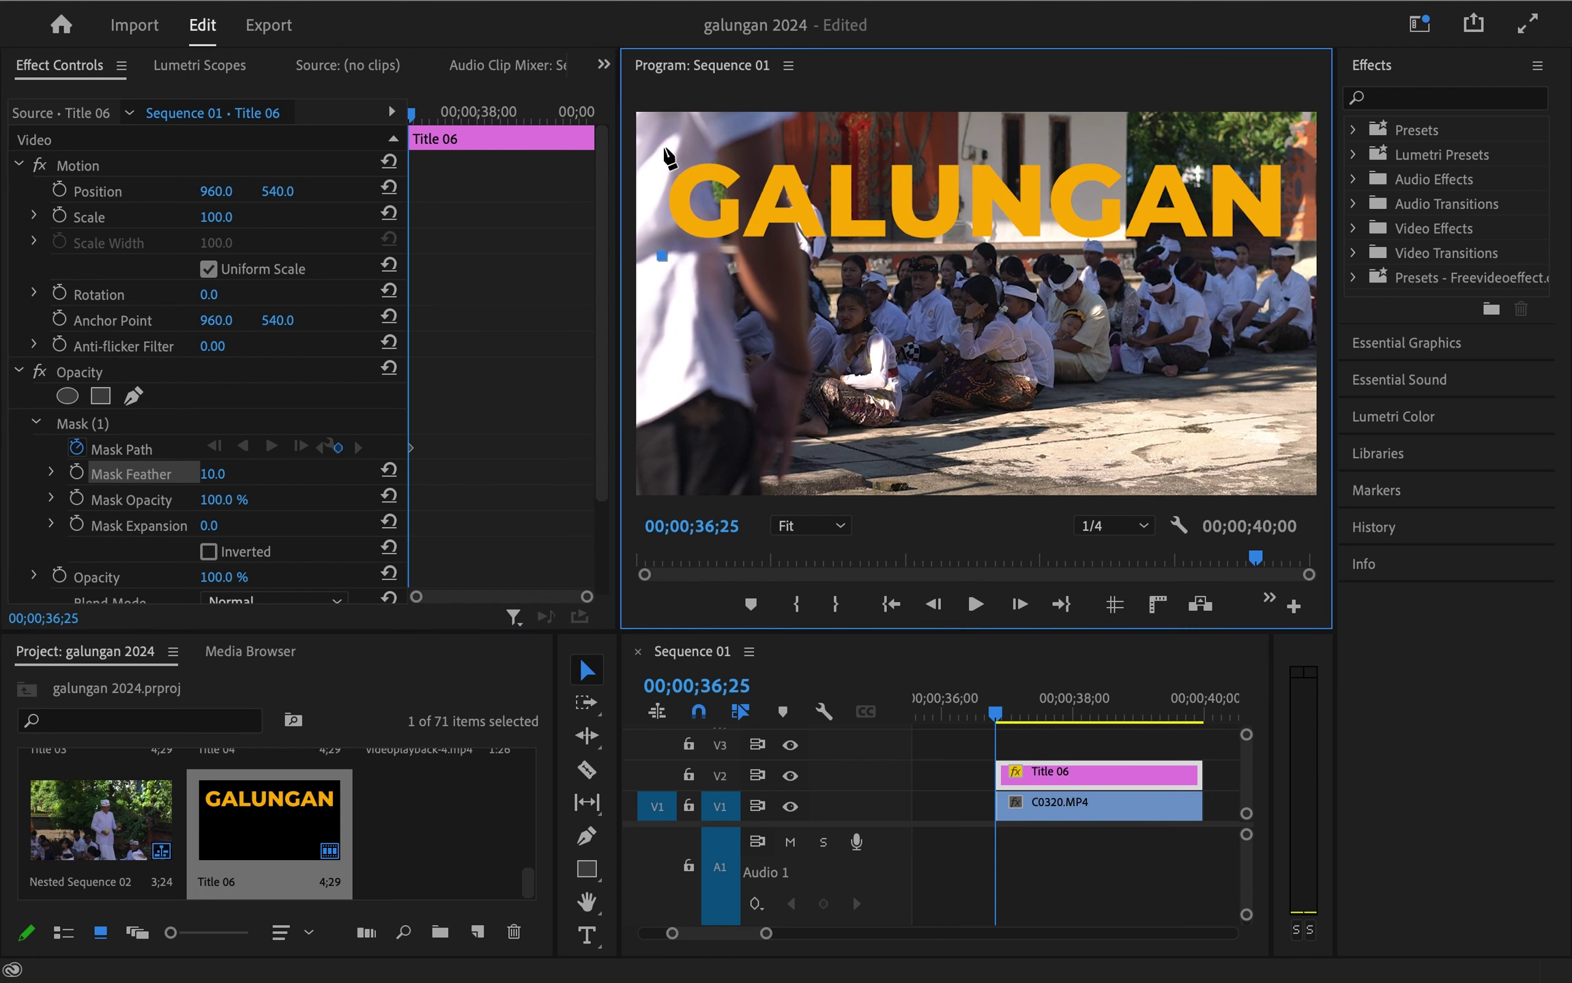
pyautogui.click(662, 146)
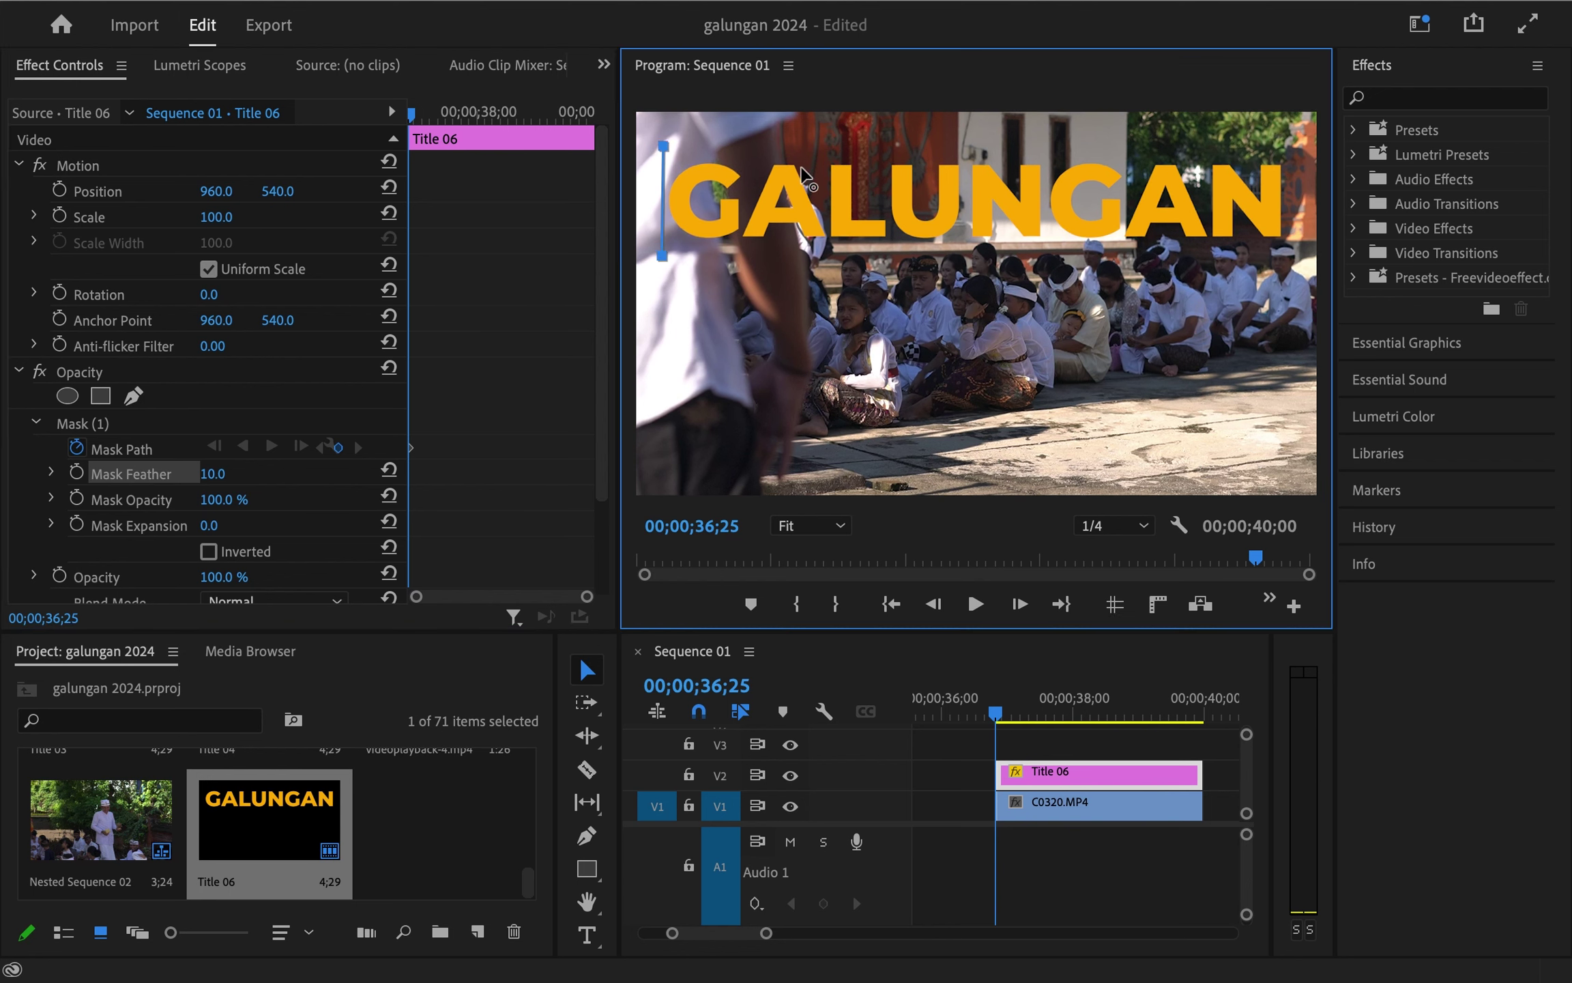
pyautogui.click(1296, 140)
pyautogui.click(1298, 261)
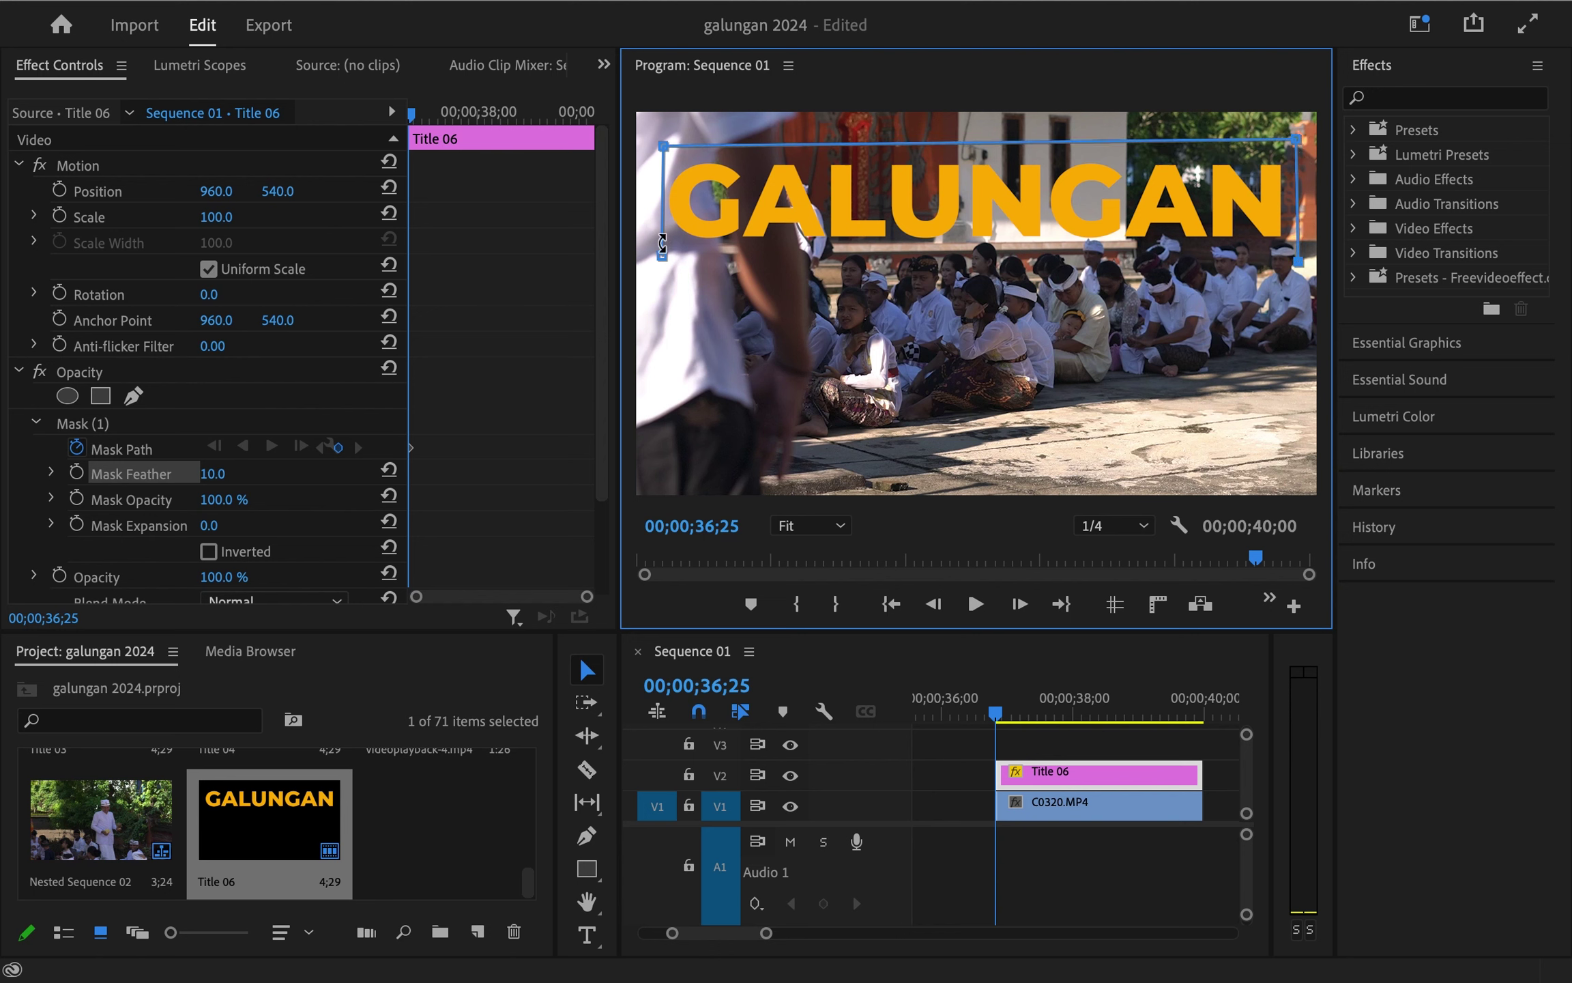
pyautogui.click(661, 257)
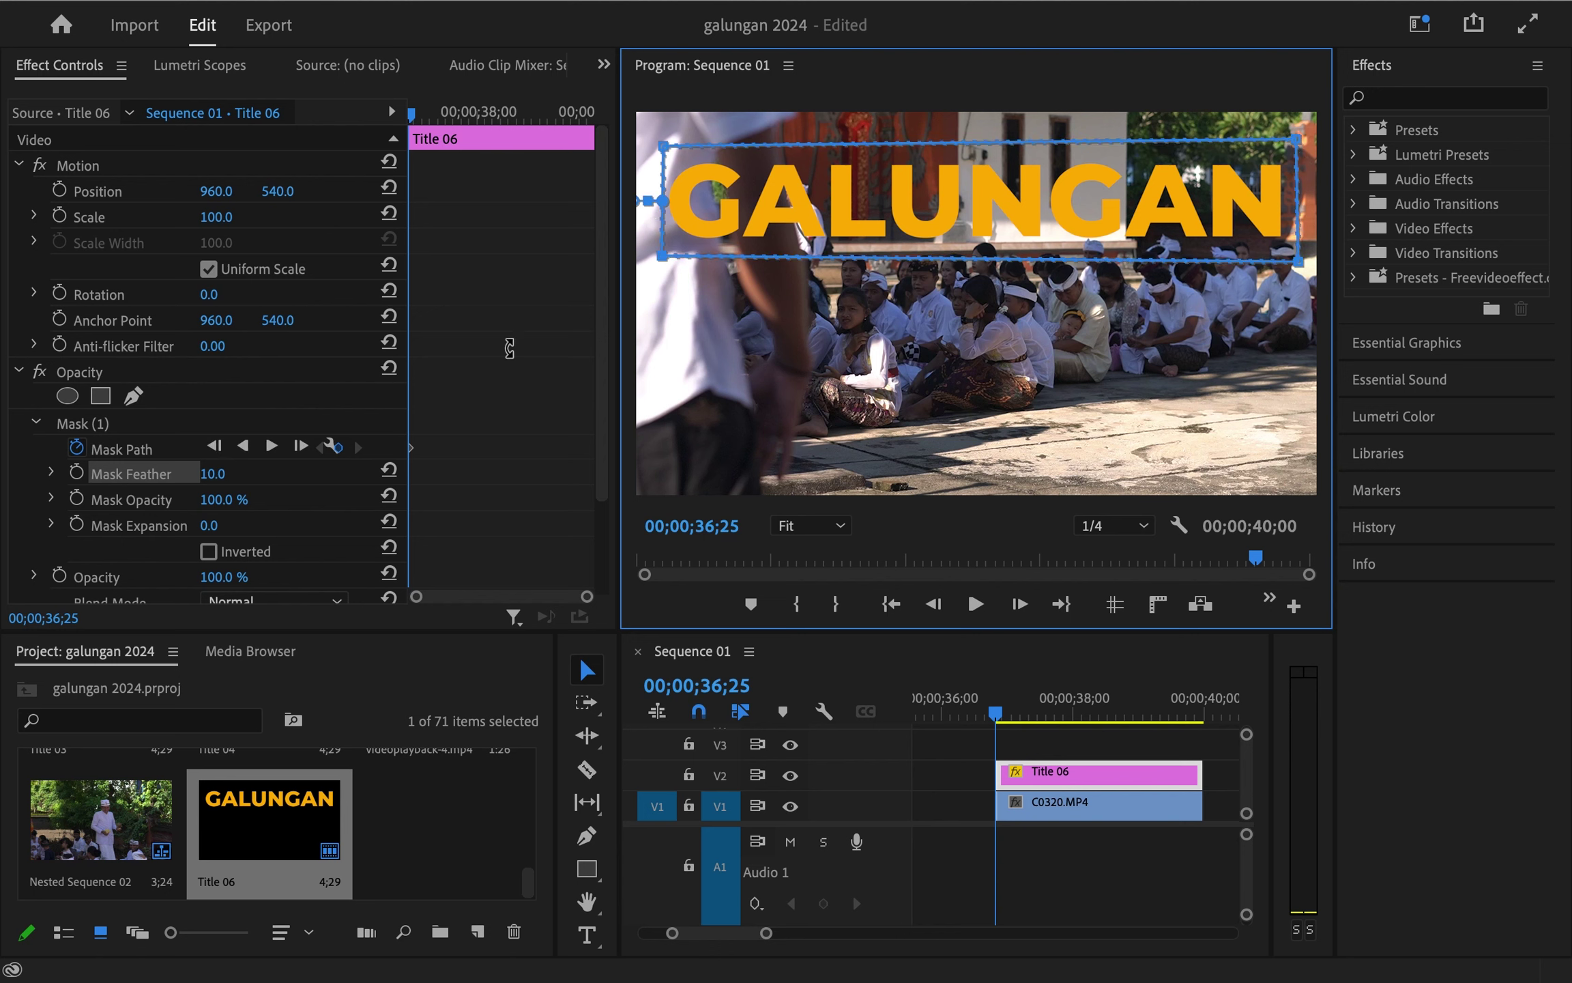
pyautogui.click(208, 552)
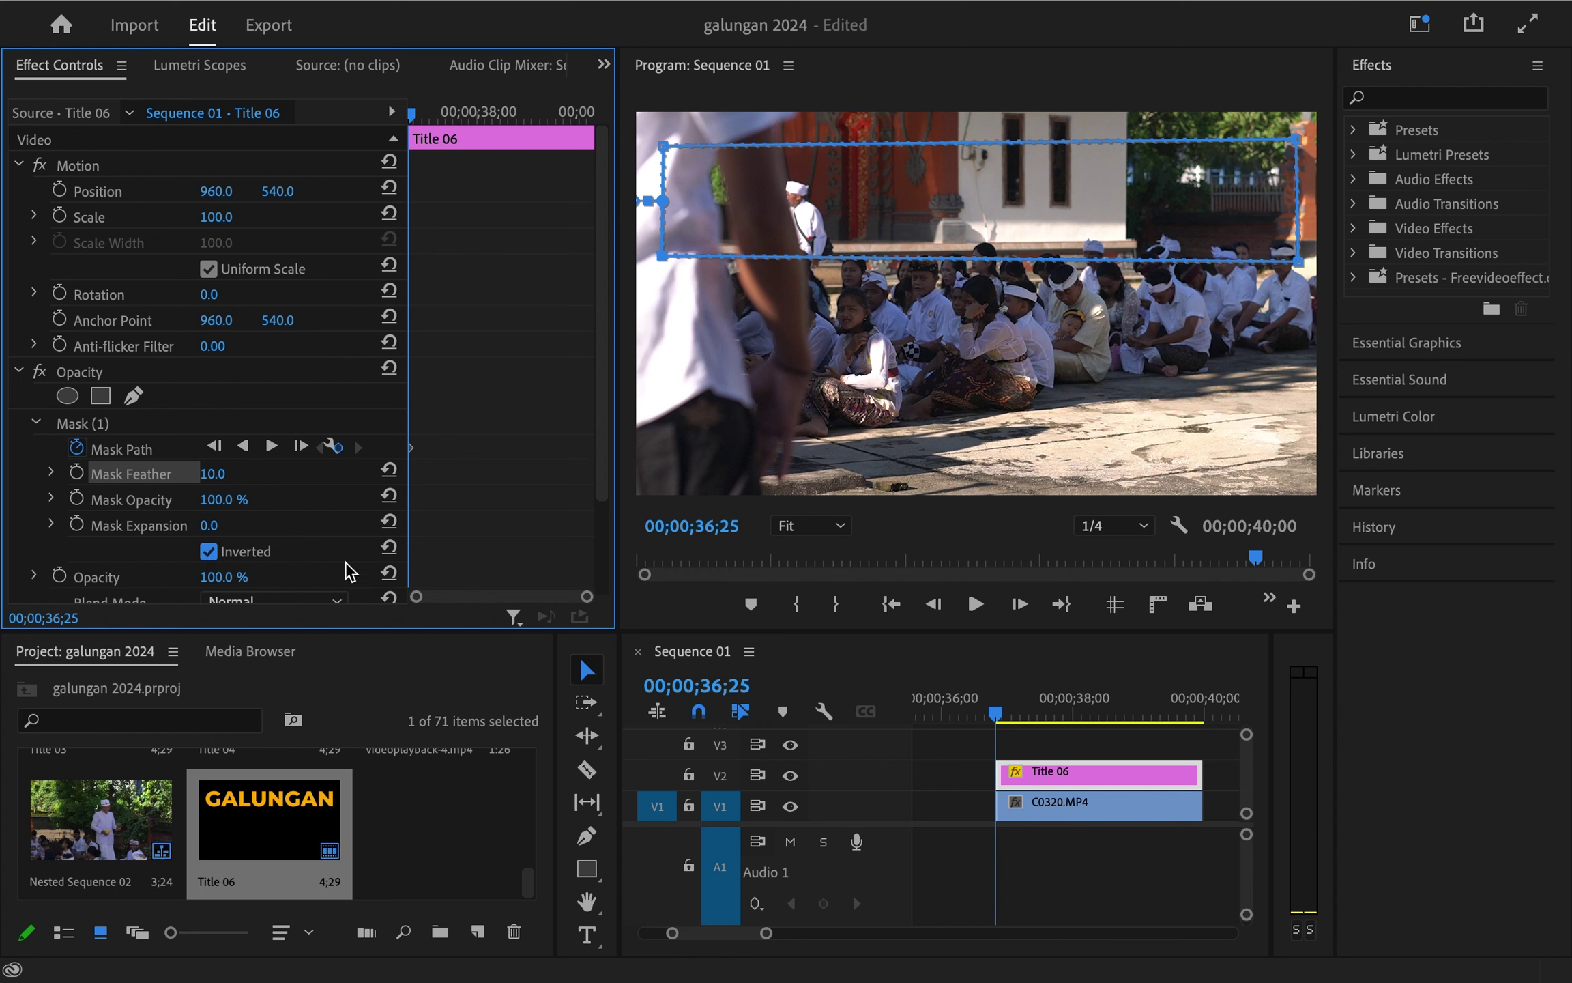
# Step frame by frame to 00;00;37;13, where the walking man enters the masked title area
pyautogui.scroll(1, 1008, 770)
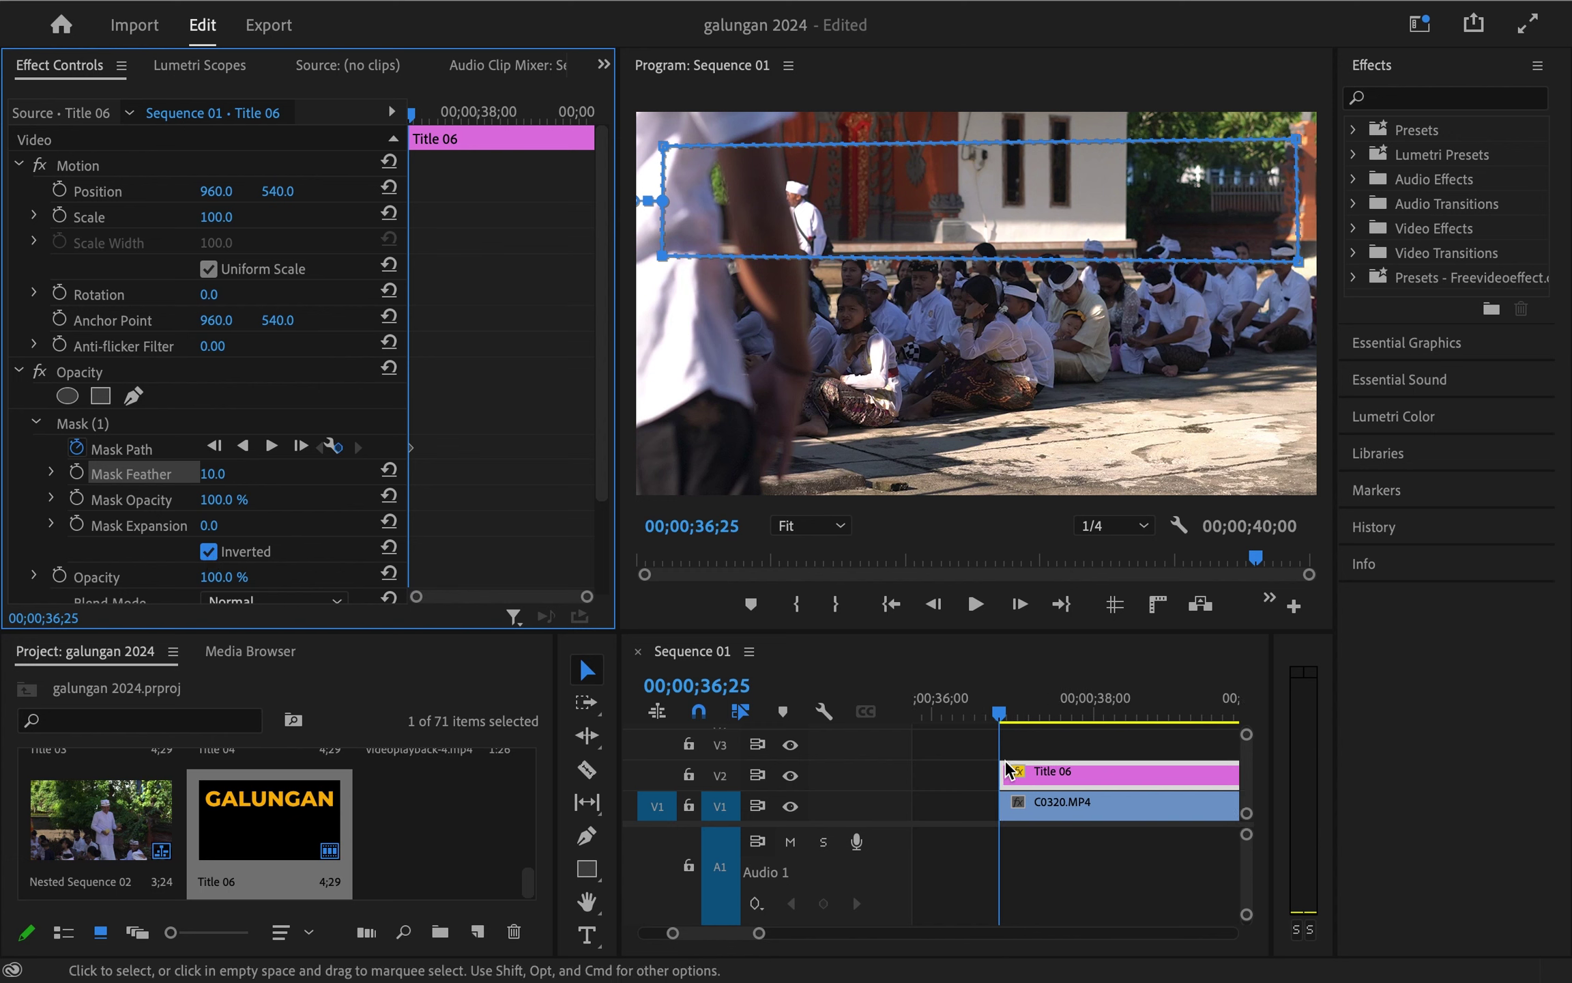
pyautogui.scroll(2, 1009, 770)
pyautogui.scroll(2, 1009, 769)
pyautogui.scroll(2, 1009, 770)
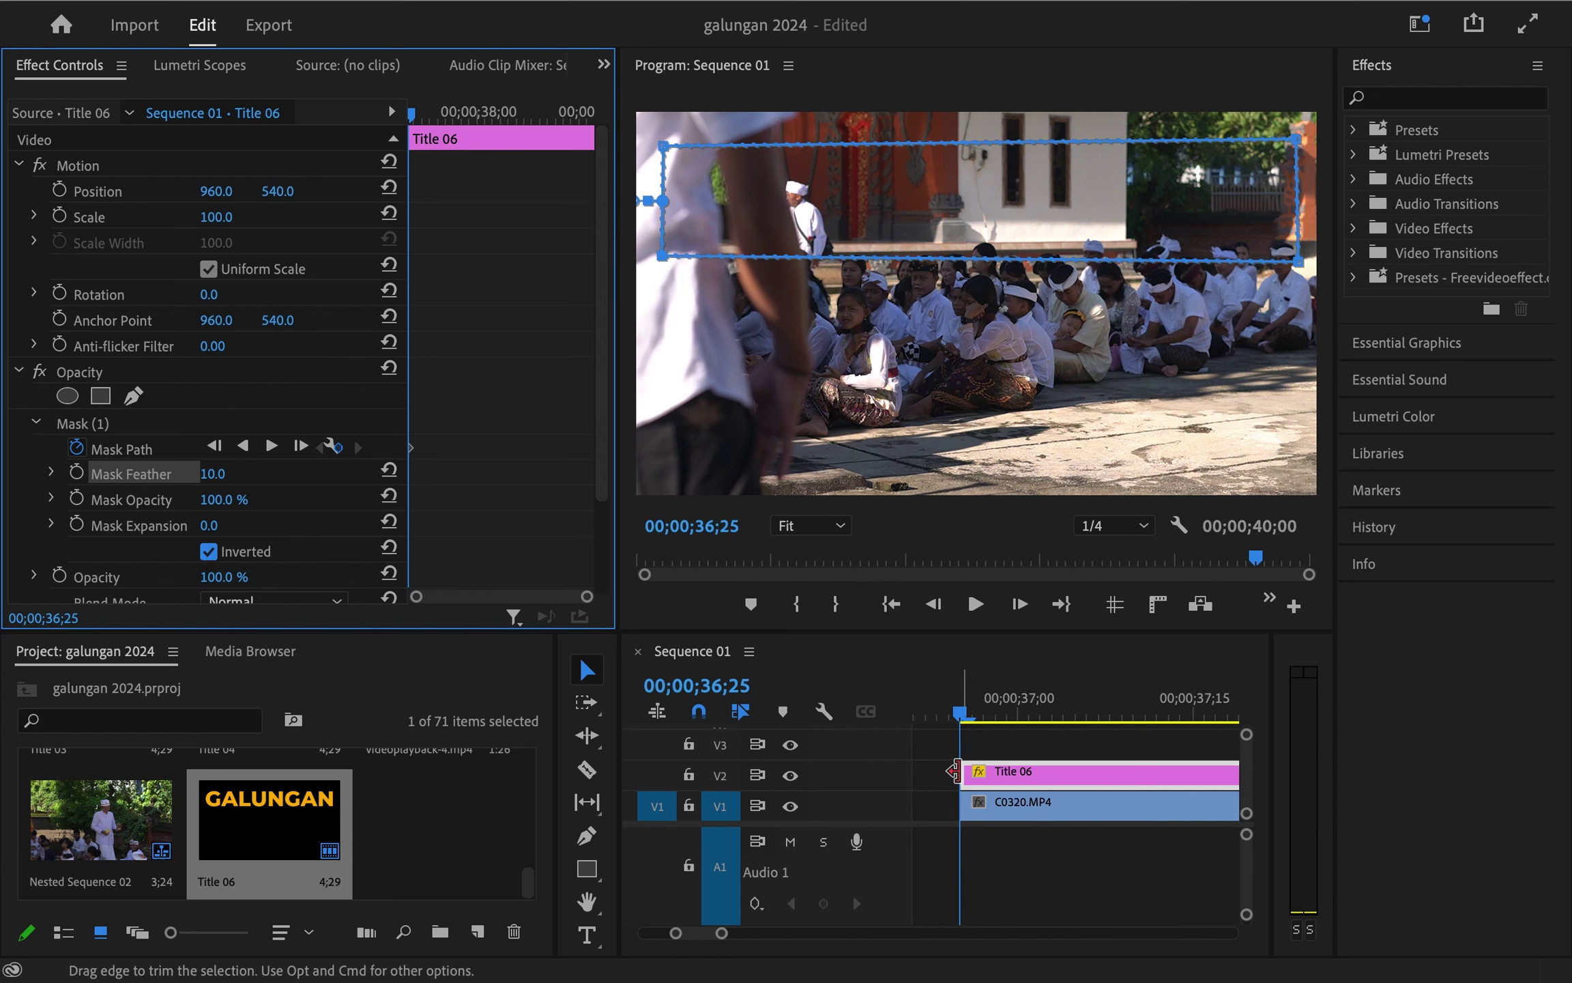
pyautogui.click(505, 290)
pyautogui.press('Right')
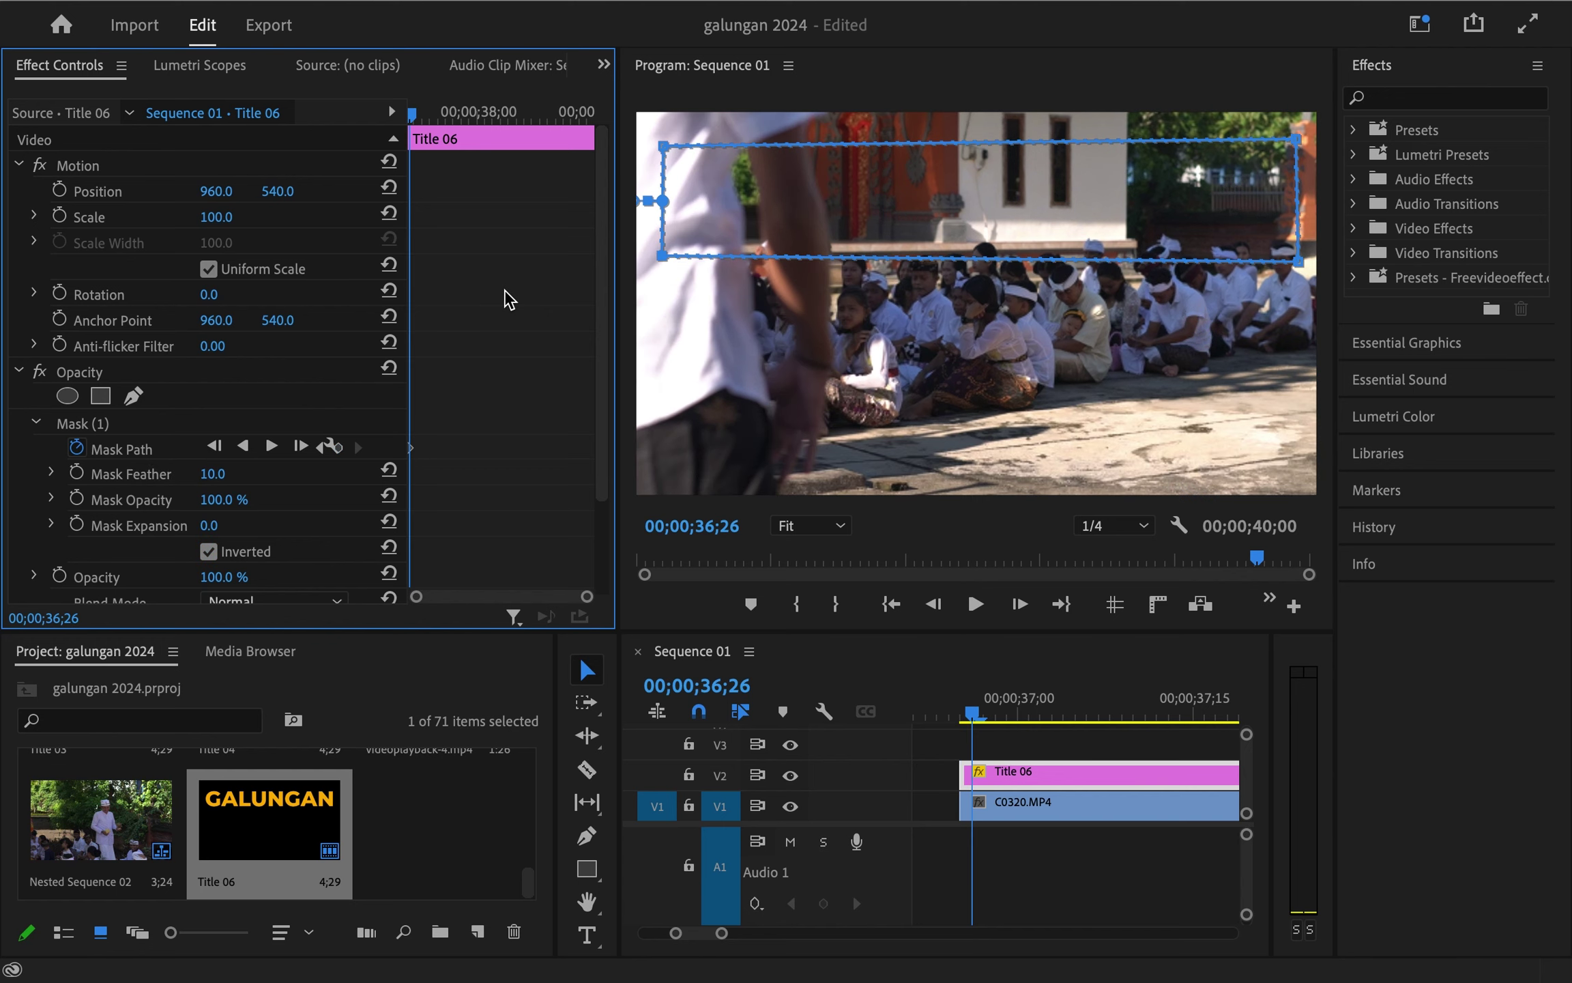
pyautogui.press('Right')
pyautogui.press('Right')
pyautogui.press('Right')
pyautogui.press('Right')
pyautogui.press('Right')
pyautogui.press('Right')
pyautogui.press('Right')
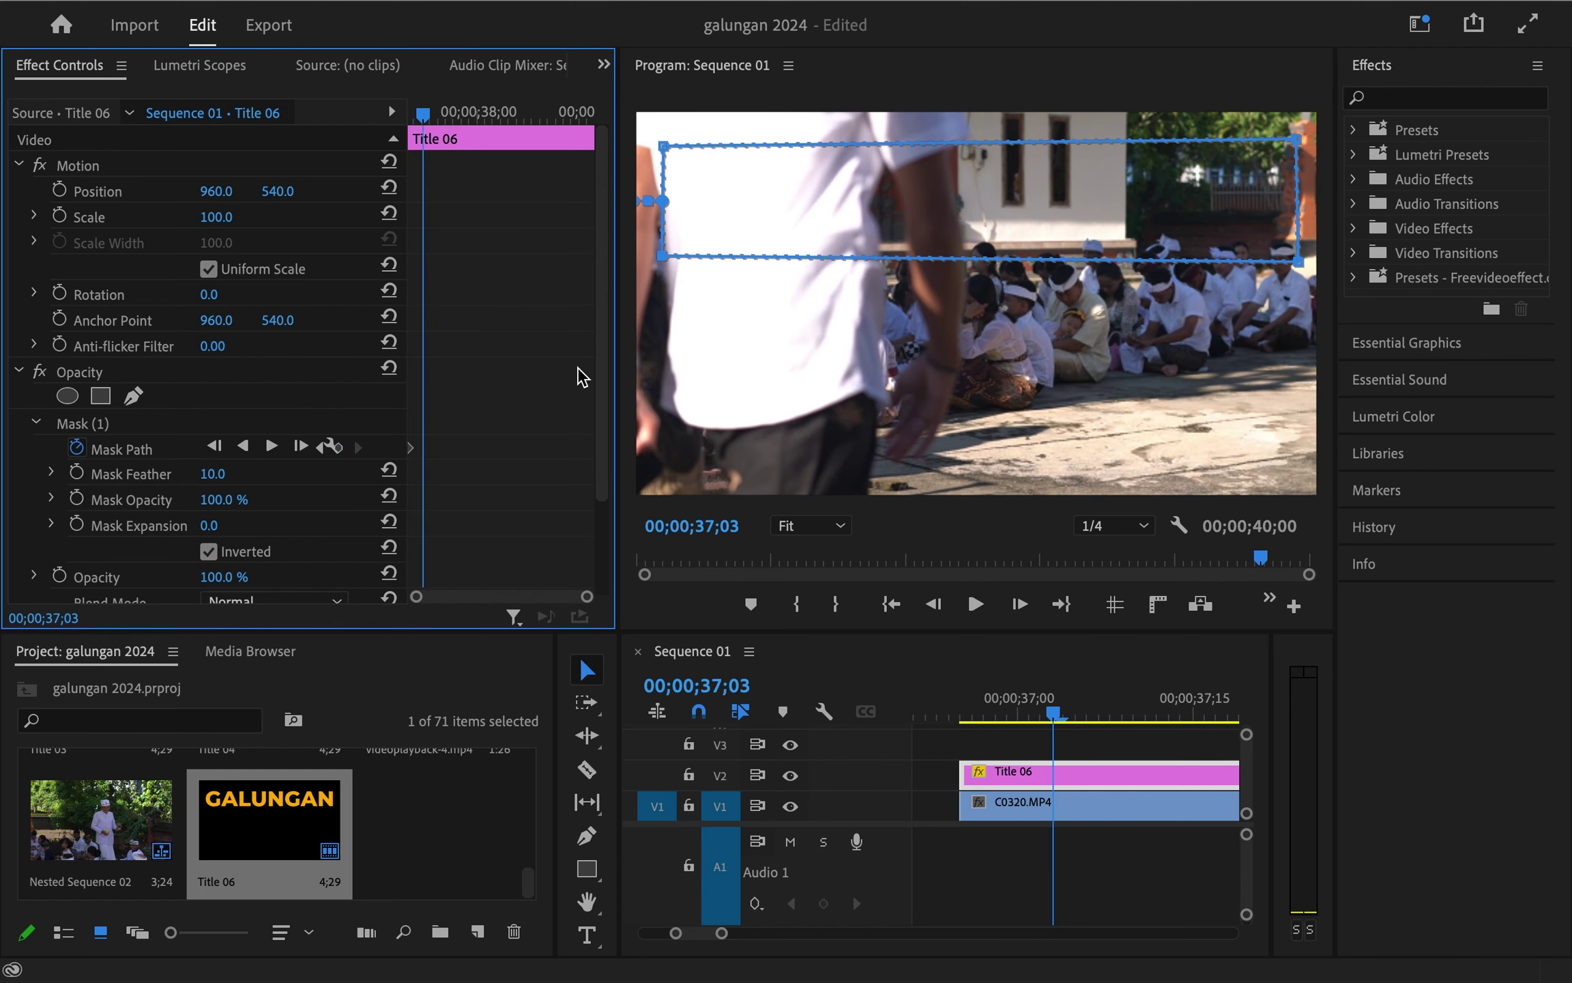
pyautogui.press('Right')
pyautogui.press('Right')
pyautogui.press('Right')
pyautogui.press('Right')
pyautogui.press('Right')
pyautogui.press('Right')
pyautogui.press('Right')
pyautogui.press('Right')
pyautogui.press('Right')
pyautogui.press('Right')
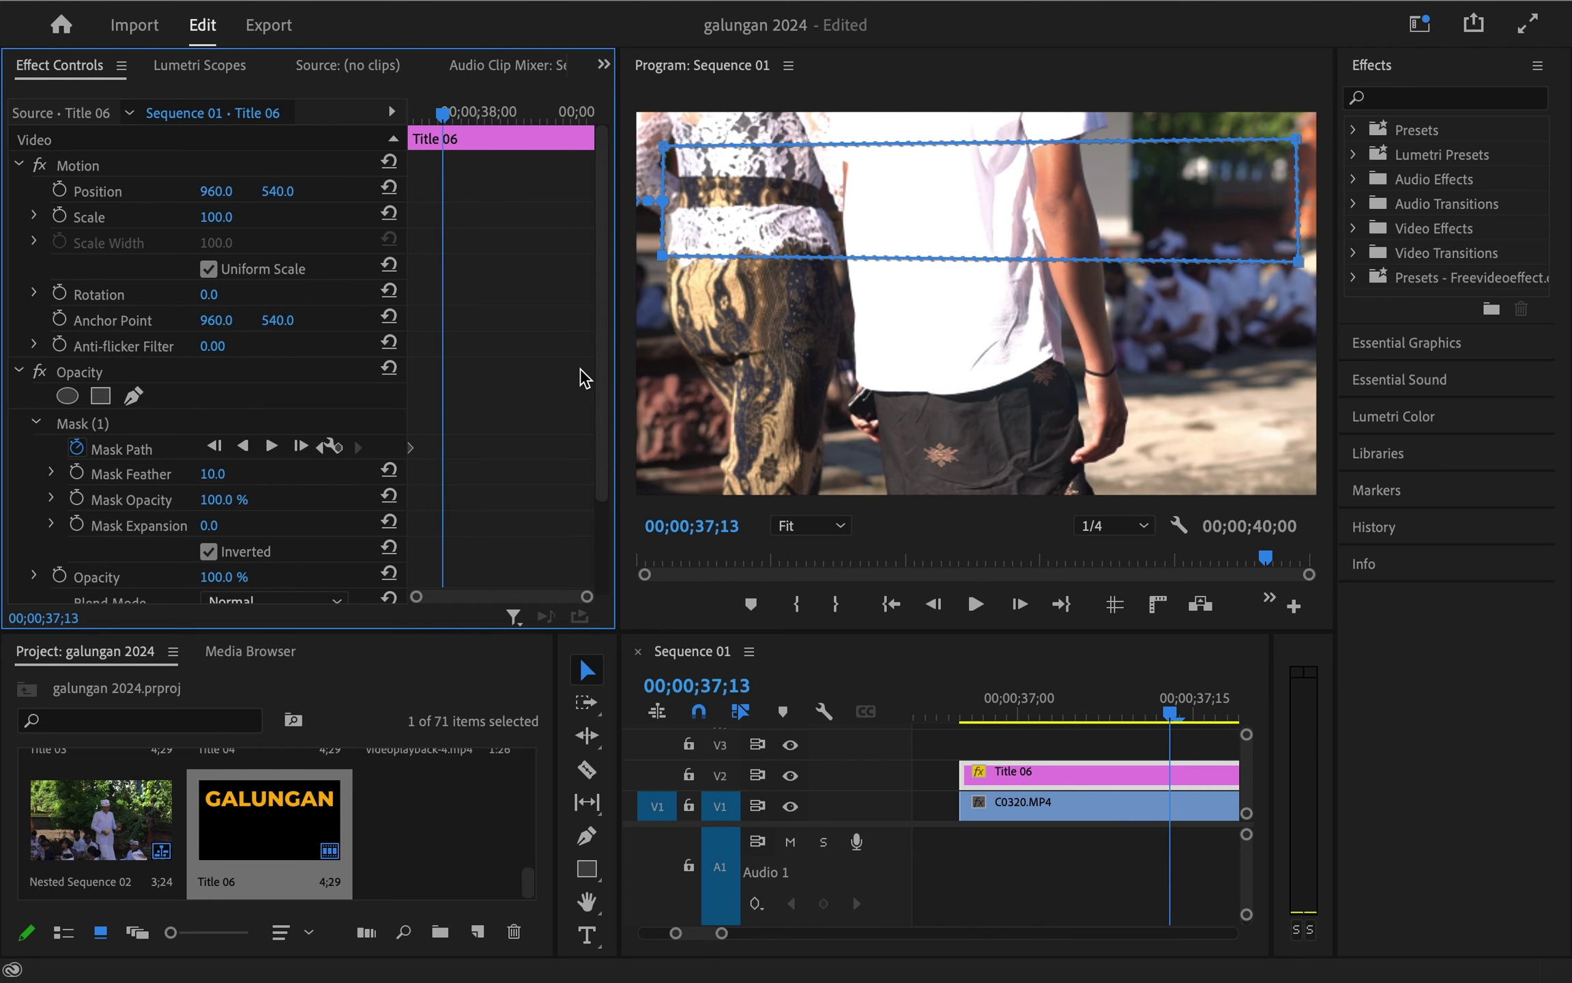
pyautogui.press('Left')
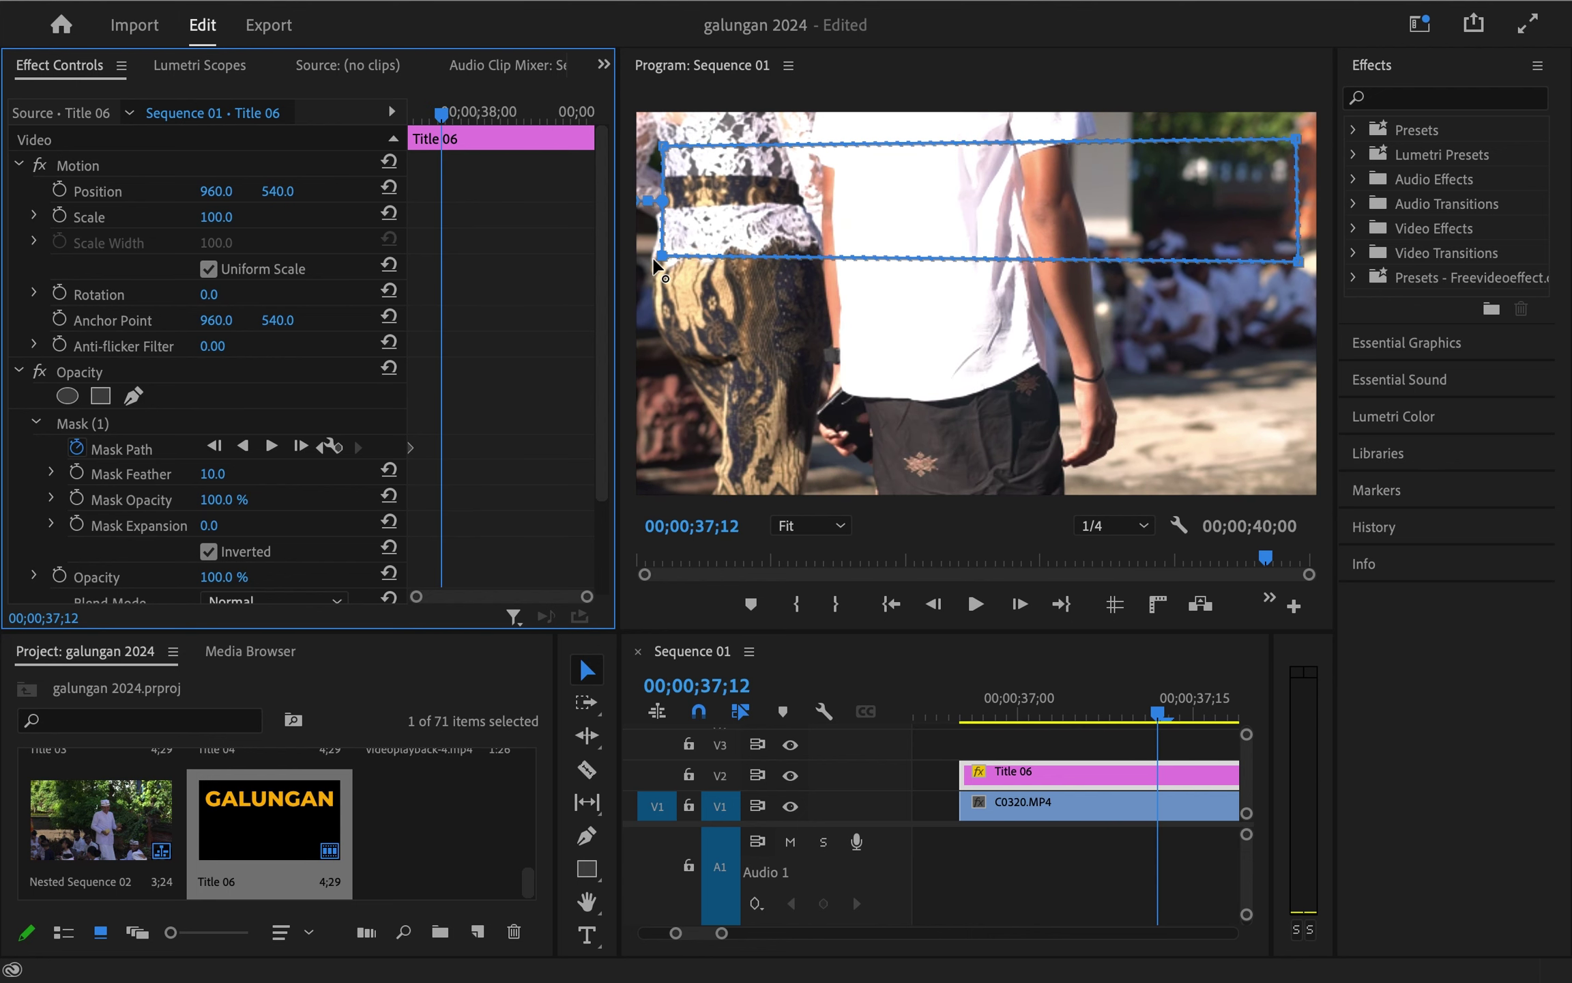
pyautogui.press('Right')
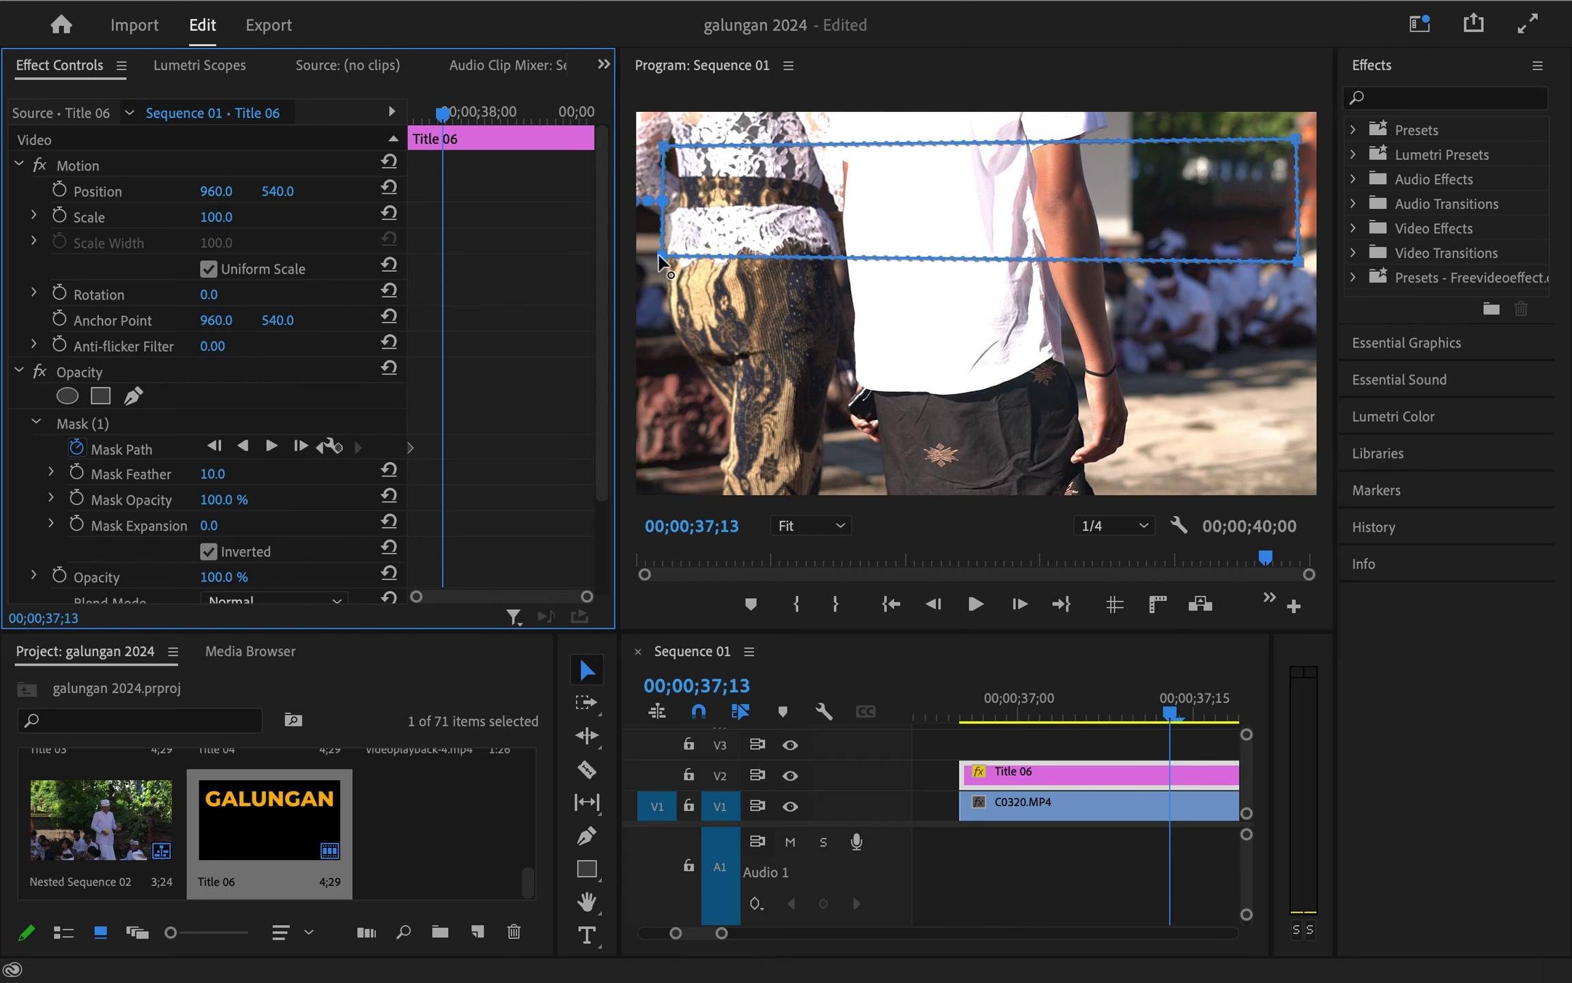
pyautogui.click(662, 263)
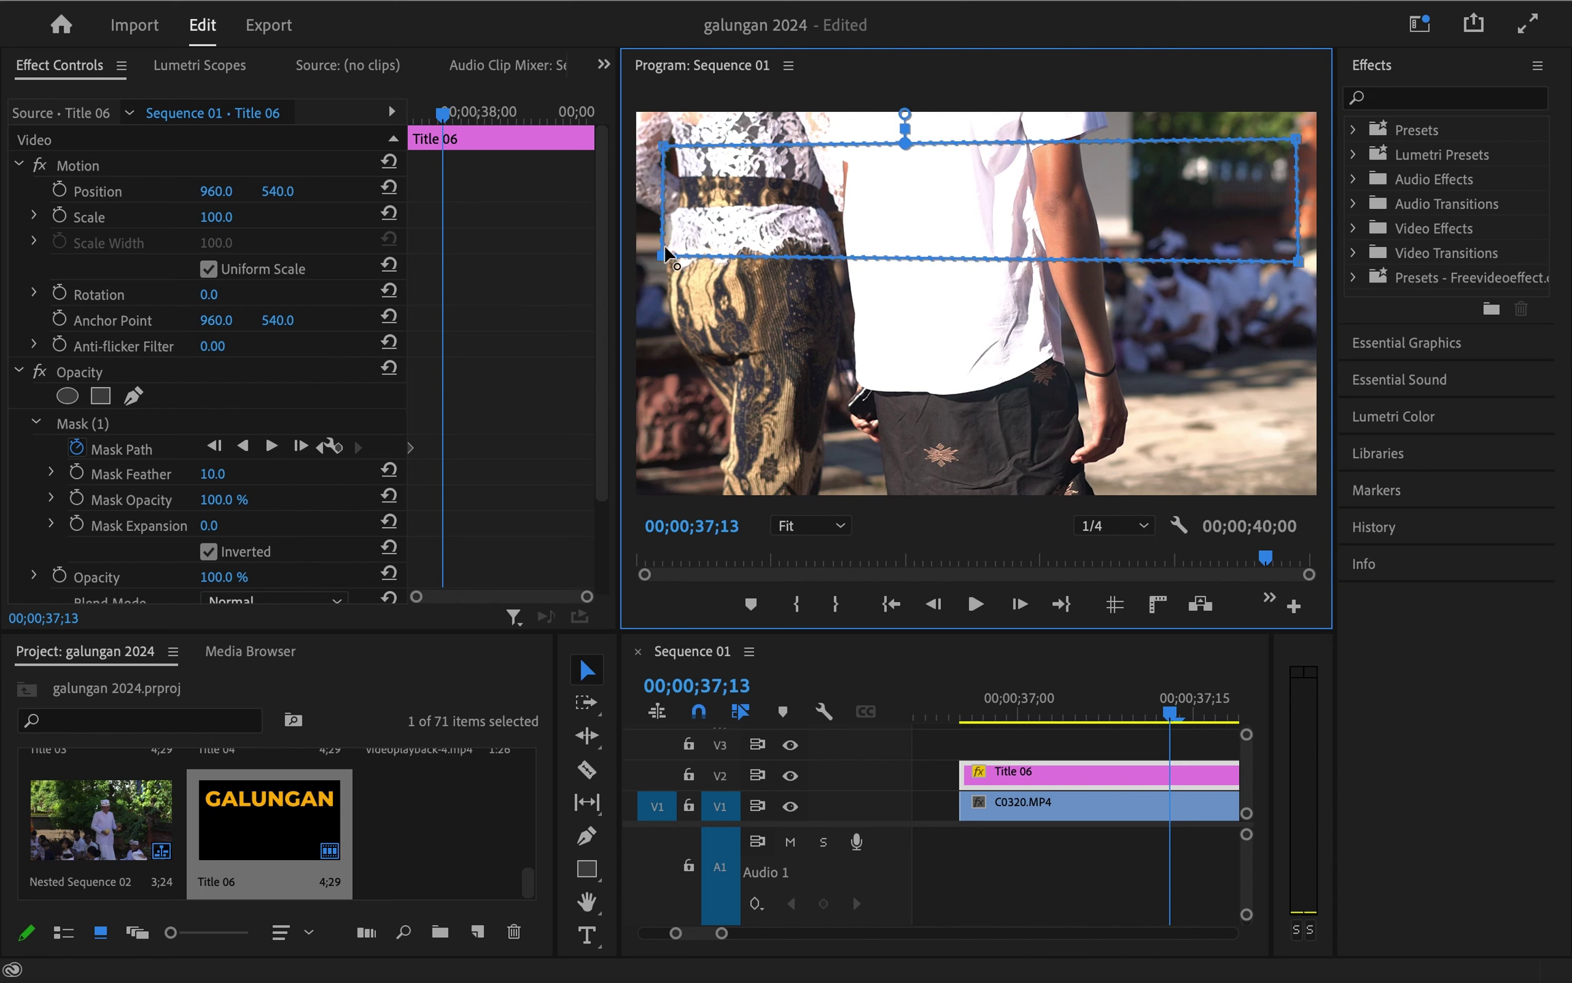
# Add a point to the mask's left edge and fit the mask to the dancer over two frames
pyautogui.moveTo(662, 258); pyautogui.dragTo(664, 258)
pyautogui.click(668, 220)
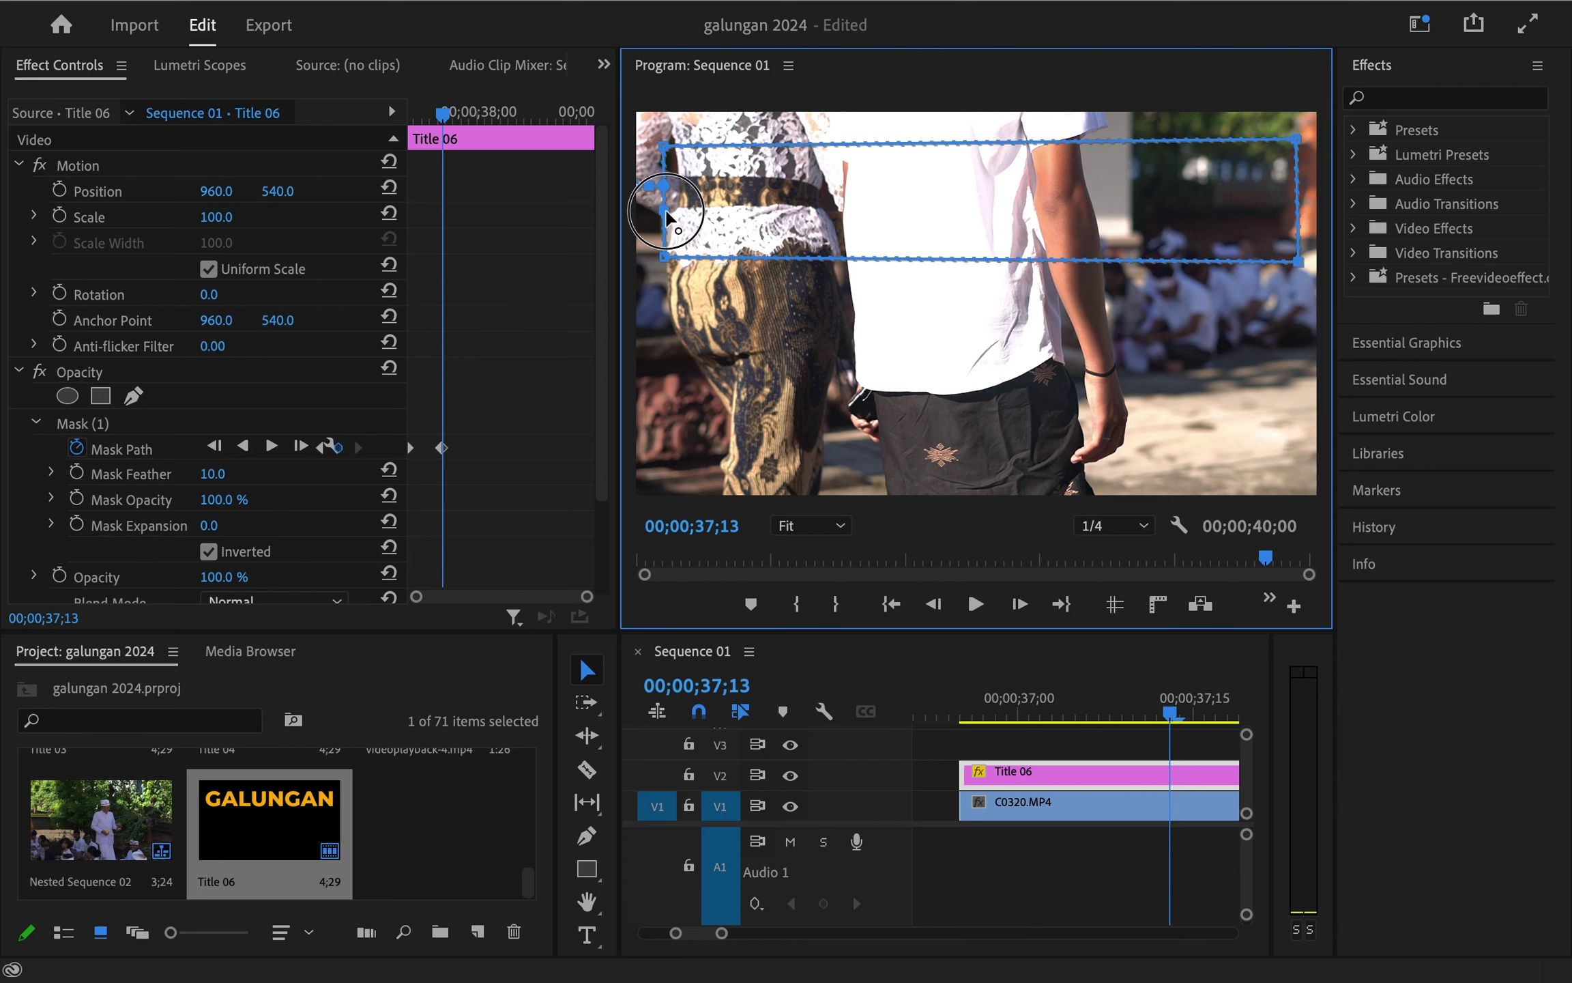
pyautogui.moveTo(672, 226); pyautogui.dragTo(673, 228)
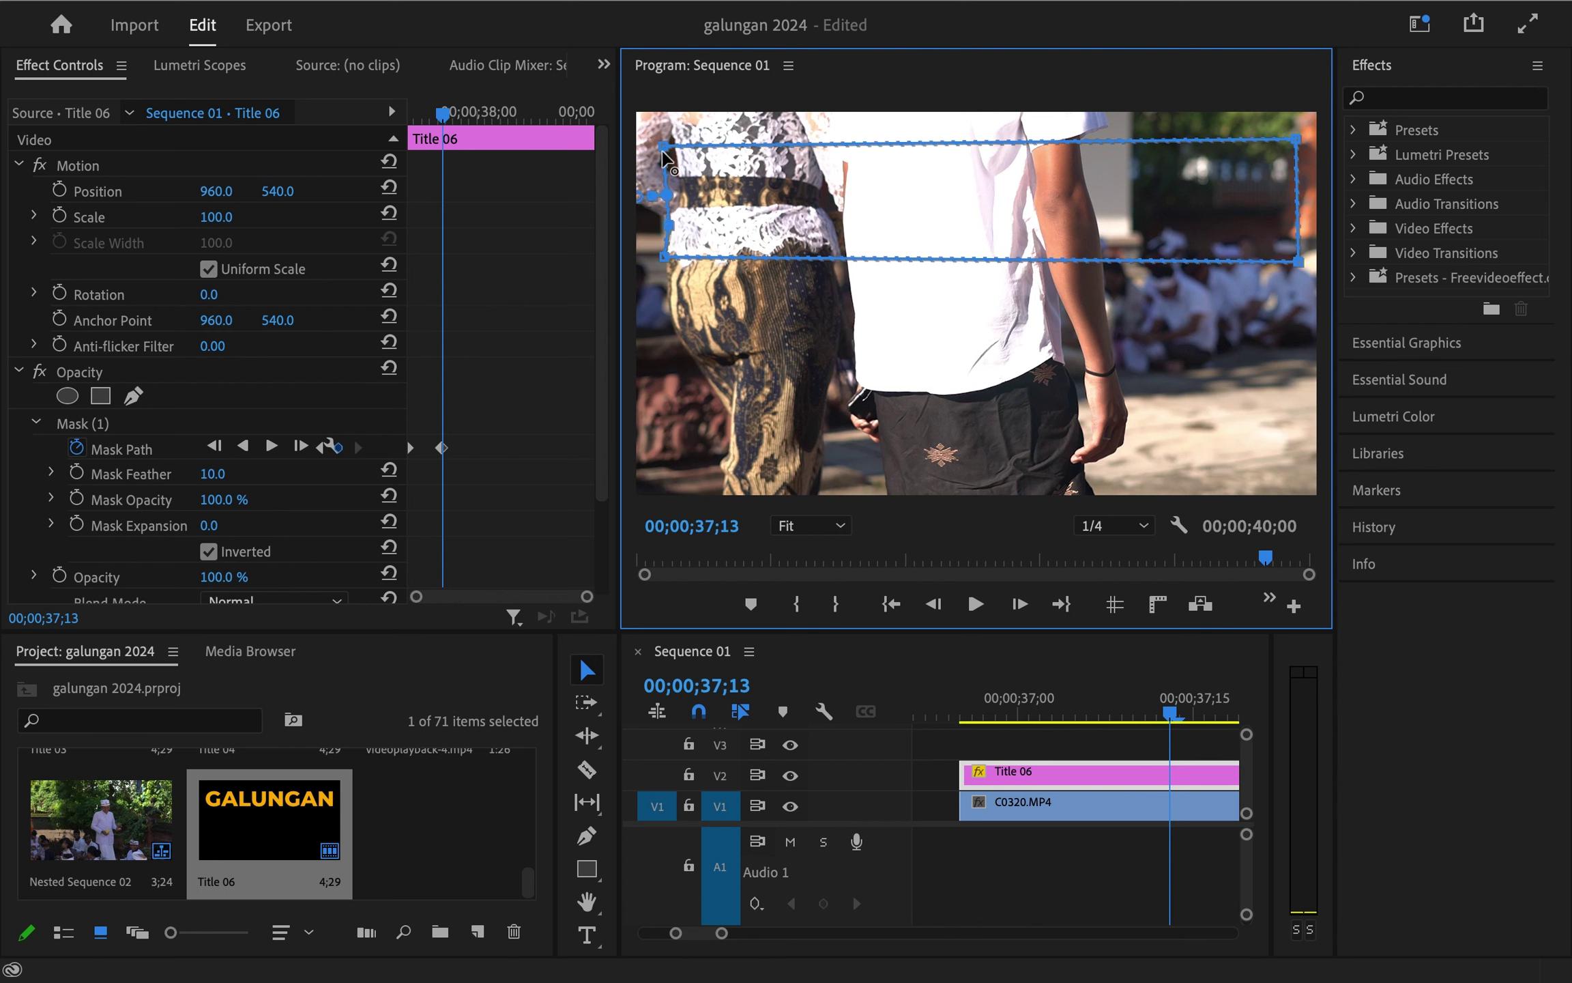
pyautogui.click(500, 383)
pyautogui.press('Right')
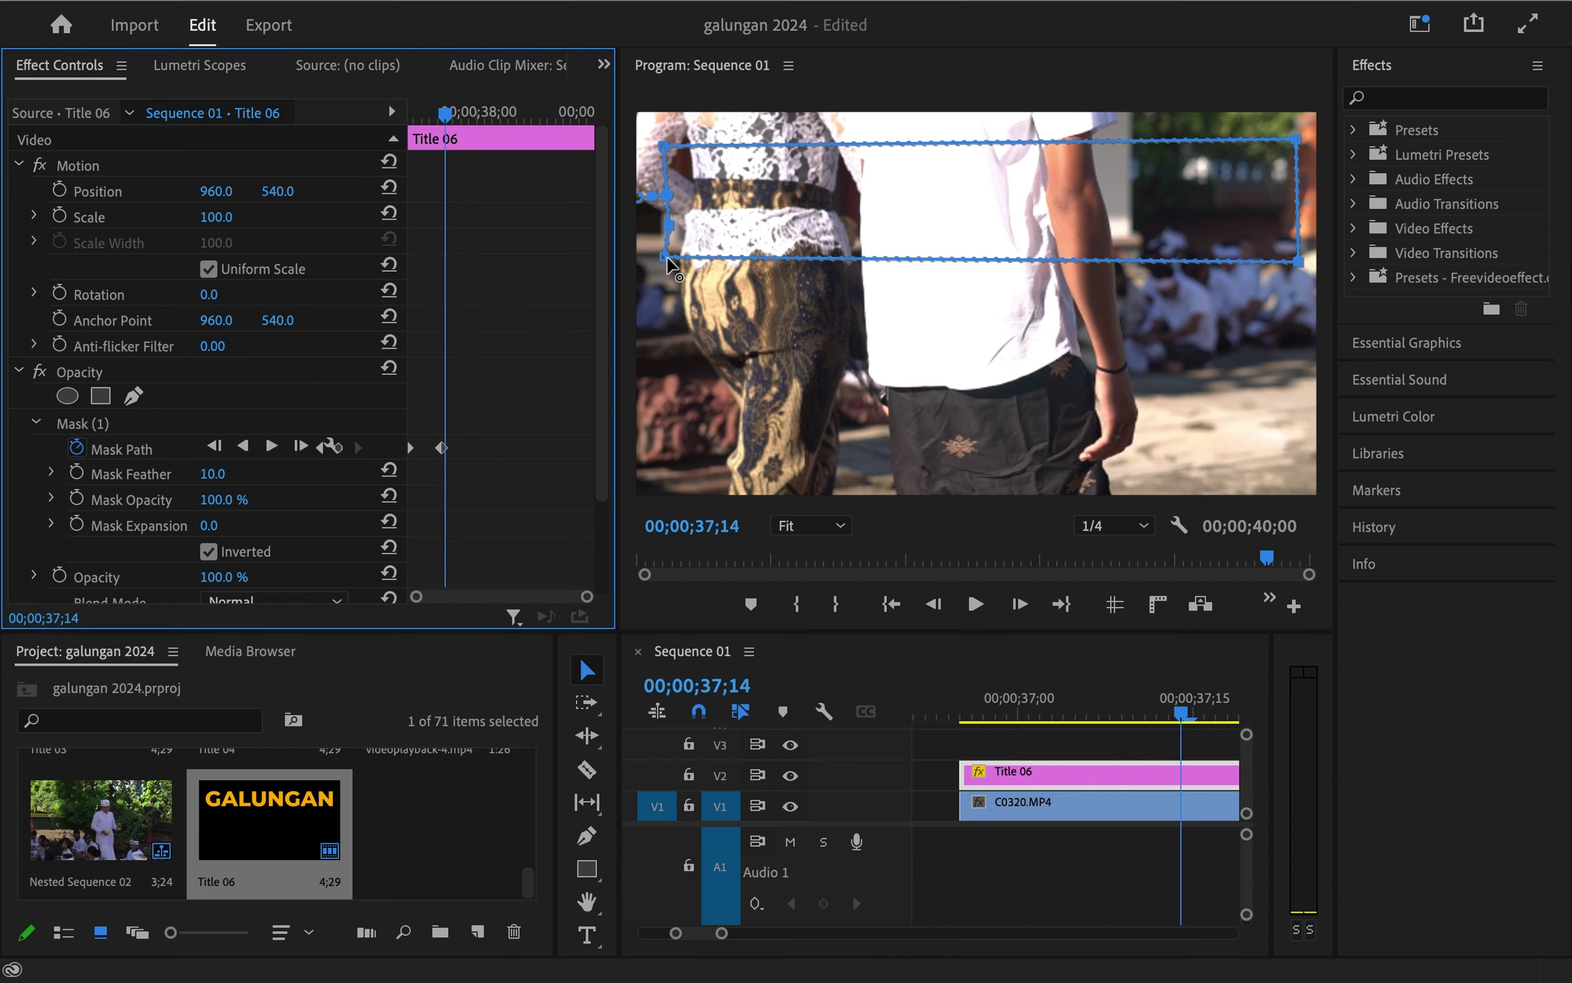
pyautogui.moveTo(666, 259); pyautogui.dragTo(688, 233)
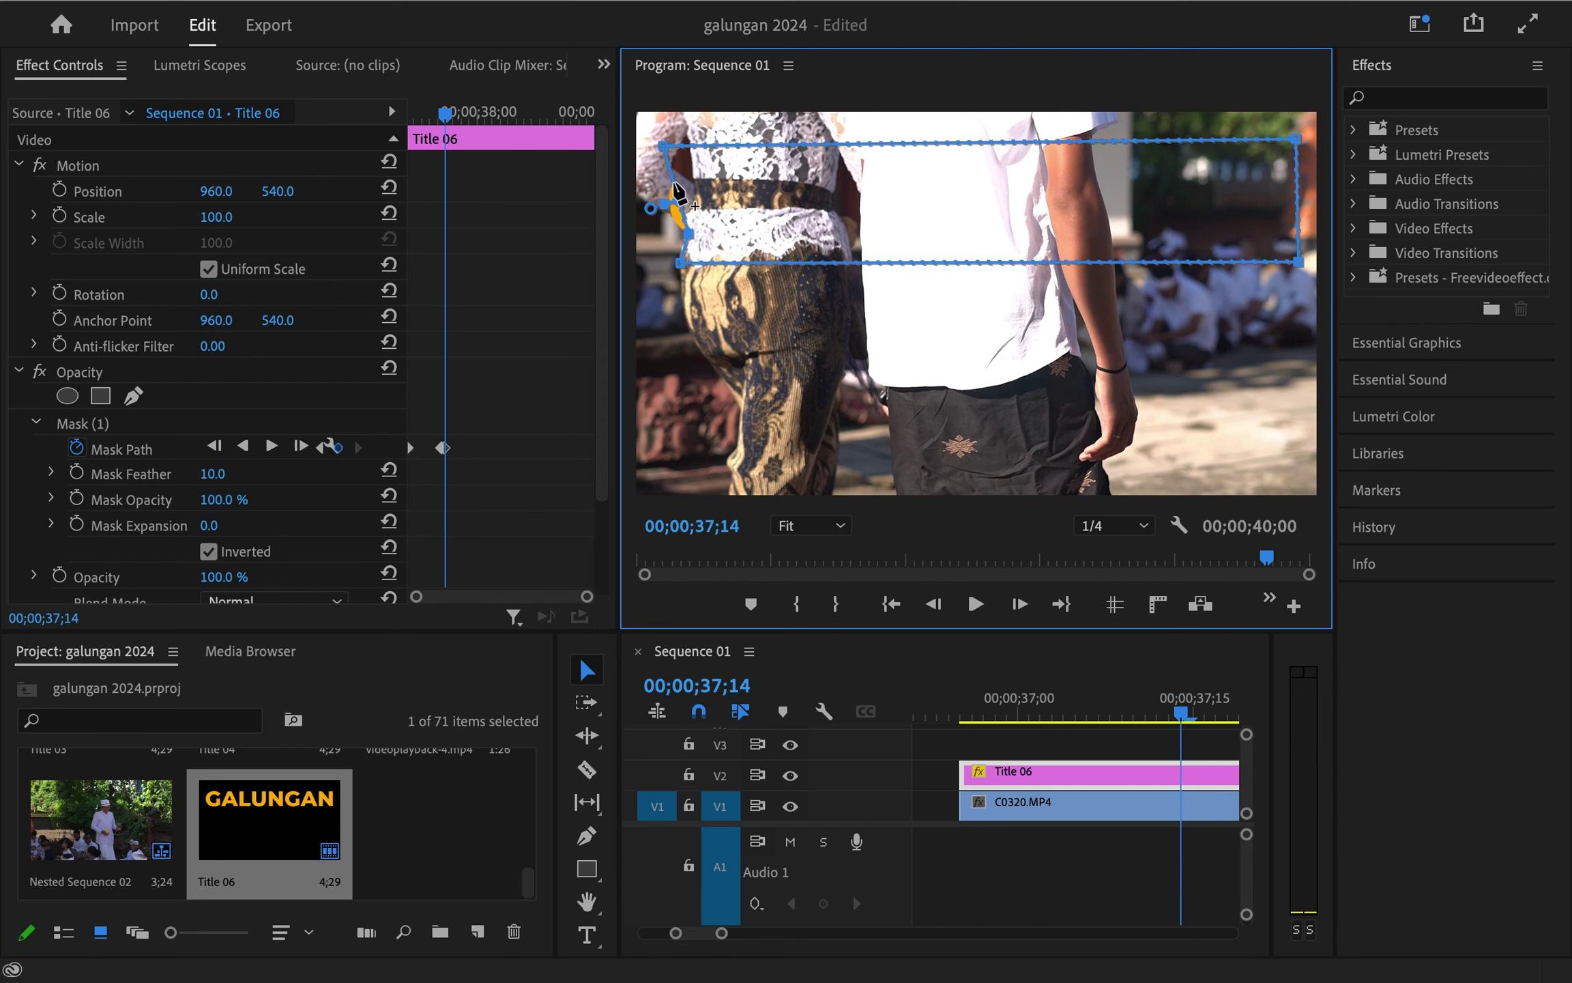
pyautogui.moveTo(674, 184)
pyautogui.mouseDown()
pyautogui.moveTo(638, 202)
pyautogui.moveTo(680, 226)
pyautogui.mouseUp()
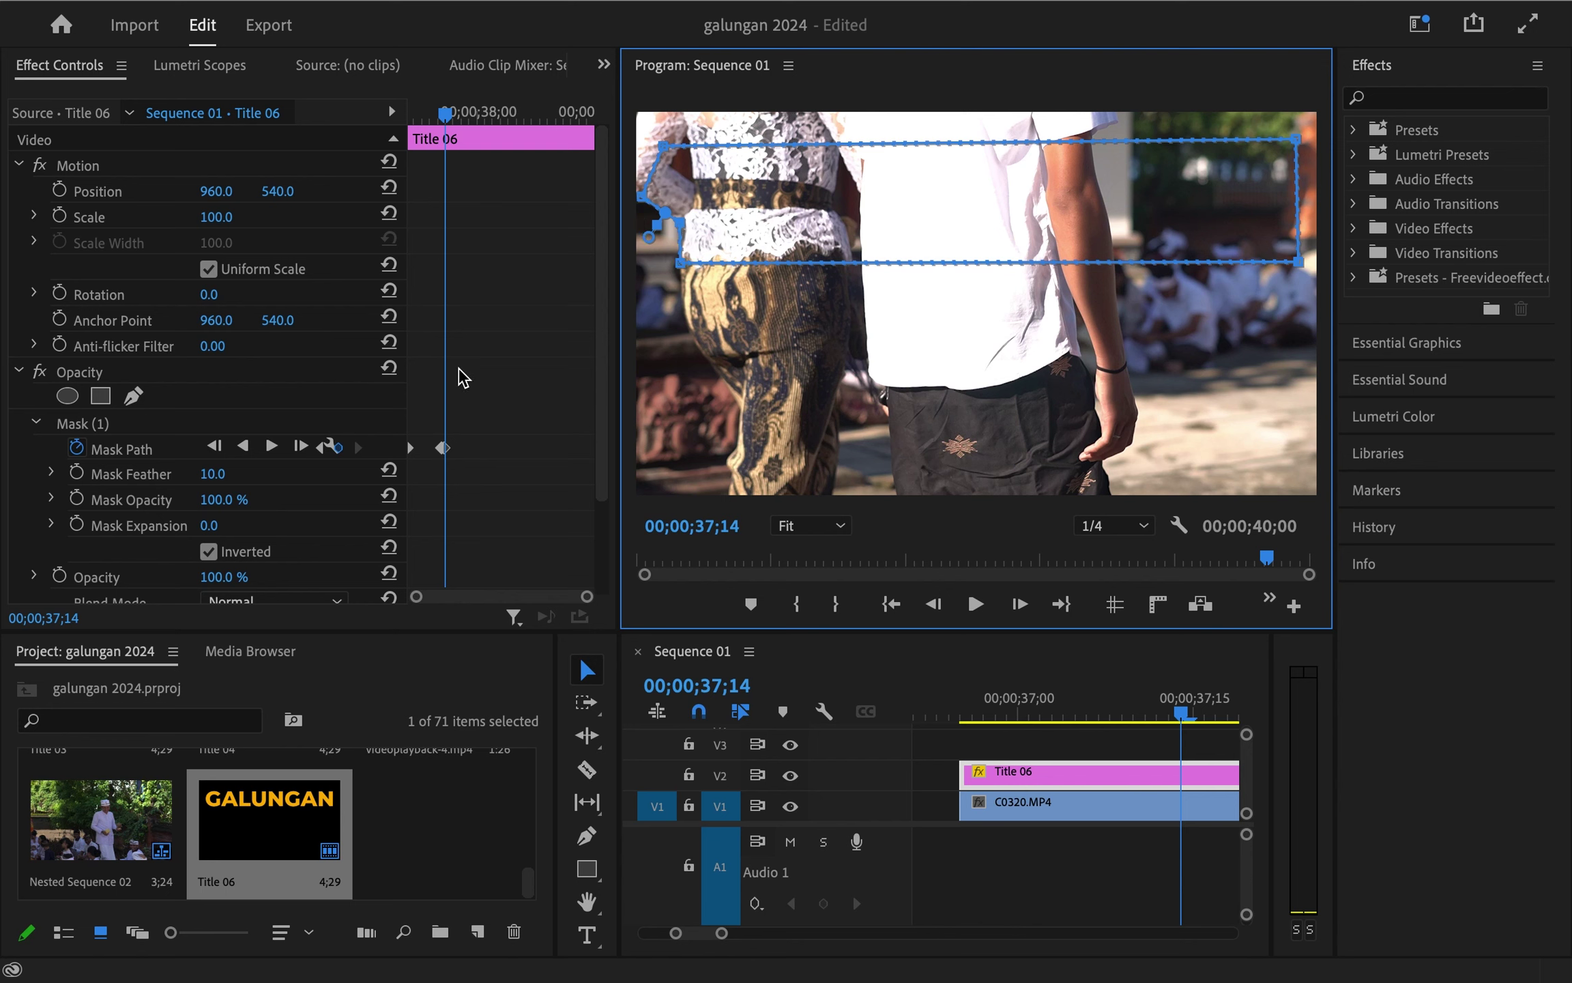
# Keep shifting the mask's left points with the dancer frame by frame toward 37;21
pyautogui.click(469, 382)
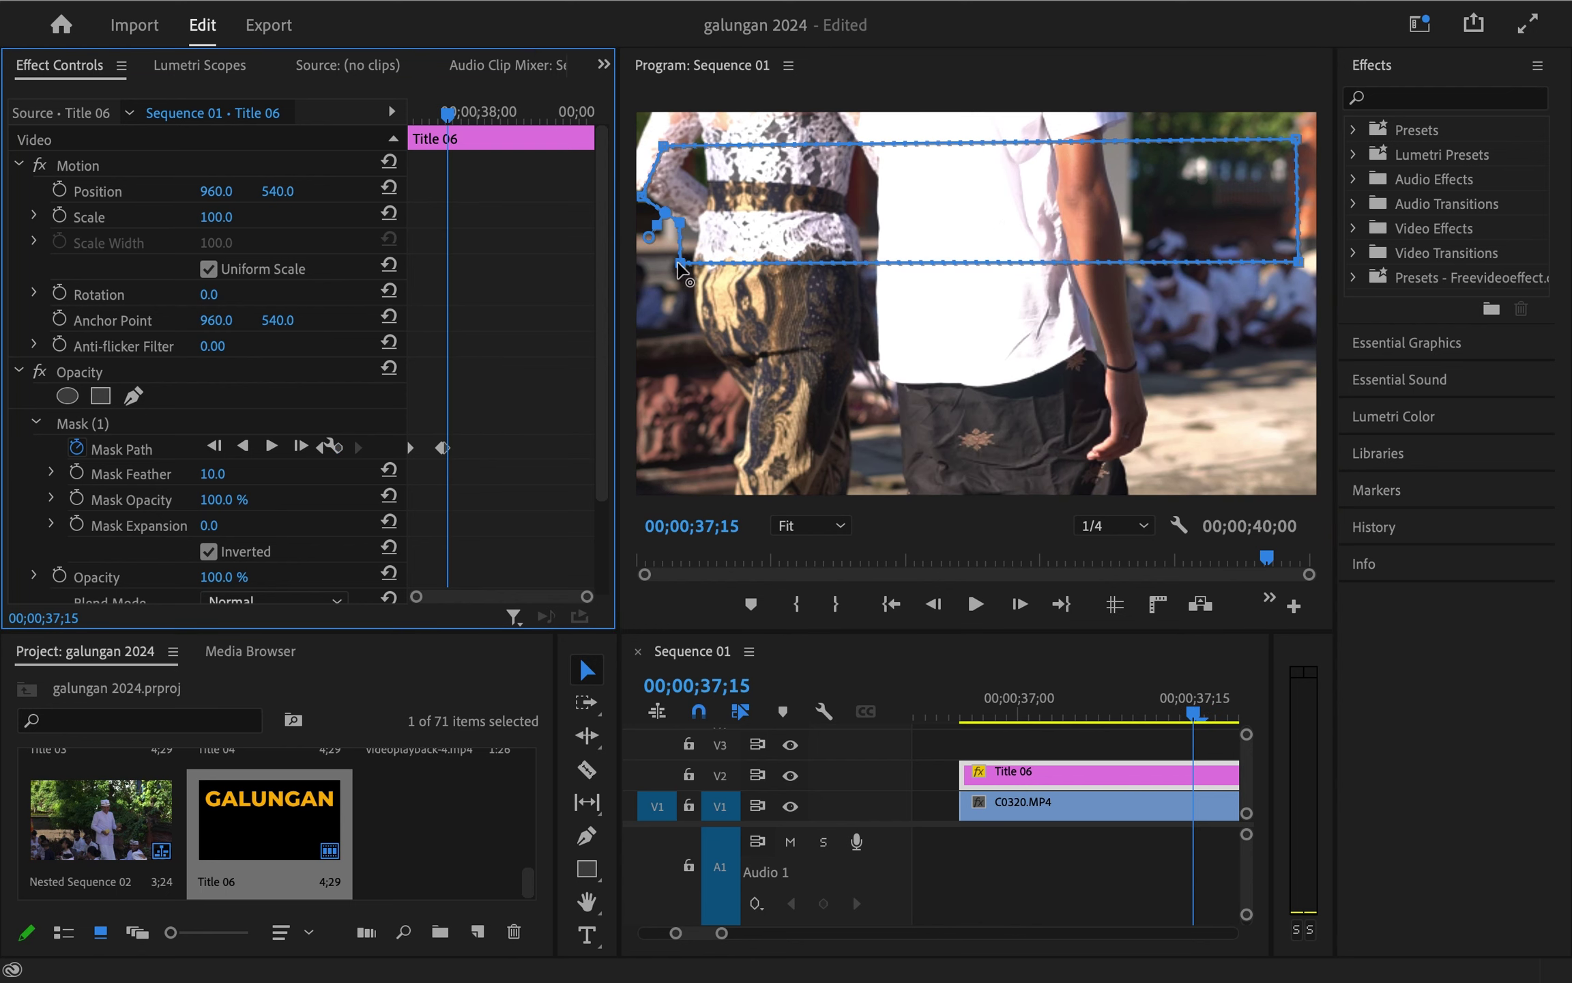
pyautogui.moveTo(682, 264); pyautogui.dragTo(691, 268)
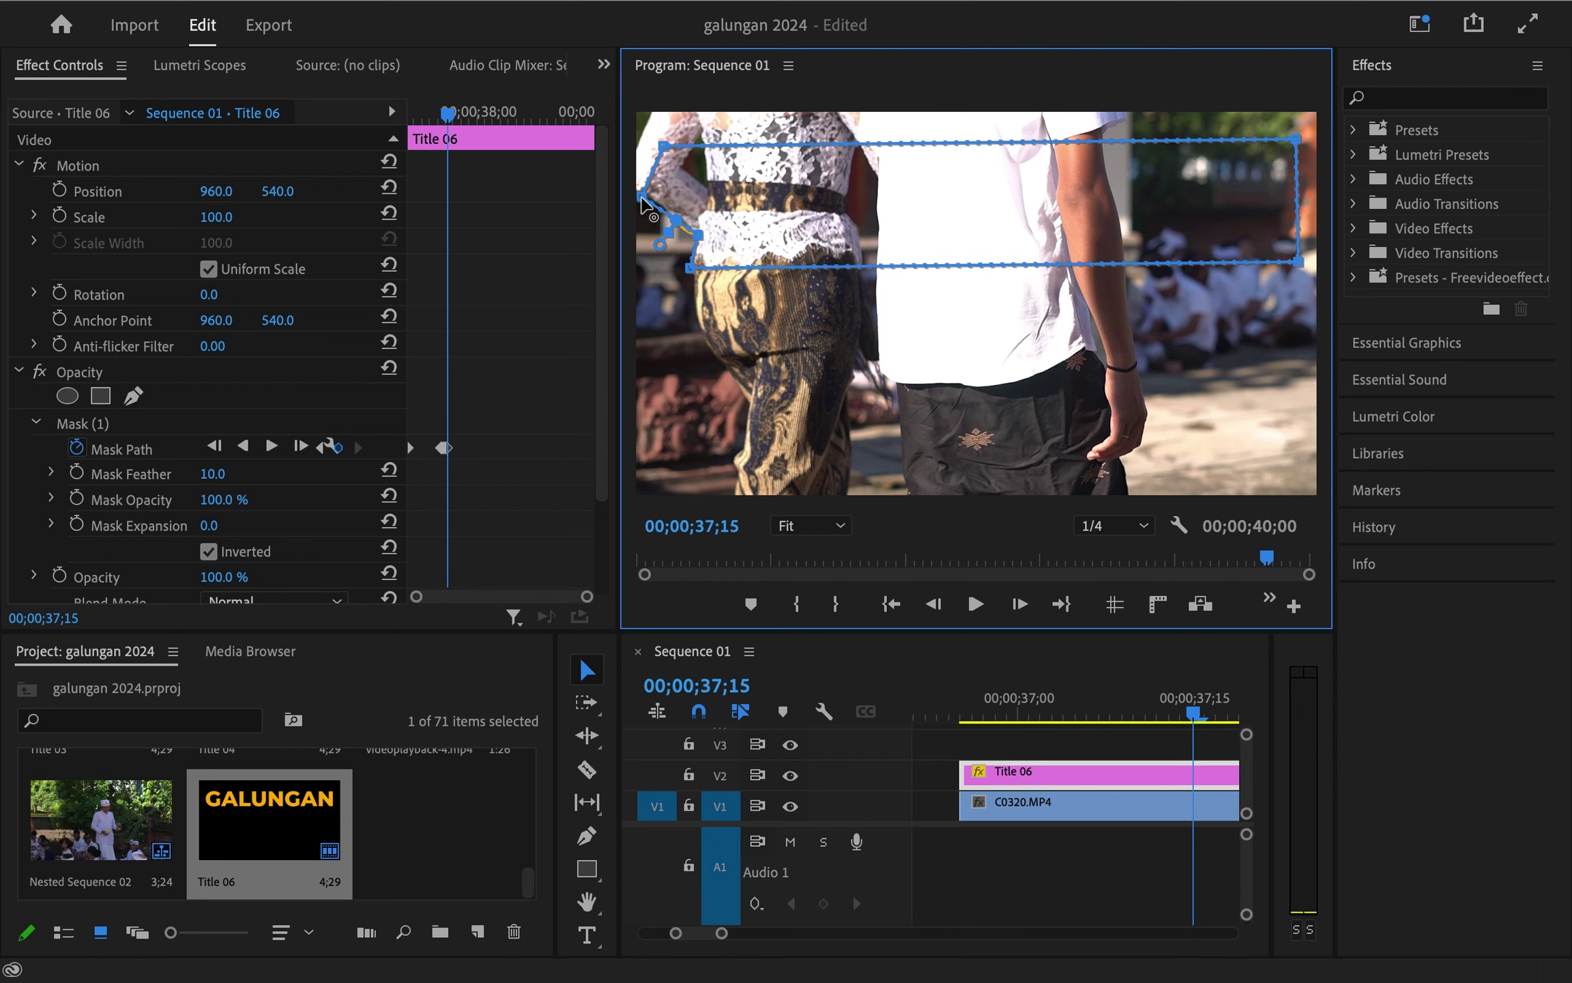
pyautogui.click(540, 295)
pyautogui.press('Right')
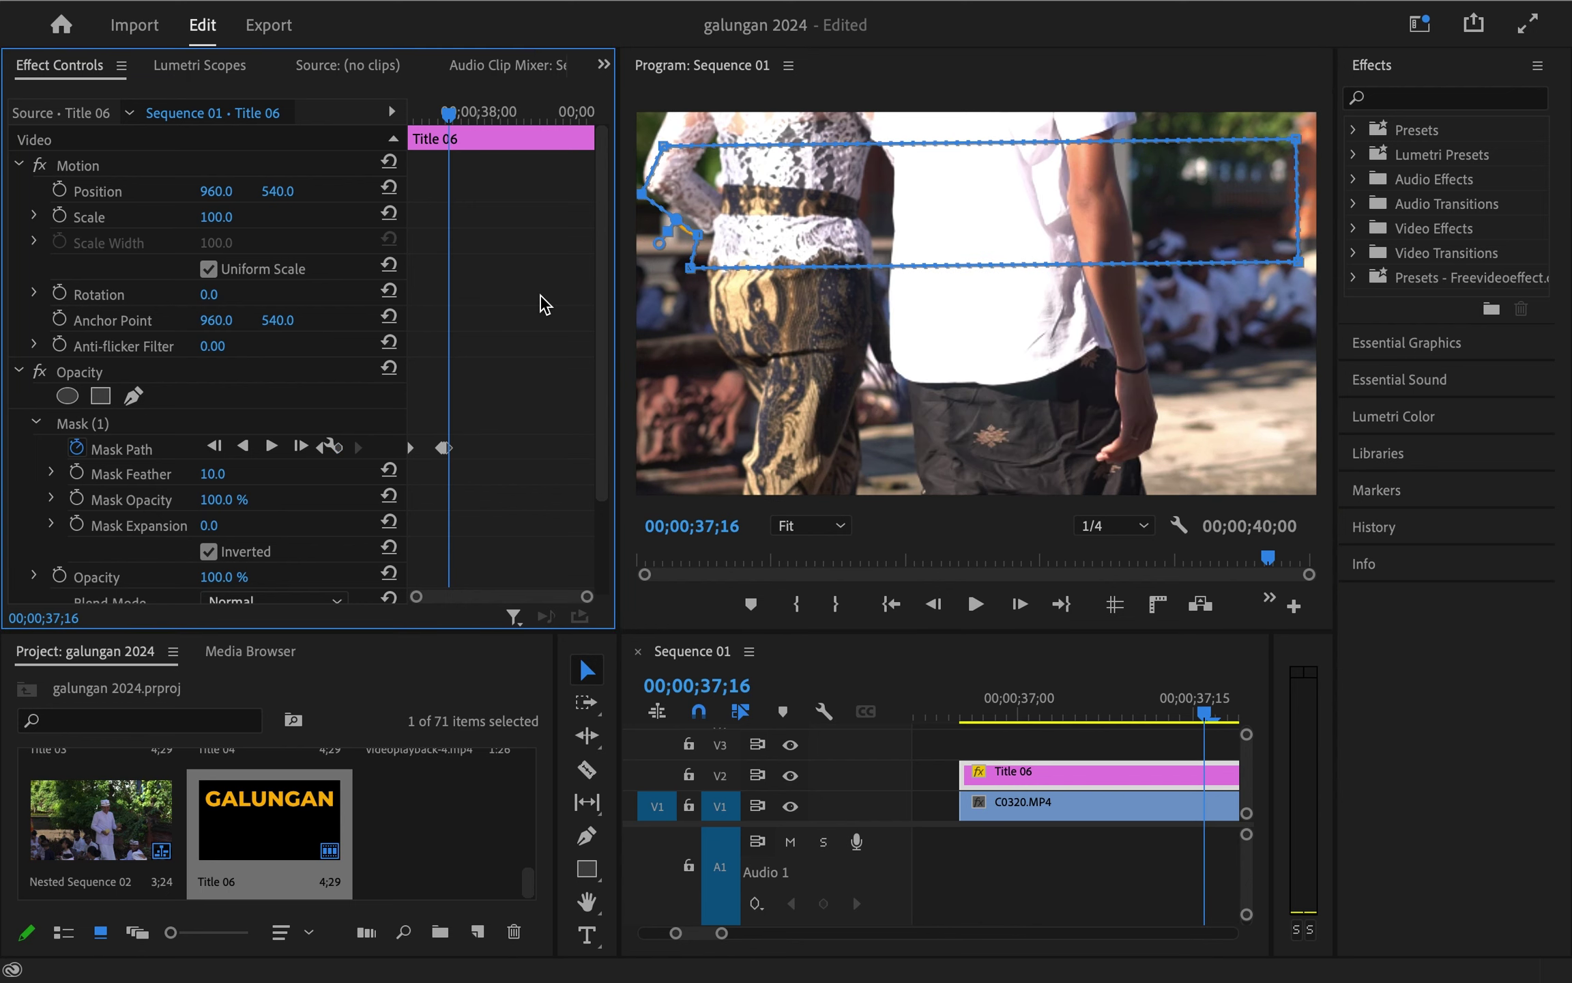
pyautogui.moveTo(690, 271); pyautogui.dragTo(710, 277)
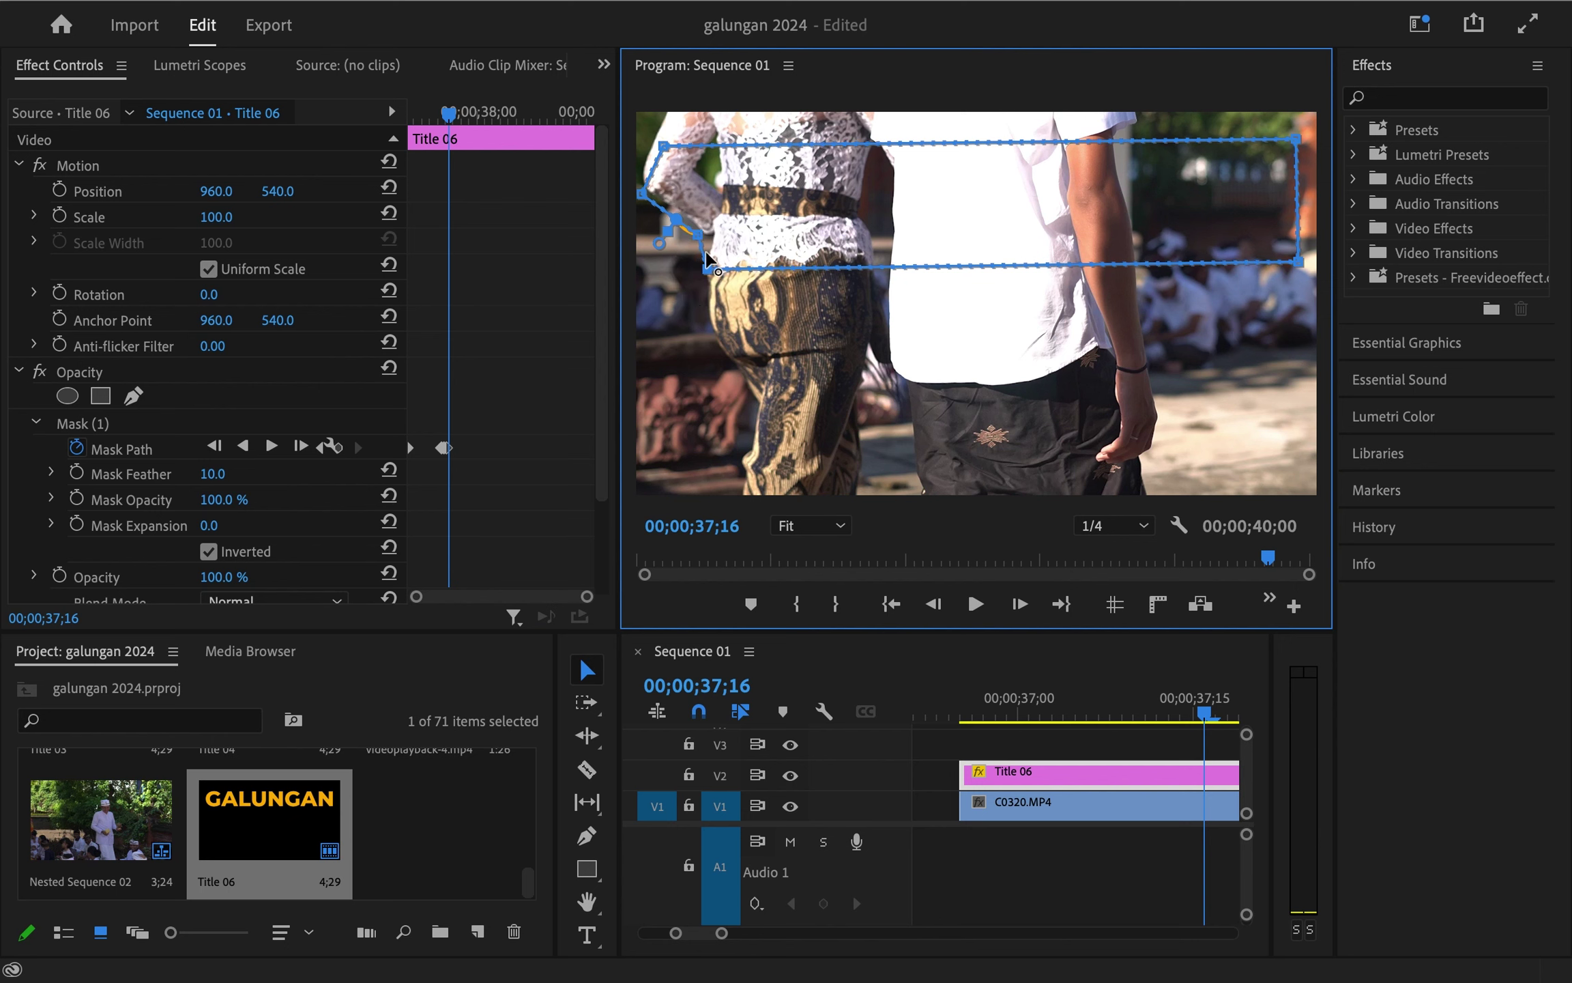
pyautogui.moveTo(643, 191); pyautogui.dragTo(650, 190)
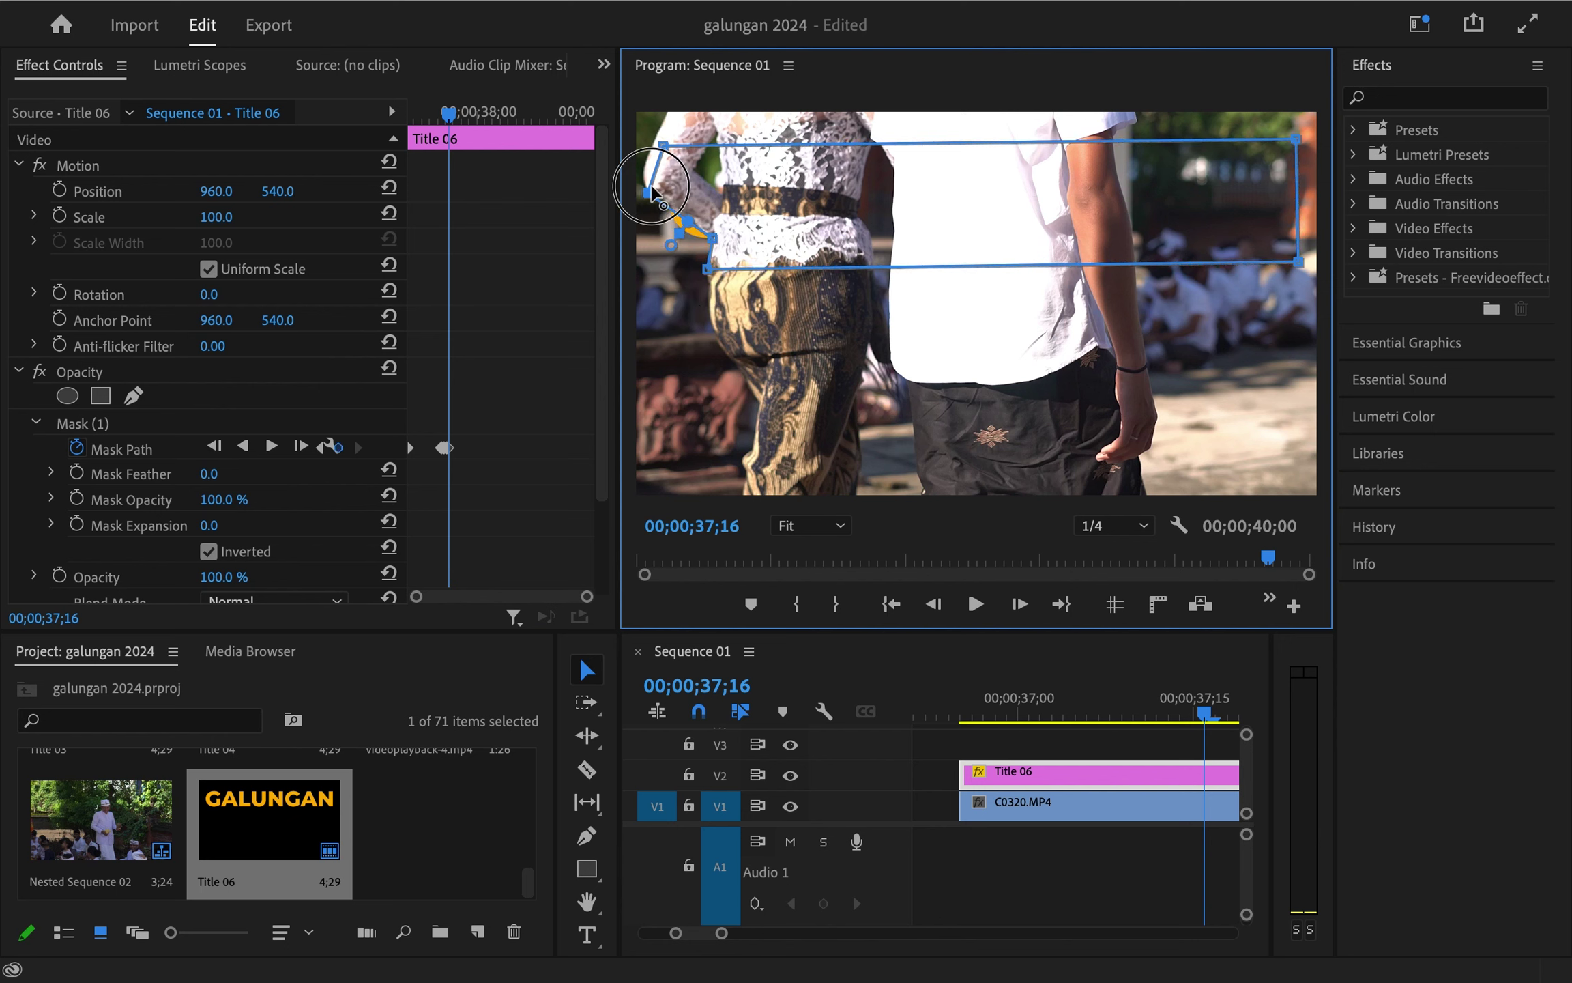
pyautogui.press('Right')
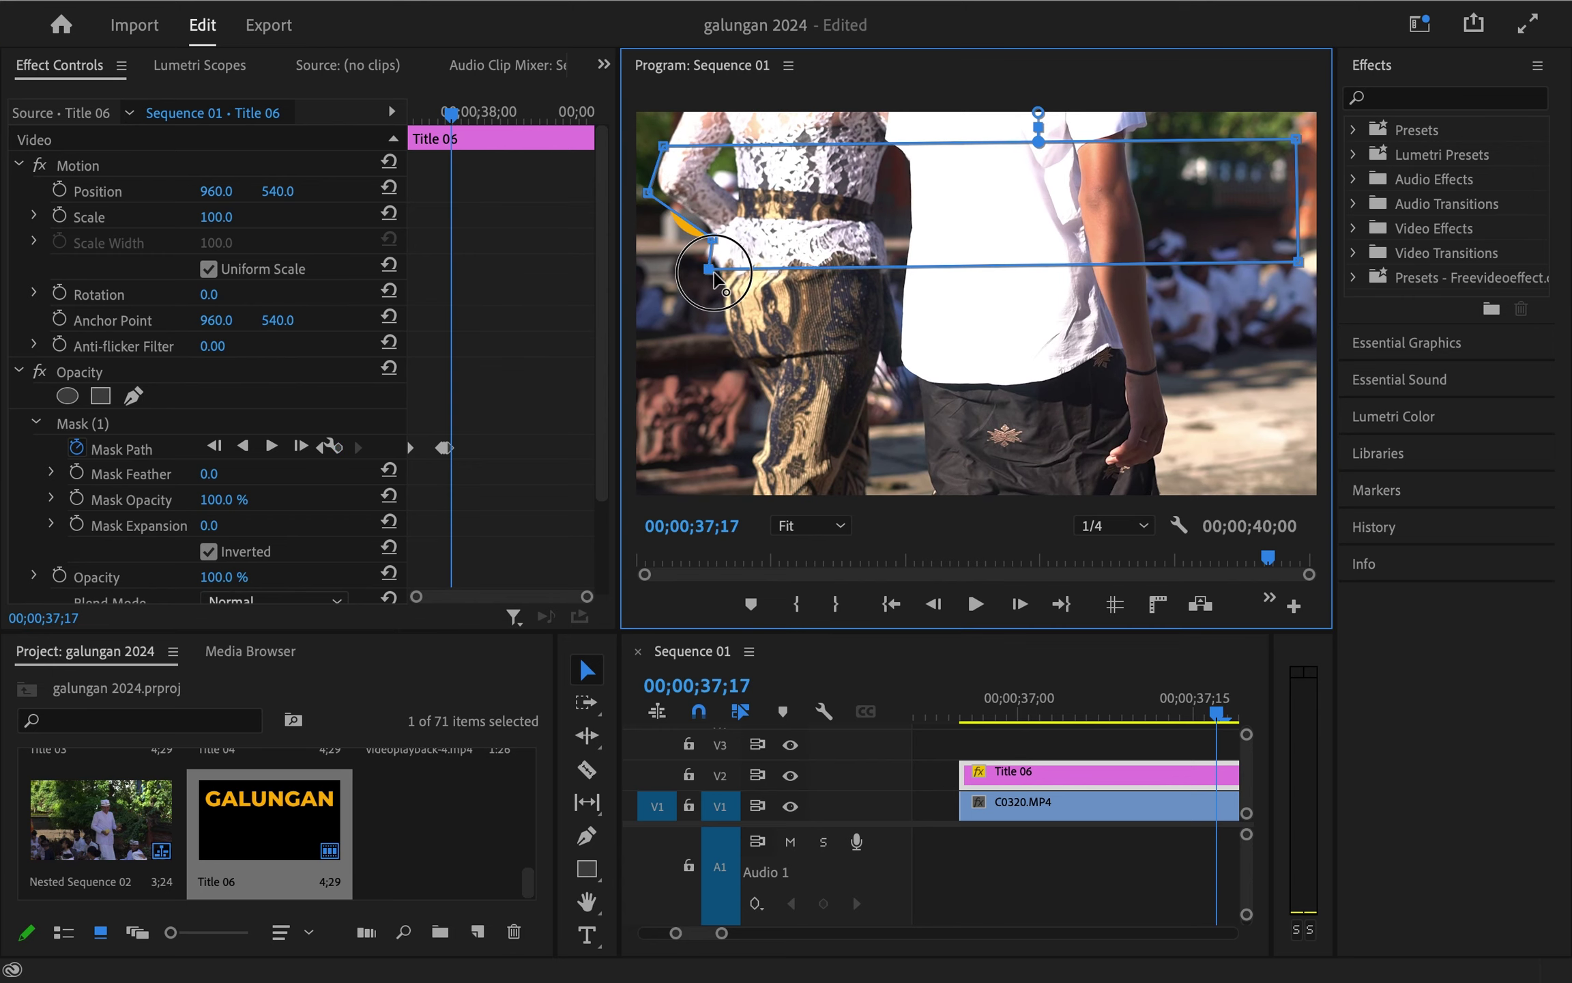
pyautogui.moveTo(712, 242); pyautogui.dragTo(806, 250)
# Advance several frames, move the mask's left points after the dancer, and save the project
pyautogui.press('Right')
pyautogui.press('Right')
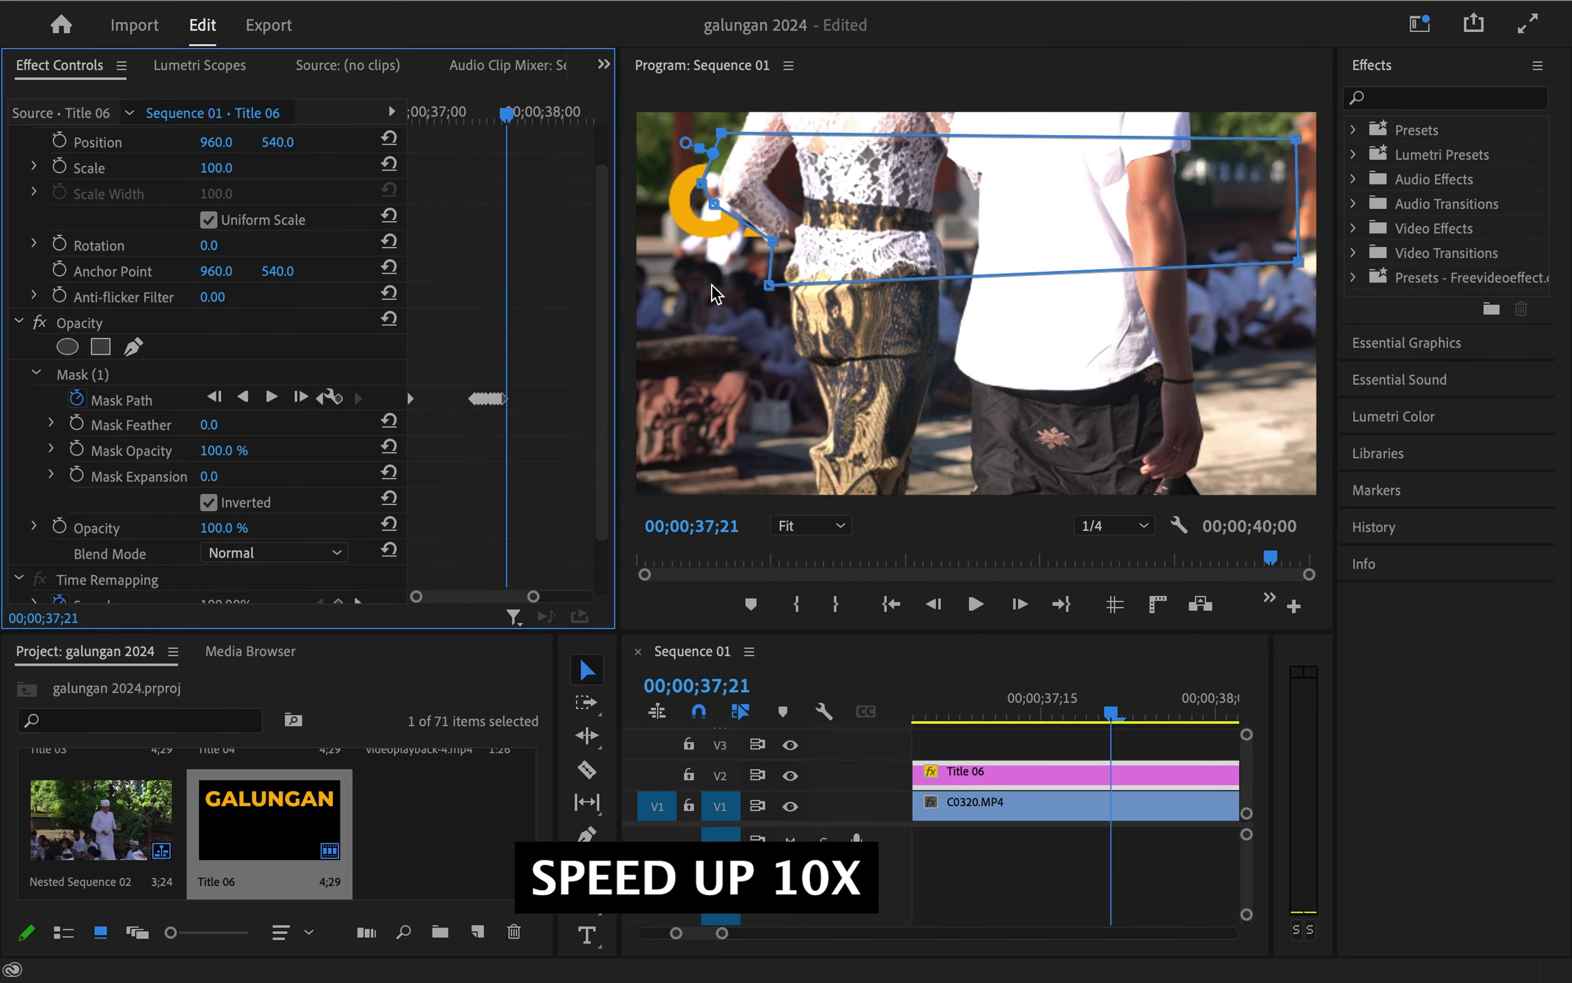
pyautogui.press('Right')
pyautogui.scroll(-2, 561, 240)
pyautogui.press('Right')
pyautogui.press('Right')
pyautogui.press('Right')
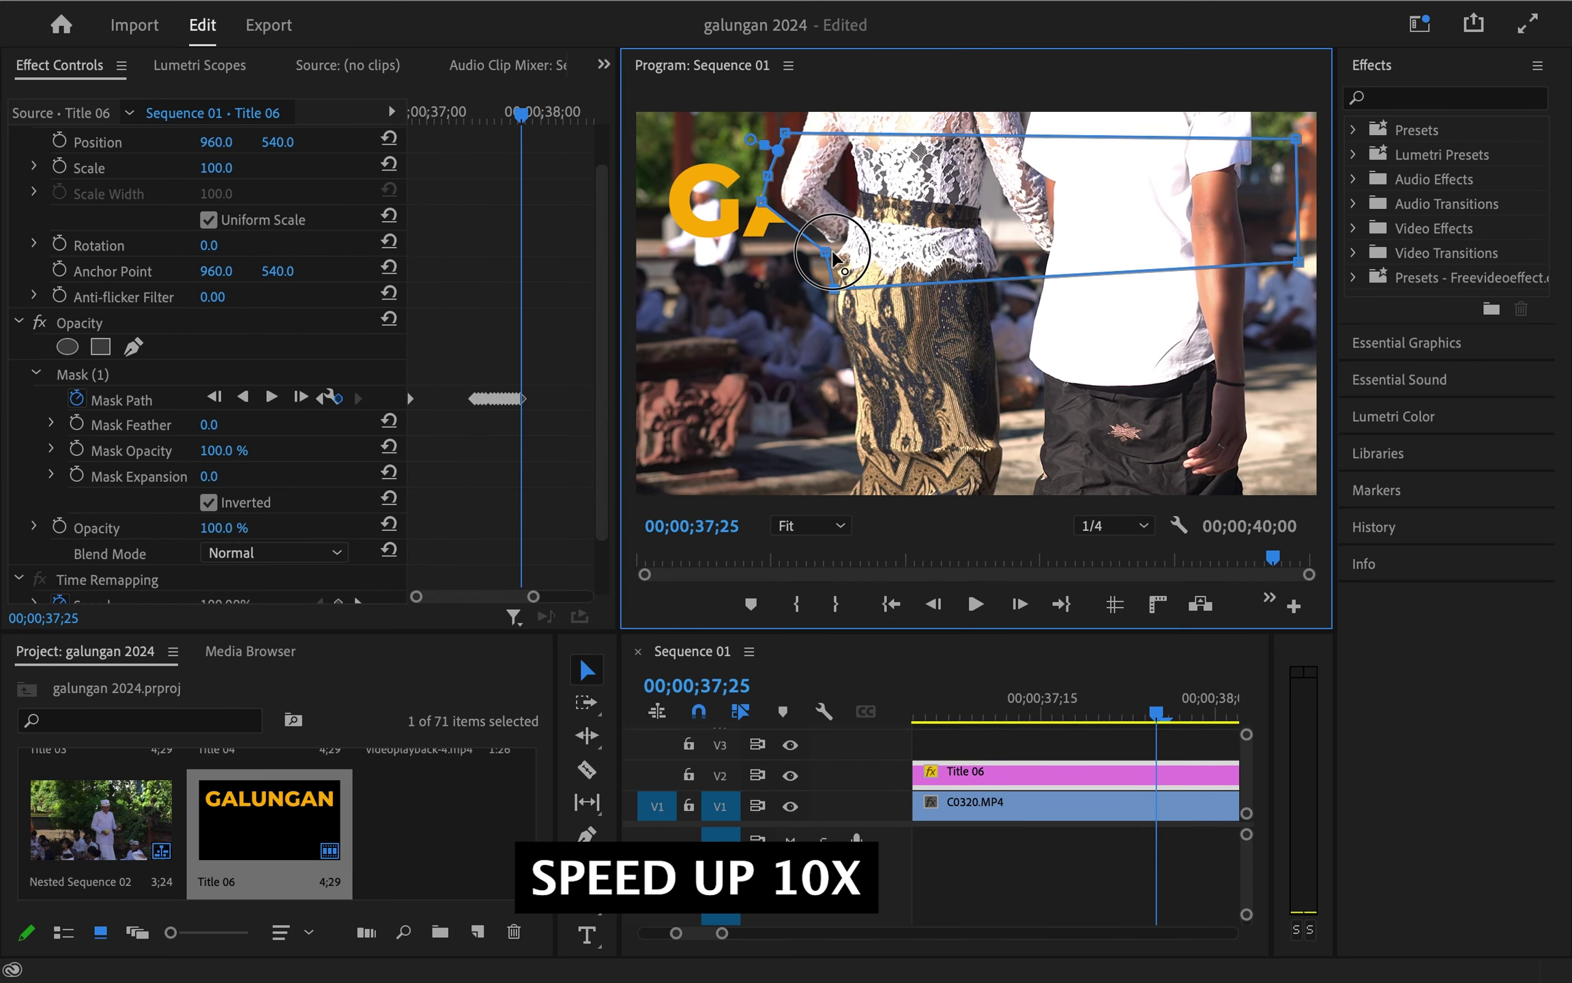
pyautogui.press('Right')
pyautogui.press('Right')
pyautogui.moveTo(801, 288)
pyautogui.mouseDown()
pyautogui.moveTo(846, 292)
pyautogui.moveTo(892, 259)
pyautogui.moveTo(914, 294)
pyautogui.moveTo(996, 225)
pyautogui.moveTo(1080, 204)
pyautogui.mouseUp()
pyautogui.press('Right')
pyautogui.press('Right')
pyautogui.press('Right')
pyautogui.press('Right')
pyautogui.hotkey('ctrl', 's')
pyautogui.press('Right')
pyautogui.press('Right')
pyautogui.press('Right')
pyautogui.press('Right')
pyautogui.press('Right')
pyautogui.press('Right')
pyautogui.press('Right')
pyautogui.press('Right')
pyautogui.press('Right')
pyautogui.press('Right')
pyautogui.press('Right')
pyautogui.press('Right')
pyautogui.press('Right')
pyautogui.press('Right')
# Continue keyframing the mask along the dancer's edge until the whole GALUNGAN word shows
pyautogui.press('Right')
pyautogui.press('Right')
pyautogui.press('Right')
pyautogui.press('Right')
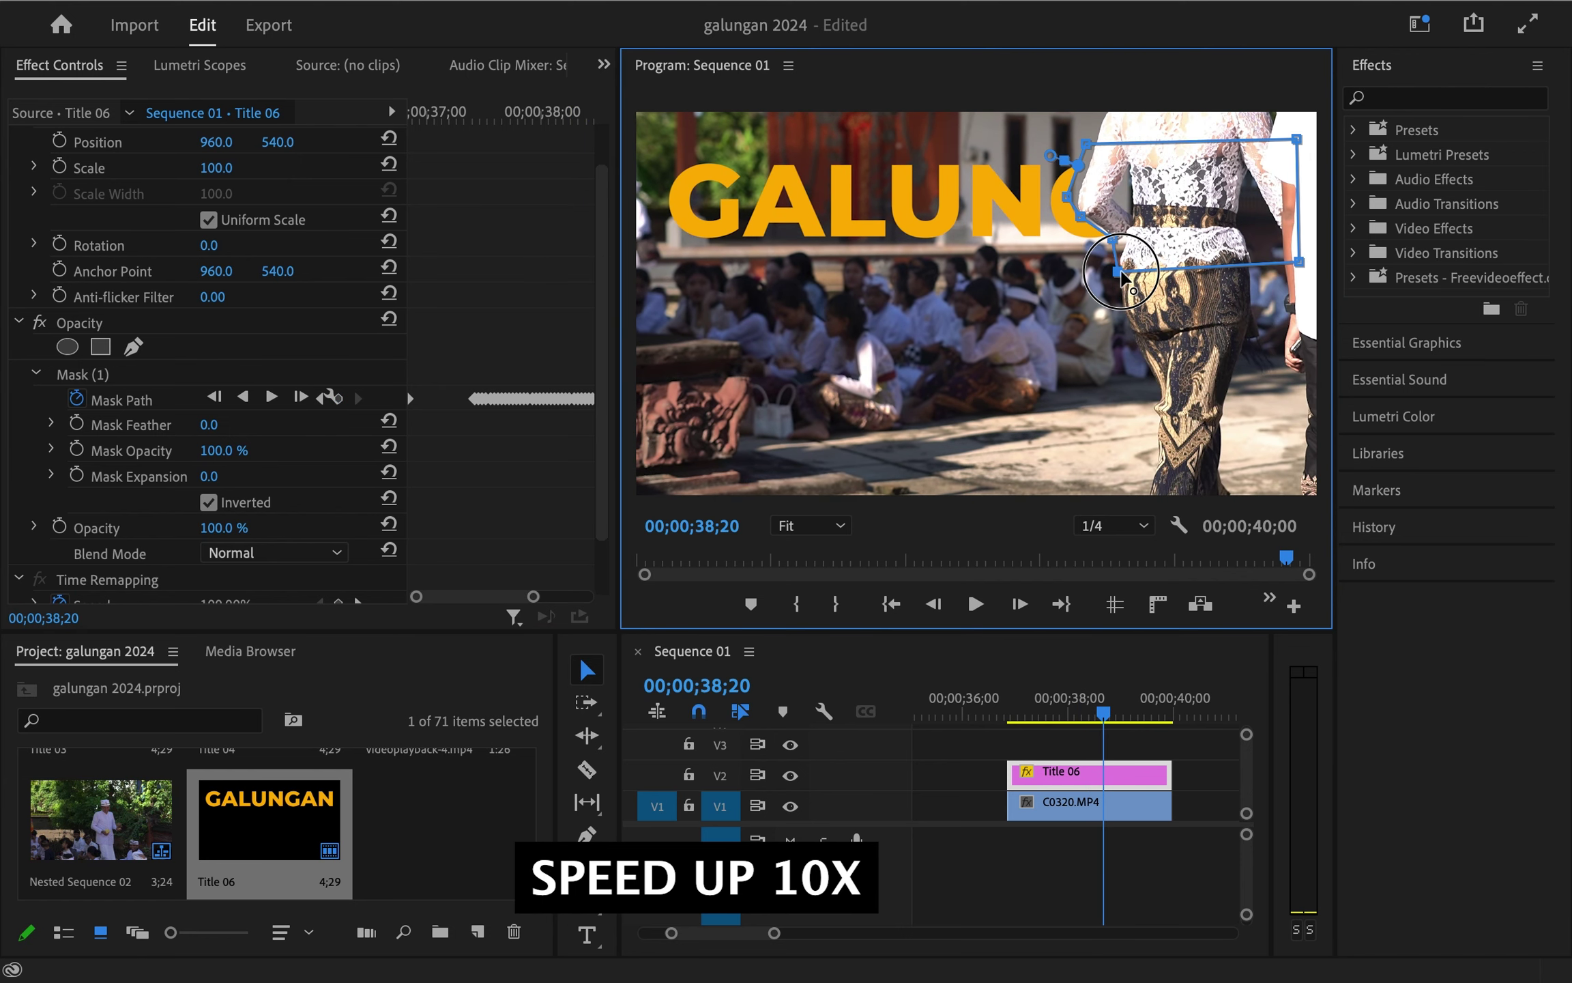
pyautogui.press('Right')
pyautogui.press('Right')
pyautogui.press('Right')
pyautogui.press('Right')
pyautogui.press('Right')
pyautogui.press('Right')
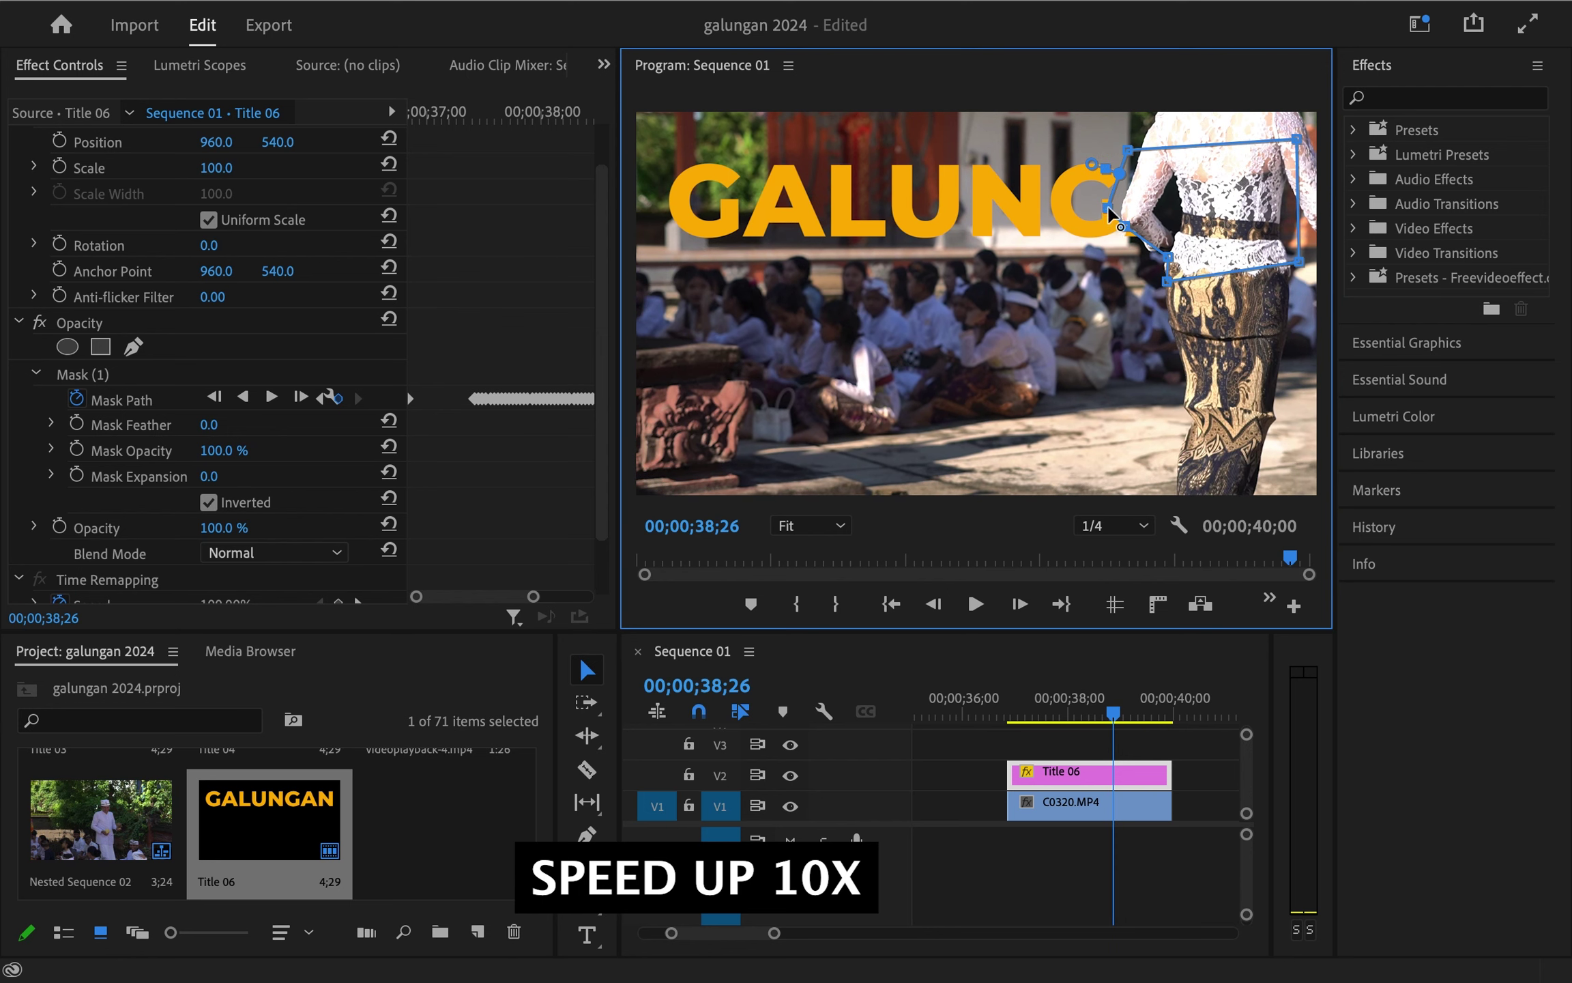
pyautogui.press('Right')
pyautogui.press('Right')
pyautogui.moveTo(1111, 146); pyautogui.dragTo(1156, 146)
pyautogui.press('Right')
pyautogui.press('Right')
pyautogui.press('Right')
pyautogui.press('Right')
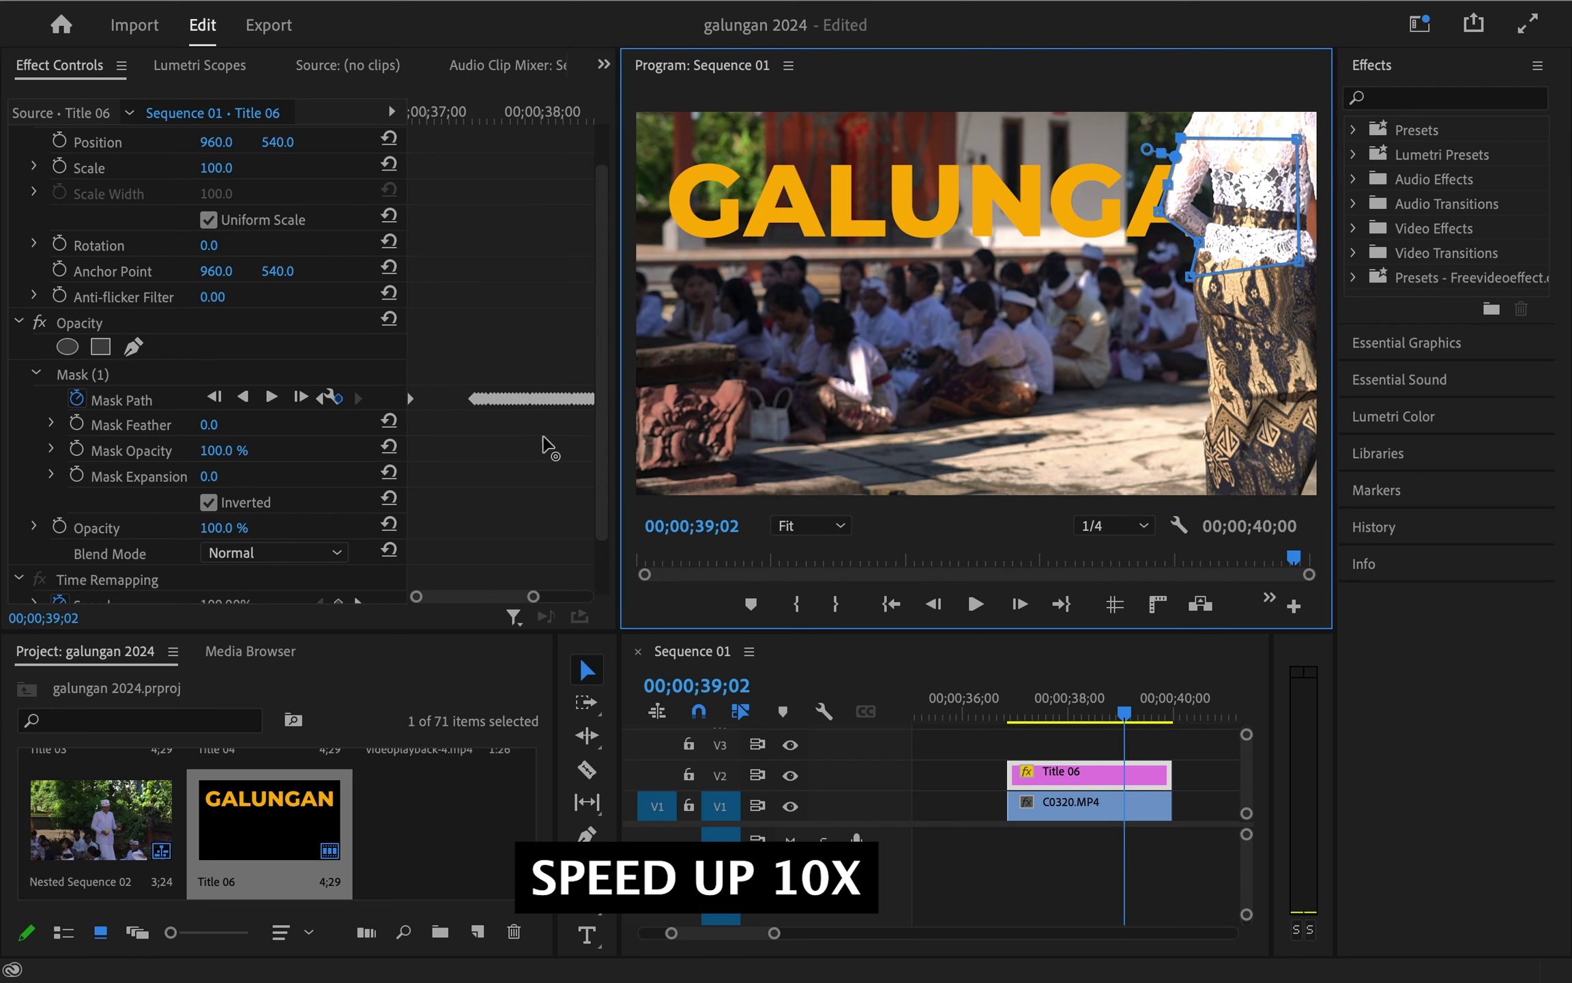
pyautogui.press('Right')
pyautogui.press('Right')
pyautogui.press('Right')
pyautogui.press('Right')
pyautogui.press('Right')
pyautogui.moveTo(1178, 254)
pyautogui.mouseDown()
pyautogui.moveTo(1242, 246)
pyautogui.moveTo(1251, 222)
pyautogui.moveTo(1286, 211)
pyautogui.mouseUp()
pyautogui.press('Right')
pyautogui.press('Right')
pyautogui.press('Right')
pyautogui.press('Right')
pyautogui.press('Right')
pyautogui.press('Right')
pyautogui.press('Right')
pyautogui.press('Right')
pyautogui.press('Right')
pyautogui.press('Right')
pyautogui.press('Right')
pyautogui.press('Right')
pyautogui.press('Right')
pyautogui.press('Right')
# Zoom the timeline out, park the playhead just before the title appears, and play the reveal
pyautogui.click(1147, 805)
pyautogui.press('-')
pyautogui.click(1115, 713)
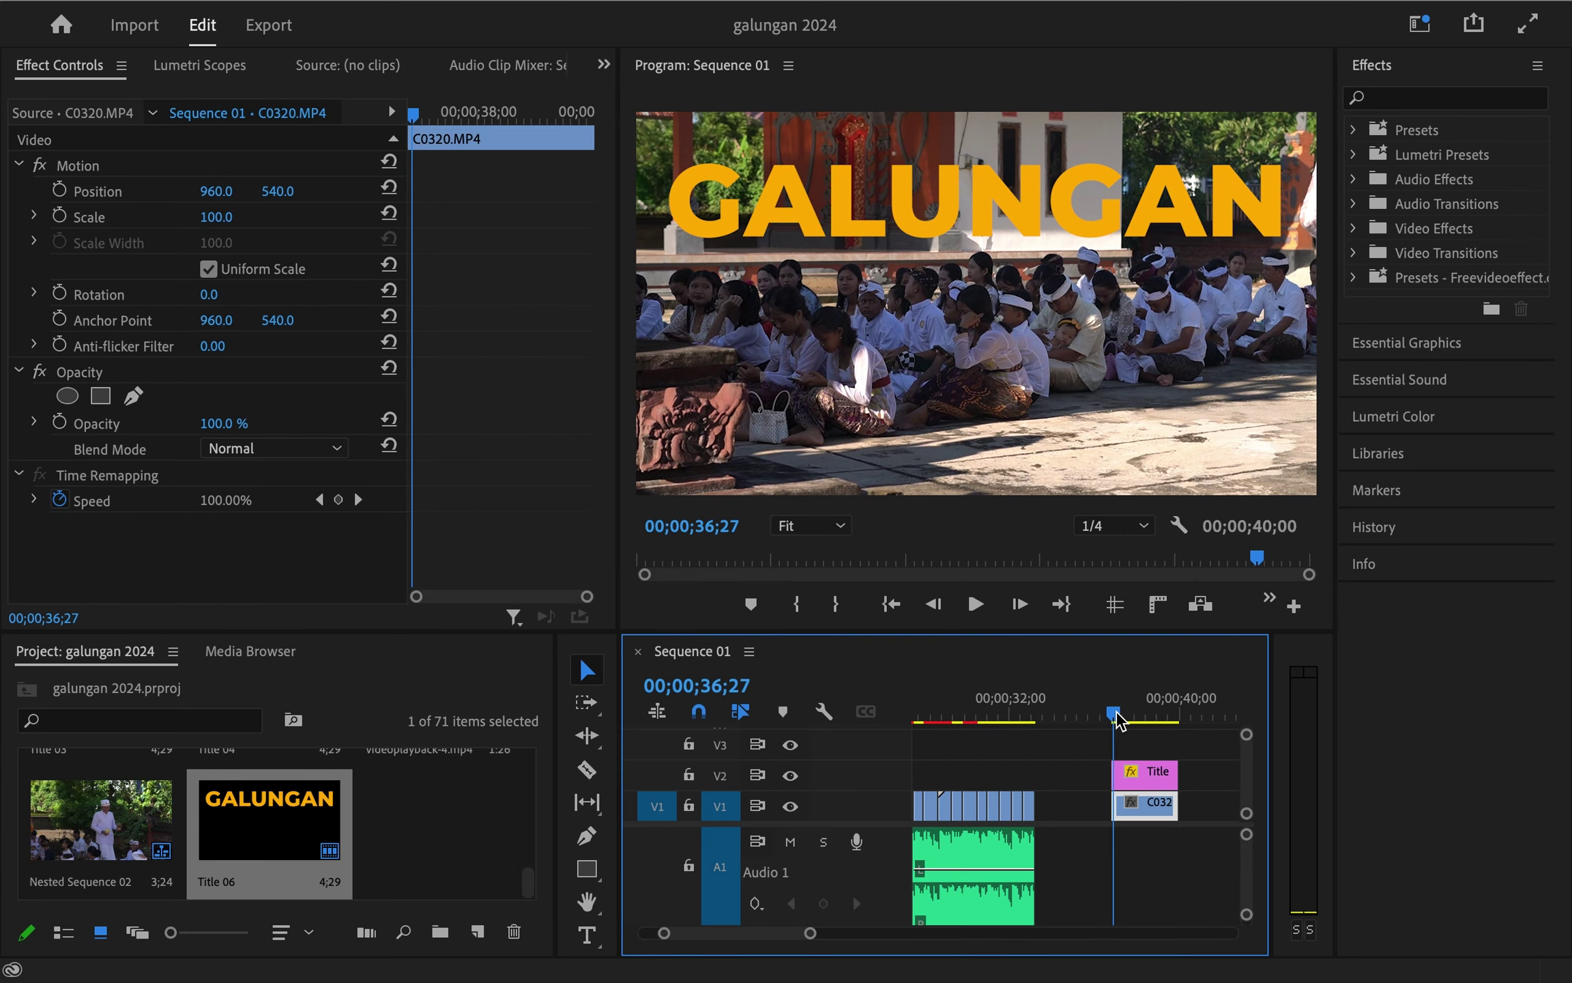
pyautogui.press('Left')
pyautogui.click(1175, 747)
pyautogui.press('space')
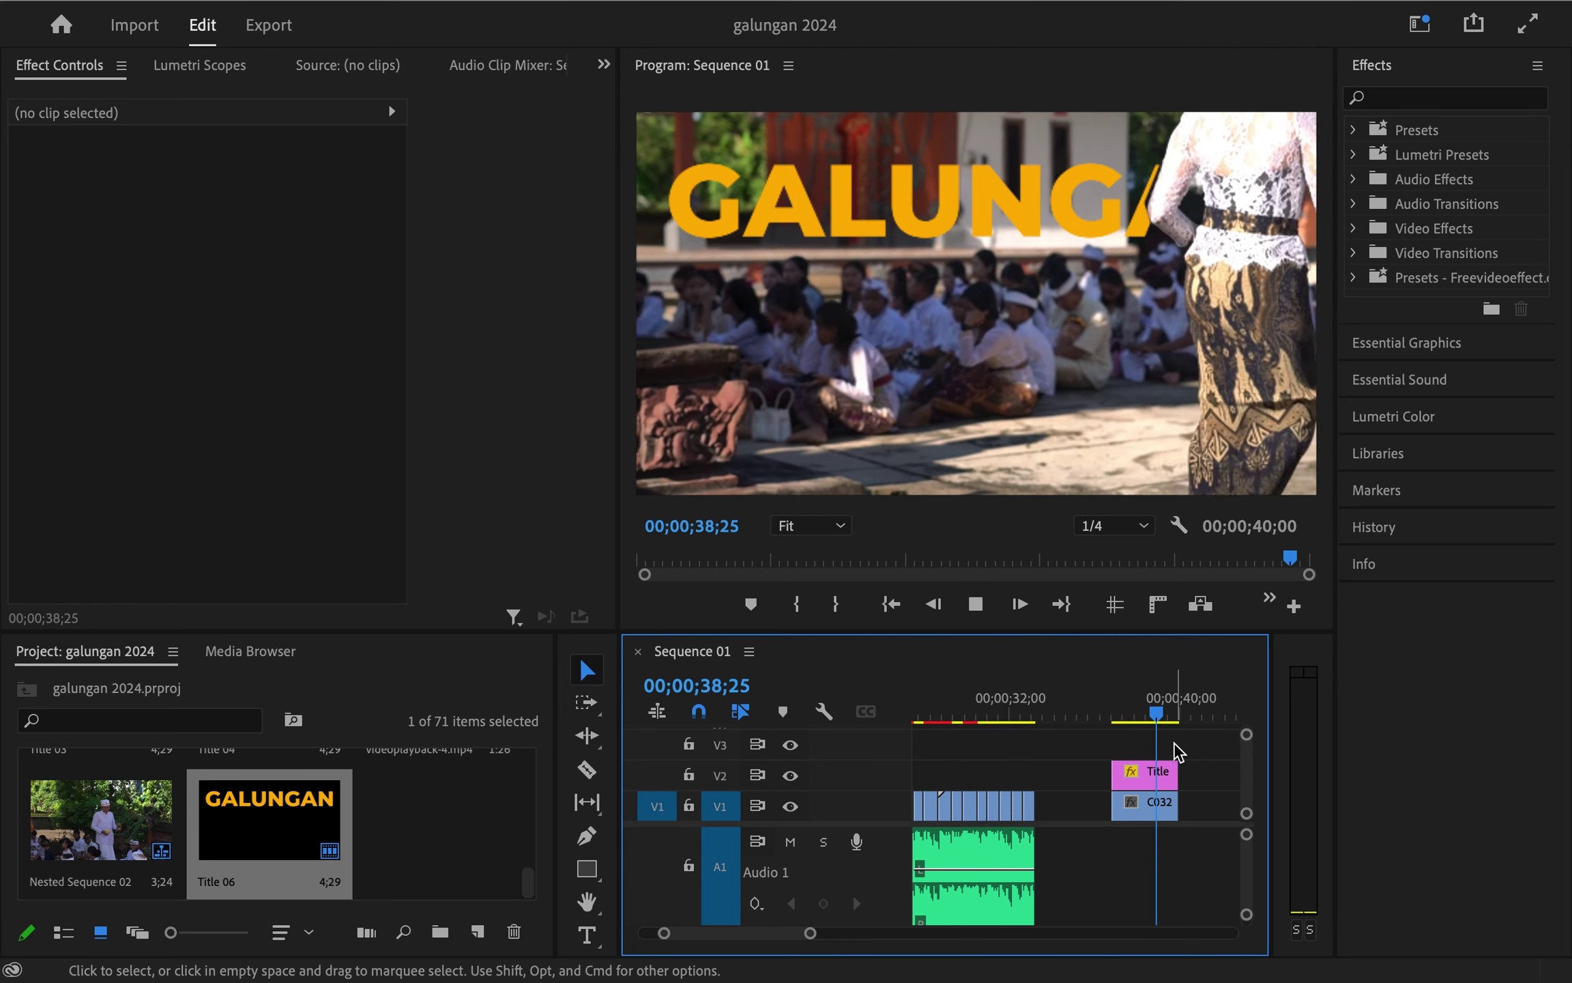
# Replay from 37;01 and stop near 39;22 with the full GALUNGAN word showing
pyautogui.click(1117, 714)
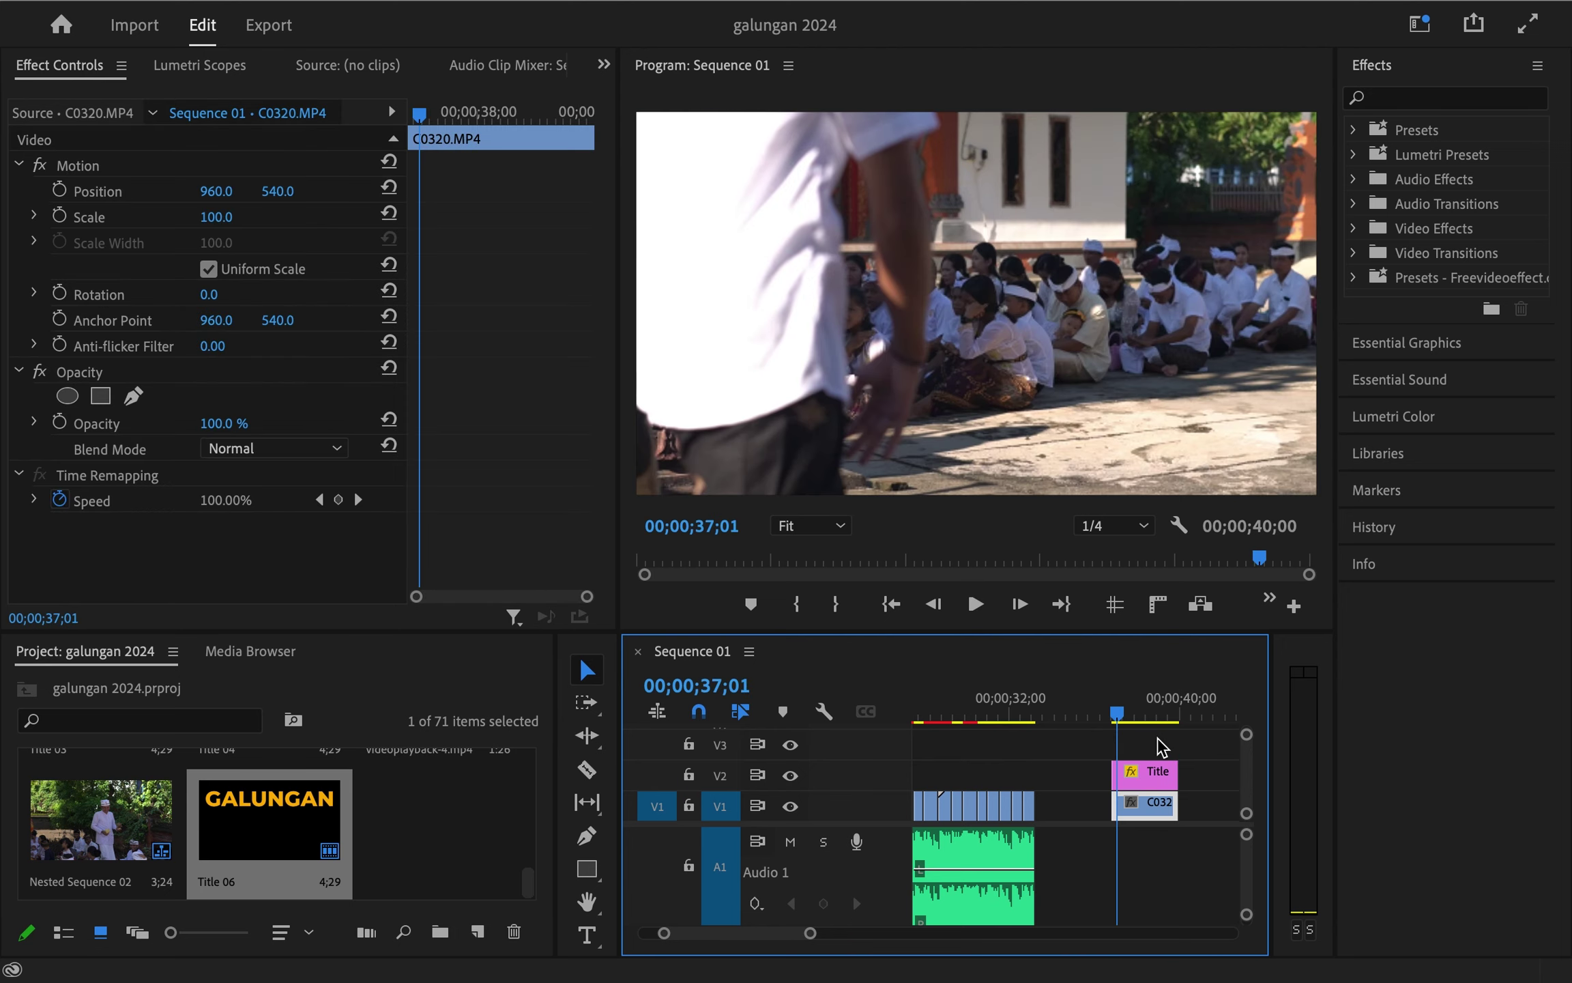
pyautogui.press('space')
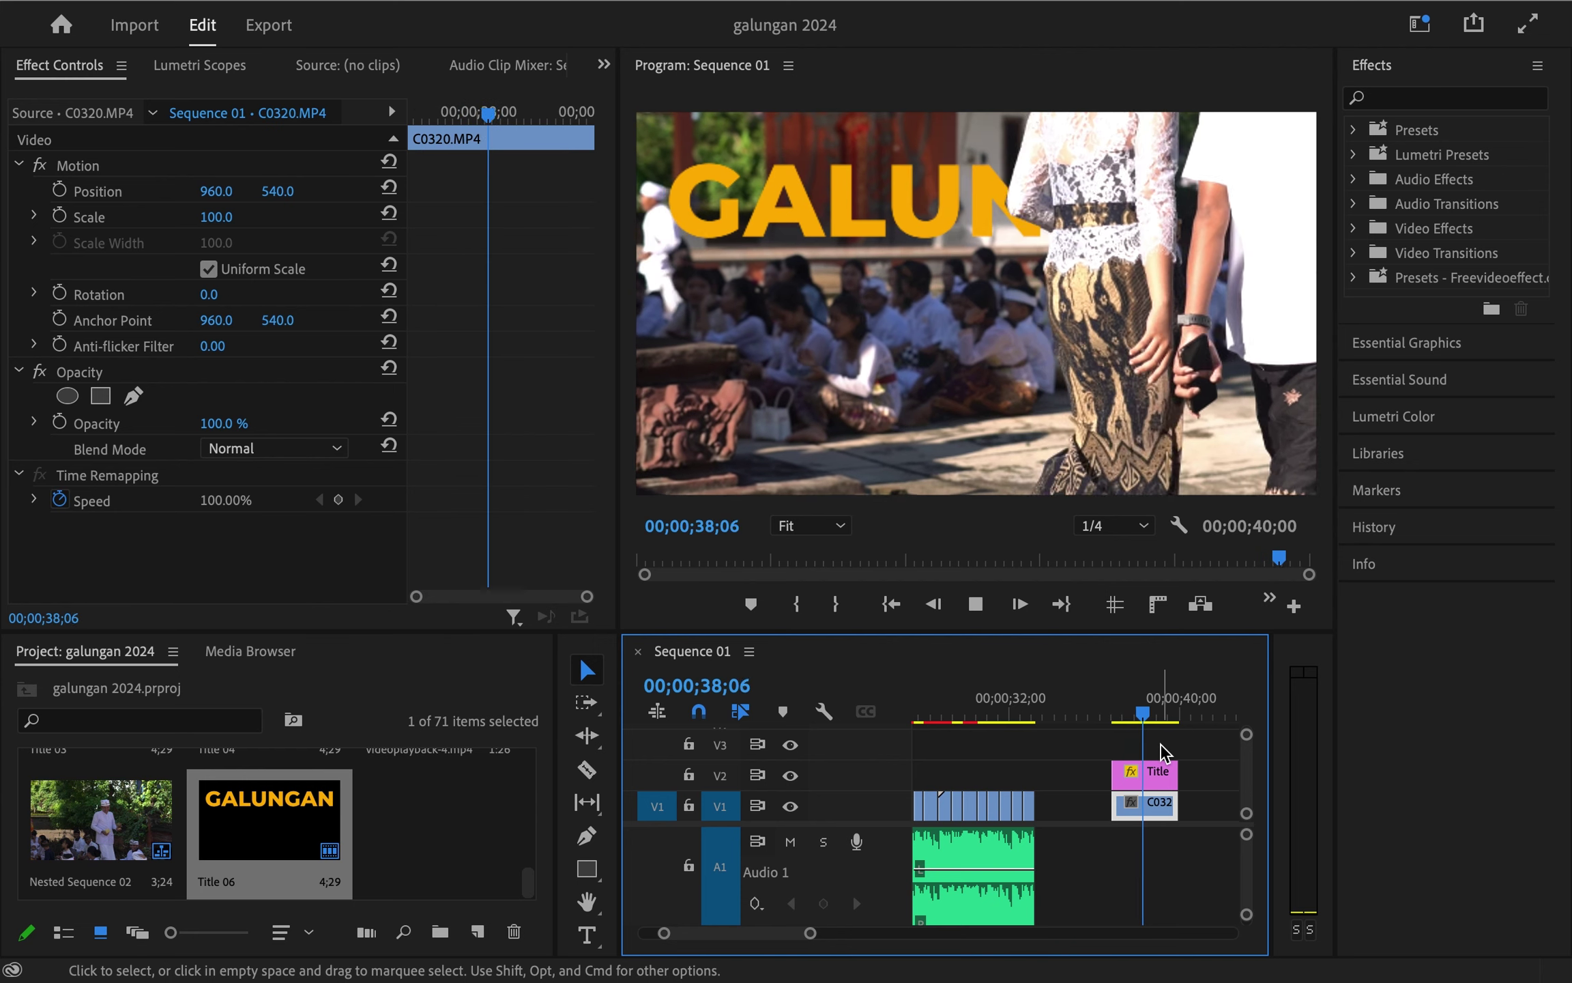
pyautogui.press('space')
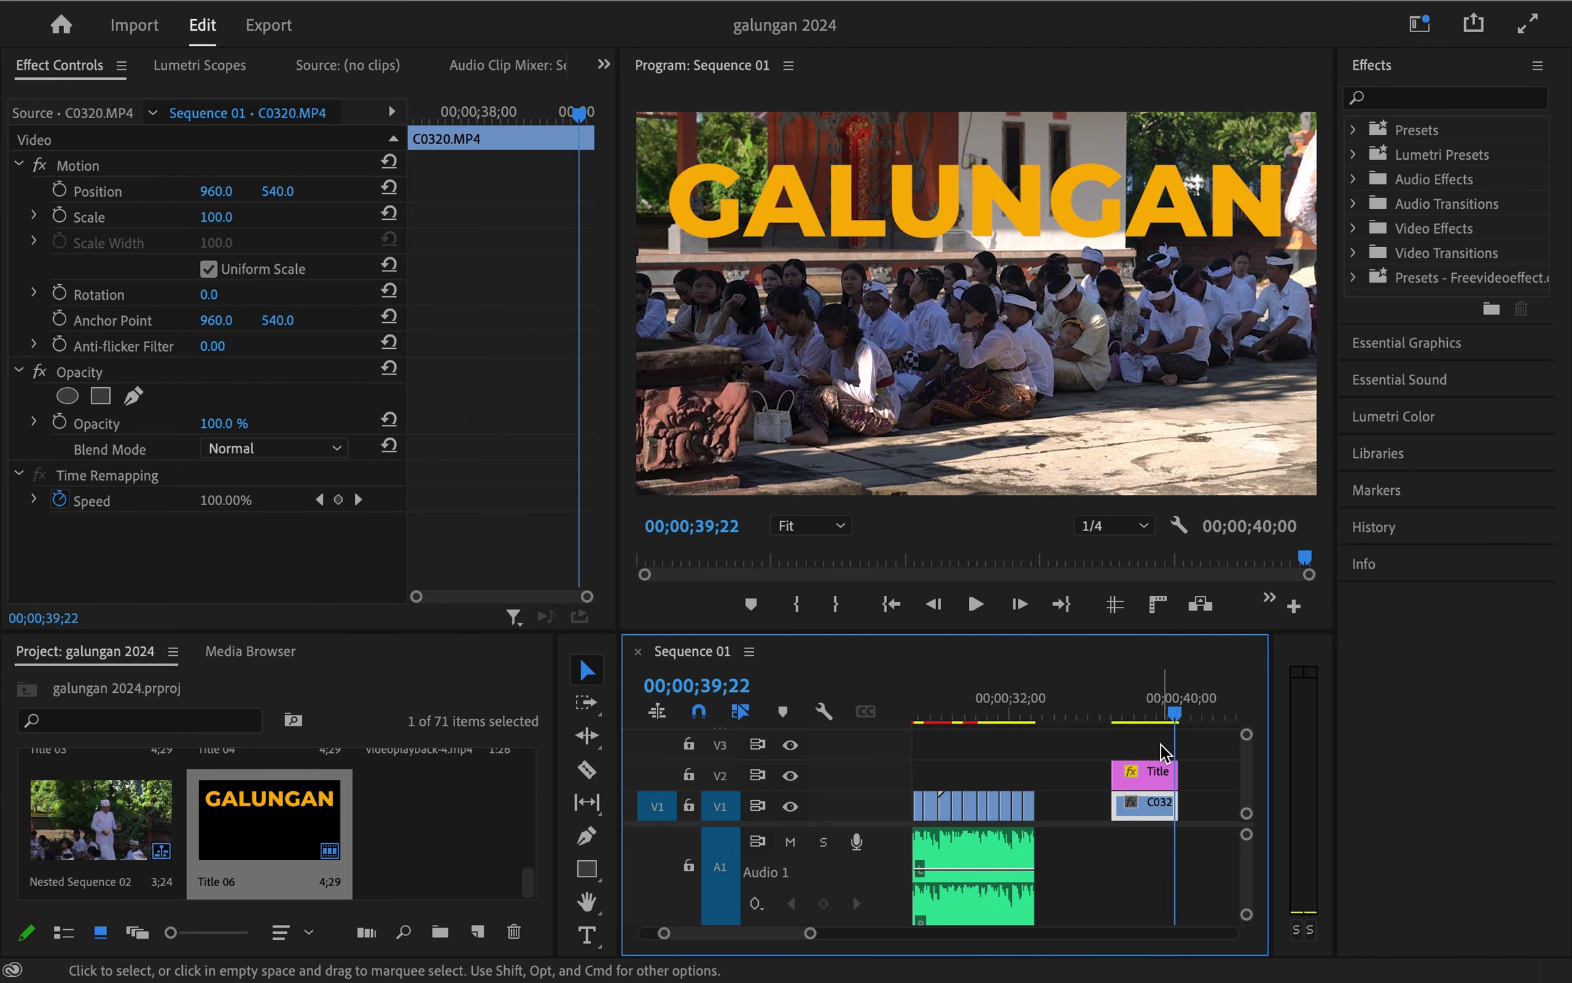
pyautogui.click(1082, 377)
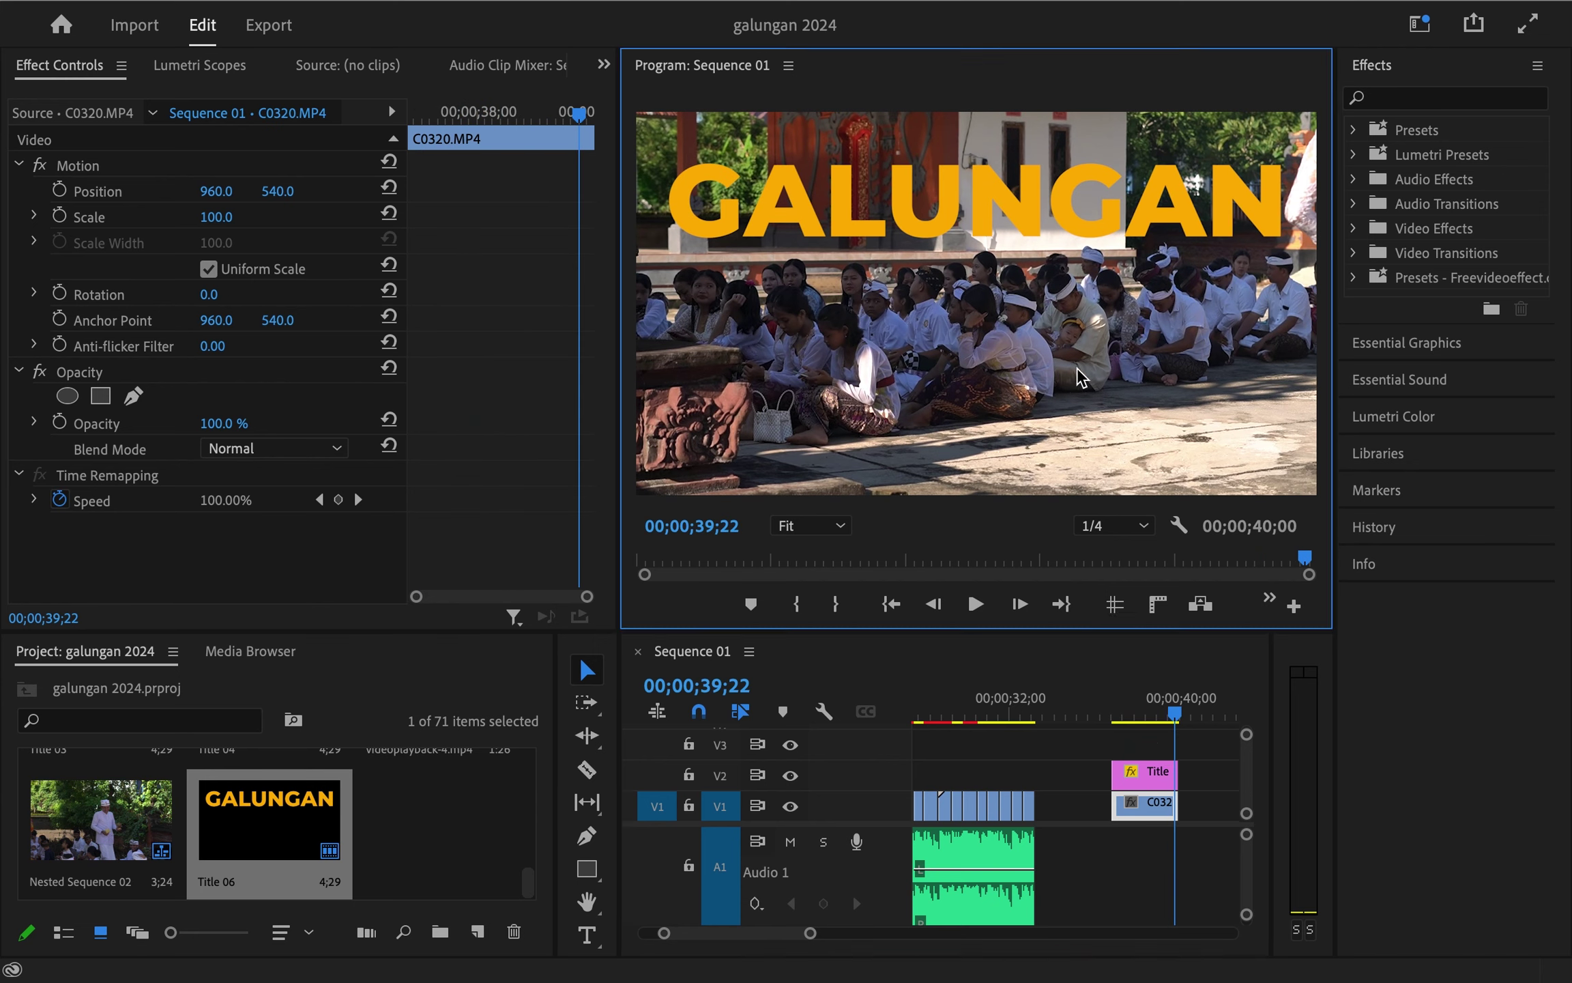